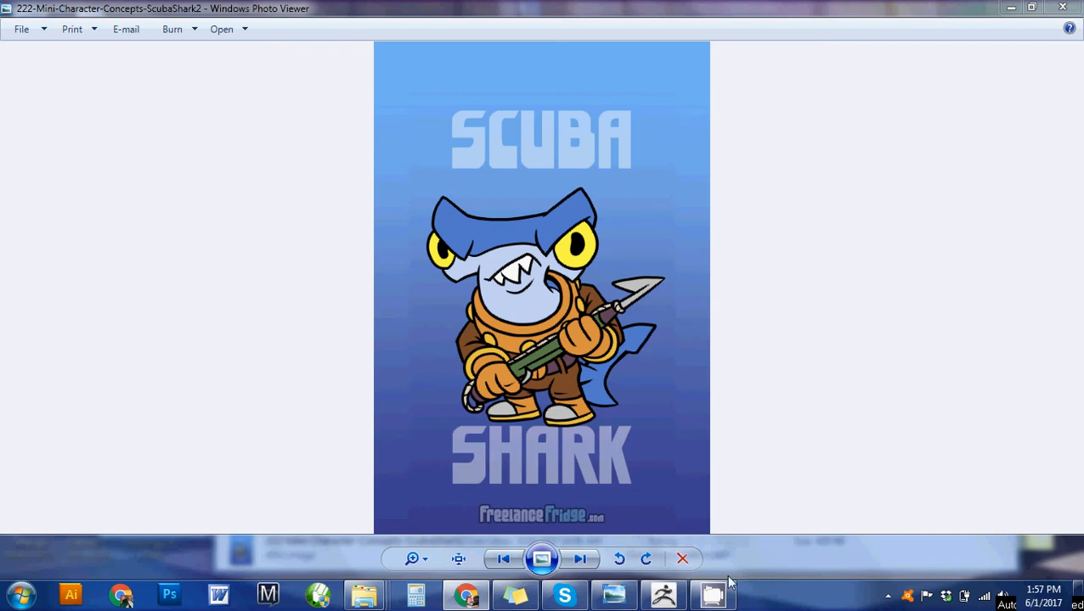
# Switch to ZBrush and load the DynaMesh128 project with the red sphere
pyautogui.moveTo(668, 607)
pyautogui.click(663, 596)
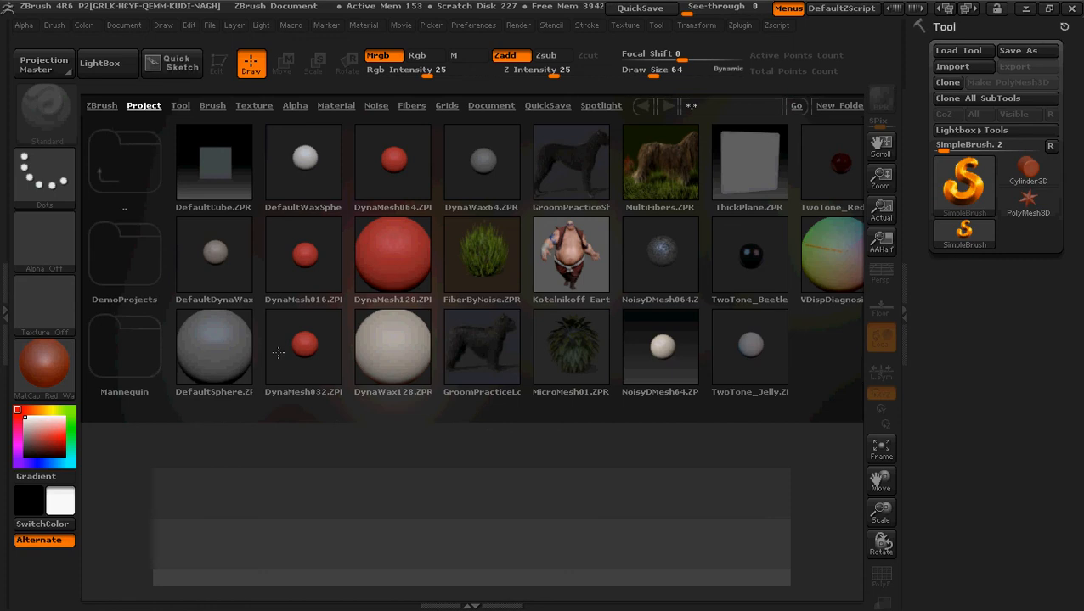
pyautogui.doubleClick(397, 252)
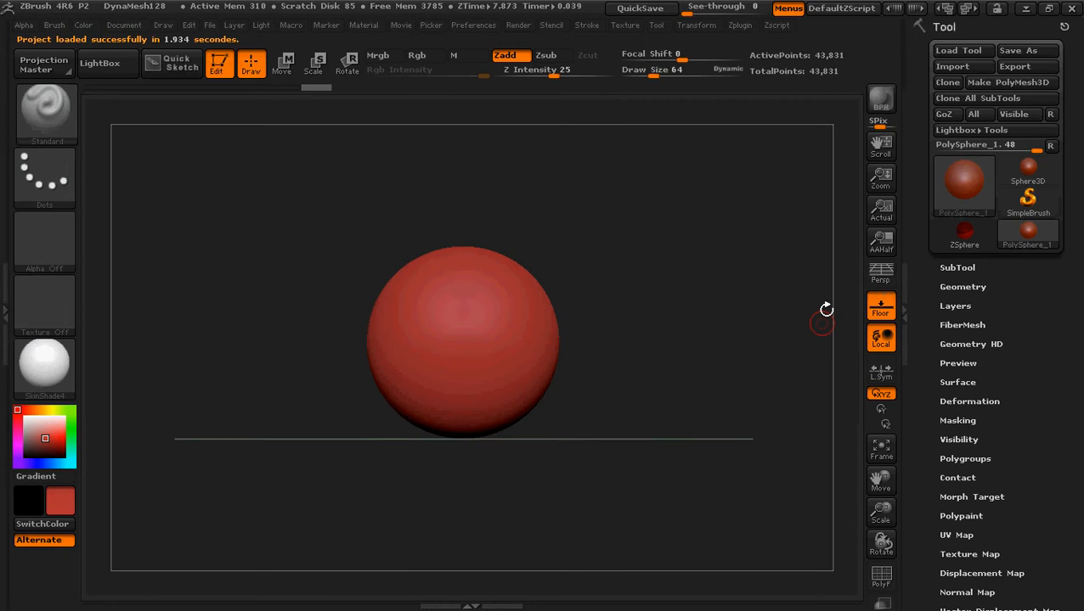
# Turn on the perspective view for the sphere
pyautogui.click(881, 272)
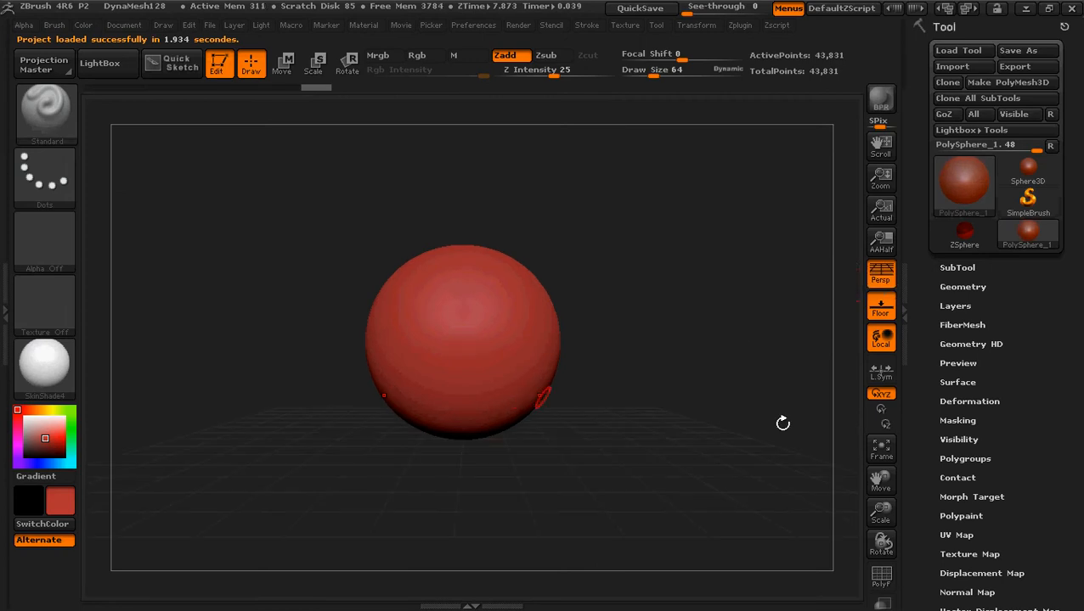
pyautogui.moveTo(711, 350); pyautogui.dragTo(675, 406)
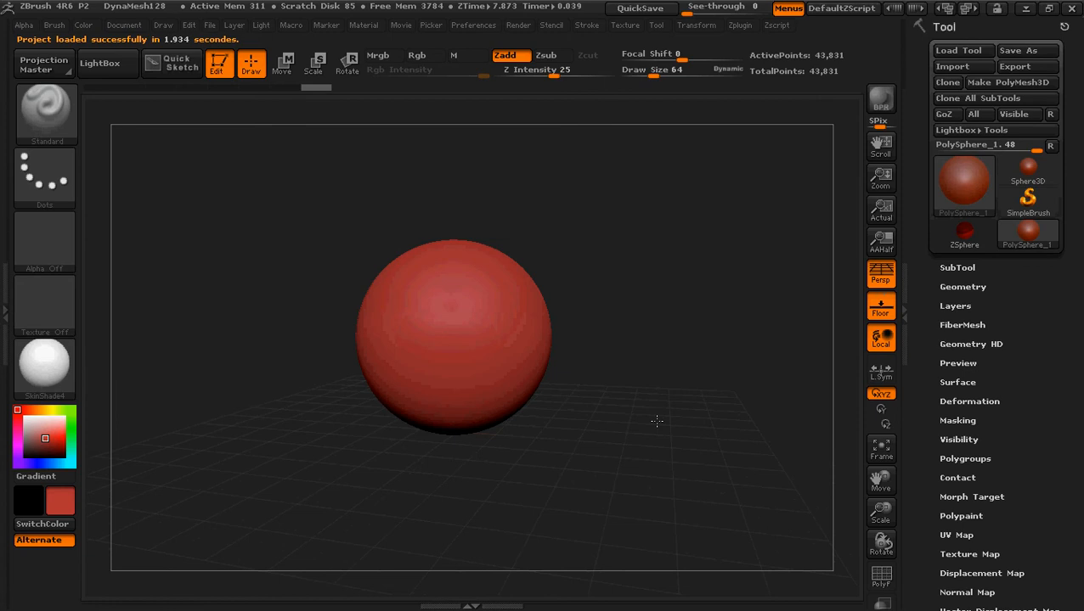
pyautogui.moveTo(653, 447); pyautogui.dragTo(668, 418)
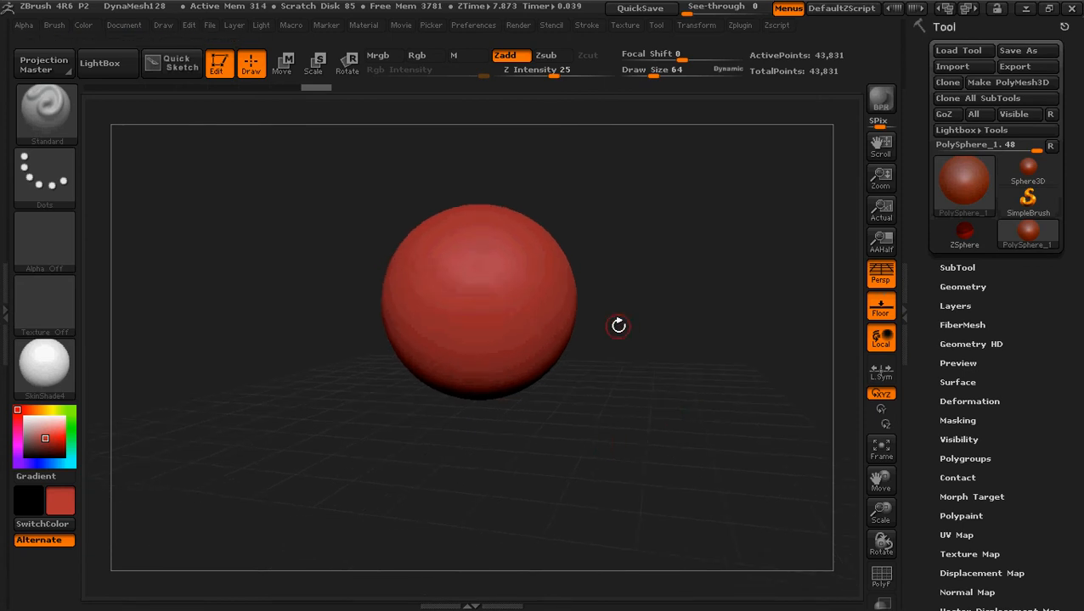
pyautogui.moveTo(590, 401)
pyautogui.mouseDown()
pyautogui.moveTo(635, 411)
pyautogui.moveTo(597, 413)
pyautogui.mouseUp()
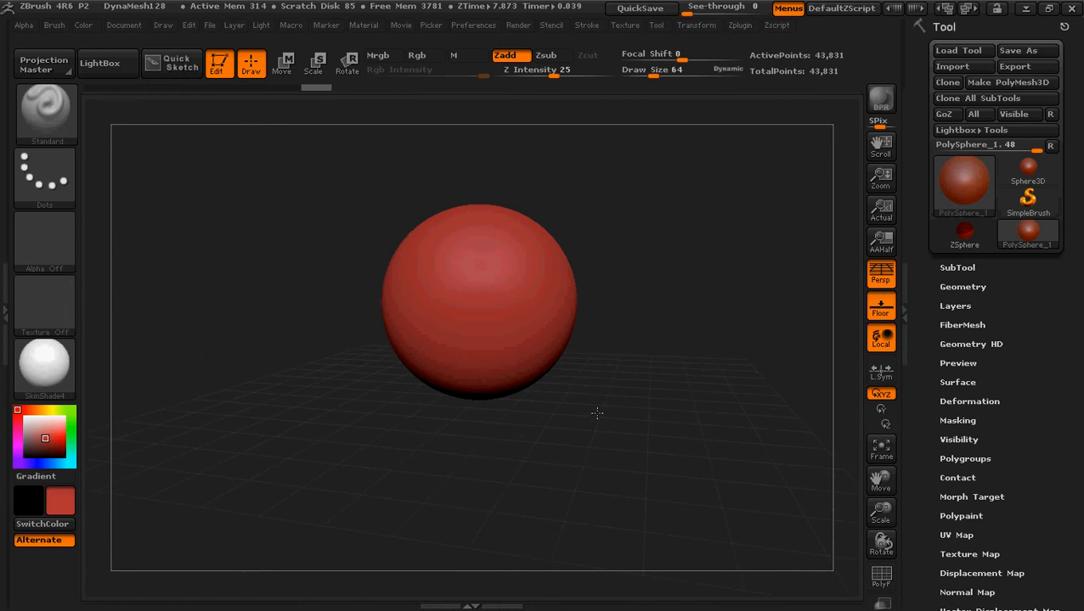
# Choose the Move brush and enlarge the draw size to 324
pyautogui.click(49, 106)
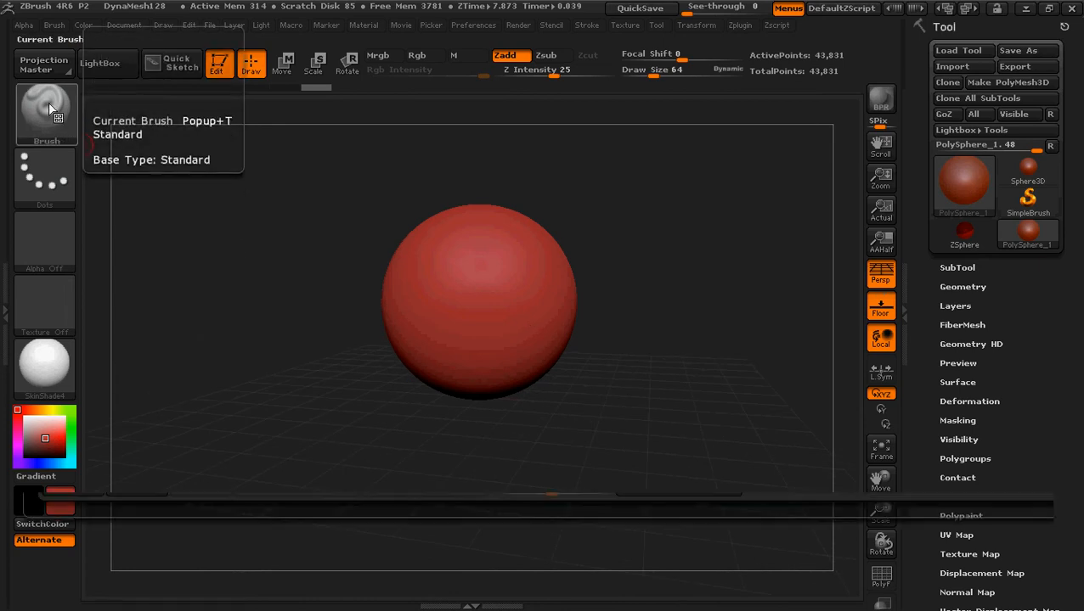
pyautogui.moveTo(321, 353)
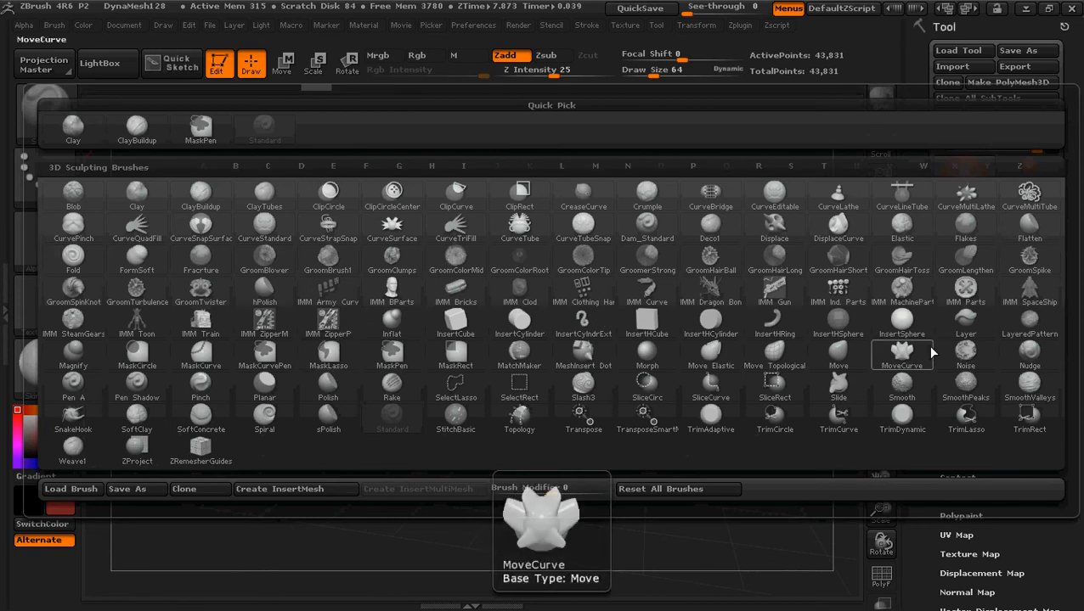
pyautogui.click(838, 352)
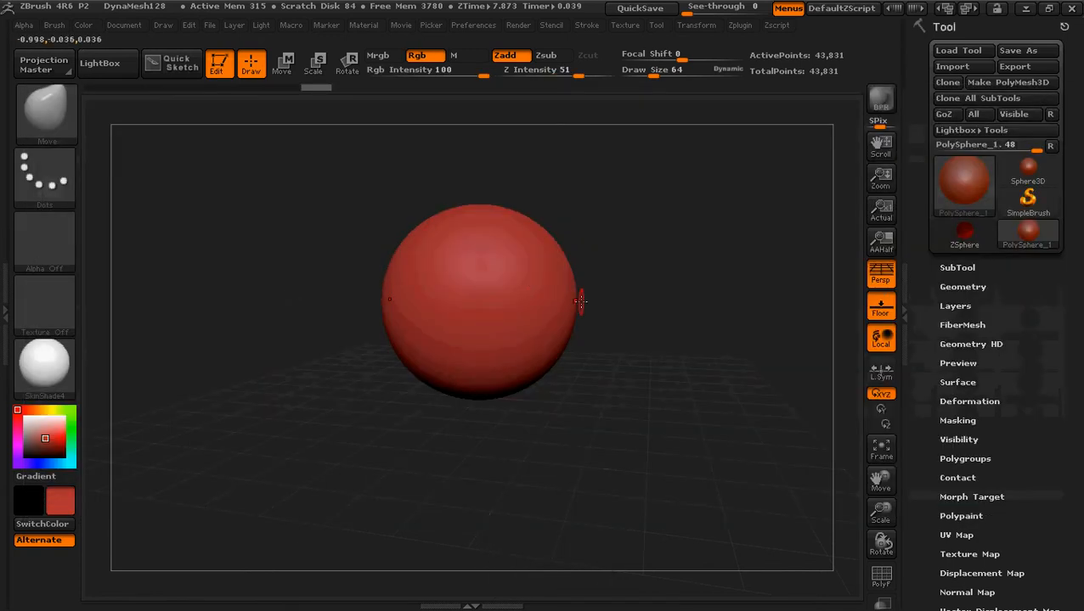
pyautogui.press(']')
pyautogui.press(']')
pyautogui.press(']')
pyautogui.press(']')
pyautogui.press(']')
pyautogui.press(']')
pyautogui.press(']')
pyautogui.press(']')
pyautogui.press(']')
pyautogui.press(']')
pyautogui.press(']')
pyautogui.press(']')
pyautogui.press(']')
pyautogui.press(']')
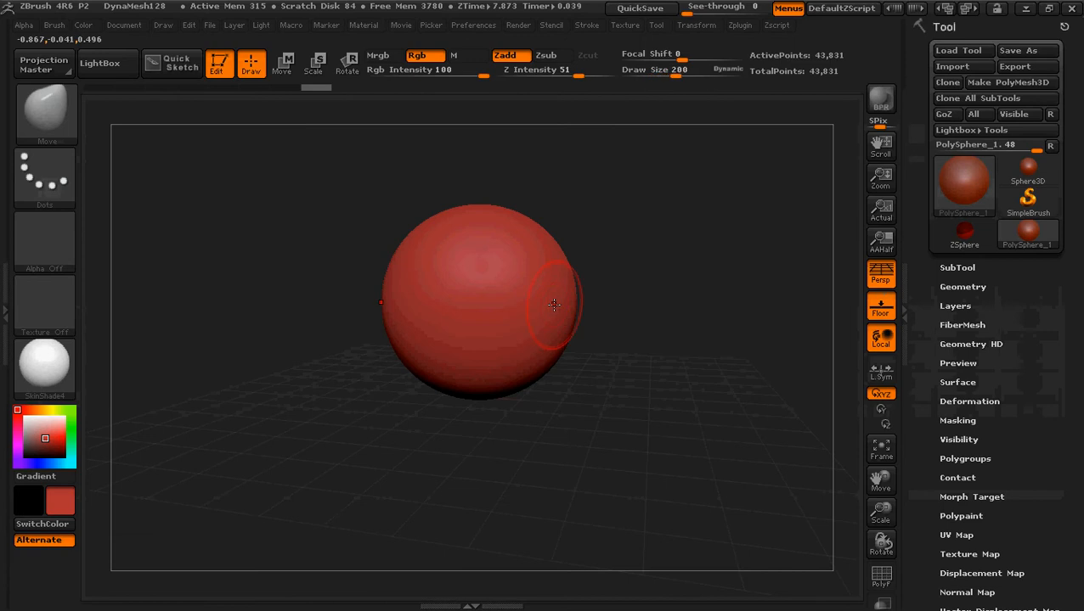
pyautogui.press(']')
pyautogui.press(']')
pyautogui.press(']')
pyautogui.press(']')
pyautogui.press(']')
pyautogui.press(']')
pyautogui.press(']')
pyautogui.press(']')
pyautogui.press(']')
pyautogui.press(']')
pyautogui.press(']')
pyautogui.press(']')
# Try to pull the sphere's sides outward symmetrically with the Move brush
pyautogui.moveTo(573, 307)
pyautogui.mouseDown()
pyautogui.moveTo(629, 315)
pyautogui.moveTo(639, 411)
pyautogui.moveTo(617, 448)
pyautogui.moveTo(593, 399)
pyautogui.moveTo(600, 442)
pyautogui.mouseUp()
pyautogui.hotkey('ctrl', 'z')
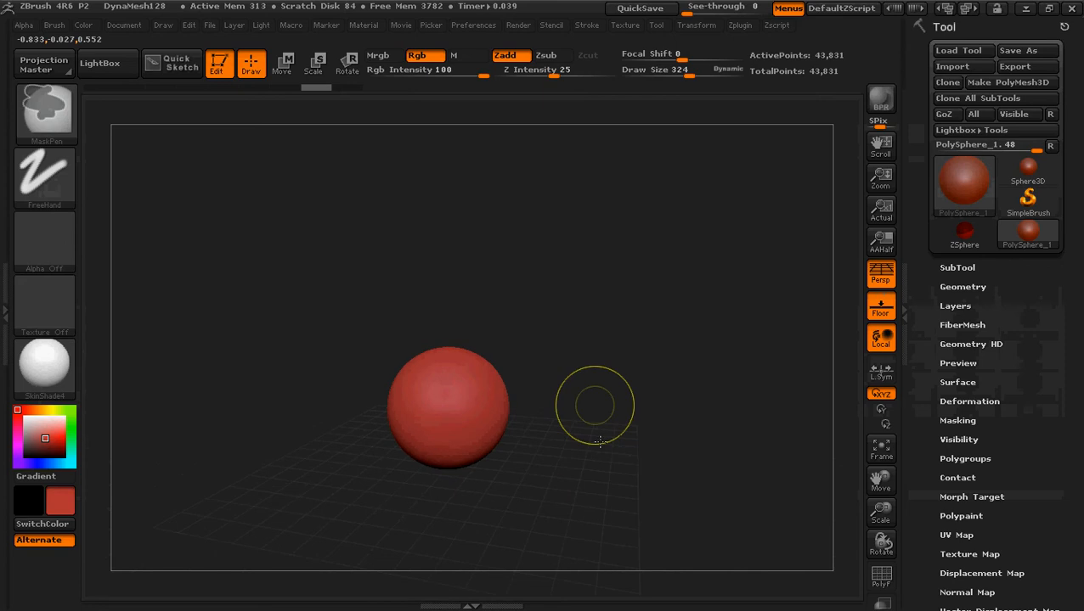
pyautogui.moveTo(516, 415); pyautogui.dragTo(537, 412)
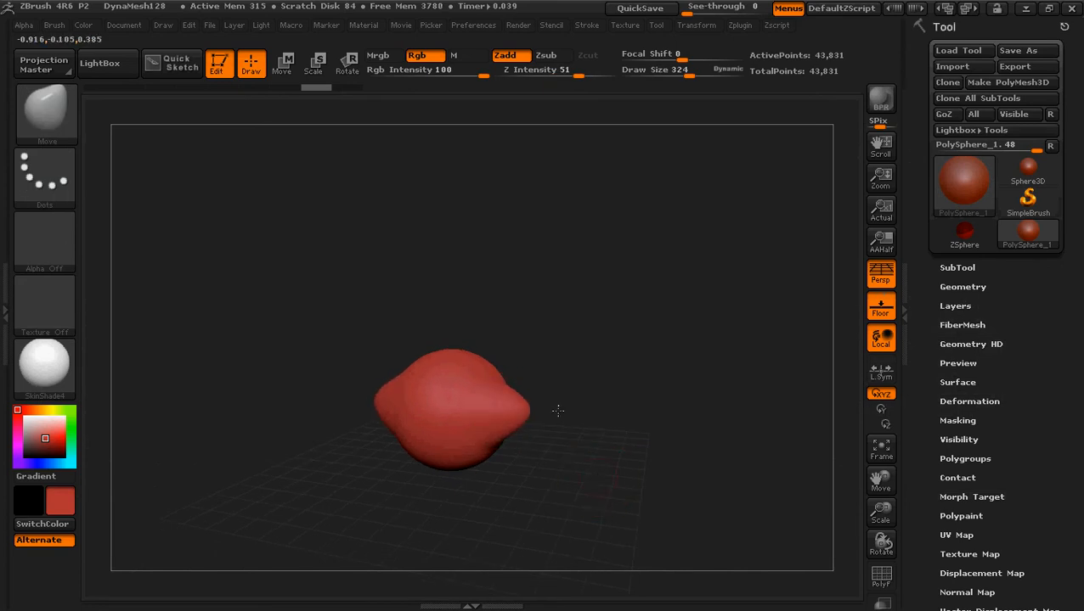
pyautogui.hotkey('ctrl', 'z')
# Inflate both sides of the sphere into bulges using the Inflat brush at a draw size of 384
pyautogui.click(47, 111)
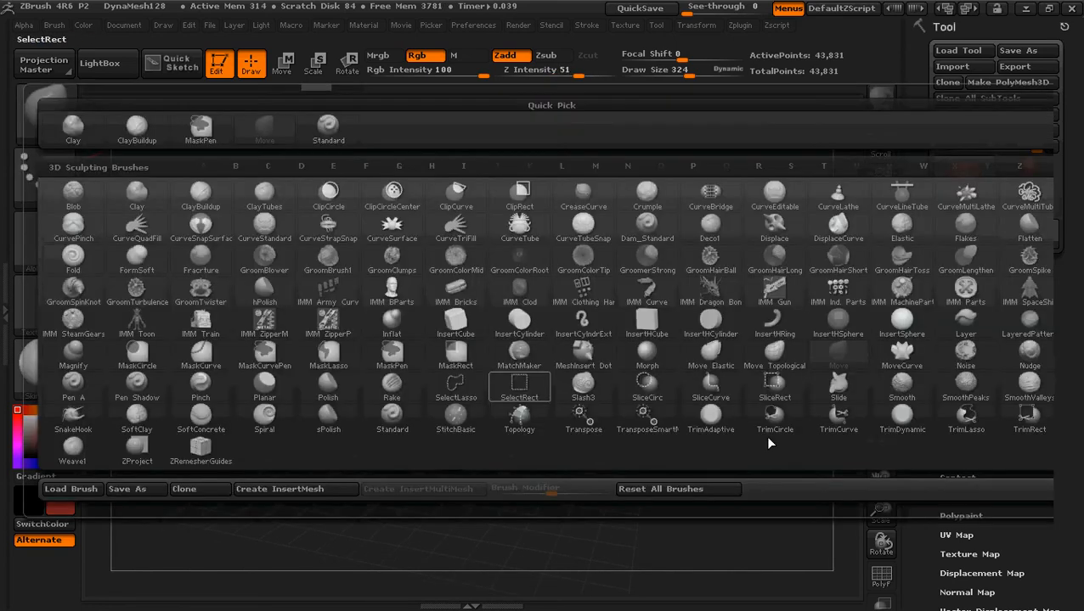
pyautogui.click(412, 322)
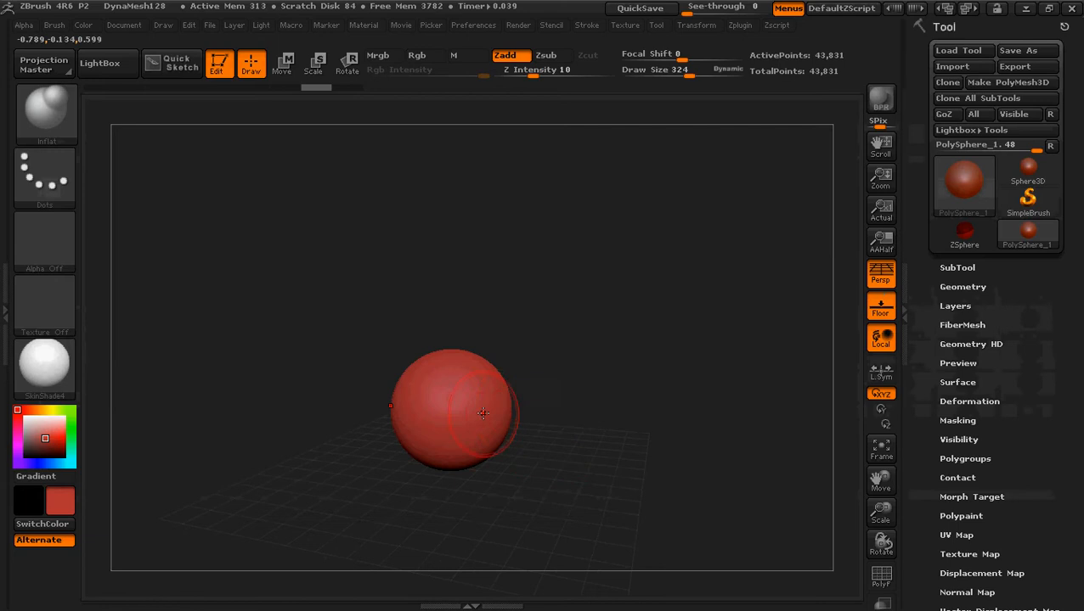
pyautogui.moveTo(501, 408); pyautogui.dragTo(499, 408)
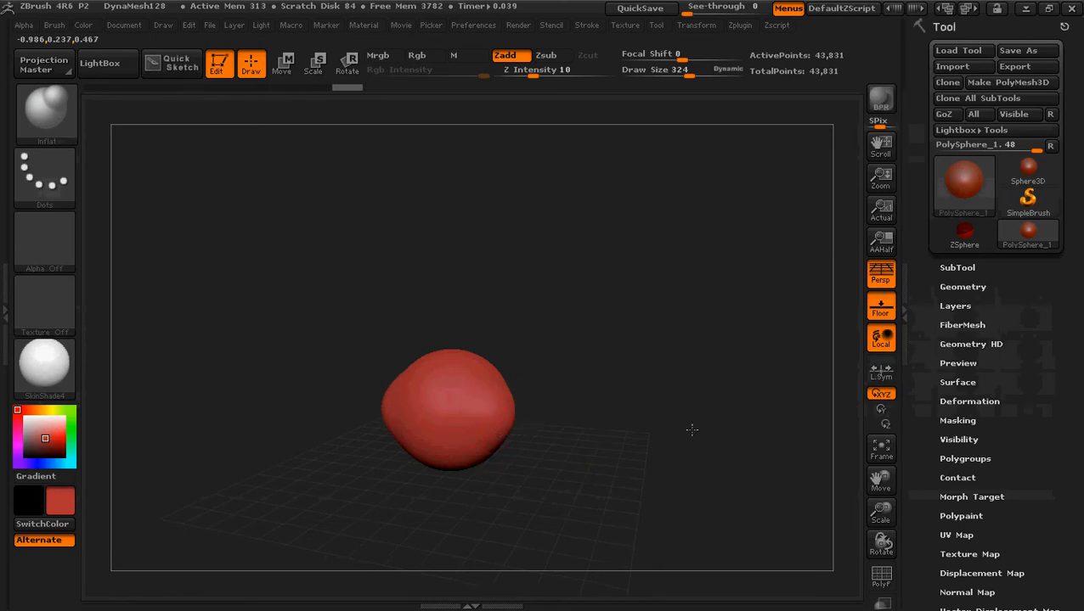
pyautogui.hotkey('ctrl', 'z')
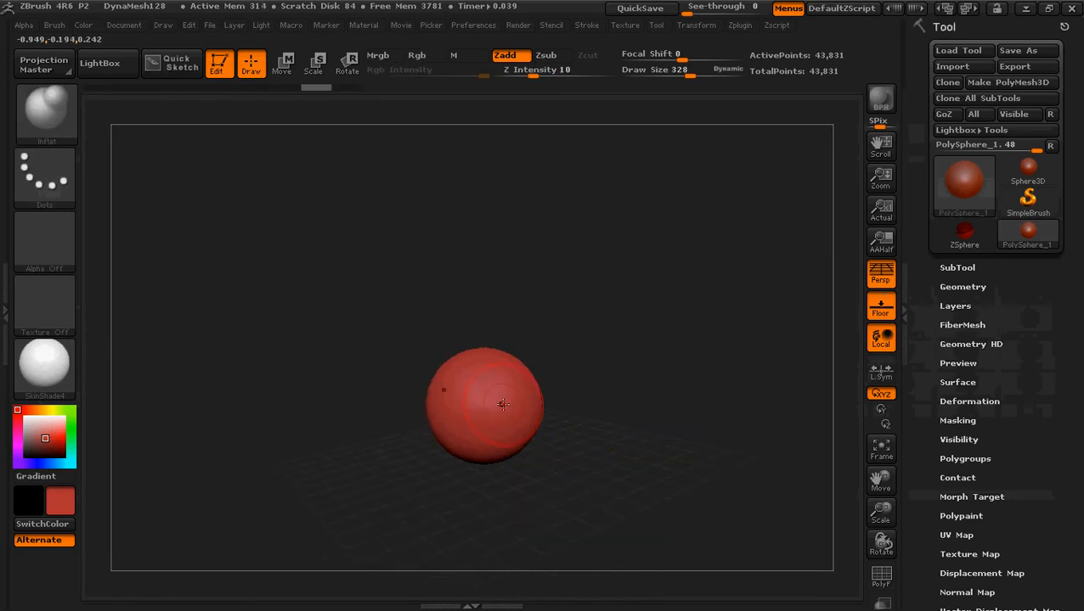
pyautogui.press(']')
pyautogui.moveTo(518, 409); pyautogui.dragTo(519, 408)
pyautogui.moveTo(651, 470)
pyautogui.mouseDown()
pyautogui.moveTo(700, 474)
pyautogui.moveTo(682, 473)
pyautogui.mouseUp()
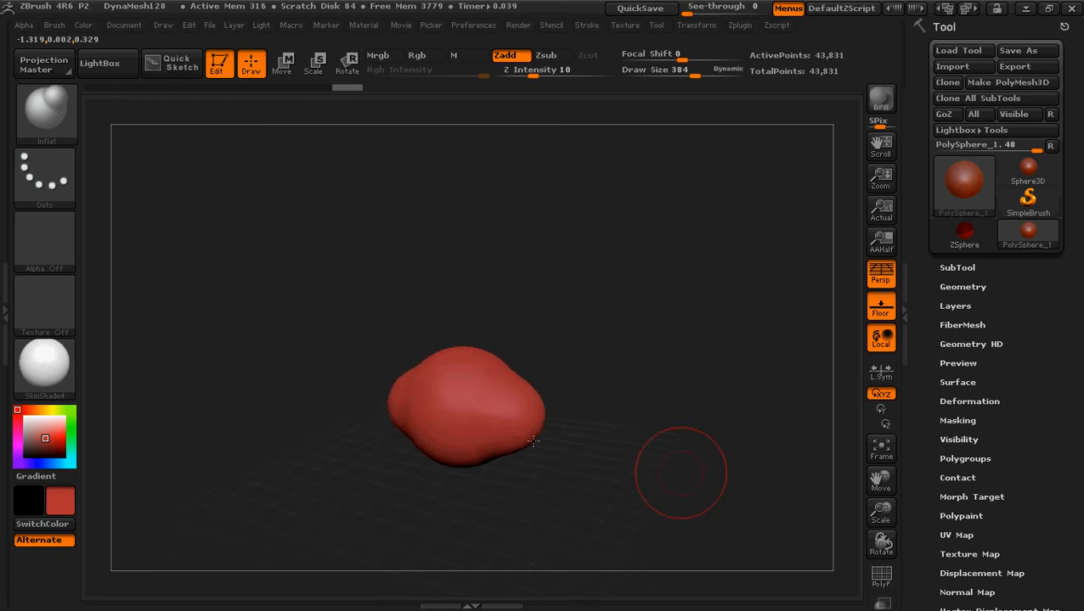
pyautogui.moveTo(465, 406); pyautogui.dragTo(469, 410)
pyautogui.moveTo(671, 459); pyautogui.dragTo(607, 450)
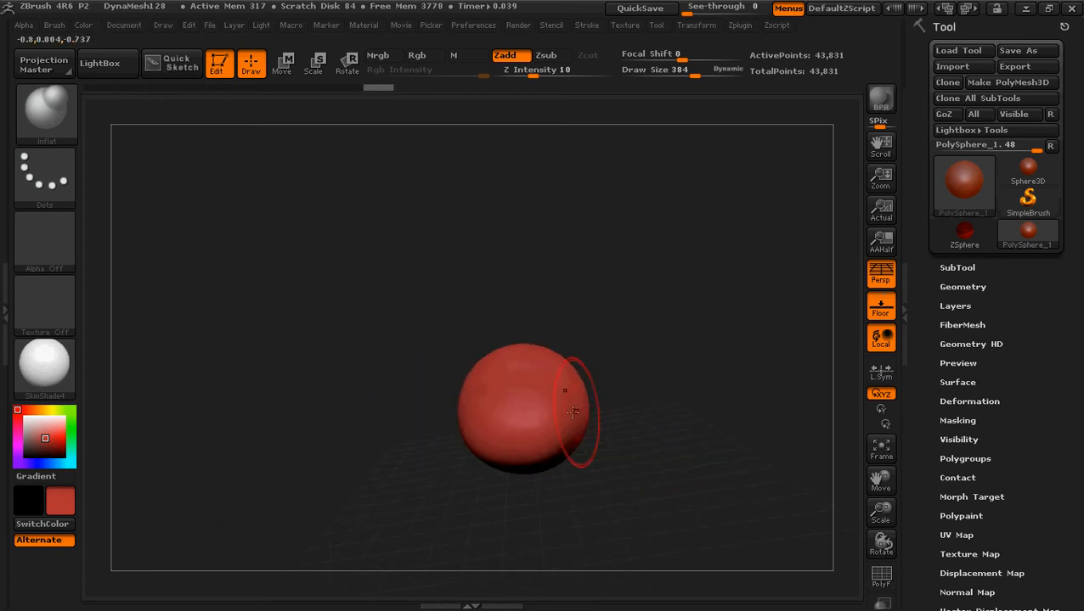
# Build up the side bulges further with the Inflat brush to form a wide hammerhead shape
pyautogui.moveTo(550, 430); pyautogui.dragTo(538, 433)
pyautogui.moveTo(675, 473)
pyautogui.keyDown('ctrl'); pyautogui.mouseDown()
pyautogui.moveTo(550, 481)
pyautogui.moveTo(571, 433)
pyautogui.mouseUp(); pyautogui.keyUp('ctrl')
pyautogui.hotkey('ctrl', 'z')
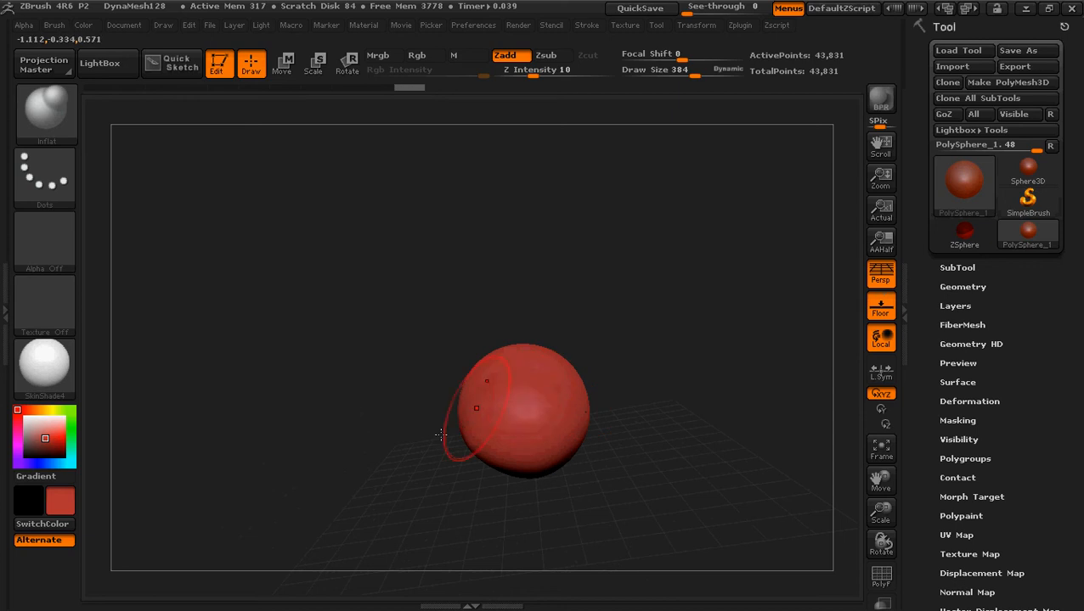
pyautogui.moveTo(382, 477); pyautogui.dragTo(446, 493)
pyautogui.moveTo(560, 431)
pyautogui.mouseDown()
pyautogui.moveTo(586, 418)
pyautogui.moveTo(510, 369)
pyautogui.moveTo(545, 368)
pyautogui.mouseUp()
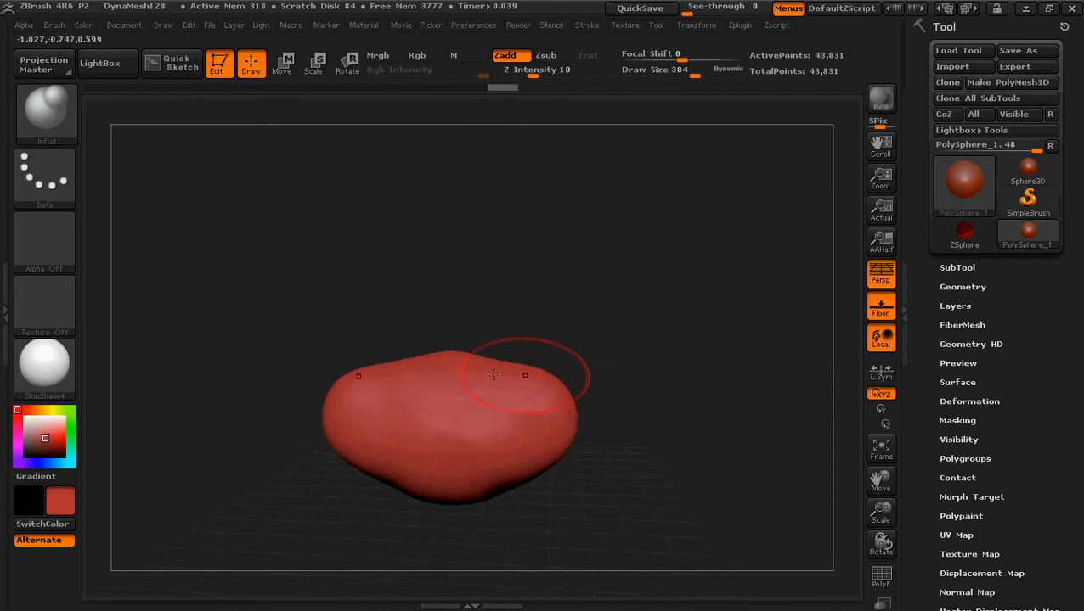
# Check the Scuba Shark reference image in Windows Photo Viewer and return to ZBrush
pyautogui.click(1027, 8)
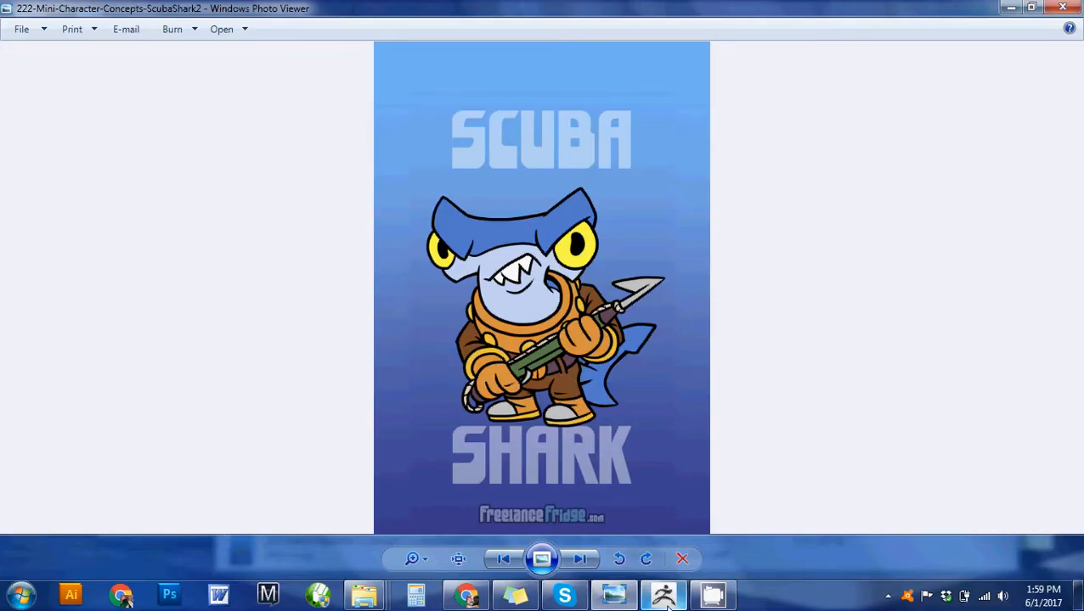
pyautogui.moveTo(666, 605)
pyautogui.click(666, 553)
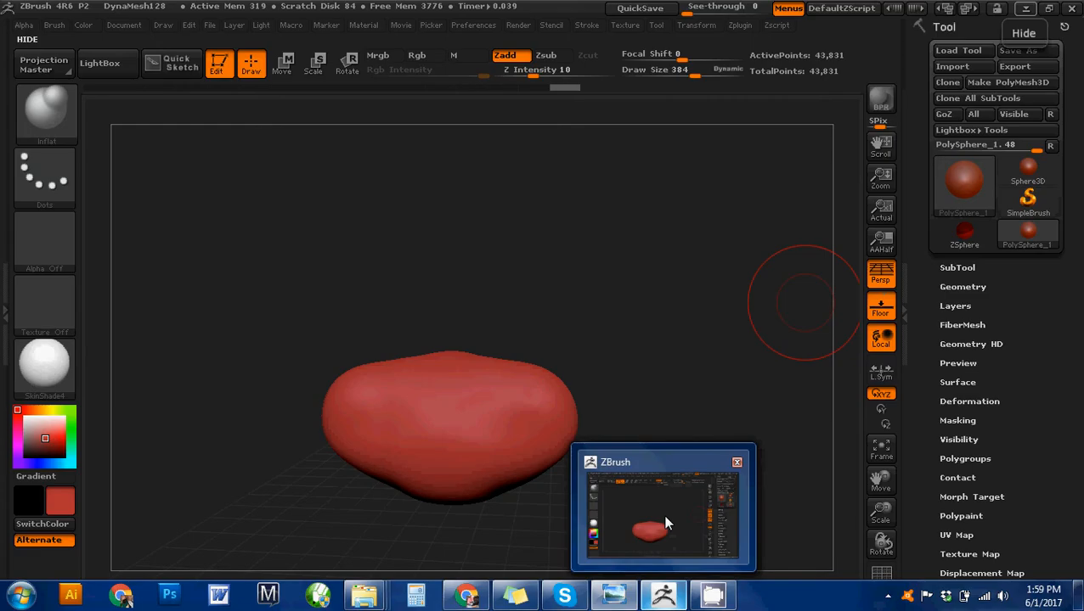
pyautogui.click(663, 514)
# Inflate the upper outer corners of the two side lobes, redoing the strokes that bulge too far
pyautogui.moveTo(641, 440); pyautogui.dragTo(643, 417)
pyautogui.moveTo(537, 371); pyautogui.dragTo(545, 371)
pyautogui.moveTo(633, 508); pyautogui.dragTo(669, 518)
pyautogui.hotkey('ctrl', 'z')
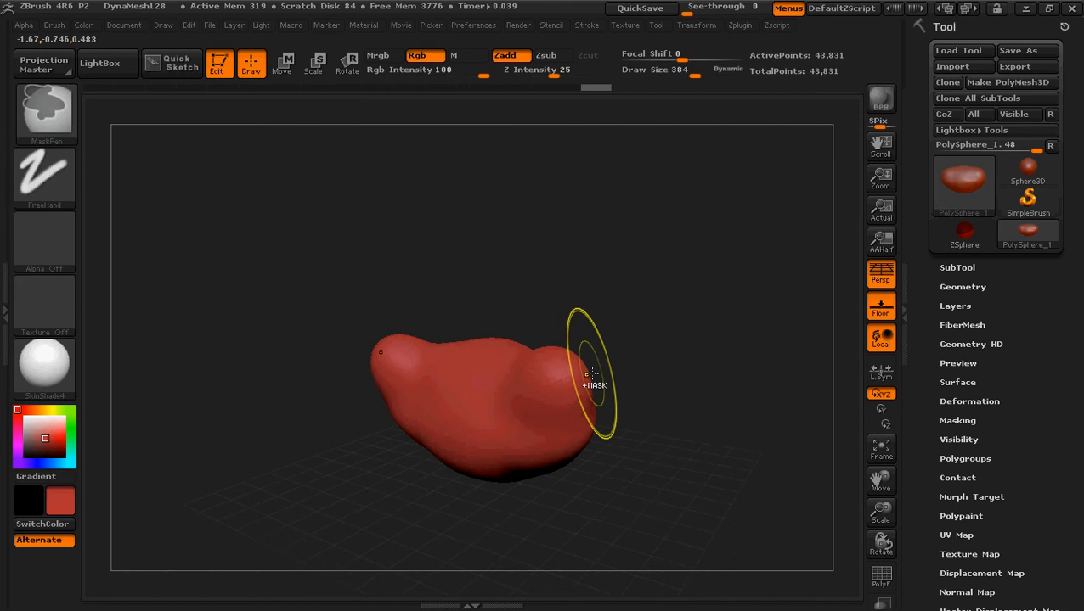
pyautogui.hotkey('ctrl', 'z')
pyautogui.moveTo(567, 374); pyautogui.dragTo(569, 371)
# Smooth the side and back surface of the head where the lobes join the middle
pyautogui.moveTo(739, 443); pyautogui.dragTo(639, 444)
pyautogui.moveTo(654, 379); pyautogui.dragTo(645, 390)
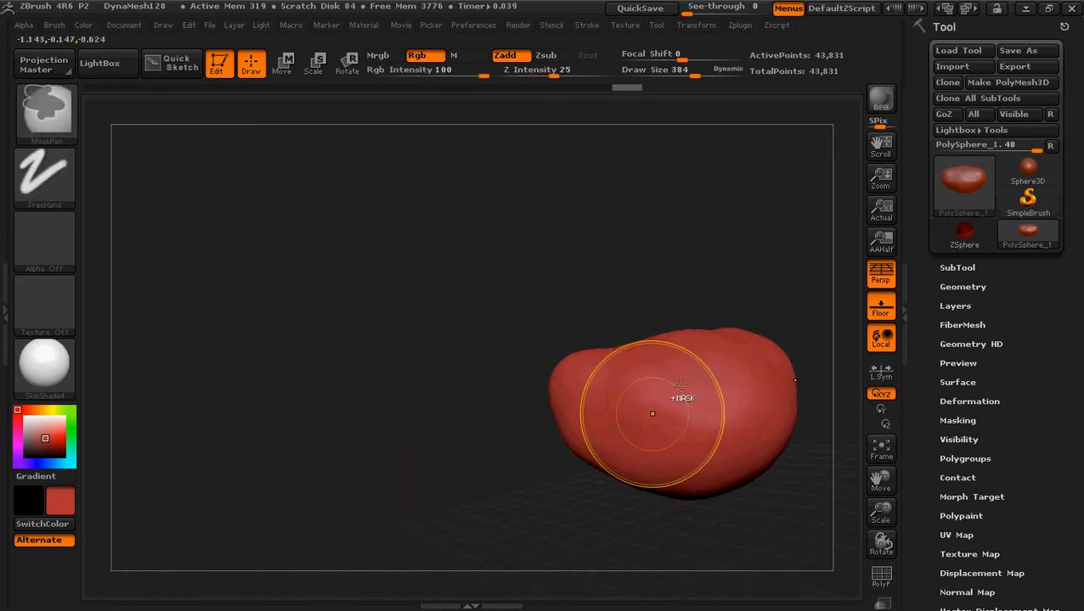
pyautogui.moveTo(554, 463)
pyautogui.mouseDown()
pyautogui.moveTo(586, 459)
pyautogui.moveTo(654, 483)
pyautogui.moveTo(663, 467)
pyautogui.mouseUp()
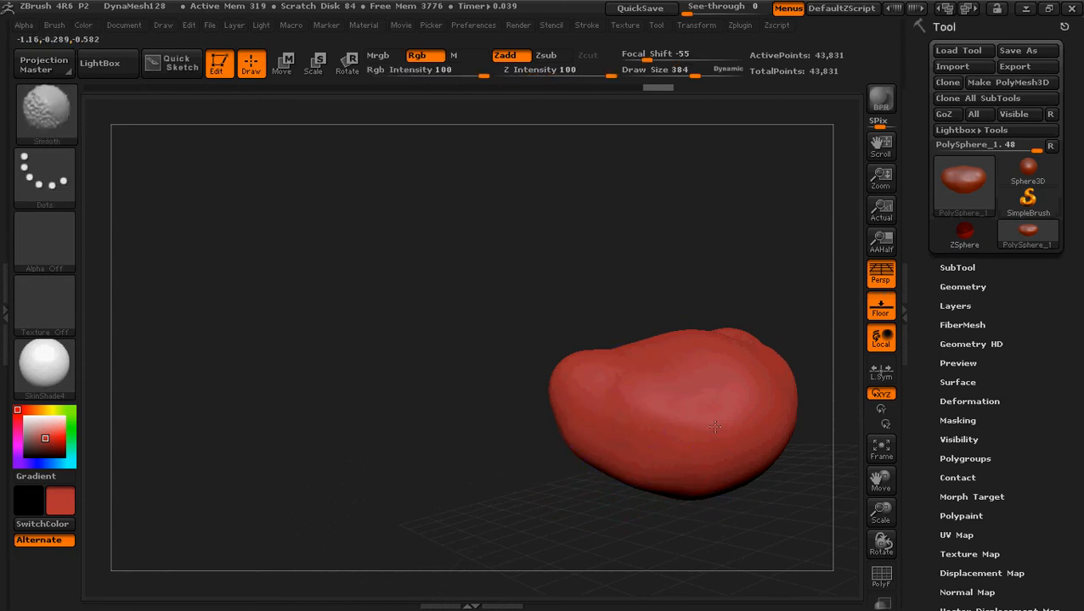
pyautogui.moveTo(493, 495)
pyautogui.mouseDown()
pyautogui.moveTo(593, 522)
pyautogui.moveTo(641, 513)
pyautogui.mouseUp()
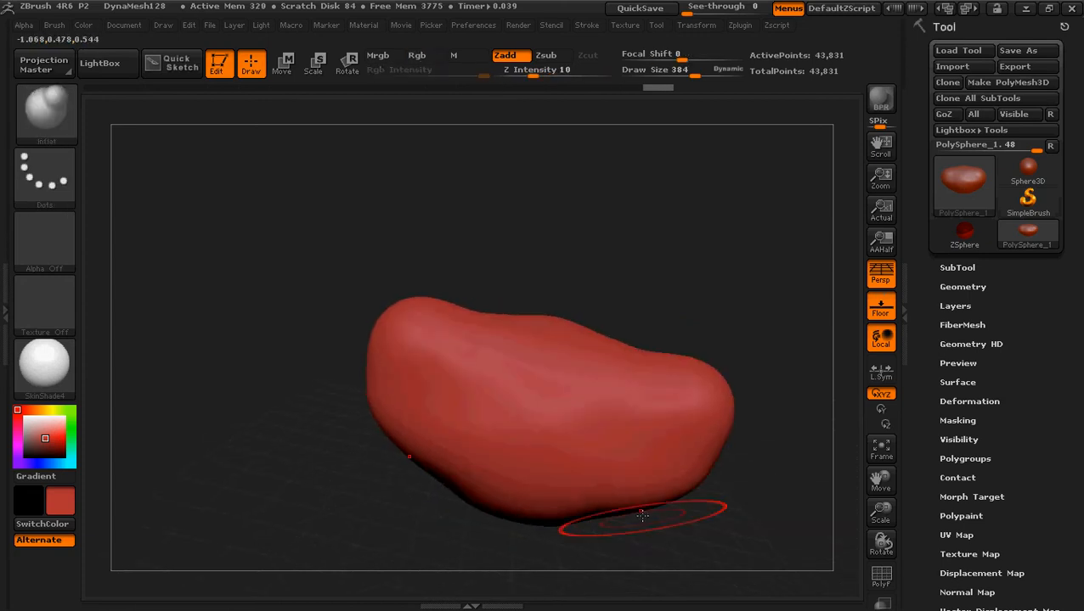
# Inflate the side lobes and lower front to round out the head's mass, undoing the unwanted stroke
pyautogui.moveTo(730, 518)
pyautogui.mouseDown()
pyautogui.moveTo(747, 497)
pyautogui.moveTo(737, 503)
pyautogui.mouseUp()
pyautogui.moveTo(463, 450)
pyautogui.mouseDown()
pyautogui.moveTo(421, 368)
pyautogui.moveTo(402, 359)
pyautogui.mouseUp()
pyautogui.moveTo(573, 518); pyautogui.dragTo(600, 477)
pyautogui.moveTo(633, 437)
pyautogui.mouseDown()
pyautogui.moveTo(617, 451)
pyautogui.moveTo(632, 446)
pyautogui.mouseUp()
pyautogui.hotkey('ctrl', 'z')
pyautogui.moveTo(774, 491); pyautogui.dragTo(767, 494)
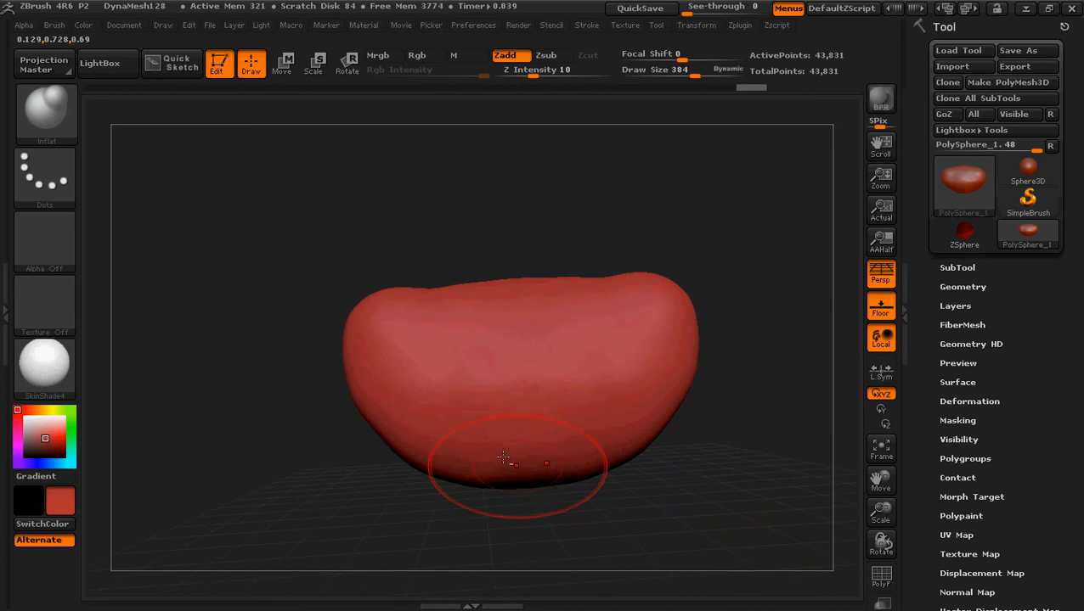
# Inflate the underside at the head's centre to start the snout and jaw area
pyautogui.moveTo(508, 466)
pyautogui.mouseDown()
pyautogui.moveTo(450, 483)
pyautogui.moveTo(392, 476)
pyautogui.moveTo(459, 501)
pyautogui.moveTo(481, 495)
pyautogui.moveTo(435, 531)
pyautogui.moveTo(411, 472)
pyautogui.moveTo(388, 461)
pyautogui.moveTo(445, 450)
pyautogui.mouseUp()
pyautogui.moveTo(502, 477)
pyautogui.mouseDown()
pyautogui.moveTo(449, 475)
pyautogui.moveTo(463, 438)
pyautogui.moveTo(490, 424)
pyautogui.mouseUp()
pyautogui.press('shift')
pyautogui.moveTo(610, 440)
pyautogui.mouseDown()
pyautogui.moveTo(550, 443)
pyautogui.moveTo(627, 442)
pyautogui.moveTo(591, 360)
pyautogui.moveTo(652, 457)
pyautogui.mouseUp()
pyautogui.moveTo(572, 442); pyautogui.dragTo(562, 452)
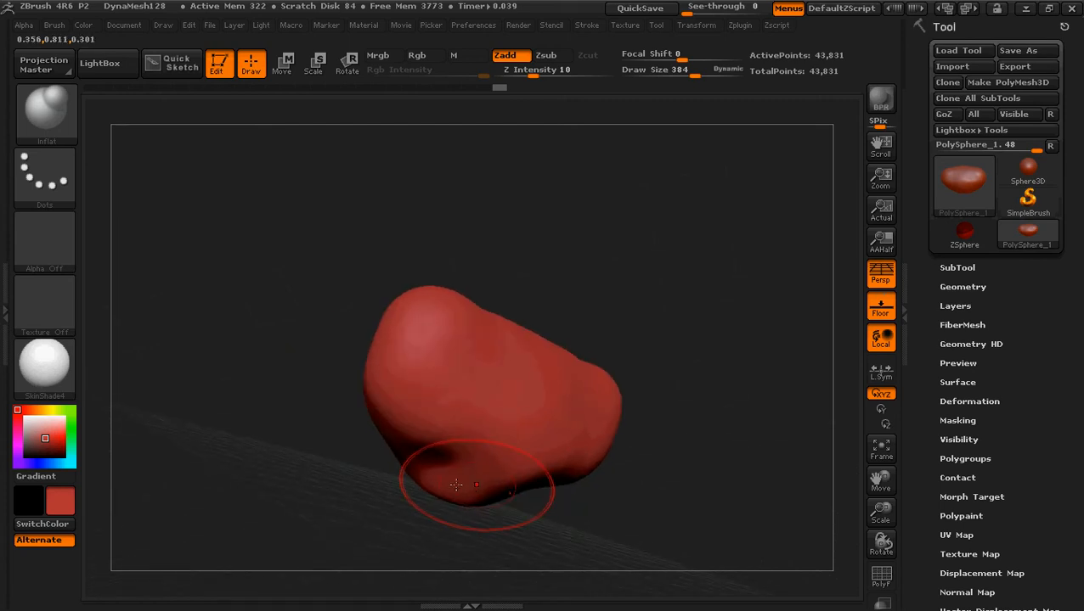
# Extend the central lower bulge downward and carve in the area where it meets the side lobes
pyautogui.moveTo(454, 486); pyautogui.dragTo(497, 489)
pyautogui.moveTo(607, 520); pyautogui.dragTo(543, 515)
pyautogui.moveTo(509, 501)
pyautogui.mouseDown()
pyautogui.moveTo(571, 509)
pyautogui.moveTo(624, 544)
pyautogui.moveTo(648, 532)
pyautogui.moveTo(591, 517)
pyautogui.moveTo(378, 509)
pyautogui.moveTo(357, 539)
pyautogui.mouseUp()
pyautogui.moveTo(593, 460); pyautogui.dragTo(675, 484)
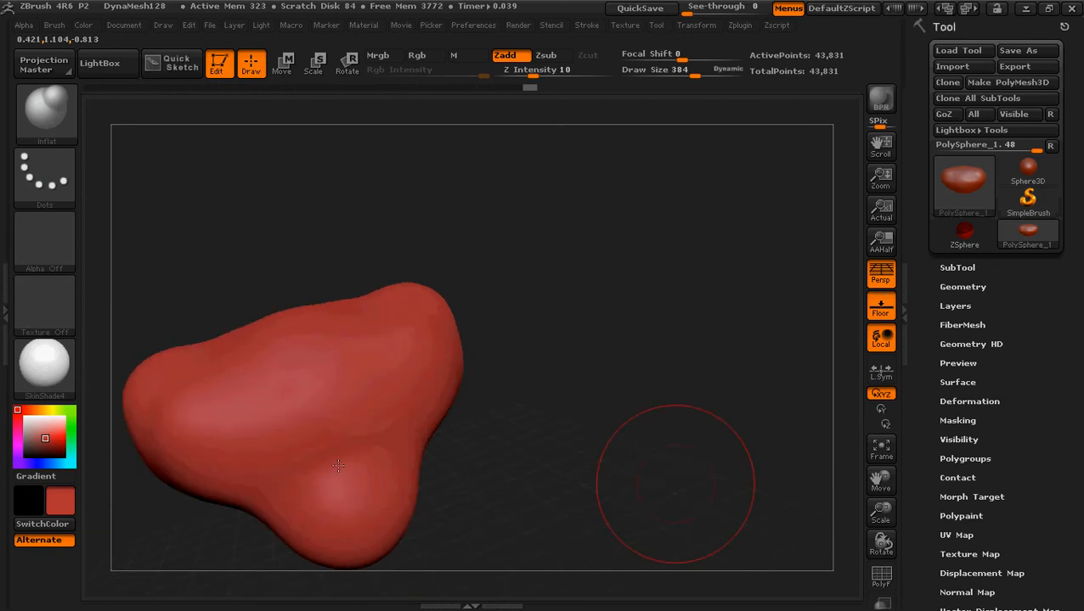
pyautogui.keyDown('alt'); pyautogui.moveTo(298, 482); pyautogui.dragTo(375, 452); pyautogui.keyUp('alt')
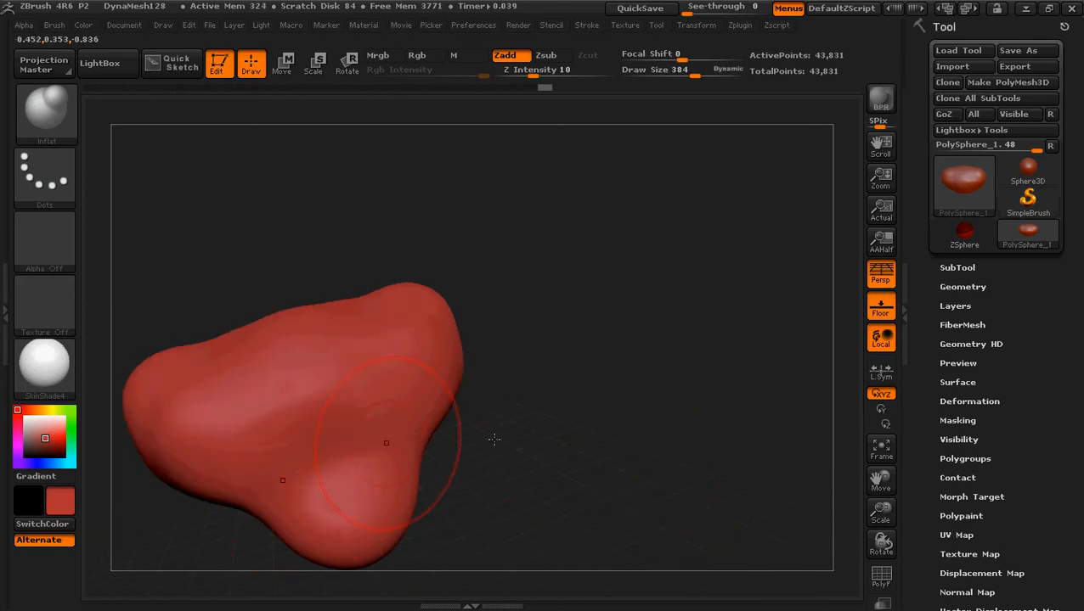
pyautogui.moveTo(494, 439)
pyautogui.mouseDown()
pyautogui.moveTo(571, 484)
pyautogui.moveTo(437, 512)
pyautogui.mouseUp()
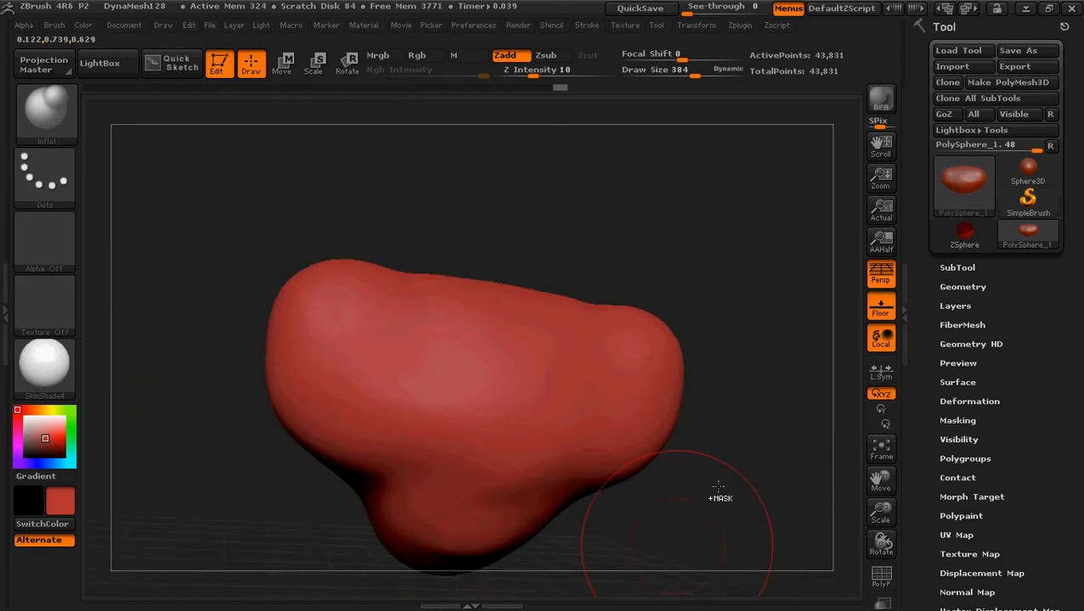
# Refine the form of the lower jaw bulge and its transition into the underside of the side lobes
pyautogui.moveTo(718, 486)
pyautogui.keyDown('alt'); pyautogui.mouseDown()
pyautogui.moveTo(673, 380)
pyautogui.moveTo(629, 437)
pyautogui.moveTo(679, 421)
pyautogui.moveTo(676, 433)
pyautogui.mouseUp(); pyautogui.keyUp('alt')
pyautogui.keyDown('ctrl'); pyautogui.moveTo(690, 428); pyautogui.dragTo(680, 421, button='right'); pyautogui.keyUp('ctrl')
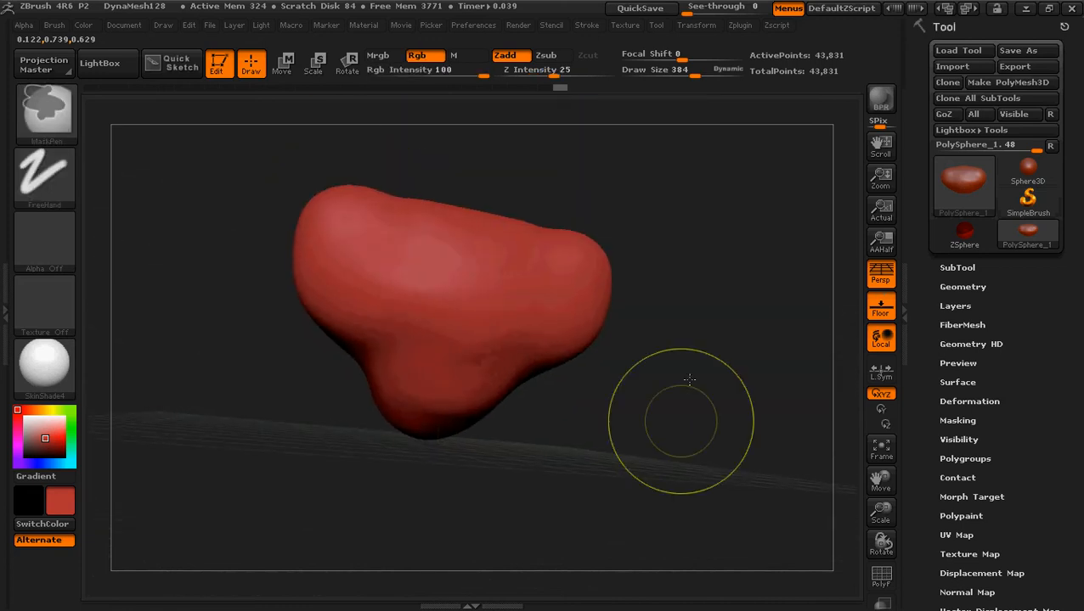
pyautogui.moveTo(690, 379); pyautogui.dragTo(671, 393)
pyautogui.moveTo(374, 390); pyautogui.dragTo(425, 408)
pyautogui.moveTo(686, 332)
pyautogui.mouseDown()
pyautogui.moveTo(720, 318)
pyautogui.moveTo(616, 316)
pyautogui.mouseUp()
pyautogui.moveTo(644, 248)
pyautogui.mouseDown()
pyautogui.moveTo(621, 225)
pyautogui.moveTo(607, 238)
pyautogui.mouseUp()
pyautogui.moveTo(491, 326)
pyautogui.mouseDown()
pyautogui.moveTo(629, 360)
pyautogui.moveTo(600, 356)
pyautogui.mouseUp()
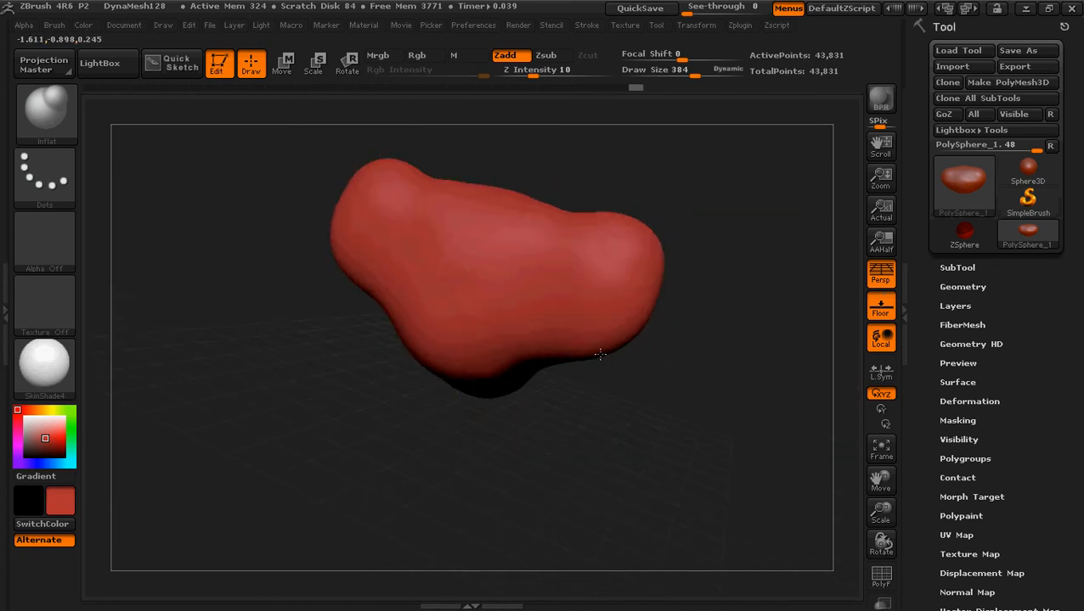
# Raise the side lobes' upper corners and smooth the centre of the face
pyautogui.moveTo(652, 238); pyautogui.dragTo(673, 206)
pyautogui.moveTo(773, 374); pyautogui.dragTo(739, 351)
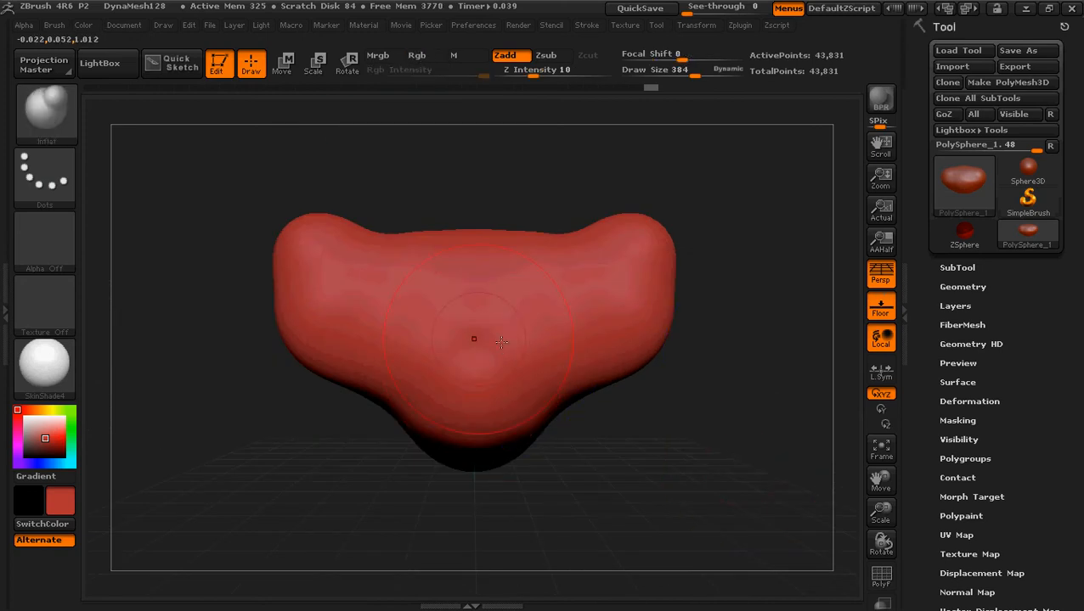
pyautogui.keyDown('shift'); pyautogui.moveTo(474, 339); pyautogui.dragTo(501, 315); pyautogui.keyUp('shift')
# Check the Scuba Shark reference illustration in Windows Photo Viewer, return to ZBrush and examine the head from several sides
pyautogui.click(1026, 8)
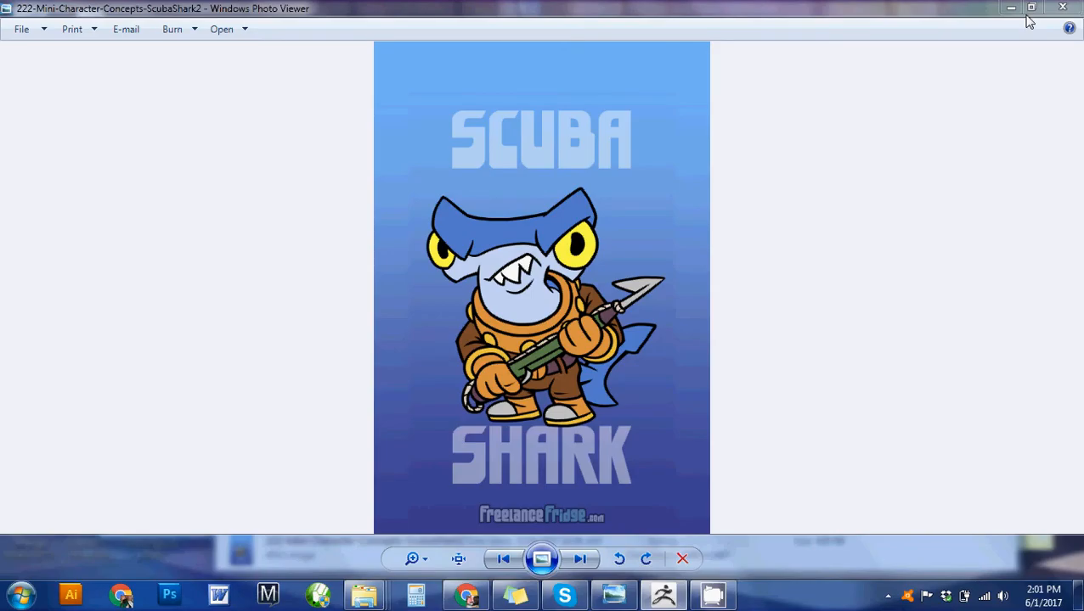
pyautogui.moveTo(676, 602)
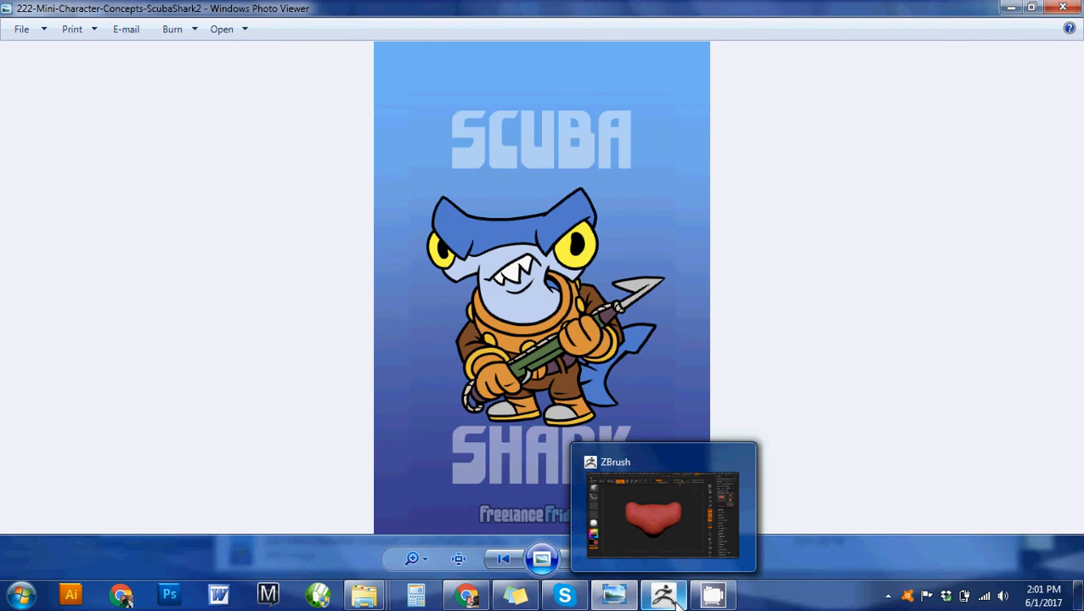
pyautogui.click(663, 597)
pyautogui.moveTo(641, 575)
pyautogui.mouseDown()
pyautogui.moveTo(610, 391)
pyautogui.moveTo(564, 510)
pyautogui.moveTo(589, 530)
pyautogui.mouseUp()
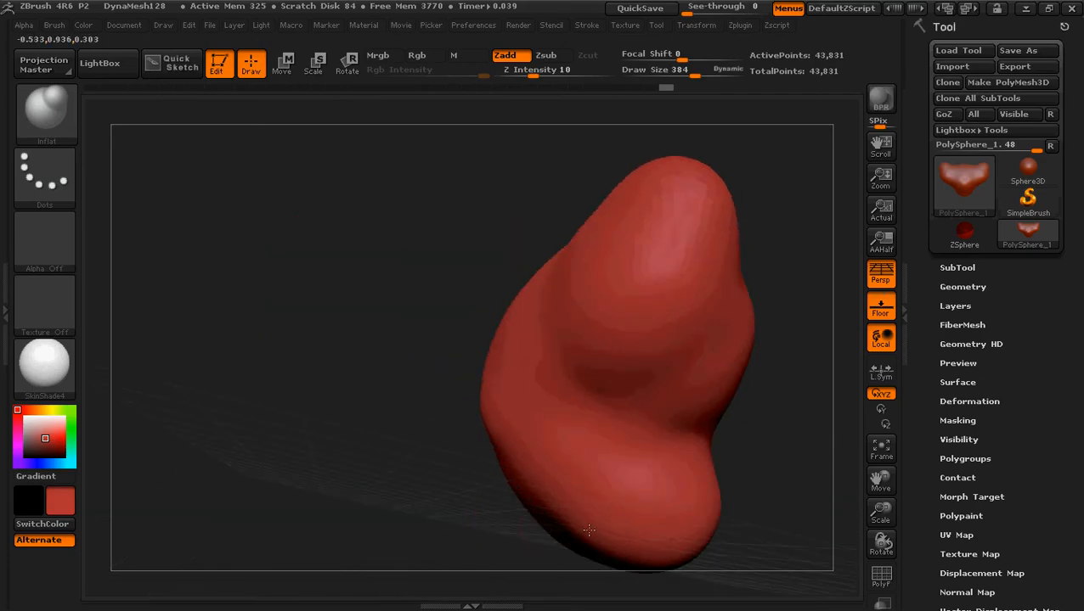
pyautogui.moveTo(401, 481)
pyautogui.mouseDown()
pyautogui.moveTo(454, 513)
pyautogui.moveTo(560, 480)
pyautogui.mouseUp()
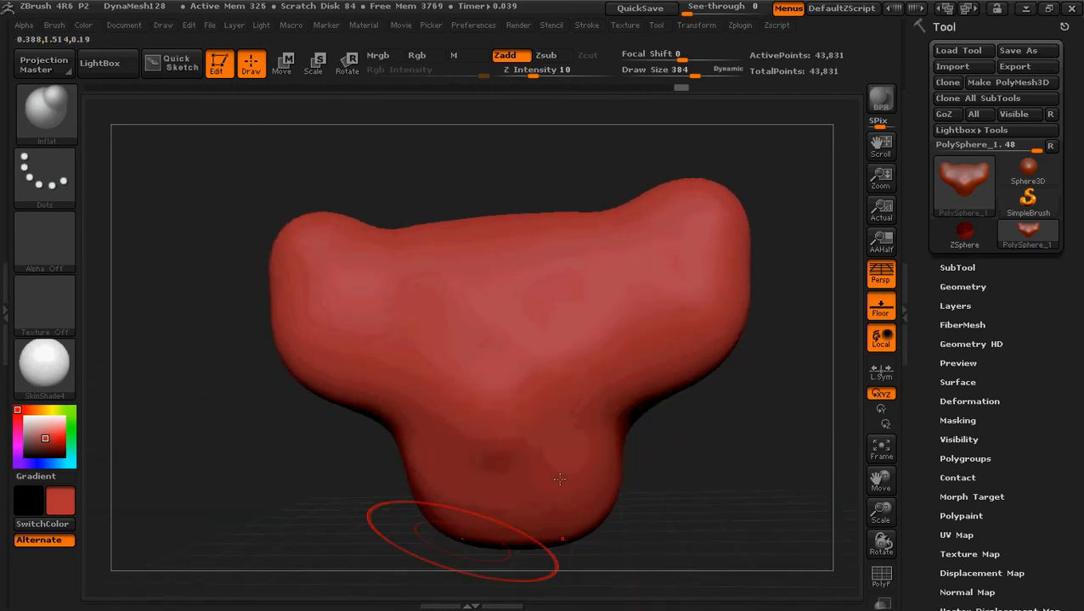
pyautogui.moveTo(701, 477); pyautogui.dragTo(667, 566)
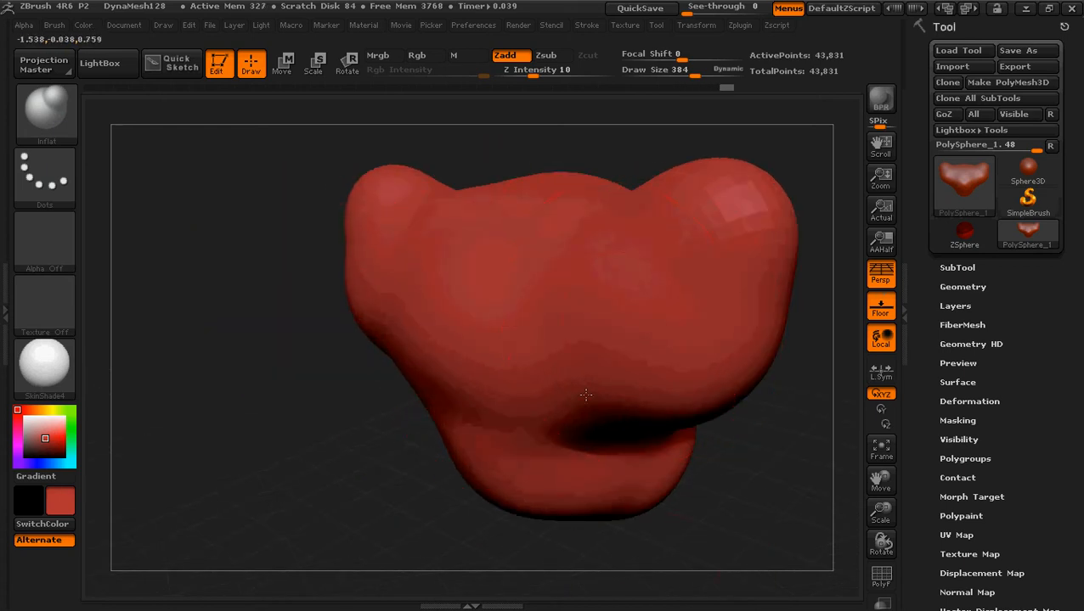
# Smooth the front of the brow between the two side lobes
pyautogui.press('ctrl')
pyautogui.moveTo(309, 417)
pyautogui.keyDown('ctrl'); pyautogui.mouseDown(button='right')
pyautogui.moveTo(288, 346)
pyautogui.moveTo(353, 462)
pyautogui.moveTo(358, 436)
pyautogui.moveTo(304, 434)
pyautogui.moveTo(398, 247)
pyautogui.mouseUp(button='right'); pyautogui.keyUp('ctrl')
pyautogui.press('ctrl')
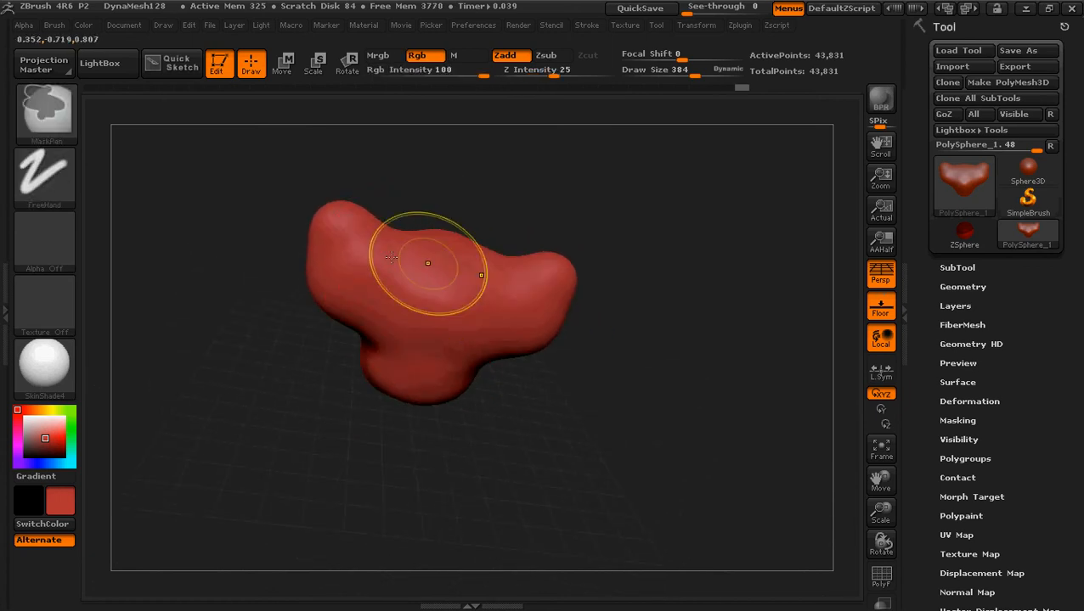
pyautogui.moveTo(687, 353); pyautogui.dragTo(482, 294, button='right')
pyautogui.press('shift')
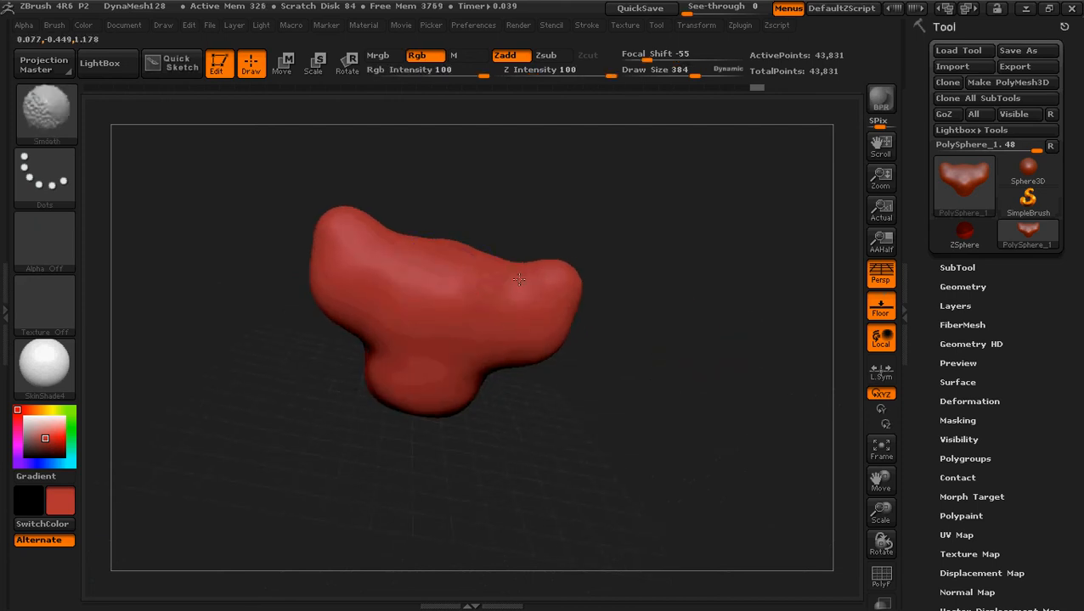
pyautogui.moveTo(563, 408)
pyautogui.keyDown('ctrl'); pyautogui.mouseDown(button='right')
pyautogui.moveTo(578, 406)
pyautogui.moveTo(631, 473)
pyautogui.moveTo(678, 487)
pyautogui.moveTo(633, 471)
pyautogui.mouseUp(button='right'); pyautogui.keyUp('ctrl')
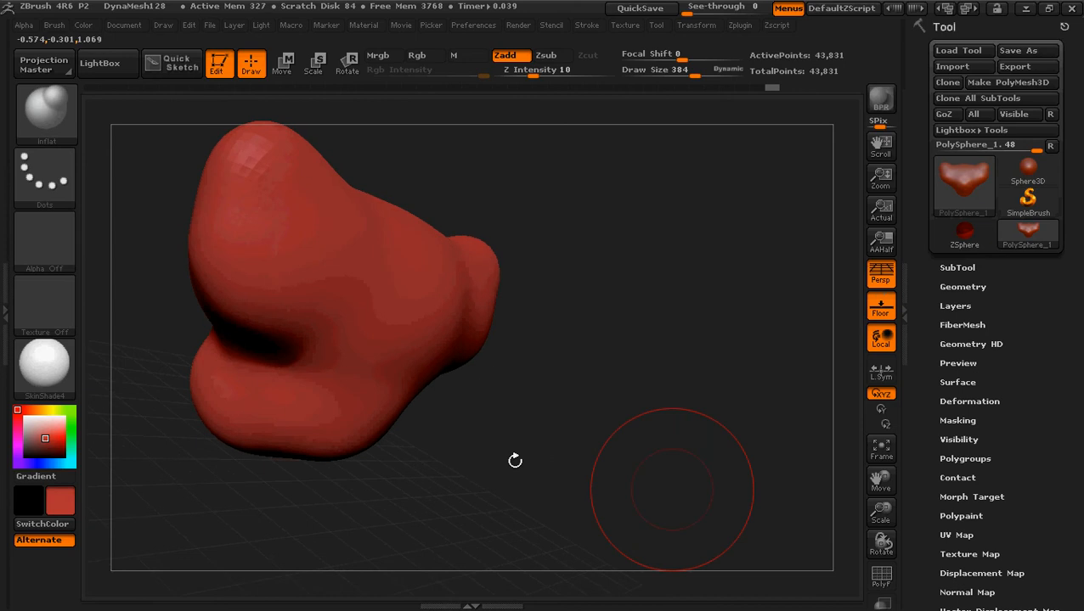
pyautogui.press('ctrl')
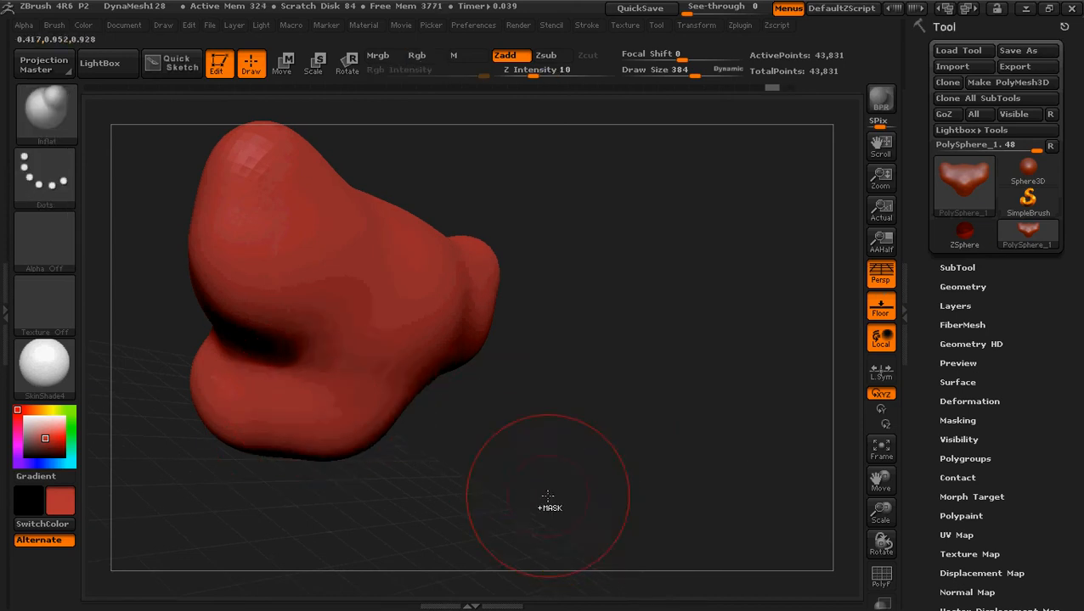
pyautogui.moveTo(549, 503)
pyautogui.mouseDown(button='right')
pyautogui.moveTo(510, 495)
pyautogui.moveTo(295, 375)
pyautogui.mouseUp(button='right')
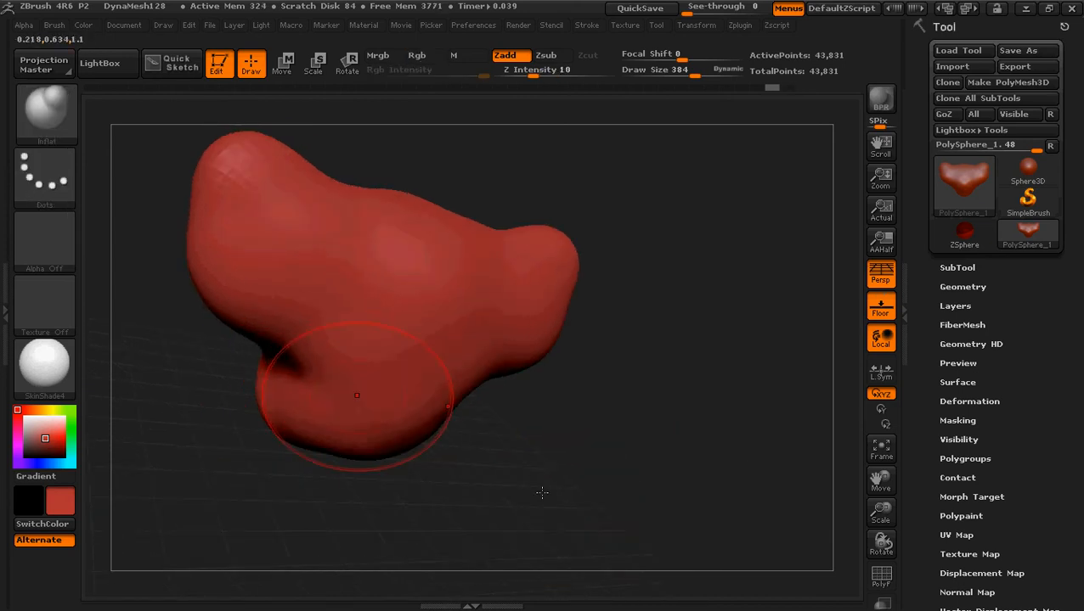
# Inflate the front of the lower jaw bulge and smooth its transition into the face
pyautogui.moveTo(360, 388); pyautogui.dragTo(447, 398, button='right')
pyautogui.moveTo(447, 400)
pyautogui.mouseDown()
pyautogui.moveTo(431, 433)
pyautogui.moveTo(450, 446)
pyautogui.mouseUp()
pyautogui.moveTo(609, 468)
pyautogui.mouseDown(button='right')
pyautogui.moveTo(722, 465)
pyautogui.moveTo(593, 476)
pyautogui.mouseUp(button='right')
pyautogui.press('shift')
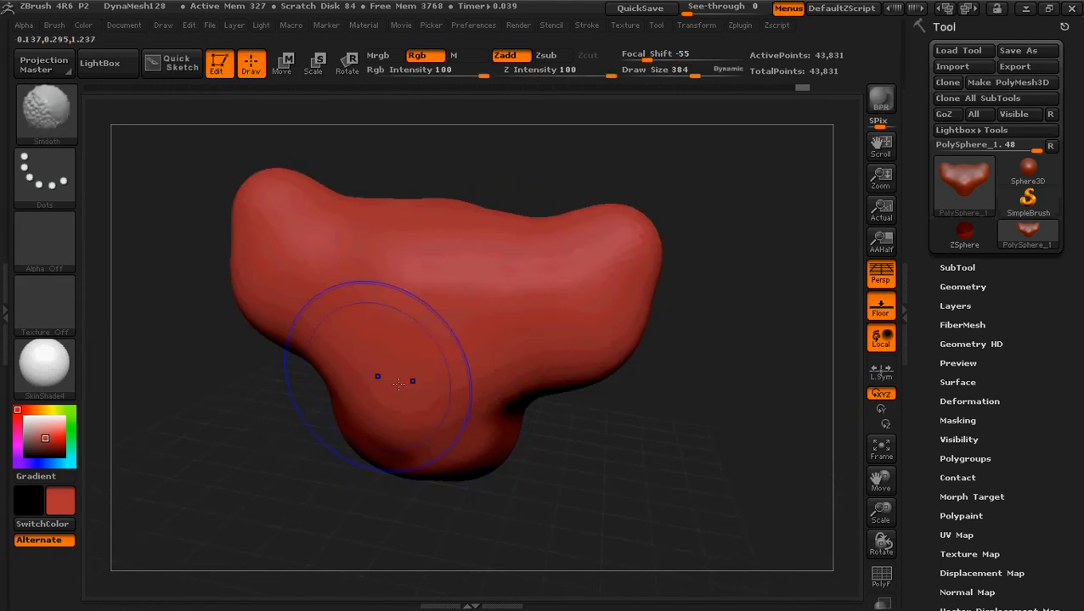
pyautogui.keyDown('shift'); pyautogui.moveTo(452, 440); pyautogui.dragTo(459, 423); pyautogui.keyUp('shift')
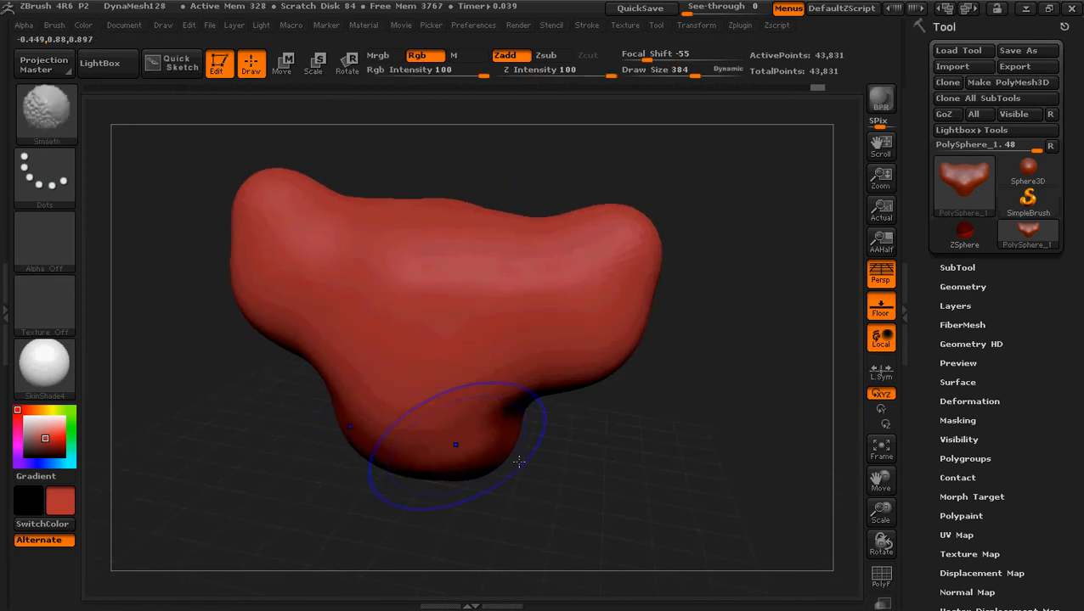
pyautogui.moveTo(459, 423)
pyautogui.mouseDown(button='right')
pyautogui.moveTo(625, 496)
pyautogui.moveTo(639, 391)
pyautogui.moveTo(644, 449)
pyautogui.moveTo(604, 439)
pyautogui.mouseUp(button='right')
pyautogui.moveTo(463, 442); pyautogui.dragTo(458, 423)
# Inflate the rear underside of the side lobes and smooth the back of the head above the jaw bulge
pyautogui.moveTo(624, 425)
pyautogui.mouseDown()
pyautogui.moveTo(568, 506)
pyautogui.moveTo(659, 511)
pyautogui.mouseUp()
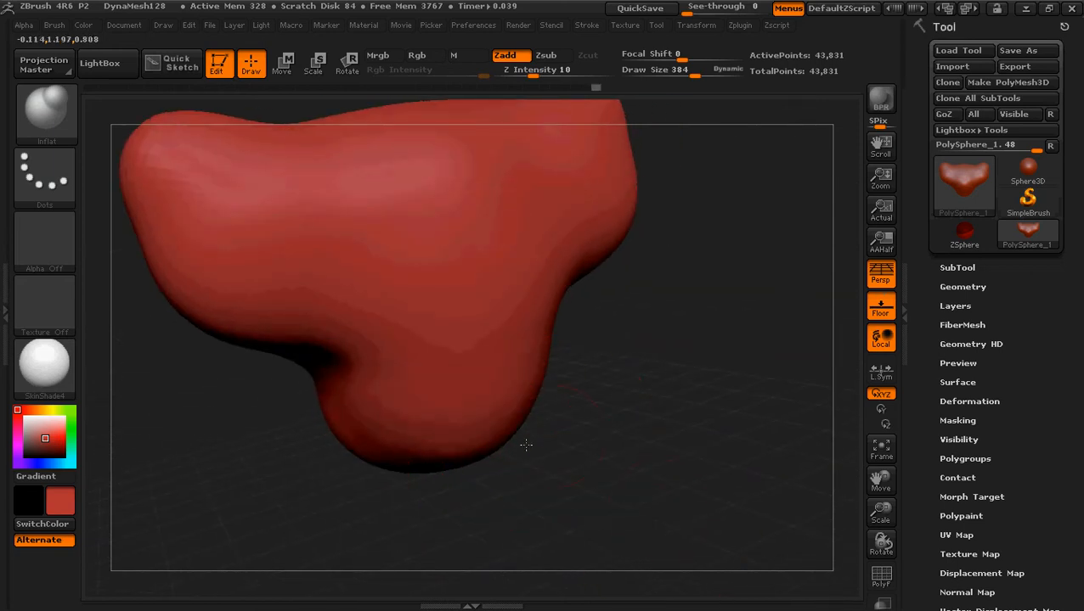
pyautogui.moveTo(685, 441)
pyautogui.mouseDown()
pyautogui.moveTo(719, 411)
pyautogui.moveTo(530, 452)
pyautogui.moveTo(433, 453)
pyautogui.mouseUp()
pyautogui.keyDown('ctrl'); pyautogui.moveTo(672, 484); pyautogui.dragTo(629, 396, button='right'); pyautogui.keyUp('ctrl')
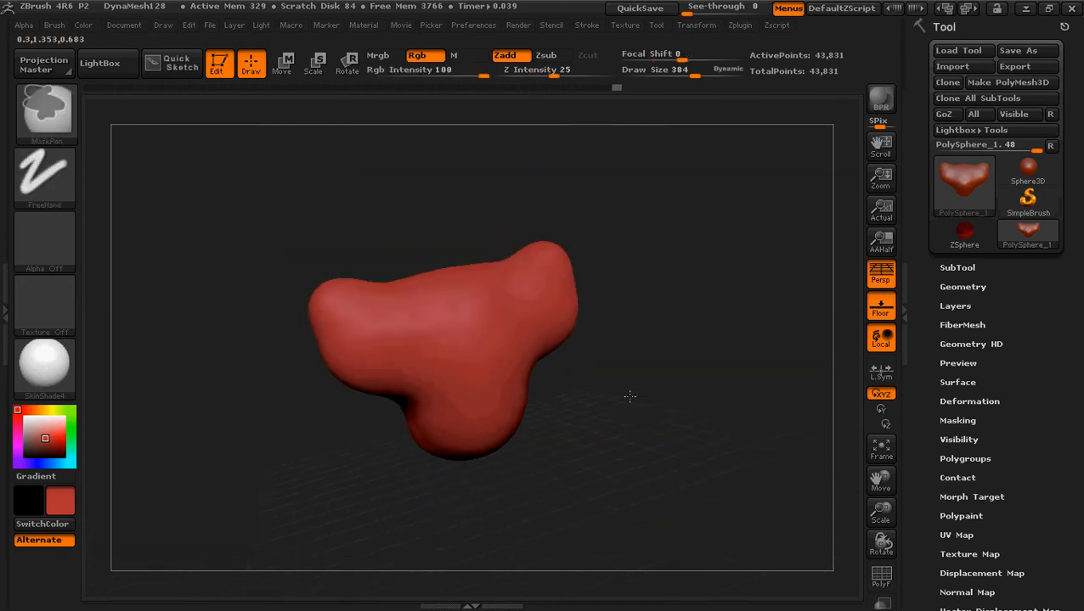
pyautogui.moveTo(630, 396)
pyautogui.mouseDown()
pyautogui.moveTo(685, 452)
pyautogui.moveTo(736, 460)
pyautogui.mouseUp()
pyautogui.moveTo(648, 453); pyautogui.dragTo(617, 459)
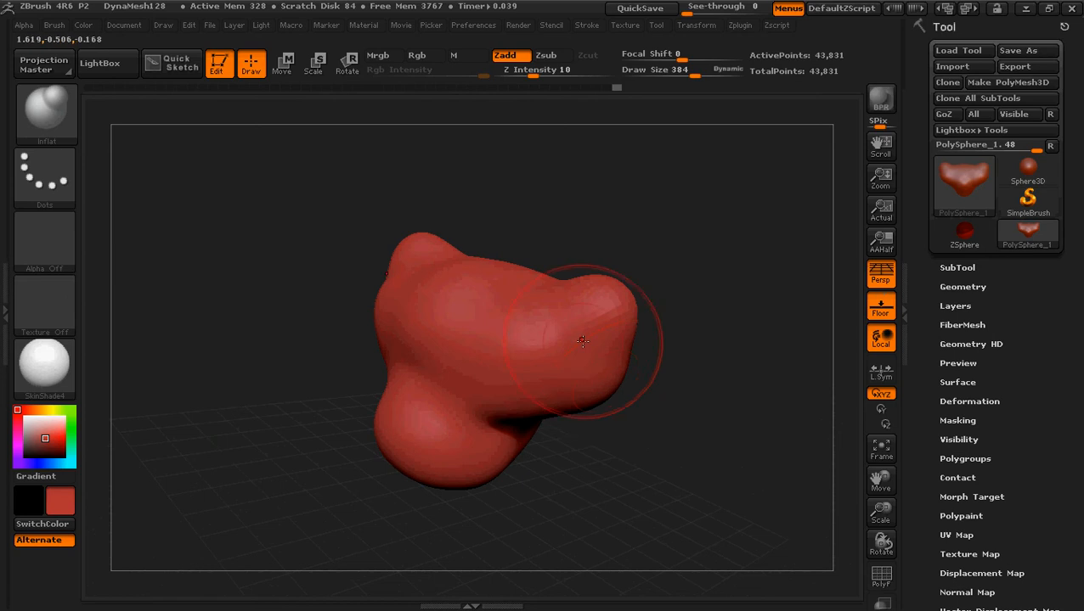
pyautogui.moveTo(654, 390); pyautogui.dragTo(698, 427)
pyautogui.moveTo(547, 363); pyautogui.dragTo(524, 394)
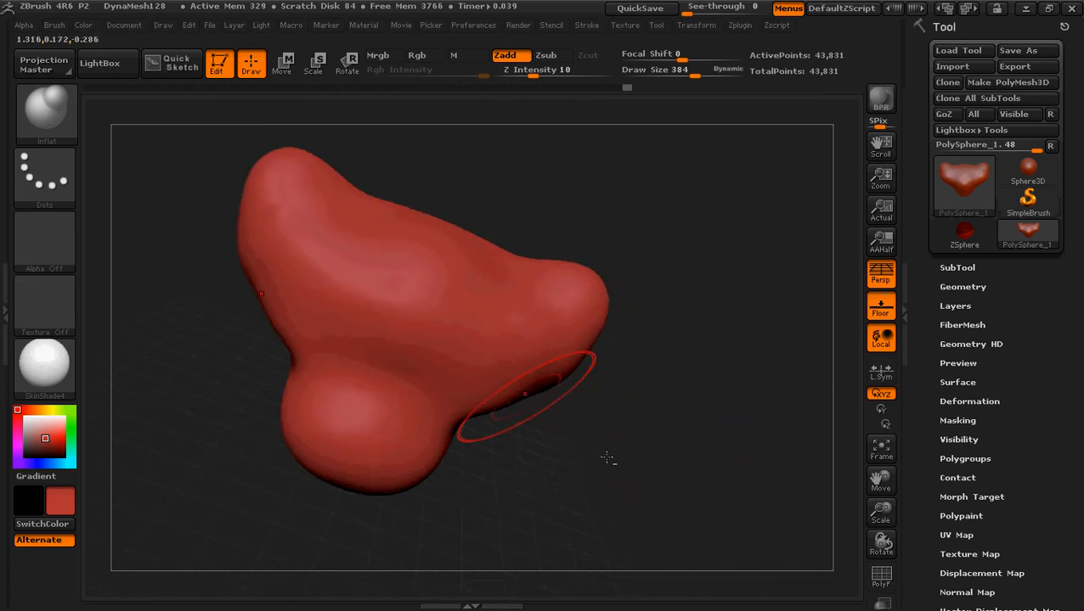
pyautogui.moveTo(607, 460)
pyautogui.mouseDown()
pyautogui.moveTo(598, 443)
pyautogui.moveTo(642, 442)
pyautogui.moveTo(631, 462)
pyautogui.mouseUp()
pyautogui.press('shift')
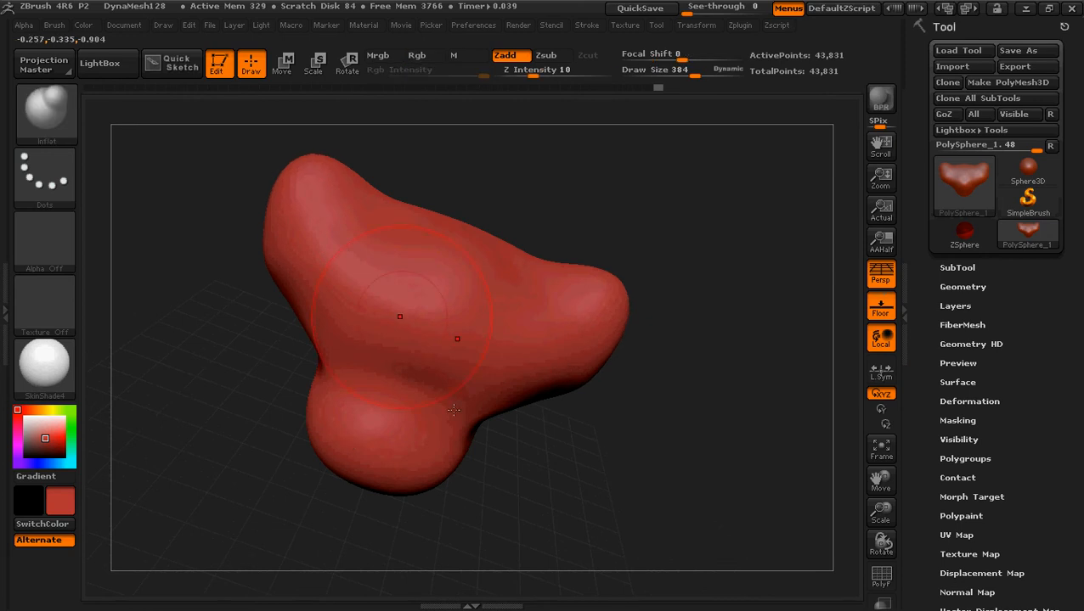
pyautogui.press('shift')
# Try to inflate the bottom of the lower jaw bulge, and undo that stroke
pyautogui.moveTo(798, 531)
pyautogui.mouseDown()
pyautogui.moveTo(687, 457)
pyautogui.moveTo(596, 448)
pyautogui.moveTo(620, 485)
pyautogui.mouseUp()
pyautogui.moveTo(710, 480)
pyautogui.keyDown('ctrl'); pyautogui.mouseDown(button='right')
pyautogui.moveTo(649, 436)
pyautogui.moveTo(660, 445)
pyautogui.mouseUp(button='right'); pyautogui.keyUp('ctrl')
pyautogui.keyDown('alt'); pyautogui.moveTo(788, 479); pyautogui.dragTo(562, 443); pyautogui.keyUp('alt')
pyautogui.moveTo(674, 428)
pyautogui.mouseDown()
pyautogui.moveTo(602, 527)
pyautogui.moveTo(641, 527)
pyautogui.moveTo(651, 419)
pyautogui.moveTo(698, 406)
pyautogui.mouseUp()
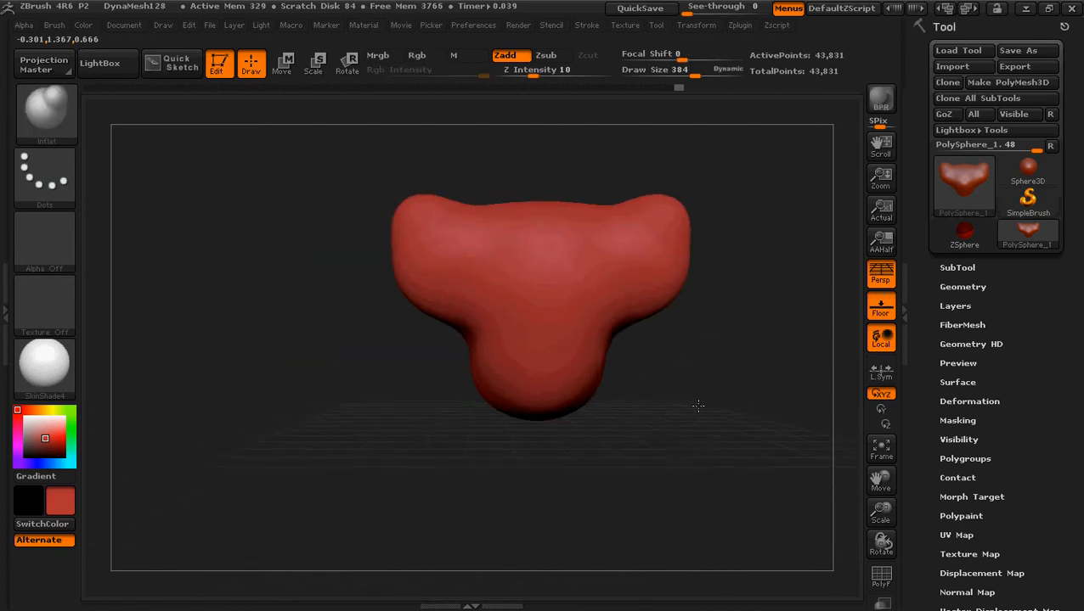
pyautogui.moveTo(694, 445); pyautogui.dragTo(605, 468)
pyautogui.moveTo(687, 416); pyautogui.dragTo(658, 438)
pyautogui.moveTo(527, 405)
pyautogui.mouseDown()
pyautogui.moveTo(528, 416)
pyautogui.moveTo(541, 403)
pyautogui.moveTo(542, 413)
pyautogui.mouseUp()
pyautogui.hotkey('ctrl', 'z')
# Fill out the back of the jaw bulge and smooth the crease where it meets the side lobes
pyautogui.moveTo(474, 495)
pyautogui.mouseDown()
pyautogui.moveTo(517, 479)
pyautogui.moveTo(484, 470)
pyautogui.moveTo(576, 439)
pyautogui.mouseUp()
pyautogui.moveTo(515, 421); pyautogui.dragTo(521, 420)
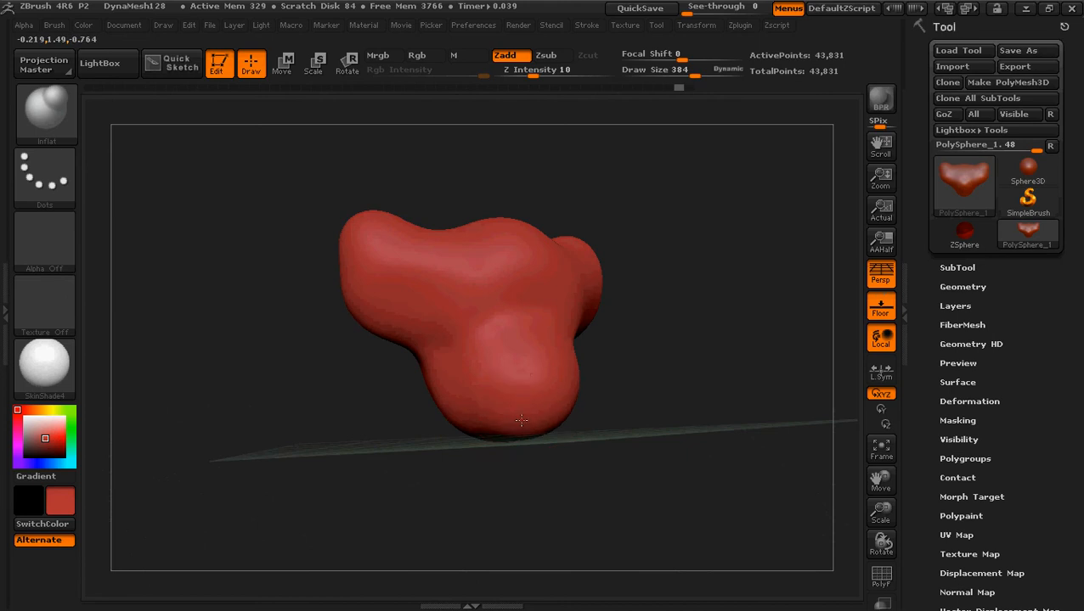
pyautogui.moveTo(662, 441); pyautogui.dragTo(540, 459)
pyautogui.press('shift')
pyautogui.moveTo(615, 451)
pyautogui.mouseDown()
pyautogui.moveTo(713, 491)
pyautogui.moveTo(707, 503)
pyautogui.moveTo(634, 426)
pyautogui.moveTo(661, 405)
pyautogui.mouseUp()
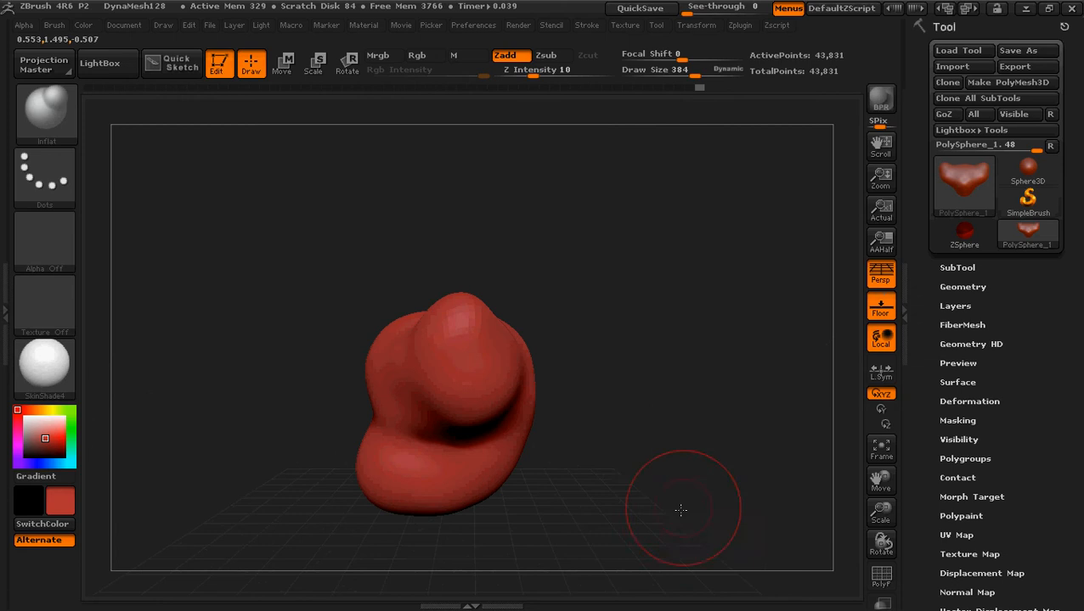
pyautogui.moveTo(681, 509)
pyautogui.mouseDown()
pyautogui.moveTo(605, 465)
pyautogui.moveTo(658, 438)
pyautogui.moveTo(691, 465)
pyautogui.moveTo(660, 472)
pyautogui.moveTo(680, 493)
pyautogui.moveTo(550, 474)
pyautogui.mouseUp()
pyautogui.moveTo(727, 414)
pyautogui.mouseDown()
pyautogui.moveTo(720, 433)
pyautogui.moveTo(732, 442)
pyautogui.moveTo(746, 399)
pyautogui.moveTo(730, 429)
pyautogui.moveTo(694, 436)
pyautogui.moveTo(708, 419)
pyautogui.moveTo(686, 416)
pyautogui.mouseUp()
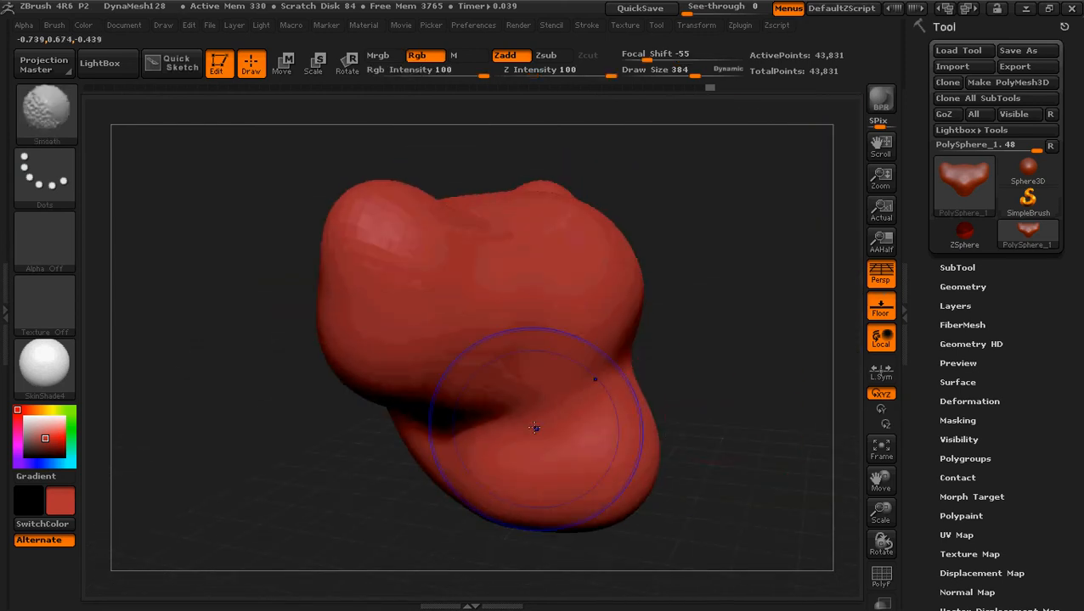
pyautogui.keyDown('shift'); pyautogui.moveTo(520, 393); pyautogui.dragTo(590, 402); pyautogui.keyUp('shift')
# Smooth the crown of the head between the side lobes
pyautogui.moveTo(699, 406)
pyautogui.mouseDown()
pyautogui.moveTo(783, 431)
pyautogui.moveTo(754, 460)
pyautogui.mouseUp()
pyautogui.keyDown('ctrl'); pyautogui.moveTo(754, 460); pyautogui.dragTo(704, 373, button='right'); pyautogui.keyUp('ctrl')
pyautogui.moveTo(704, 373); pyautogui.dragTo(730, 440)
pyautogui.moveTo(718, 387)
pyautogui.mouseDown()
pyautogui.moveTo(725, 377)
pyautogui.moveTo(726, 436)
pyautogui.mouseUp()
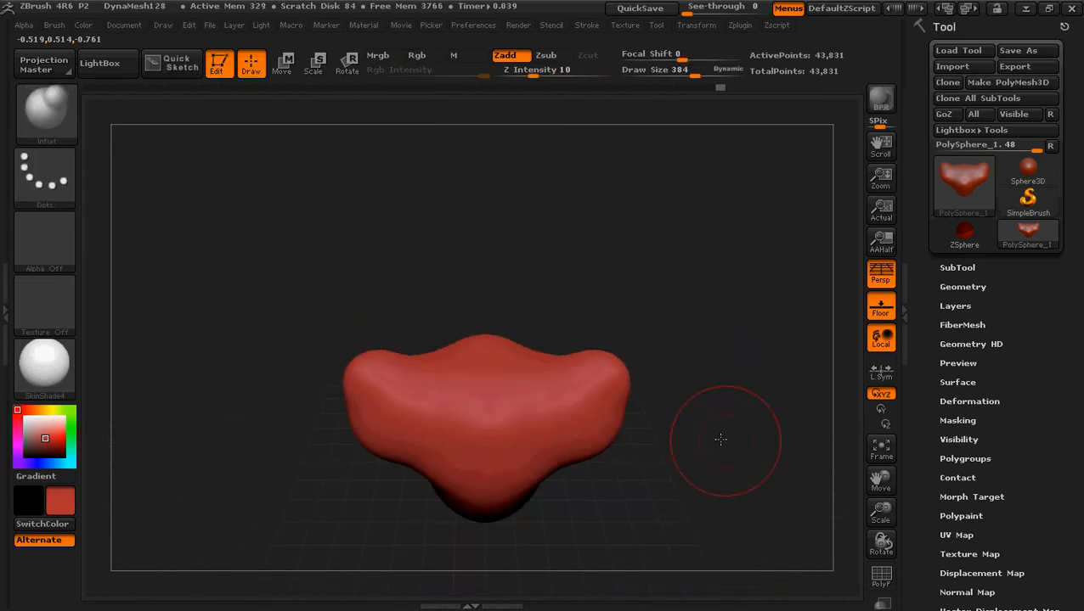
pyautogui.keyDown('shift'); pyautogui.moveTo(488, 363); pyautogui.dragTo(487, 377); pyautogui.keyUp('shift')
pyautogui.moveTo(714, 501)
pyautogui.mouseDown()
pyautogui.moveTo(690, 455)
pyautogui.moveTo(709, 604)
pyautogui.mouseUp()
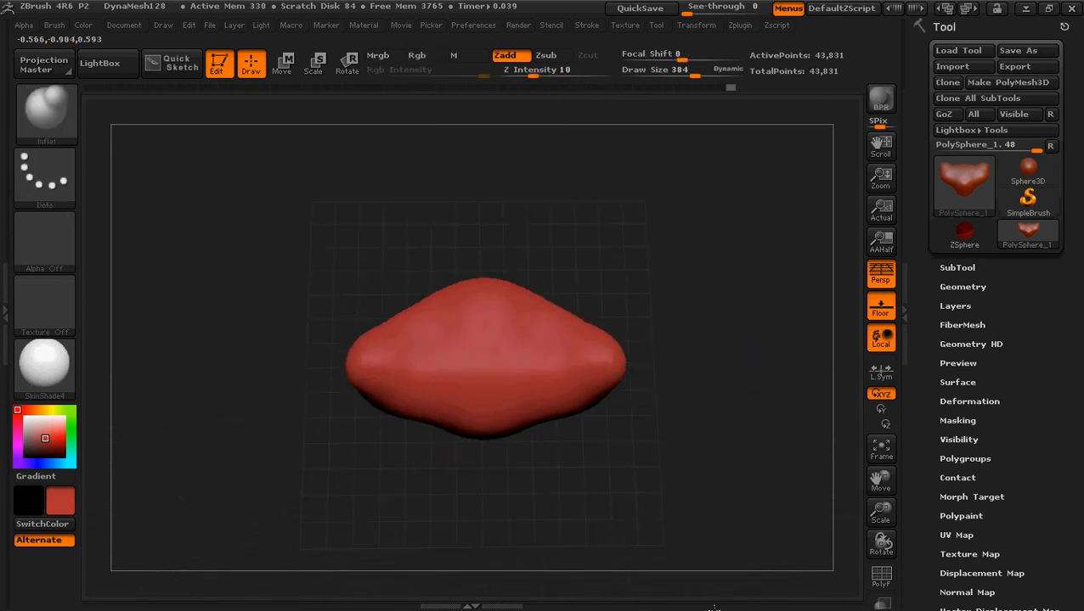
pyautogui.moveTo(516, 312)
pyautogui.keyDown('shift'); pyautogui.mouseDown()
pyautogui.moveTo(547, 331)
pyautogui.moveTo(522, 349)
pyautogui.moveTo(535, 332)
pyautogui.moveTo(524, 300)
pyautogui.moveTo(520, 319)
pyautogui.mouseUp(); pyautogui.keyUp('shift')
pyautogui.moveTo(719, 274); pyautogui.dragTo(695, 352)
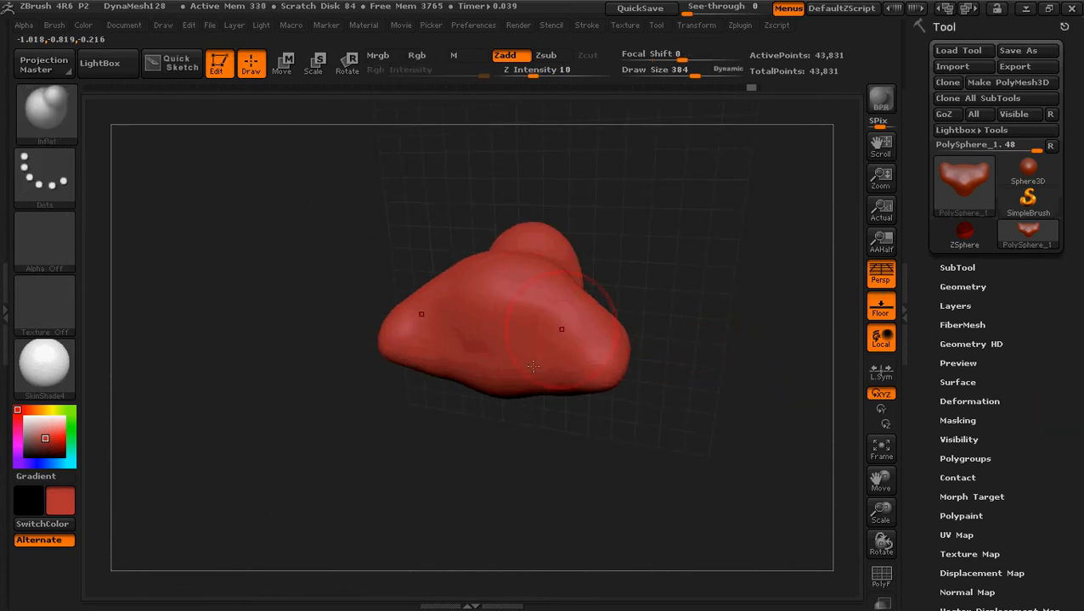
pyautogui.moveTo(695, 394); pyautogui.dragTo(683, 369)
# Check the shark reference illustration, return to ZBrush and set the brush's Draw Size to 316
pyautogui.click(1034, 6)
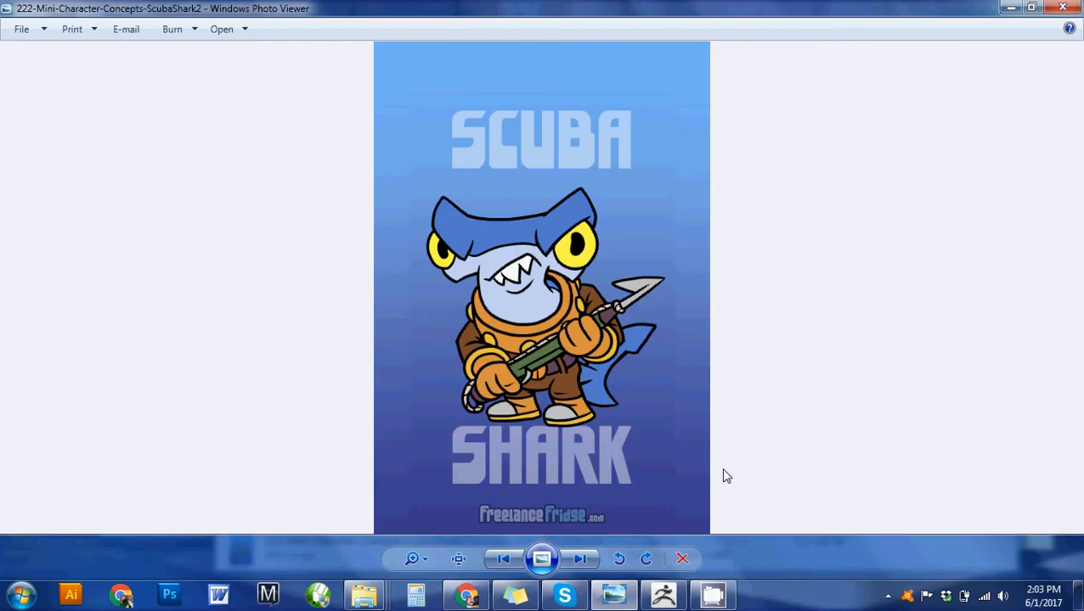
pyautogui.moveTo(665, 595)
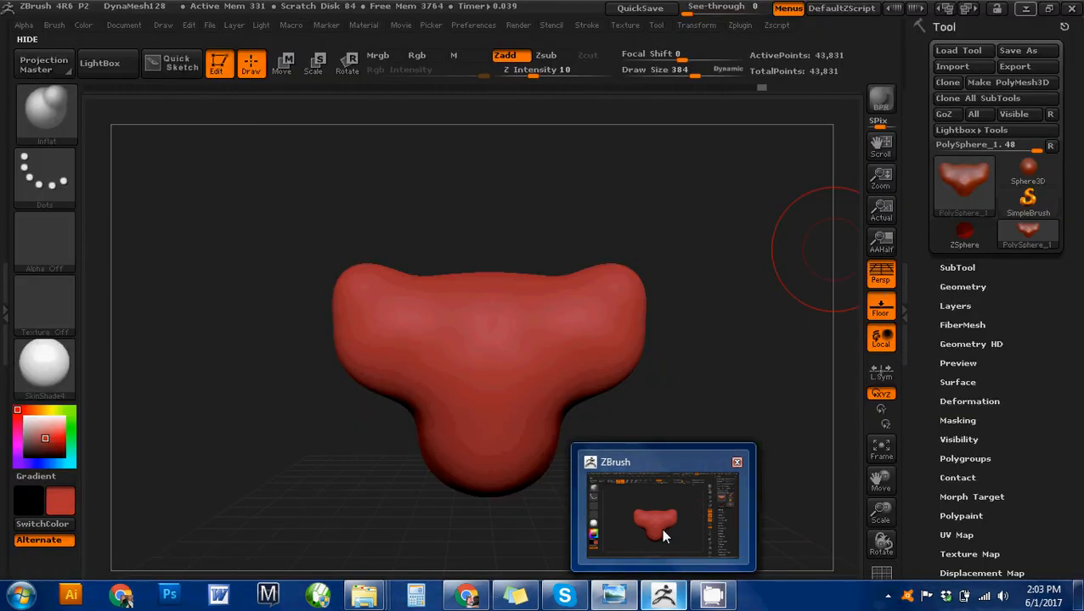
pyautogui.click(661, 529)
pyautogui.moveTo(731, 493); pyautogui.dragTo(536, 379)
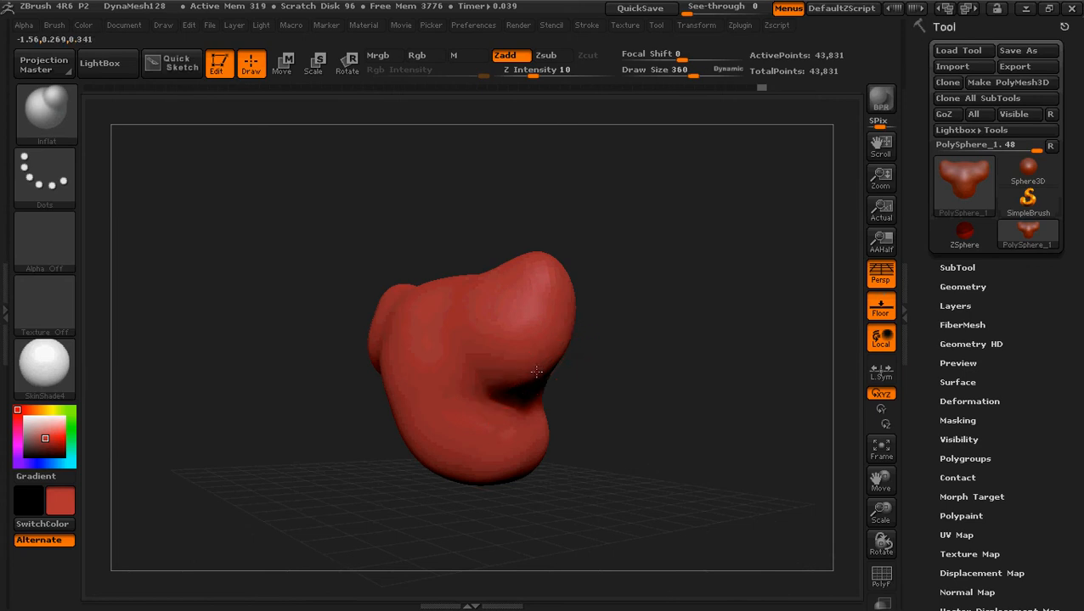
pyautogui.moveTo(660, 339)
pyautogui.mouseDown()
pyautogui.moveTo(704, 394)
pyautogui.moveTo(687, 365)
pyautogui.moveTo(704, 373)
pyautogui.mouseUp()
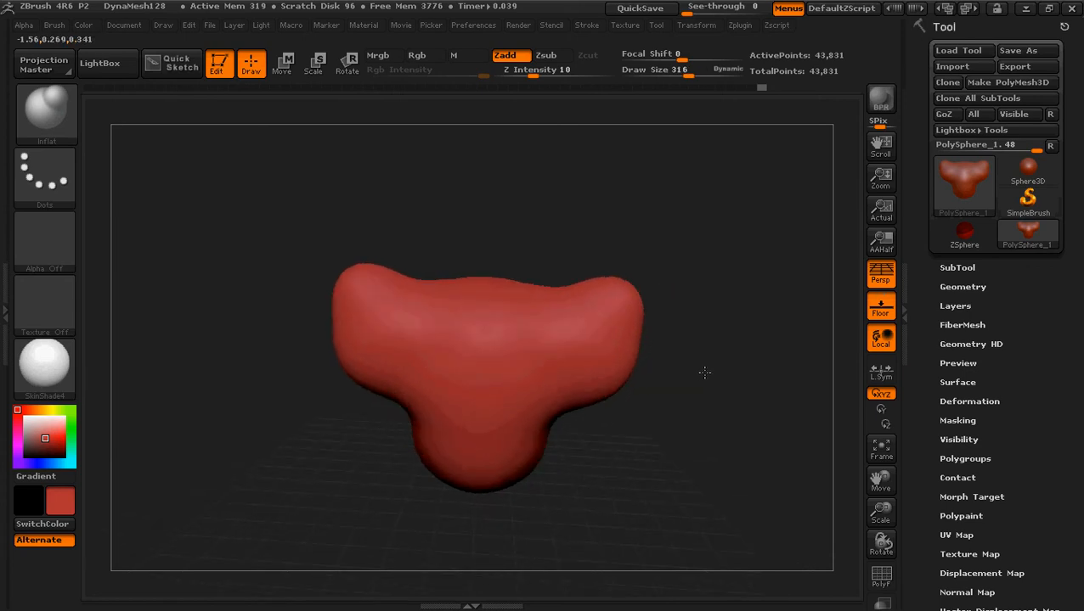
# Remesh the head with DynaMesh and smooth the surface of the side lobes
pyautogui.moveTo(711, 262)
pyautogui.keyDown('ctrl'); pyautogui.mouseDown()
pyautogui.moveTo(705, 465)
pyautogui.moveTo(672, 428)
pyautogui.moveTo(332, 403)
pyautogui.moveTo(368, 438)
pyautogui.mouseUp(); pyautogui.keyUp('ctrl')
pyautogui.moveTo(381, 286)
pyautogui.keyDown('shift'); pyautogui.mouseDown()
pyautogui.moveTo(377, 252)
pyautogui.moveTo(391, 303)
pyautogui.mouseUp(); pyautogui.keyUp('shift')
pyautogui.moveTo(792, 519); pyautogui.dragTo(588, 134)
pyautogui.moveTo(697, 506); pyautogui.dragTo(706, 472)
# Pull the lower corners of the side lobes downward with the Move brush
pyautogui.click(56, 109)
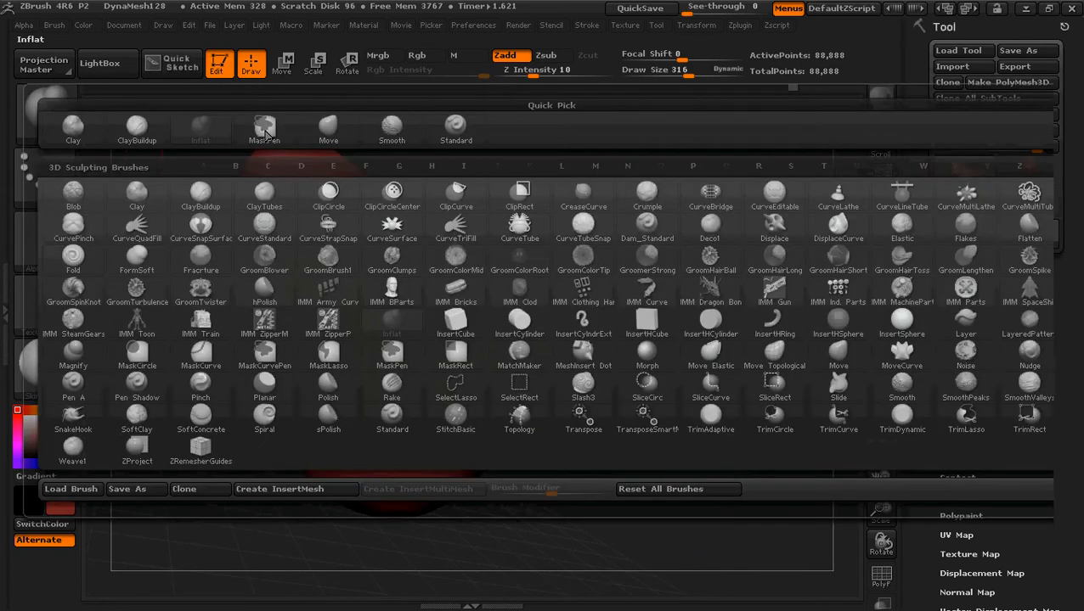
pyautogui.click(329, 124)
pyautogui.moveTo(246, 305)
pyautogui.mouseDown()
pyautogui.moveTo(230, 353)
pyautogui.moveTo(211, 370)
pyautogui.mouseUp()
pyautogui.moveTo(309, 341); pyautogui.dragTo(293, 324)
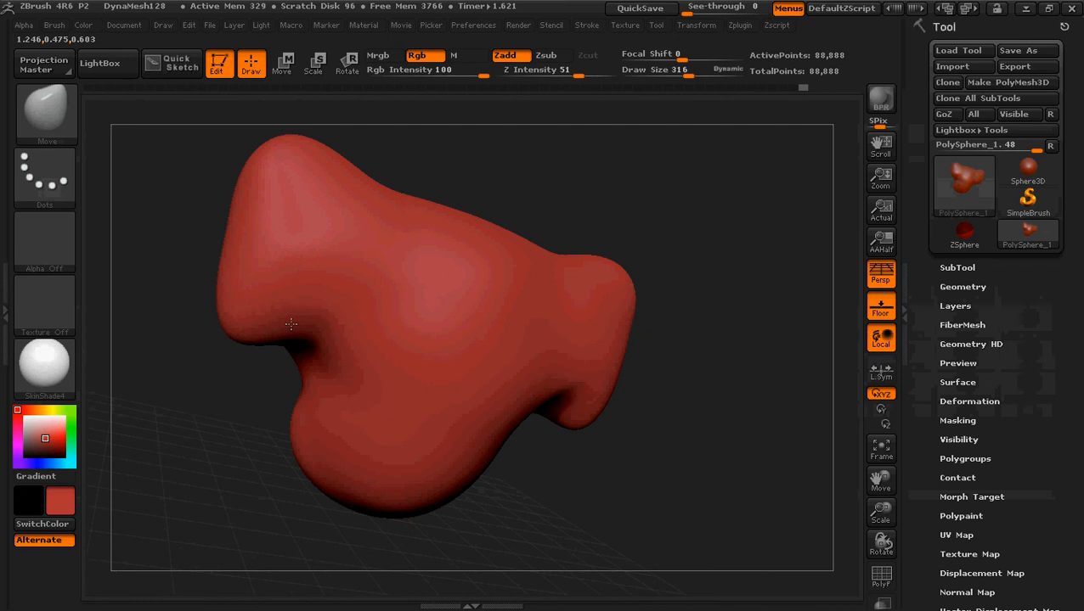
pyautogui.moveTo(540, 526); pyautogui.dragTo(503, 515)
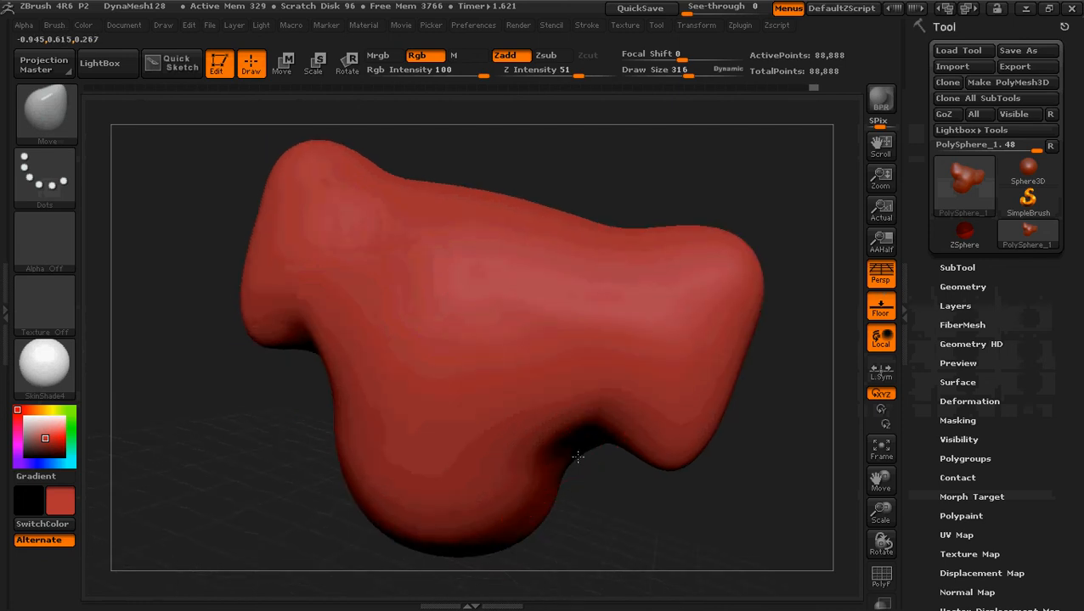
# Reshape the hollow between the side lobes and jaw, and narrow the lobes' lower corners
pyautogui.moveTo(567, 447); pyautogui.dragTo(569, 450)
pyautogui.moveTo(644, 519)
pyautogui.mouseDown()
pyautogui.moveTo(585, 528)
pyautogui.moveTo(646, 543)
pyautogui.mouseUp()
pyautogui.moveTo(634, 443); pyautogui.dragTo(657, 448)
pyautogui.moveTo(660, 509)
pyautogui.mouseDown()
pyautogui.moveTo(646, 539)
pyautogui.moveTo(666, 525)
pyautogui.mouseUp()
pyautogui.moveTo(695, 457); pyautogui.dragTo(661, 475)
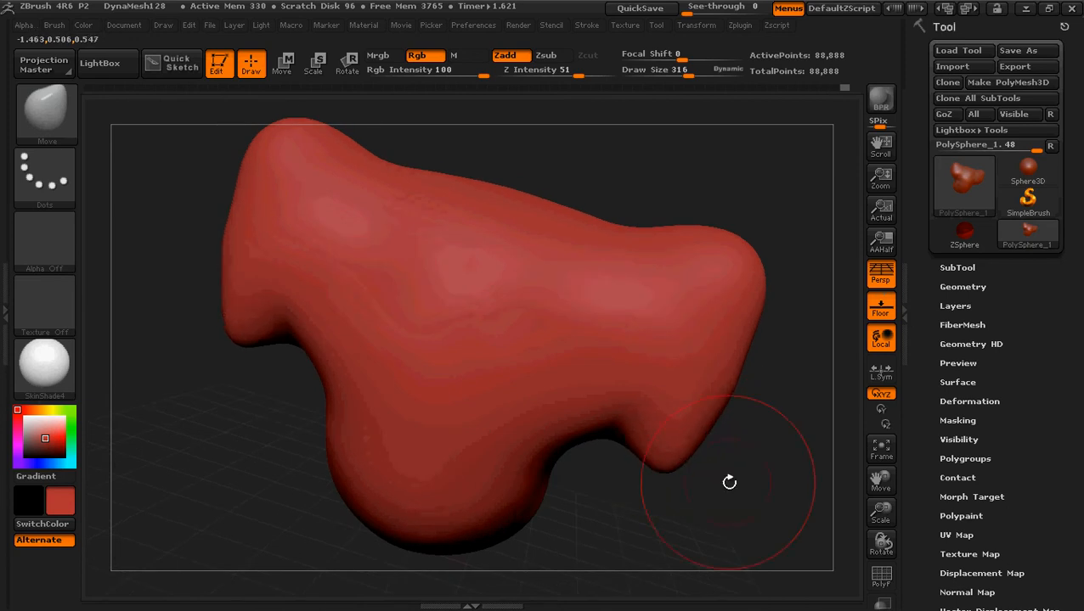
# Try to pull the side lobes' upper corners up and outward, and undo the move
pyautogui.moveTo(752, 512); pyautogui.dragTo(737, 514)
pyautogui.keyDown('ctrl'); pyautogui.moveTo(701, 486); pyautogui.dragTo(698, 403, button='right'); pyautogui.keyUp('ctrl')
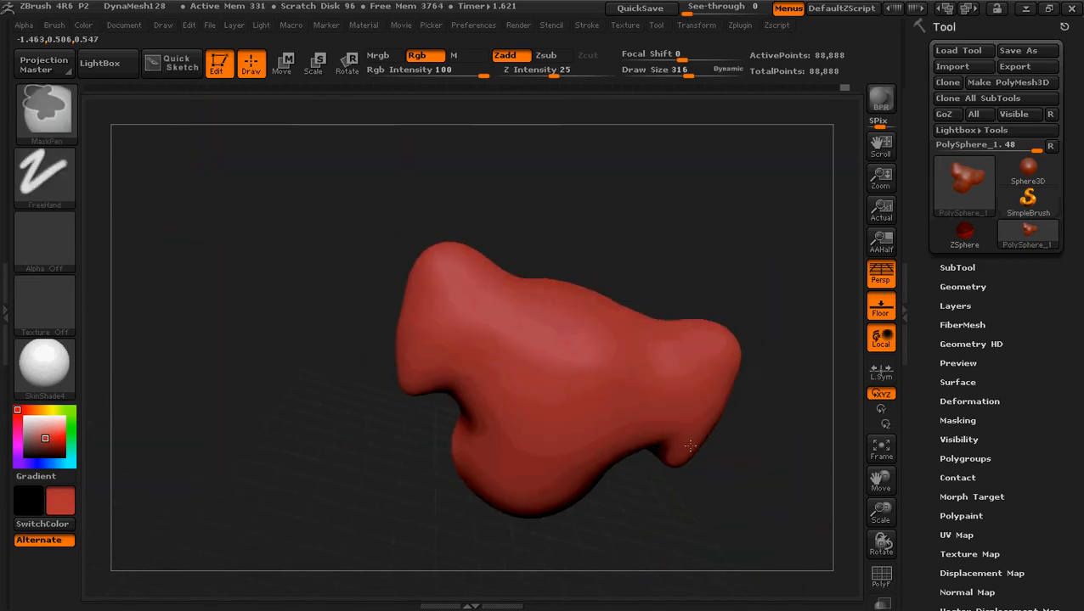
pyautogui.moveTo(729, 340); pyautogui.dragTo(740, 308)
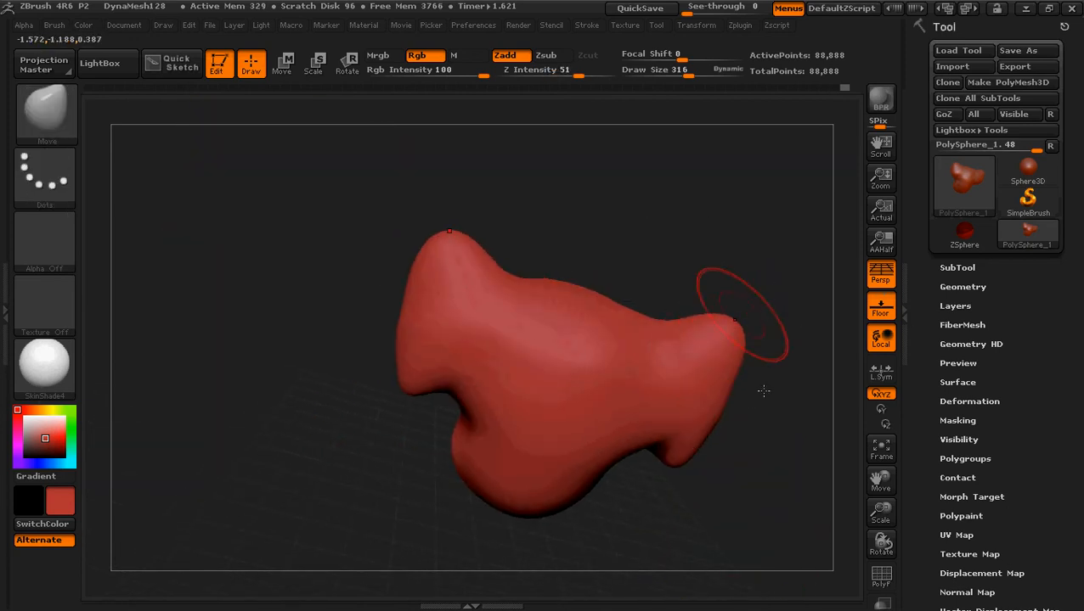
pyautogui.hotkey('ctrl', 'z')
pyautogui.moveTo(764, 467)
pyautogui.mouseDown()
pyautogui.moveTo(724, 452)
pyautogui.moveTo(708, 432)
pyautogui.mouseUp()
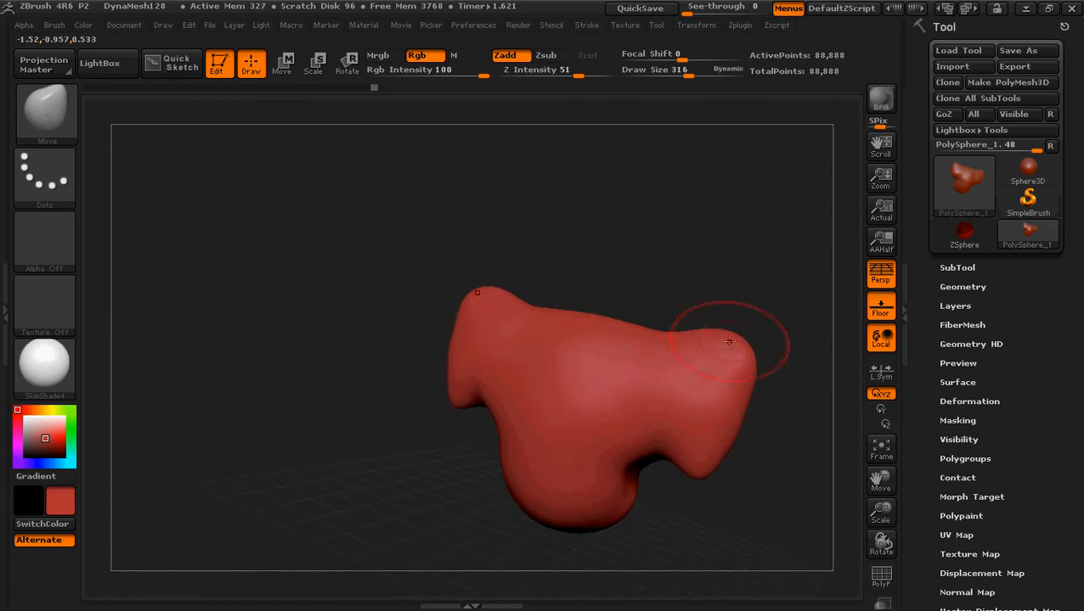
# Pull the side lobes' upper corners upward with the Move brush and smooth the lobes' outer faces
pyautogui.moveTo(731, 342); pyautogui.dragTo(744, 320)
pyautogui.moveTo(753, 376); pyautogui.dragTo(737, 375)
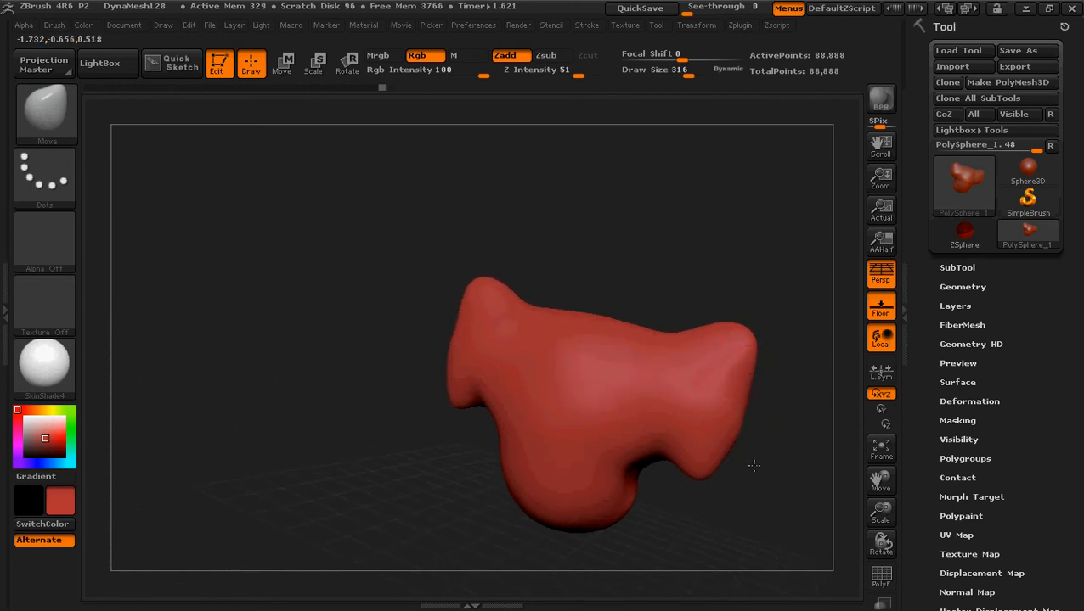
pyautogui.moveTo(753, 464); pyautogui.dragTo(737, 425)
pyautogui.press('shift')
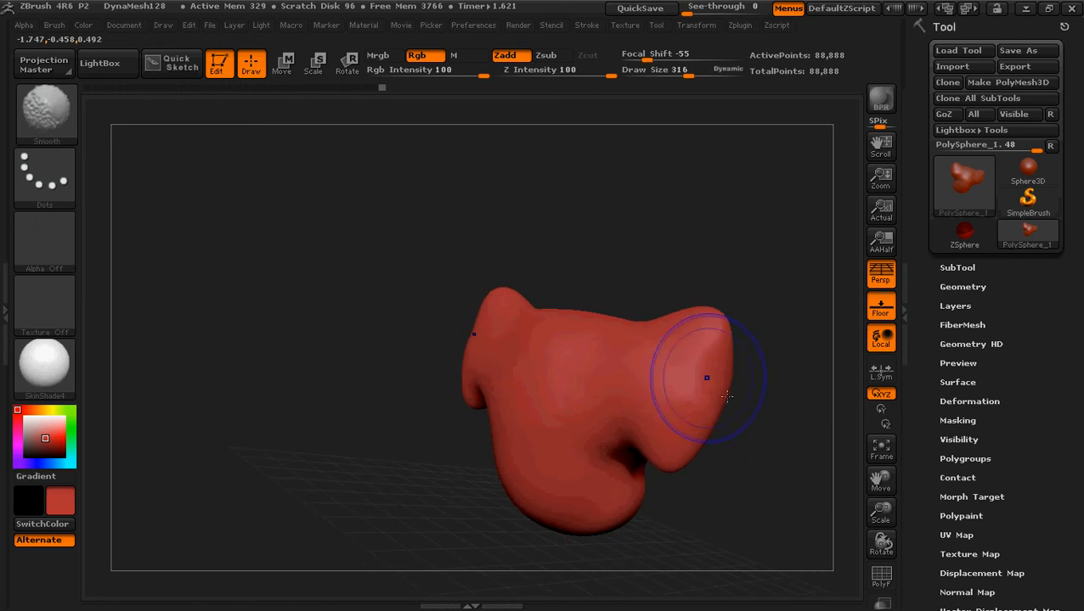
pyautogui.moveTo(730, 516)
pyautogui.mouseDown()
pyautogui.moveTo(761, 533)
pyautogui.moveTo(752, 510)
pyautogui.mouseUp()
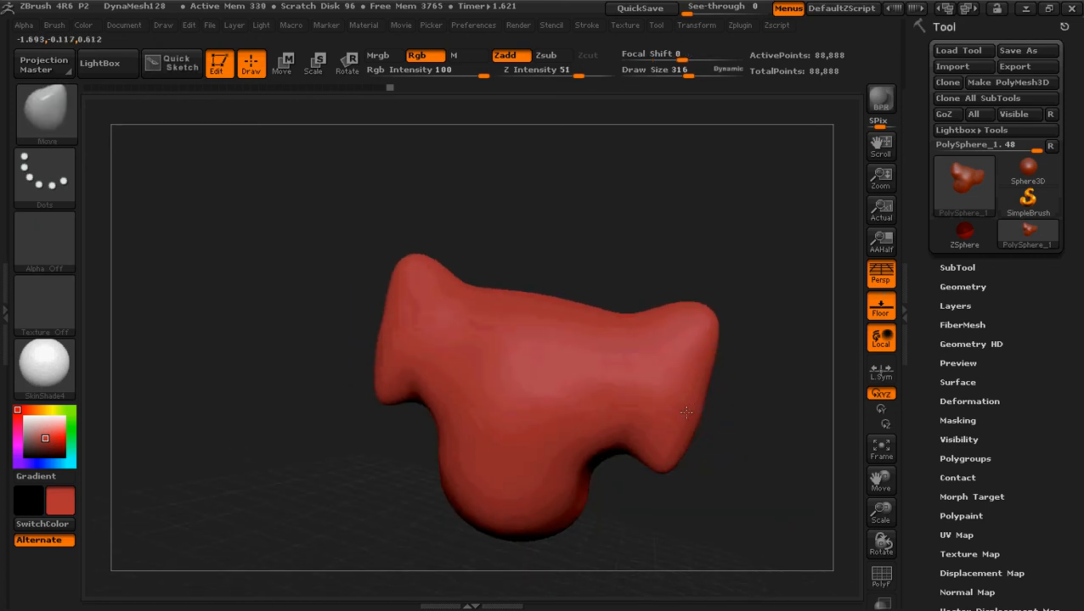
pyautogui.moveTo(767, 449)
pyautogui.mouseDown()
pyautogui.moveTo(750, 477)
pyautogui.moveTo(781, 481)
pyautogui.moveTo(780, 459)
pyautogui.moveTo(757, 474)
pyautogui.moveTo(721, 391)
pyautogui.moveTo(714, 421)
pyautogui.mouseUp()
# Switch to Windows Photo Viewer to examine the head shape in the Scuba Shark reference, and return to ZBrush
pyautogui.click(1024, 9)
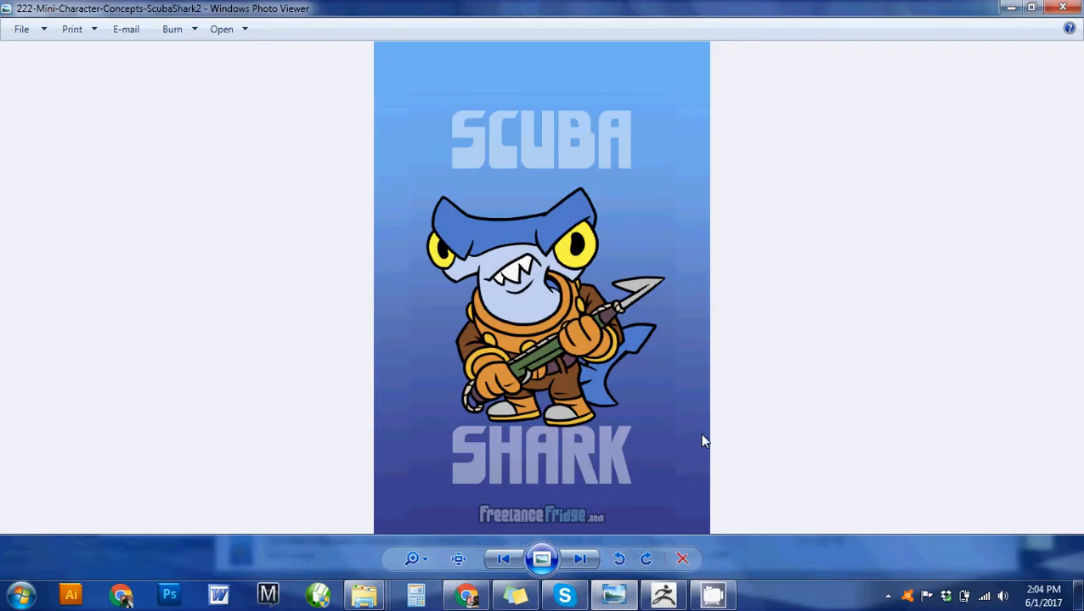
pyautogui.moveTo(663, 599)
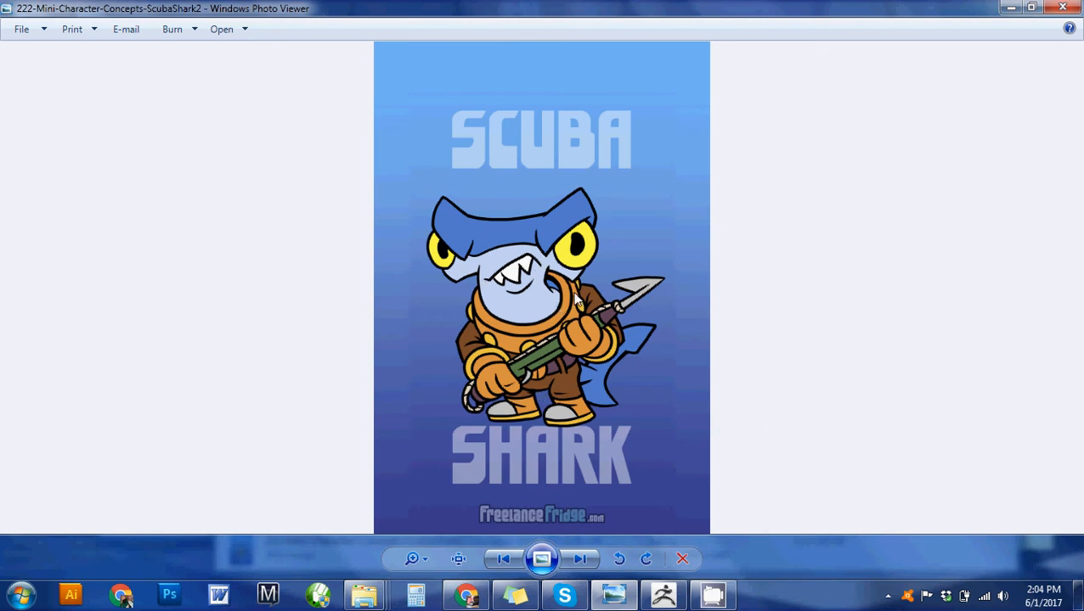
pyautogui.click(662, 598)
# Pull the side lobes' outer faces slightly outward and refine their upper corners with the Move brush
pyautogui.moveTo(810, 132)
pyautogui.mouseDown()
pyautogui.moveTo(704, 379)
pyautogui.moveTo(634, 289)
pyautogui.moveTo(668, 312)
pyautogui.mouseUp()
pyautogui.moveTo(644, 360); pyautogui.dragTo(651, 358)
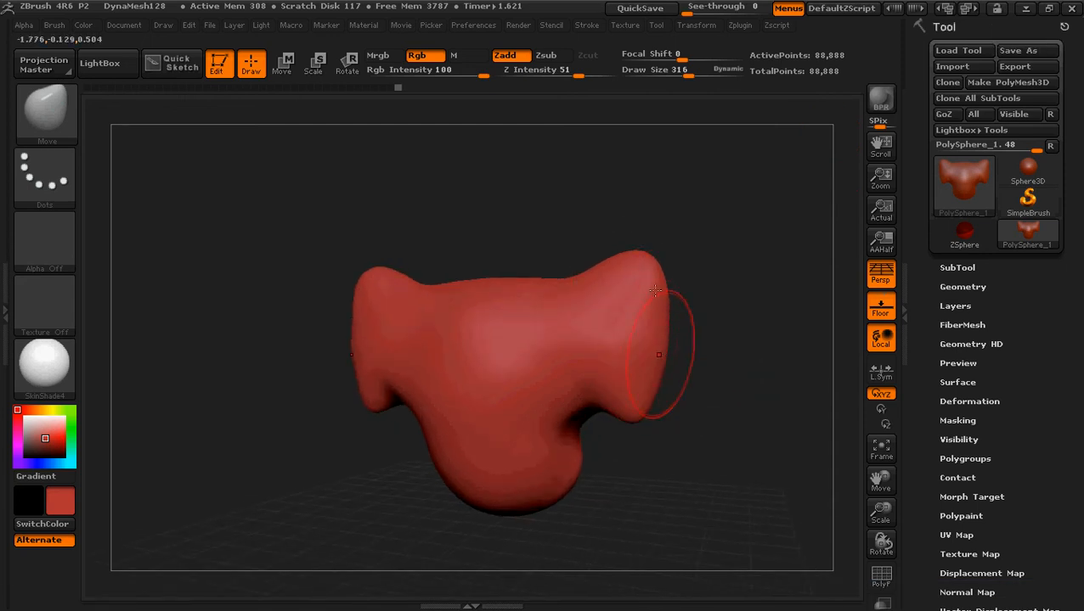
pyautogui.moveTo(651, 304); pyautogui.dragTo(655, 302)
pyautogui.moveTo(680, 253)
pyautogui.mouseDown()
pyautogui.moveTo(718, 336)
pyautogui.moveTo(645, 311)
pyautogui.moveTo(612, 277)
pyautogui.moveTo(742, 278)
pyautogui.moveTo(730, 229)
pyautogui.moveTo(670, 255)
pyautogui.mouseUp()
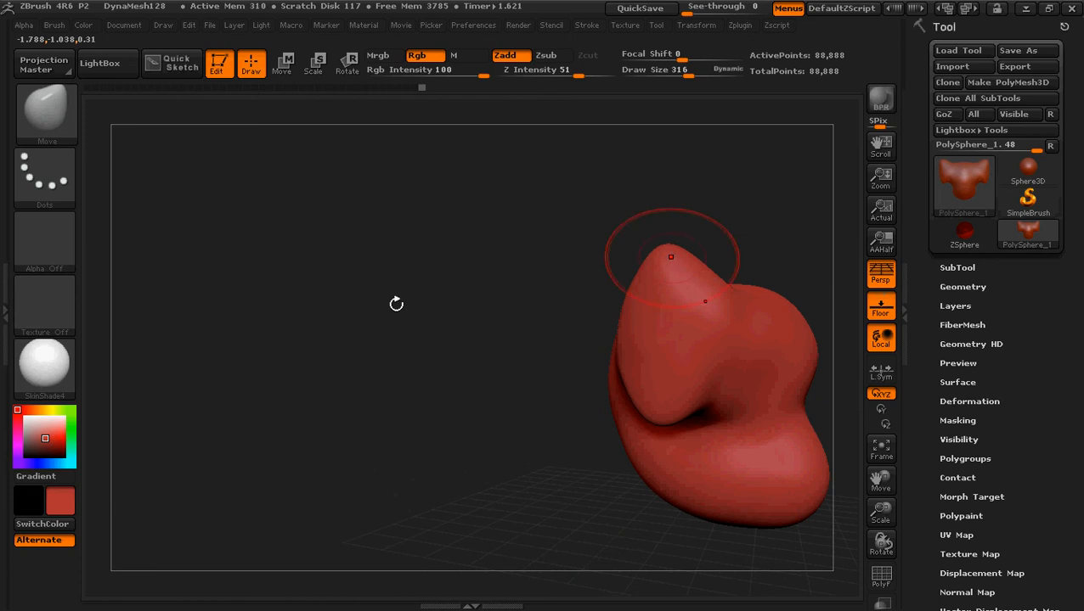
pyautogui.moveTo(395, 303)
pyautogui.mouseDown()
pyautogui.moveTo(449, 353)
pyautogui.moveTo(483, 352)
pyautogui.mouseUp()
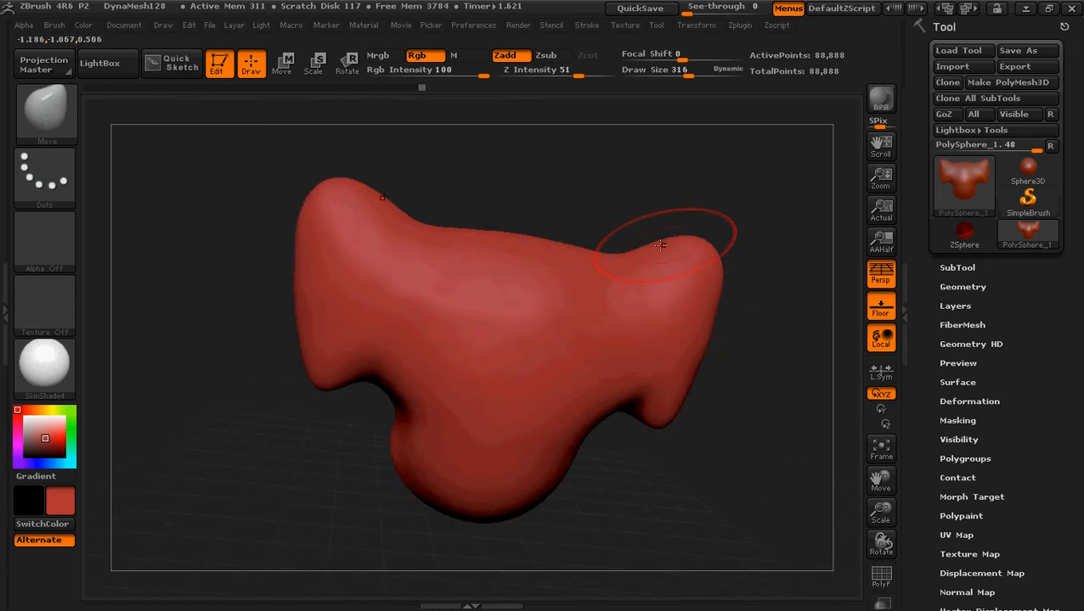
pyautogui.moveTo(787, 423); pyautogui.dragTo(747, 414)
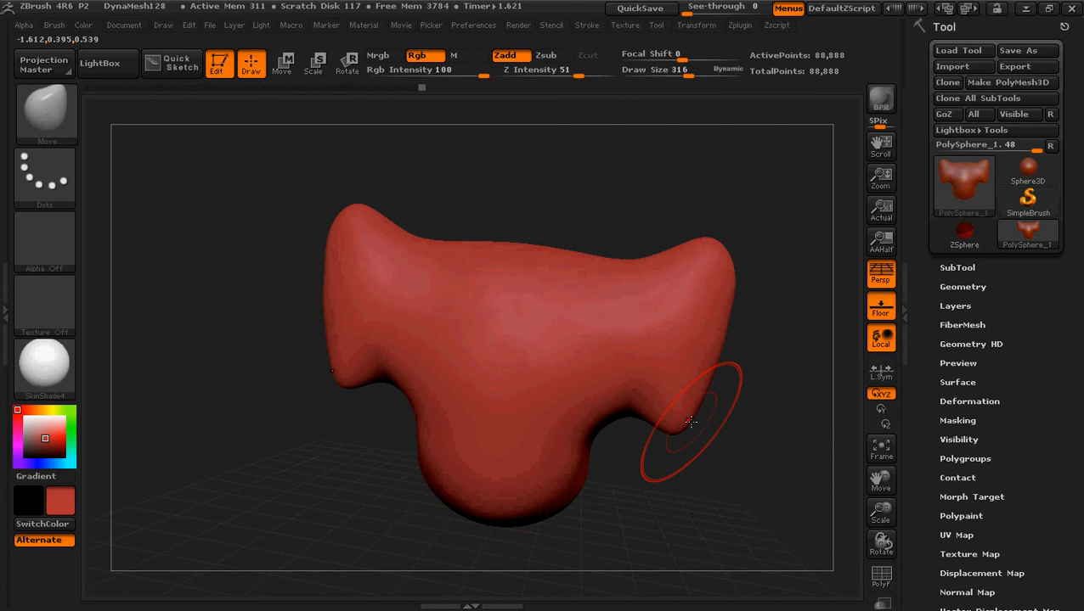
# Push the side lobes' lower corners inward to narrow them, and smooth the hollows beside the jaw
pyautogui.moveTo(670, 429); pyautogui.dragTo(599, 413)
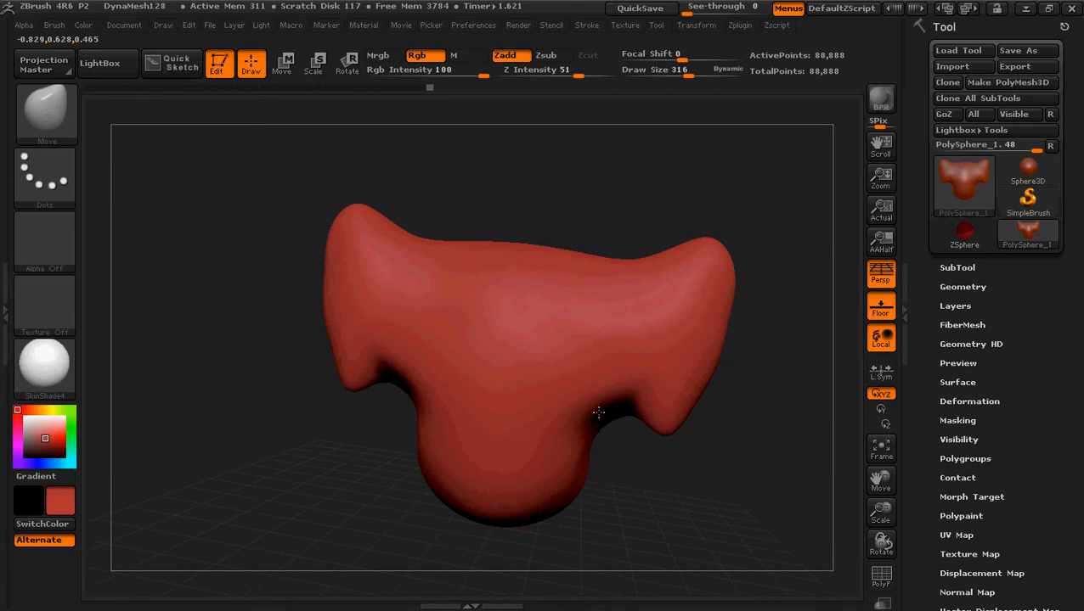
pyautogui.moveTo(670, 500); pyautogui.dragTo(556, 477)
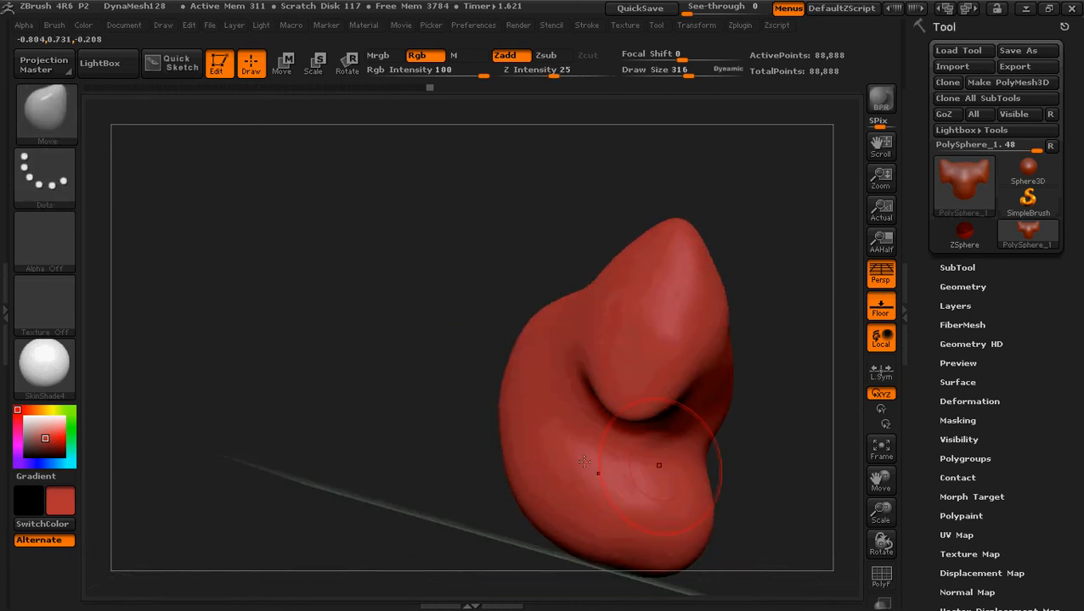
pyautogui.moveTo(416, 427); pyautogui.dragTo(671, 430)
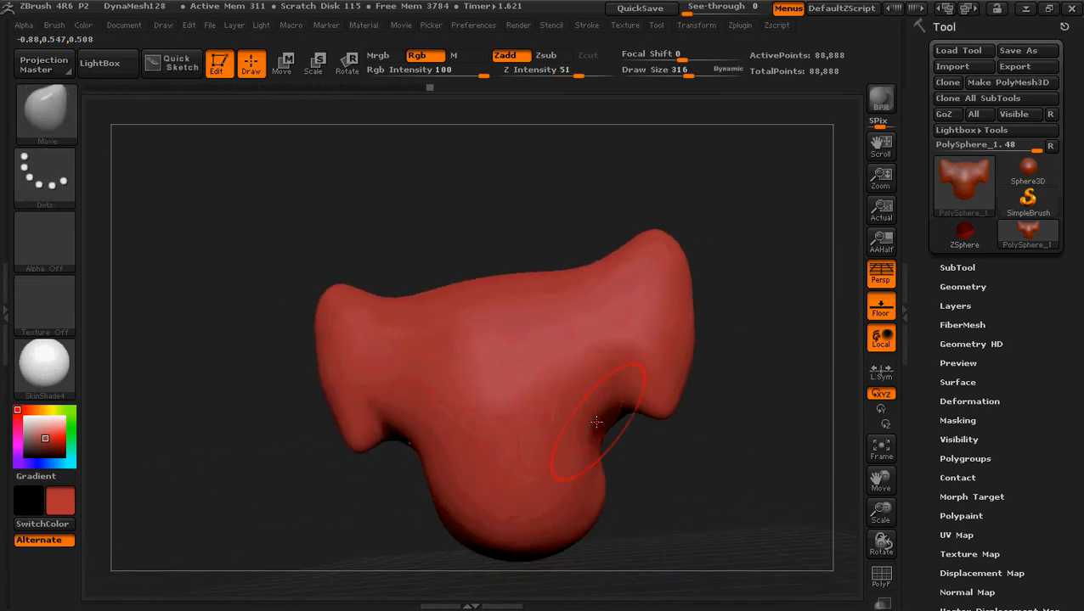
pyautogui.moveTo(668, 484)
pyautogui.mouseDown()
pyautogui.moveTo(633, 428)
pyautogui.moveTo(634, 417)
pyautogui.moveTo(672, 418)
pyautogui.moveTo(667, 409)
pyautogui.mouseUp()
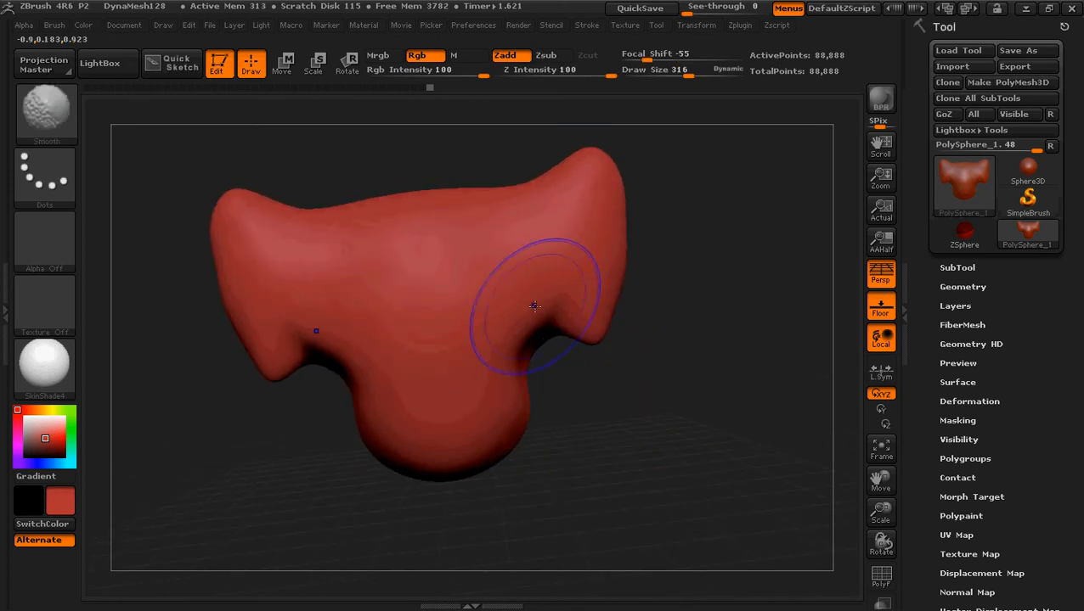
pyautogui.keyDown('shift'); pyautogui.moveTo(535, 306); pyautogui.dragTo(544, 335); pyautogui.keyUp('shift')
pyautogui.moveTo(572, 417)
pyautogui.mouseDown()
pyautogui.moveTo(603, 399)
pyautogui.moveTo(564, 346)
pyautogui.mouseUp()
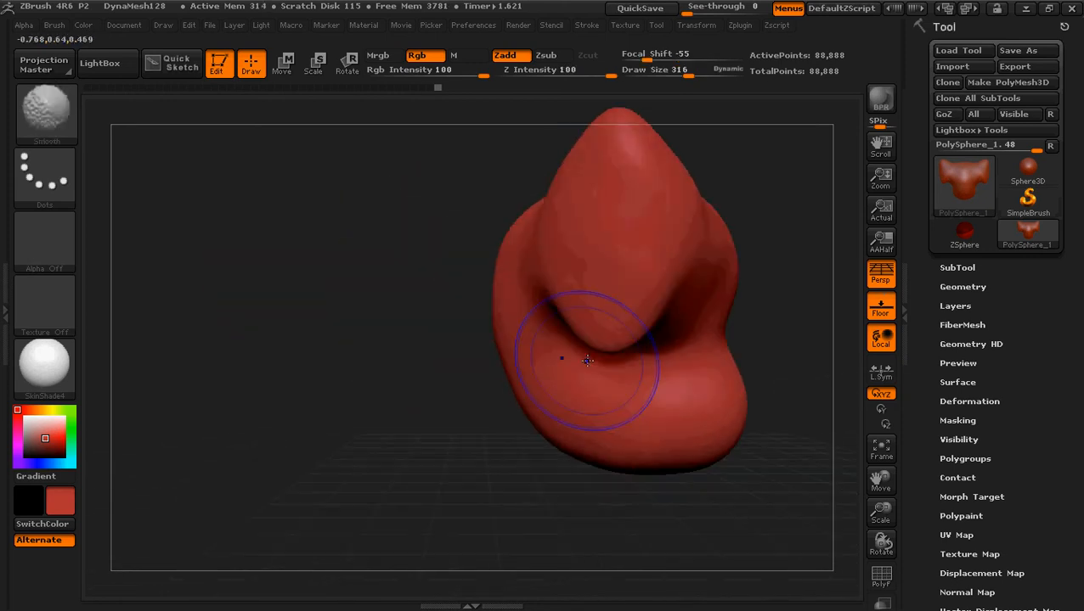
pyautogui.moveTo(338, 418); pyautogui.dragTo(438, 411)
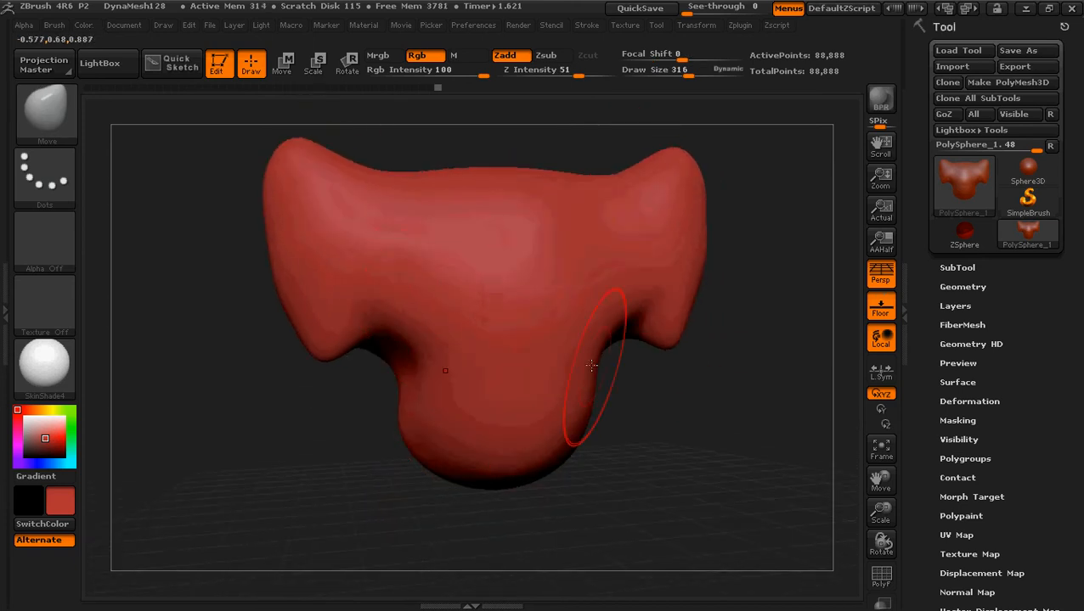
# Reduce the Move brush's draw size to 260 and adjust the lobes' lower corners and the jaw's sides inward
pyautogui.press('[')
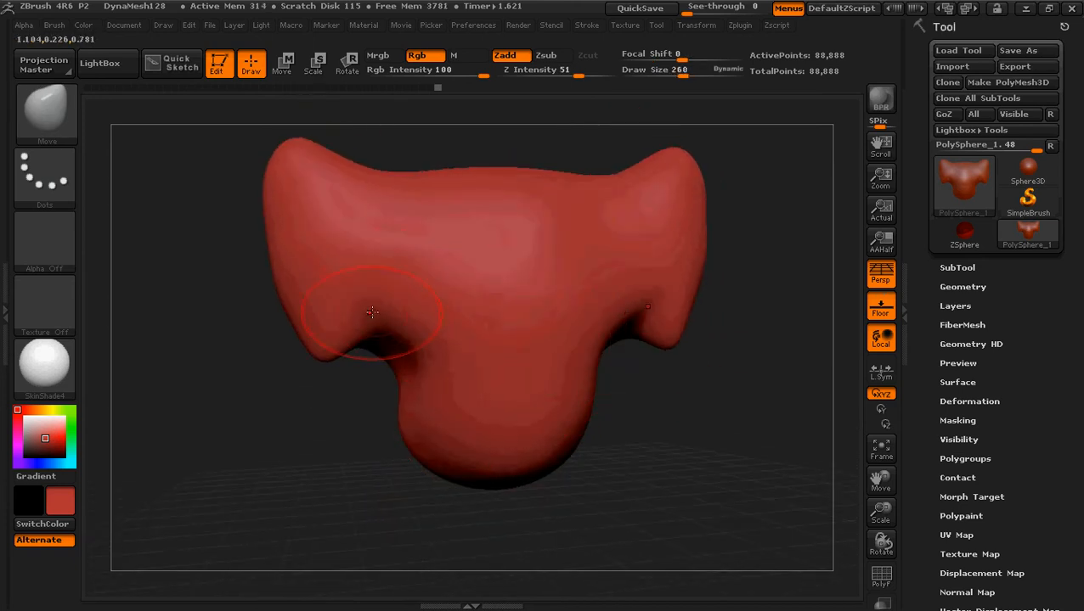
pyautogui.moveTo(668, 441)
pyautogui.mouseDown()
pyautogui.moveTo(654, 416)
pyautogui.moveTo(679, 425)
pyautogui.moveTo(667, 399)
pyautogui.mouseUp()
pyautogui.moveTo(657, 313)
pyautogui.mouseDown()
pyautogui.moveTo(648, 330)
pyautogui.moveTo(619, 323)
pyautogui.mouseUp()
pyautogui.moveTo(627, 434)
pyautogui.mouseDown()
pyautogui.moveTo(663, 422)
pyautogui.moveTo(704, 457)
pyautogui.moveTo(696, 450)
pyautogui.mouseUp()
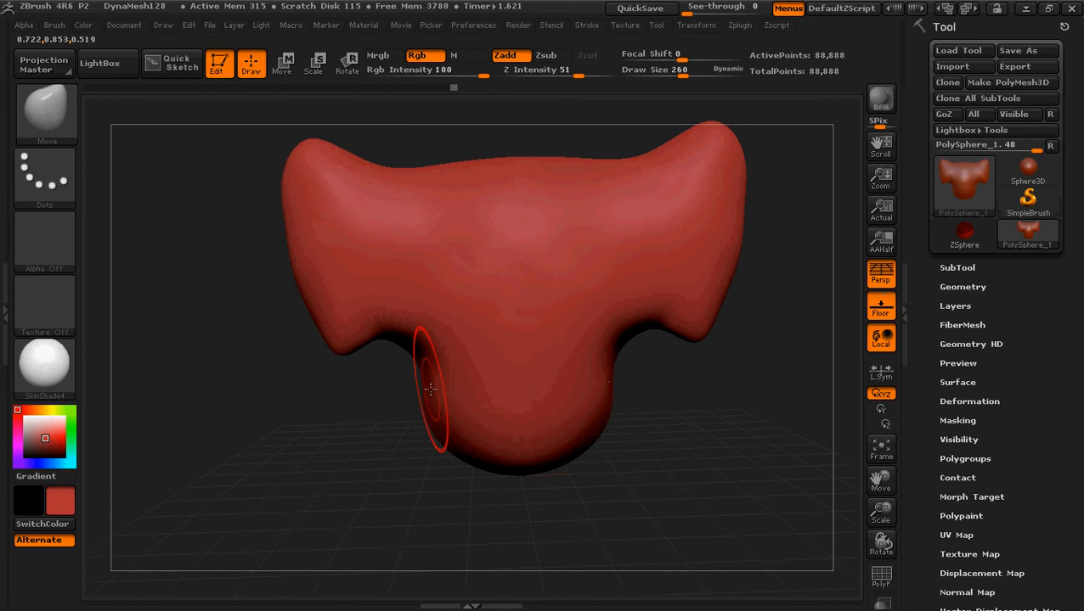
pyautogui.moveTo(430, 389); pyautogui.dragTo(441, 390)
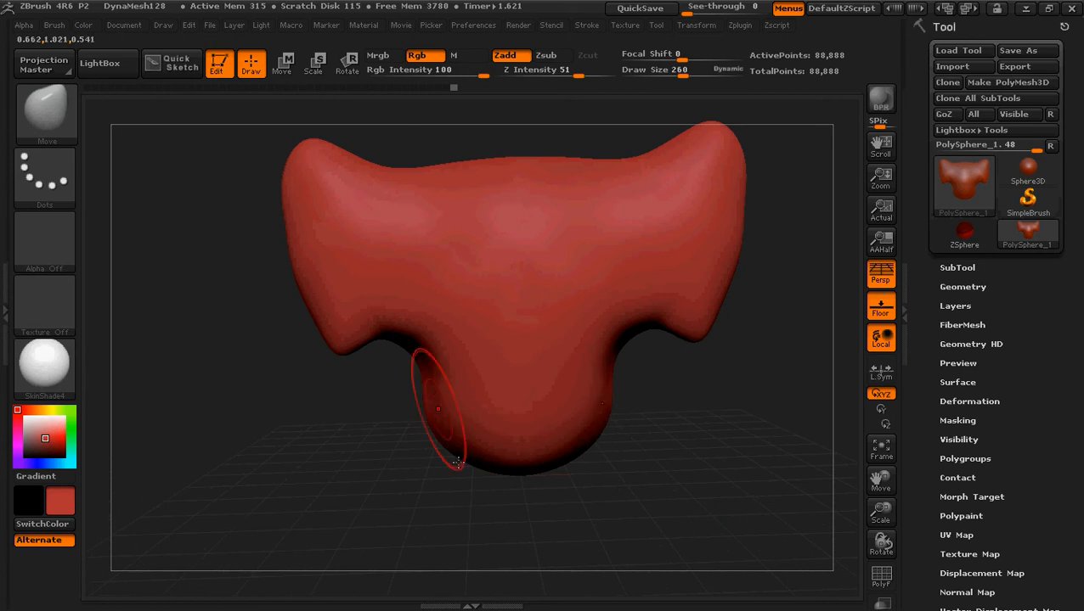
pyautogui.click(48, 109)
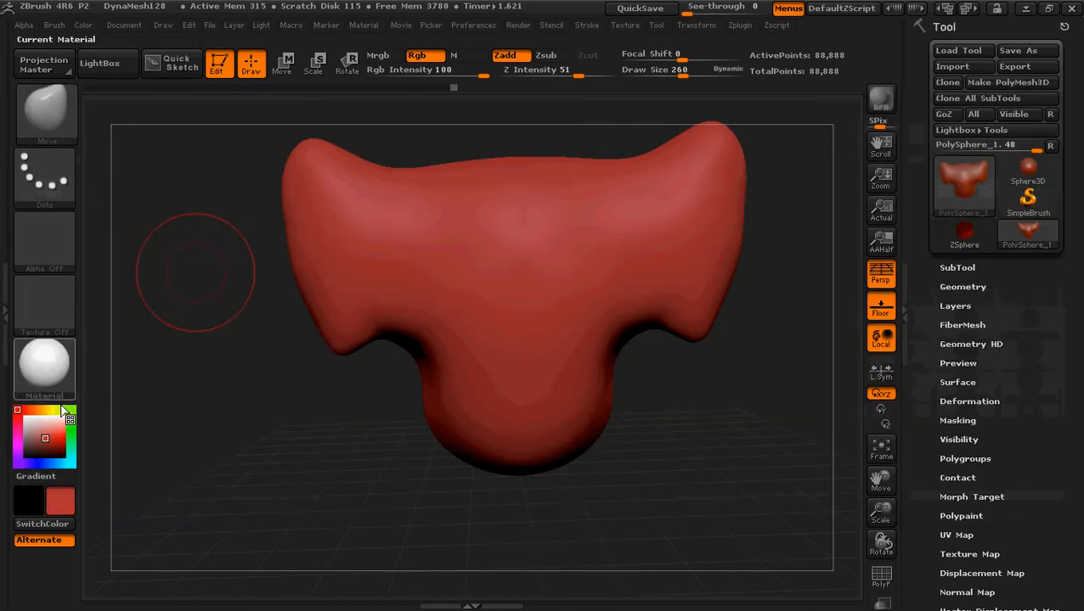
pyautogui.click(48, 109)
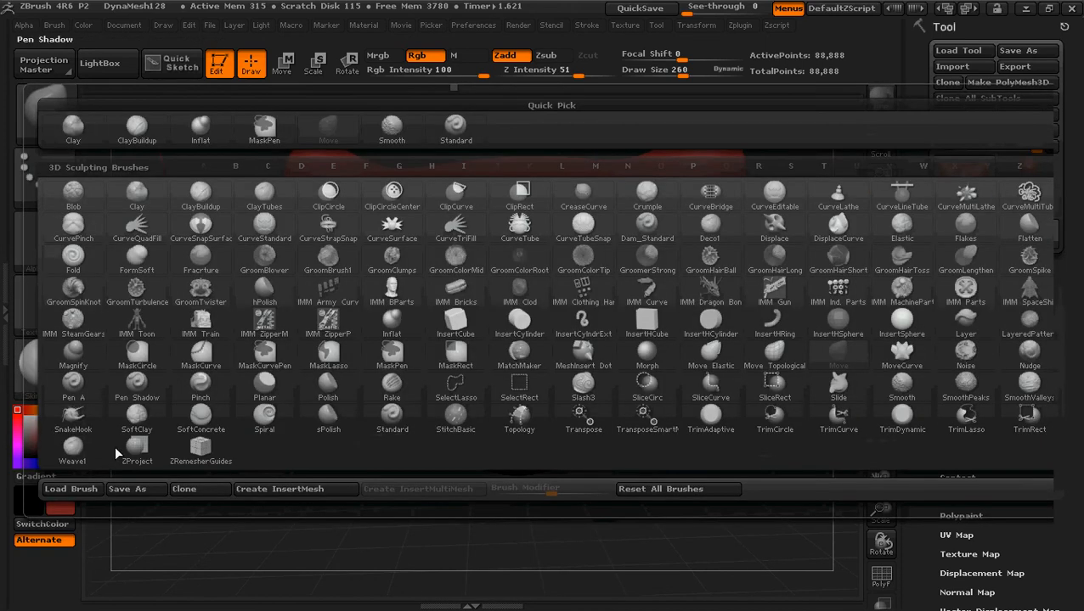
pyautogui.click(68, 418)
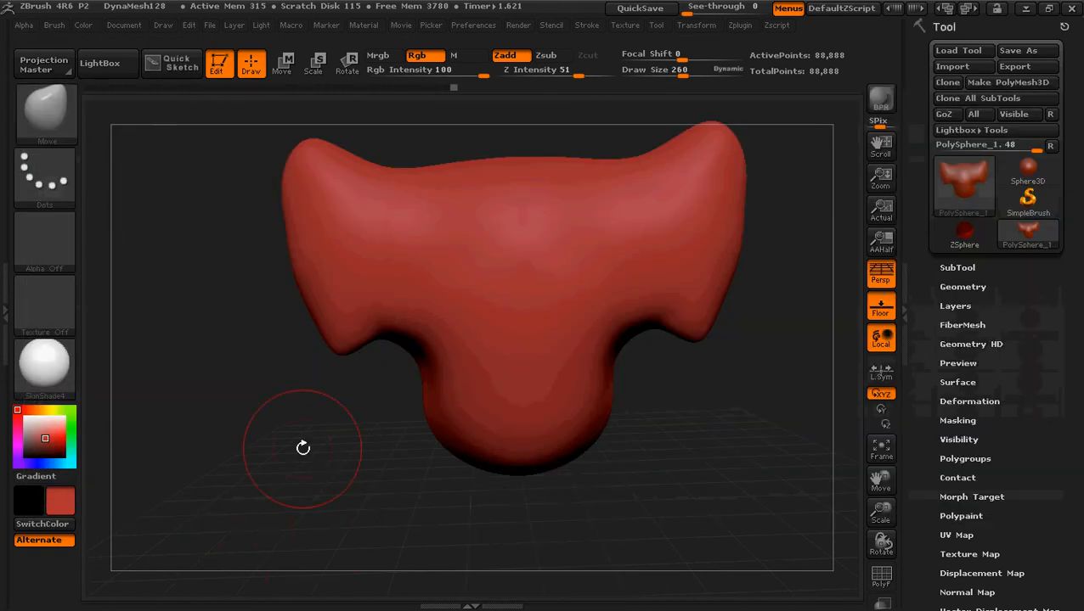
# Refine the hollows where the side lobes meet the jaw with the Move brush, working from several angles
pyautogui.moveTo(300, 445)
pyautogui.mouseDown()
pyautogui.moveTo(351, 453)
pyautogui.moveTo(254, 453)
pyautogui.moveTo(331, 460)
pyautogui.mouseUp()
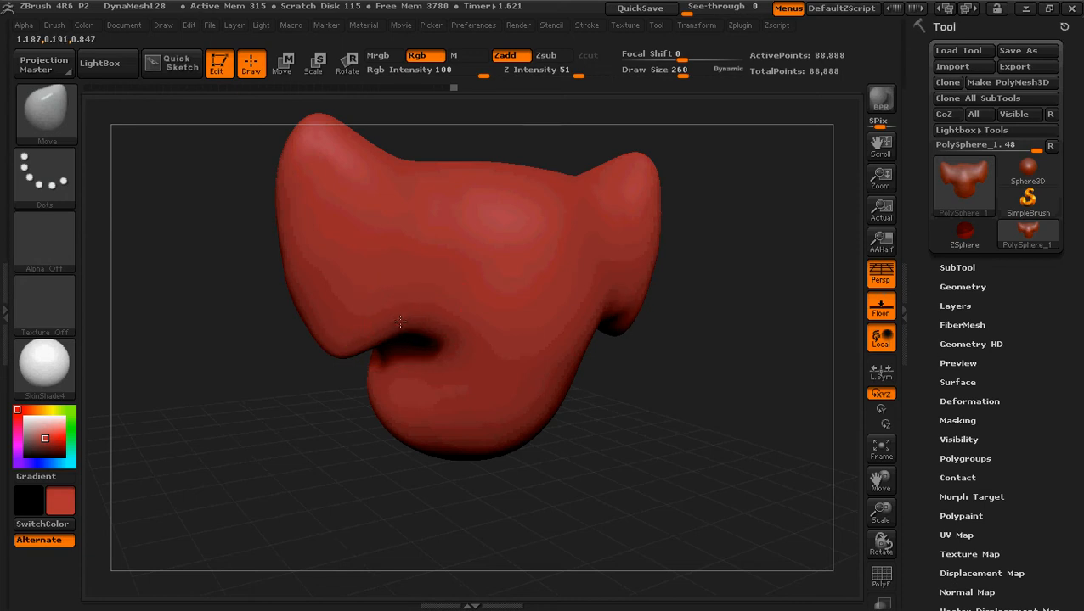
pyautogui.moveTo(714, 441)
pyautogui.mouseDown()
pyautogui.moveTo(666, 428)
pyautogui.moveTo(677, 423)
pyautogui.mouseUp()
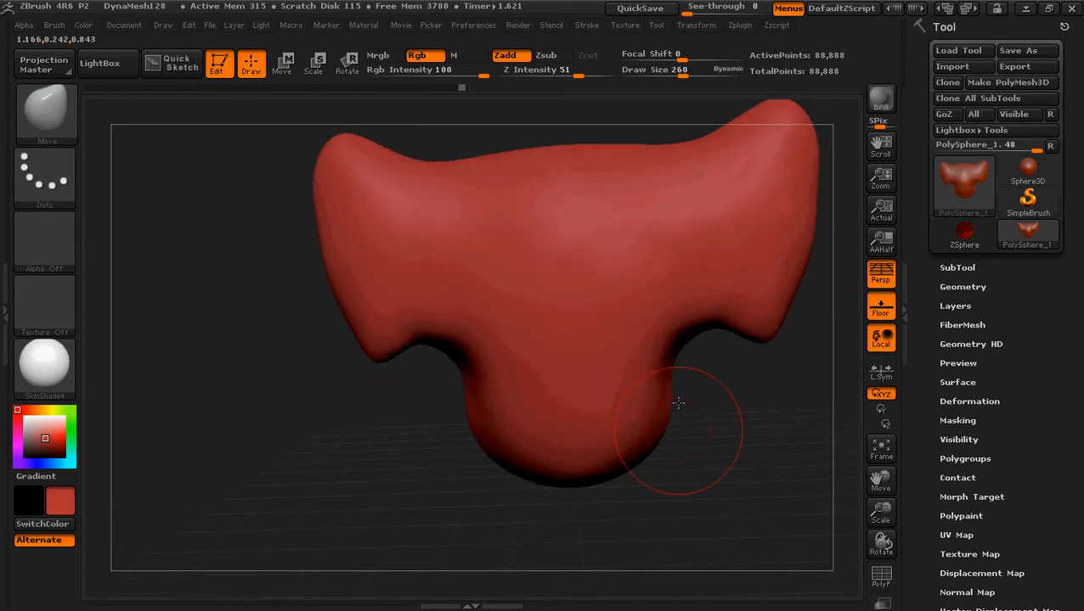
pyautogui.moveTo(787, 460)
pyautogui.mouseDown()
pyautogui.moveTo(775, 437)
pyautogui.moveTo(783, 419)
pyautogui.moveTo(671, 391)
pyautogui.moveTo(770, 448)
pyautogui.mouseUp()
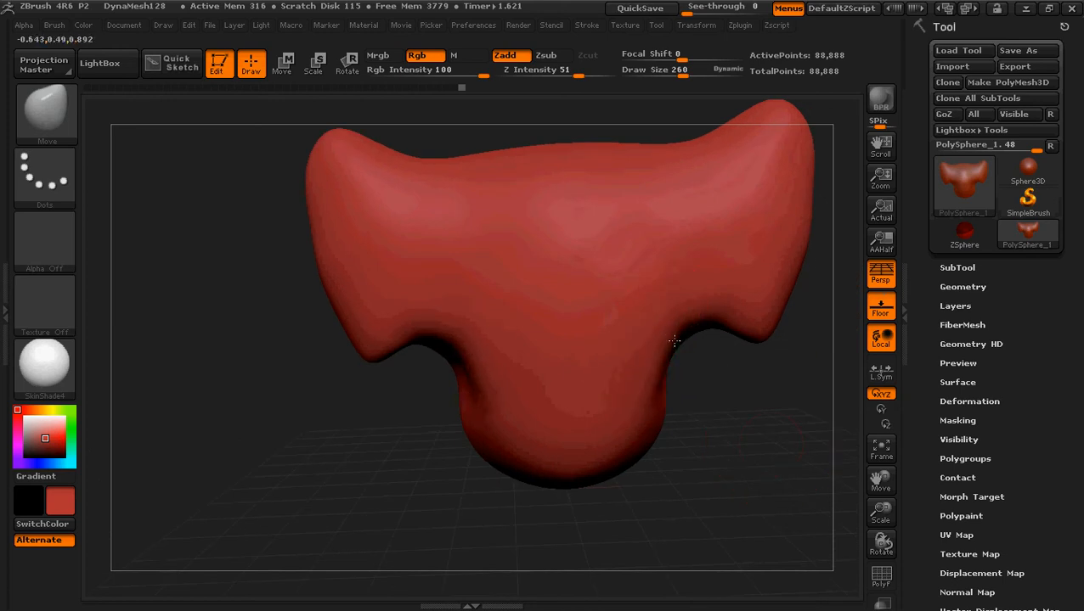
pyautogui.moveTo(743, 448)
pyautogui.mouseDown()
pyautogui.moveTo(683, 375)
pyautogui.moveTo(733, 442)
pyautogui.moveTo(675, 429)
pyautogui.moveTo(697, 435)
pyautogui.mouseUp()
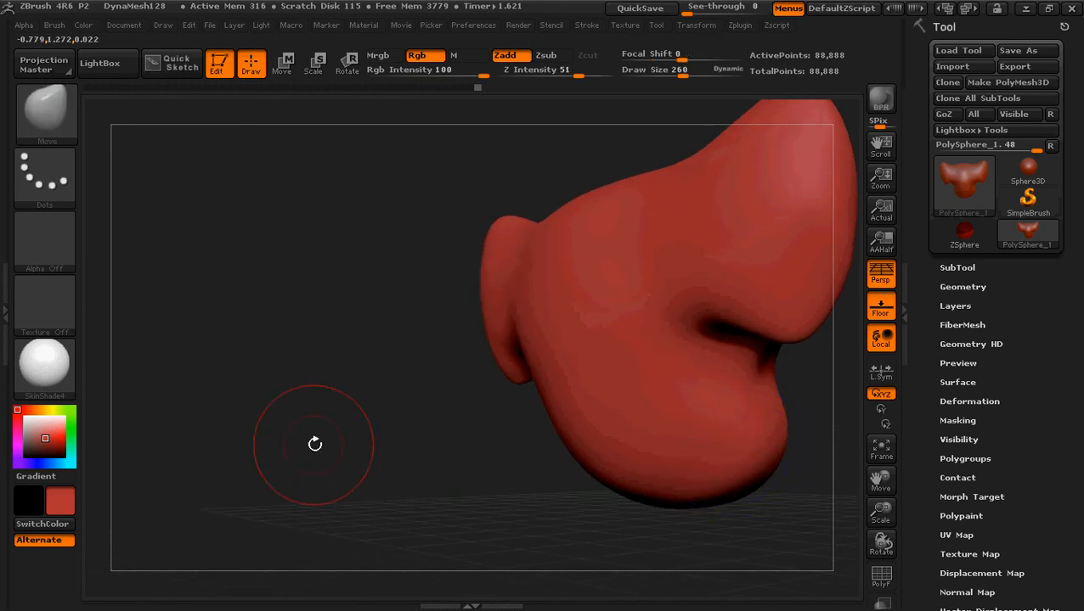
pyautogui.moveTo(314, 446); pyautogui.dragTo(367, 464)
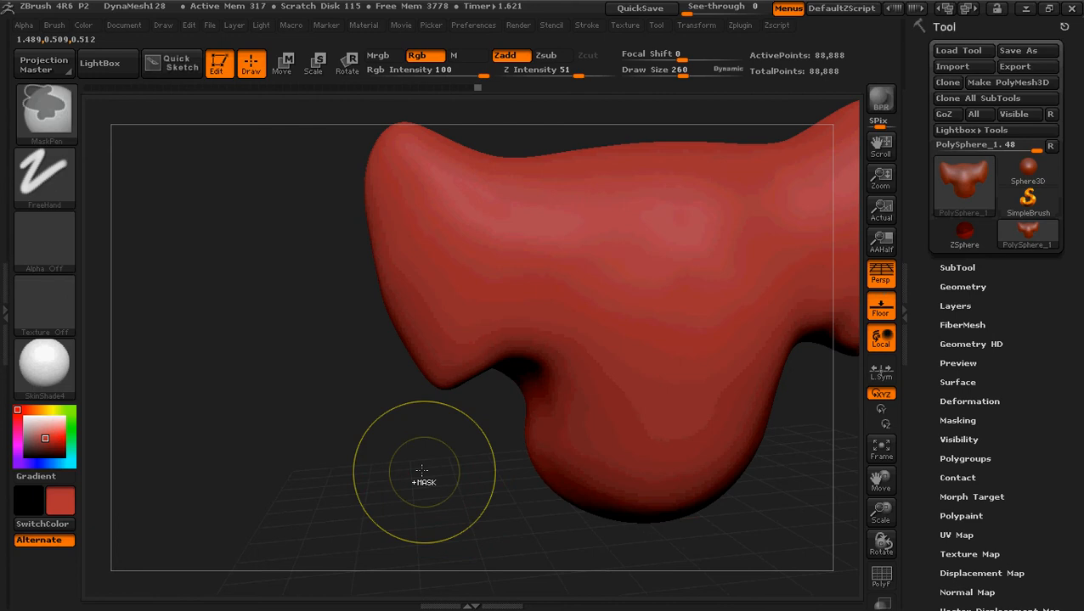
# Adjust the side lobes' outer edges and push their undersides upward near the lower corners with the Move brush
pyautogui.keyDown('ctrl'); pyautogui.moveTo(420, 470); pyautogui.dragTo(384, 416, button='right'); pyautogui.keyUp('ctrl')
pyautogui.moveTo(394, 317); pyautogui.dragTo(215, 285)
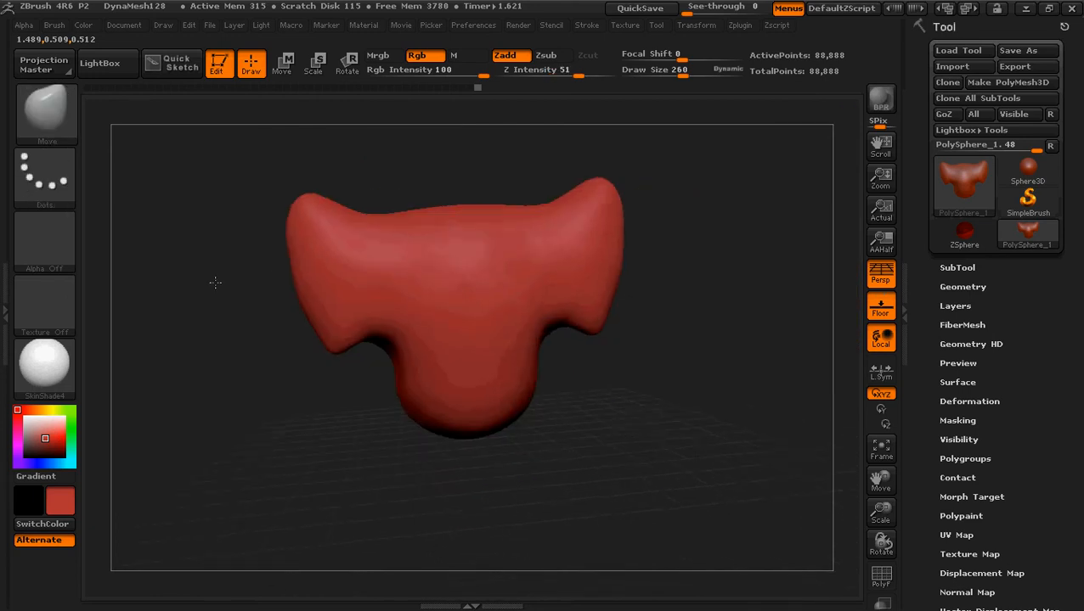
pyautogui.moveTo(745, 443); pyautogui.dragTo(694, 388)
pyautogui.keyDown('ctrl'); pyautogui.moveTo(694, 388); pyautogui.dragTo(684, 422, button='right'); pyautogui.keyUp('ctrl')
pyautogui.moveTo(684, 422)
pyautogui.mouseDown()
pyautogui.moveTo(658, 416)
pyautogui.moveTo(676, 422)
pyautogui.mouseUp()
pyautogui.moveTo(273, 292)
pyautogui.mouseDown()
pyautogui.moveTo(286, 300)
pyautogui.moveTo(312, 279)
pyautogui.mouseUp()
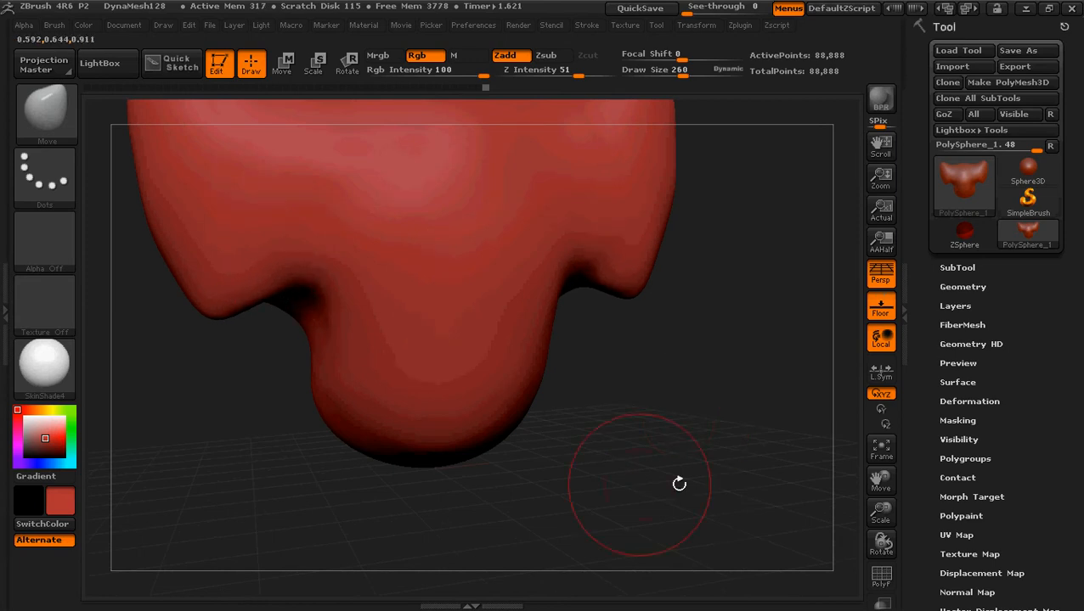
pyautogui.moveTo(649, 461); pyautogui.dragTo(672, 477)
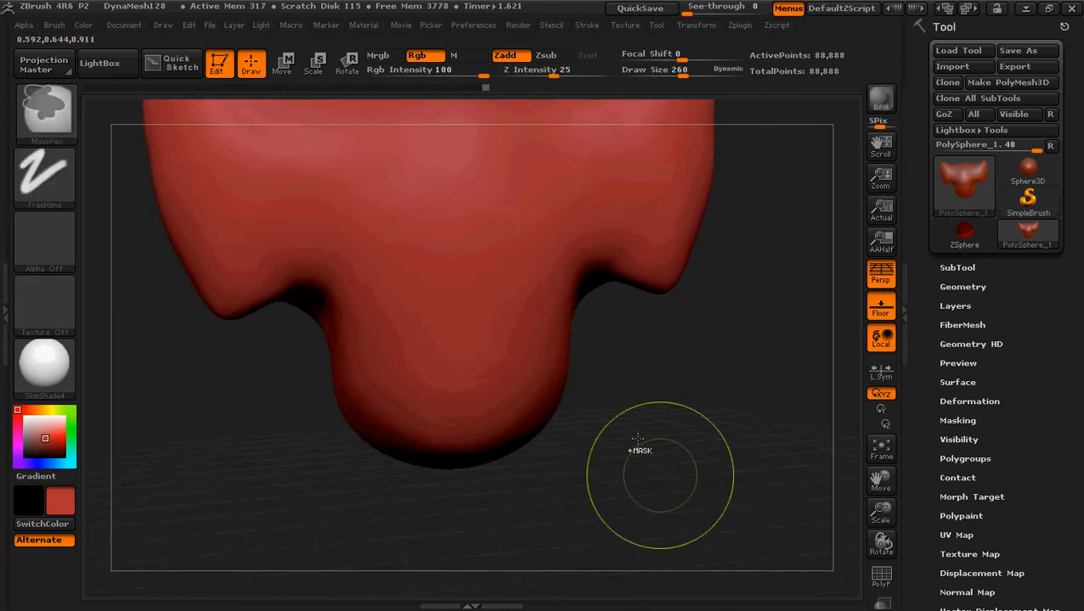
pyautogui.keyDown('ctrl'); pyautogui.moveTo(639, 450); pyautogui.dragTo(628, 424, button='right'); pyautogui.keyUp('ctrl')
pyautogui.moveTo(665, 430); pyautogui.dragTo(668, 398)
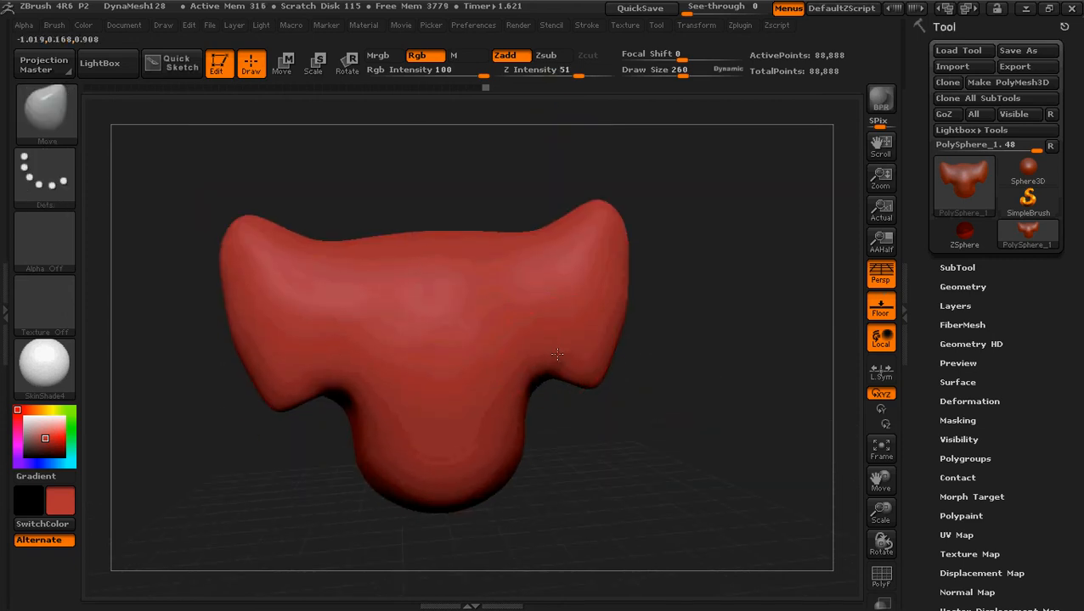
pyautogui.moveTo(580, 399)
pyautogui.mouseDown()
pyautogui.moveTo(665, 399)
pyautogui.moveTo(634, 442)
pyautogui.moveTo(613, 444)
pyautogui.moveTo(671, 501)
pyautogui.moveTo(665, 325)
pyautogui.moveTo(666, 335)
pyautogui.moveTo(553, 357)
pyautogui.mouseUp()
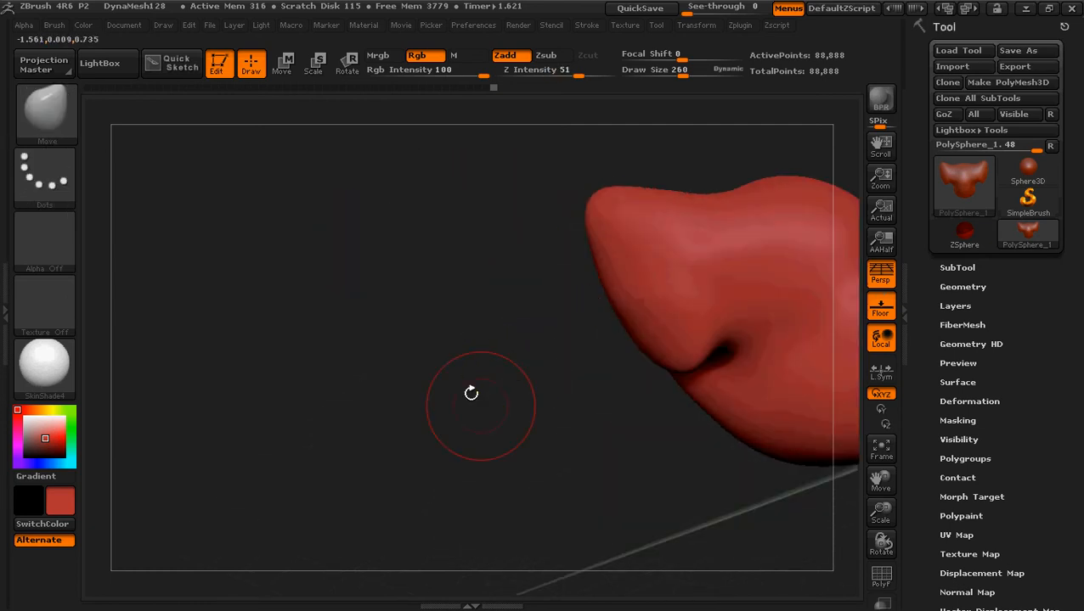
# Pull the side lobes' outer edges outward below the upper corners and smooth the reshaped surface
pyautogui.moveTo(470, 390)
pyautogui.mouseDown()
pyautogui.moveTo(600, 368)
pyautogui.moveTo(594, 376)
pyautogui.mouseUp()
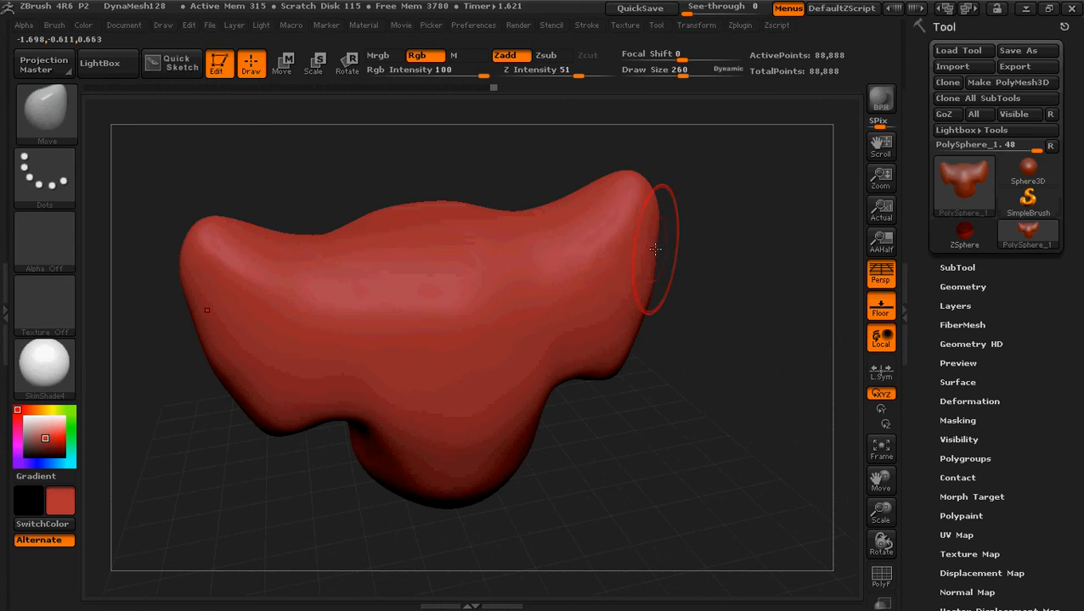
pyautogui.moveTo(658, 249); pyautogui.dragTo(666, 248)
pyautogui.moveTo(704, 285); pyautogui.dragTo(699, 261)
pyautogui.keyDown('shift'); pyautogui.moveTo(681, 339); pyautogui.dragTo(687, 315); pyautogui.keyUp('shift')
pyautogui.moveTo(815, 317)
pyautogui.mouseDown()
pyautogui.moveTo(669, 330)
pyautogui.moveTo(685, 311)
pyautogui.mouseUp()
pyautogui.moveTo(450, 387); pyautogui.dragTo(520, 430)
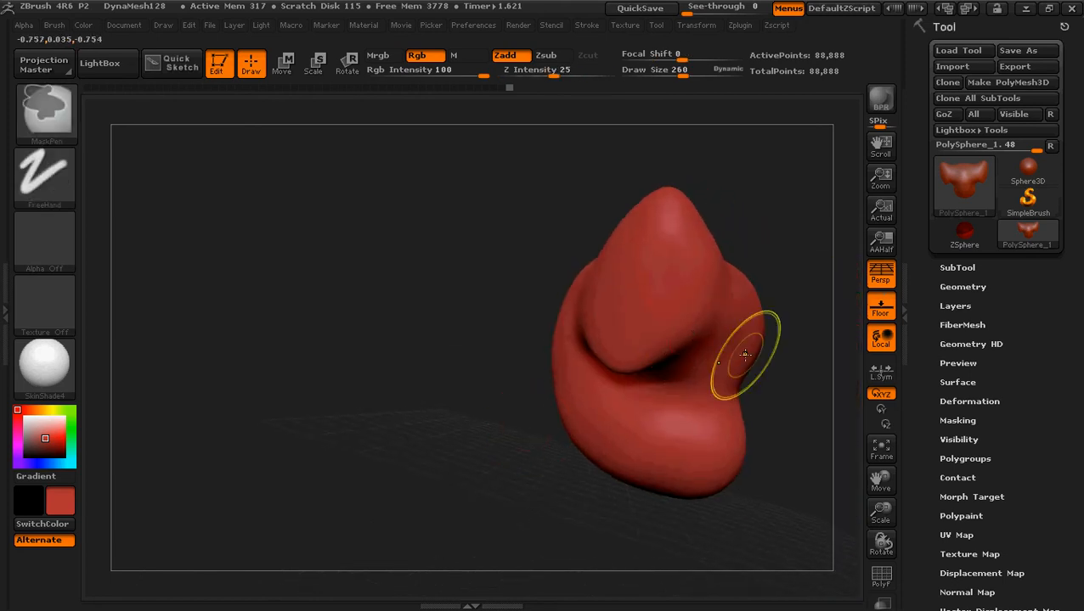
pyautogui.keyDown('shift'); pyautogui.moveTo(744, 353); pyautogui.dragTo(673, 334); pyautogui.keyUp('shift')
# Enlarge the Move brush's draw size to 300 and reshape the rear of the side lobes' outer faces
pyautogui.press(']')
pyautogui.press(']')
pyautogui.press(']')
pyautogui.press(']')
pyautogui.moveTo(527, 336); pyautogui.dragTo(420, 333)
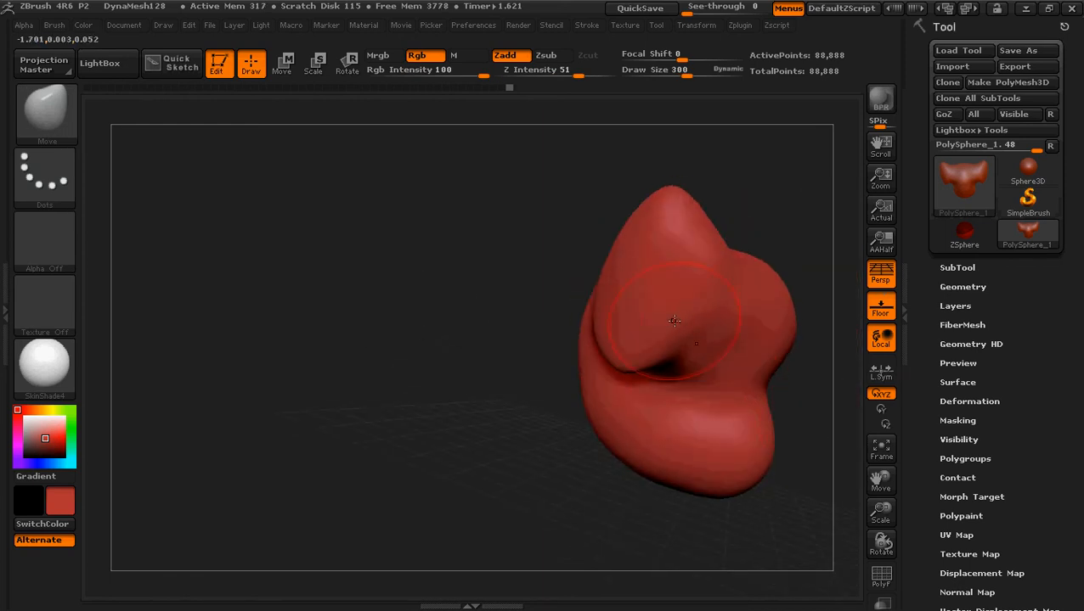
pyautogui.moveTo(693, 328); pyautogui.dragTo(690, 330)
pyautogui.moveTo(544, 356)
pyautogui.mouseDown()
pyautogui.moveTo(465, 363)
pyautogui.moveTo(501, 373)
pyautogui.moveTo(556, 416)
pyautogui.mouseUp()
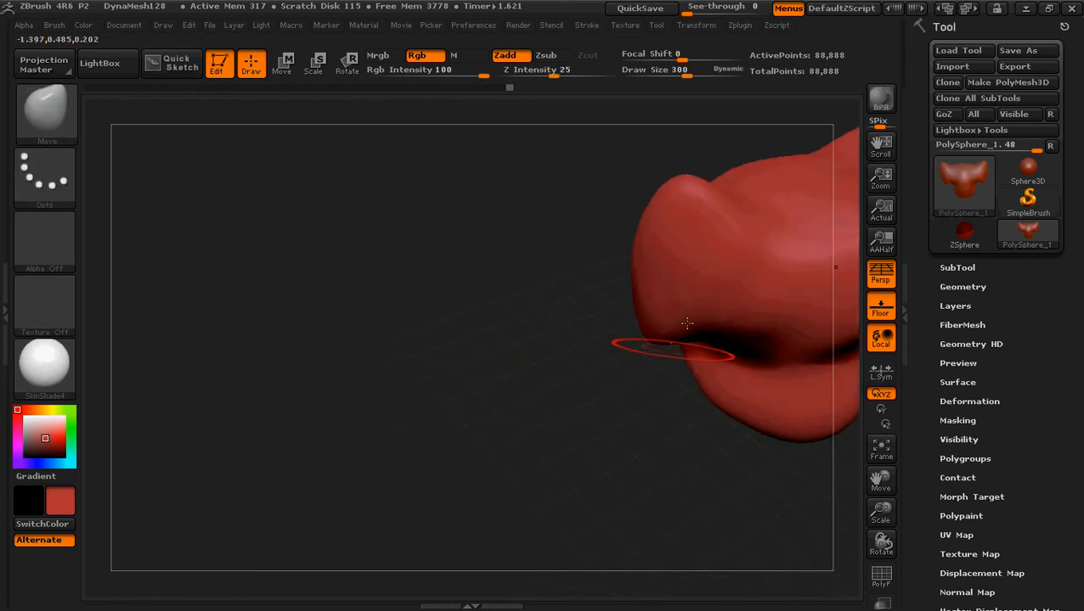
# Reshape the undersides of the side lobes and the hollows beside the jaw with the Move brush, and smooth the reshaped area
pyautogui.keyDown('ctrl'); pyautogui.moveTo(702, 316); pyautogui.dragTo(689, 322); pyautogui.keyUp('ctrl')
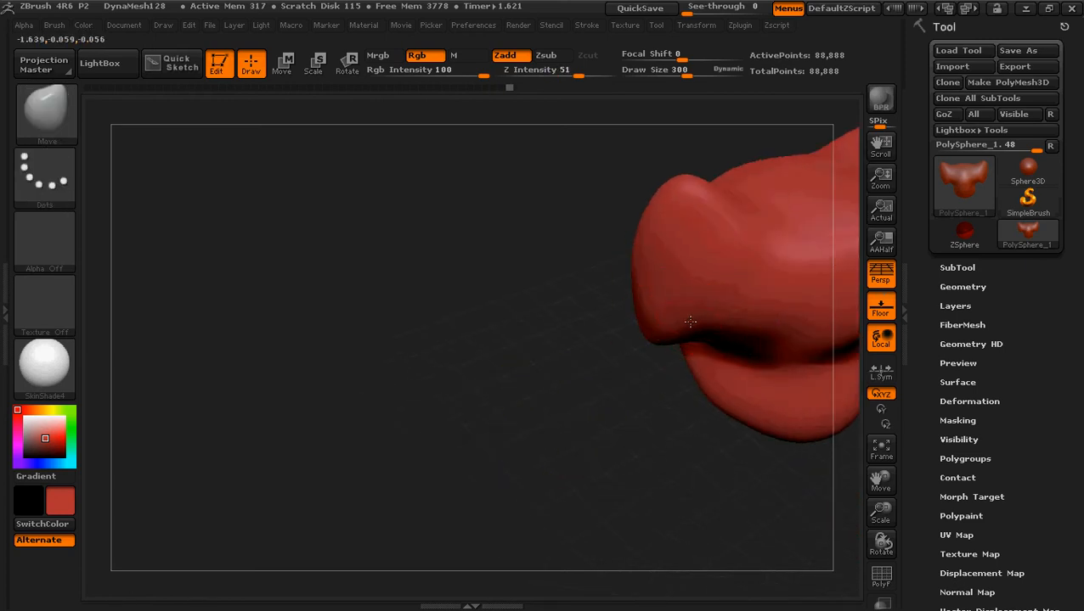
pyautogui.moveTo(495, 454); pyautogui.dragTo(528, 387)
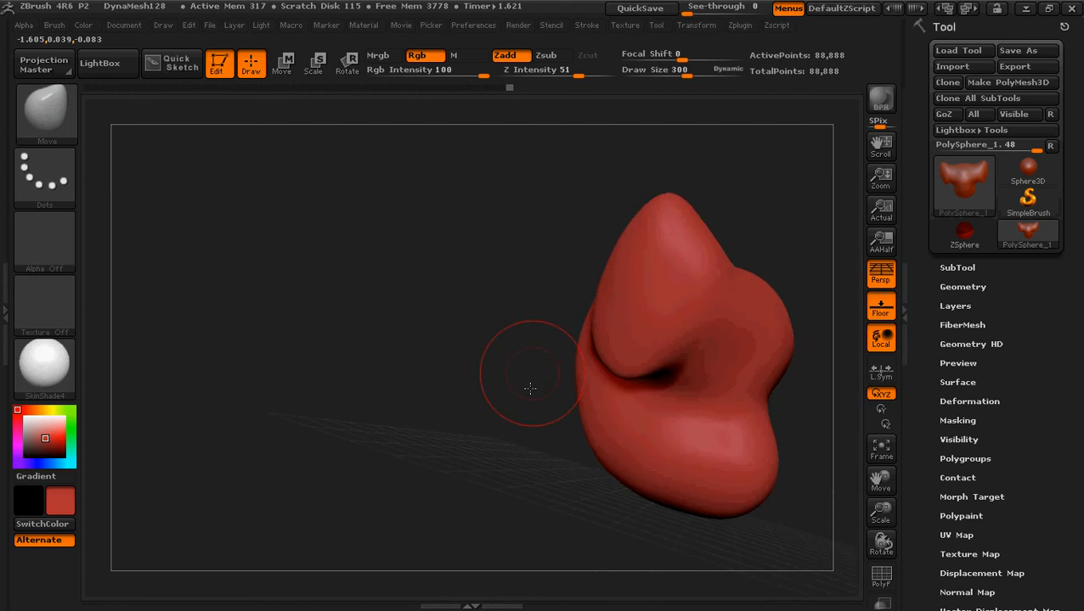
pyautogui.moveTo(793, 414); pyautogui.dragTo(619, 468)
pyautogui.moveTo(476, 319); pyautogui.dragTo(483, 300)
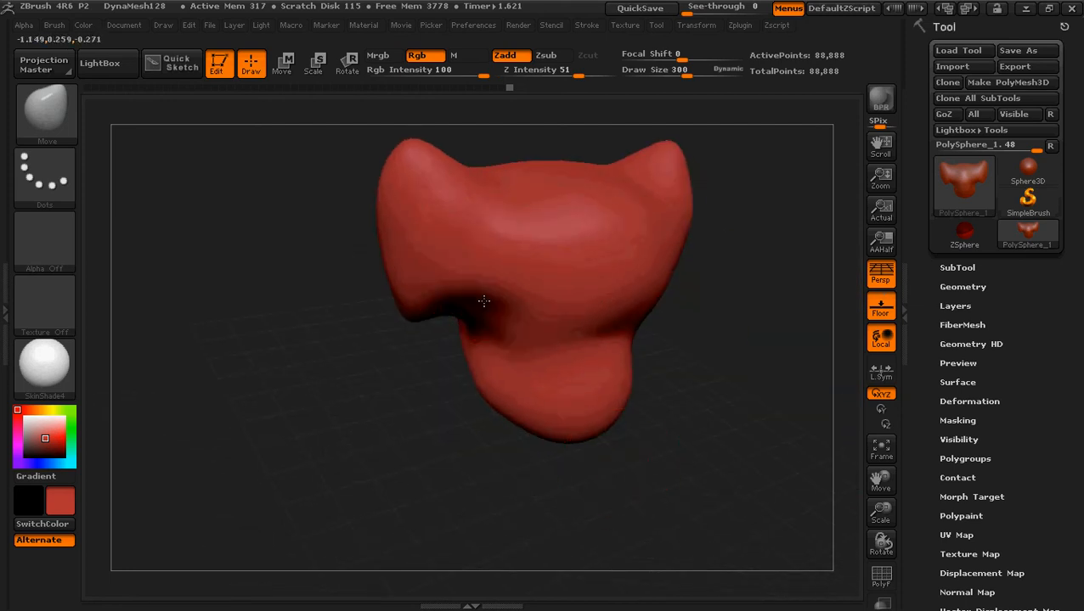
pyautogui.moveTo(246, 451)
pyautogui.mouseDown()
pyautogui.moveTo(273, 411)
pyautogui.moveTo(241, 450)
pyautogui.moveTo(249, 416)
pyautogui.moveTo(436, 341)
pyautogui.mouseUp()
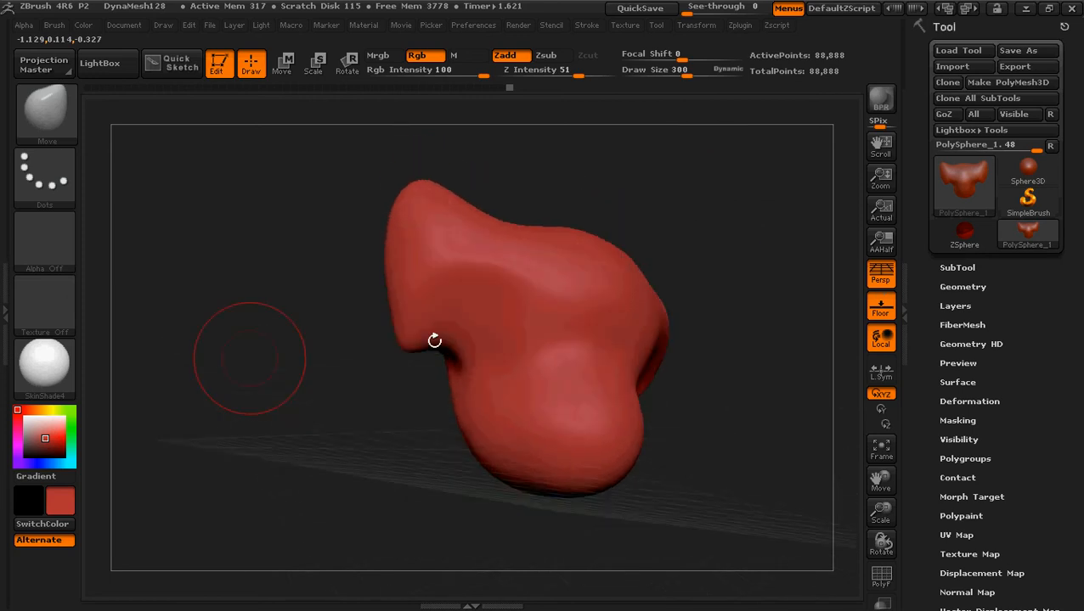
pyautogui.press('shift')
pyautogui.keyDown('shift'); pyautogui.moveTo(482, 303); pyautogui.dragTo(513, 259); pyautogui.keyUp('shift')
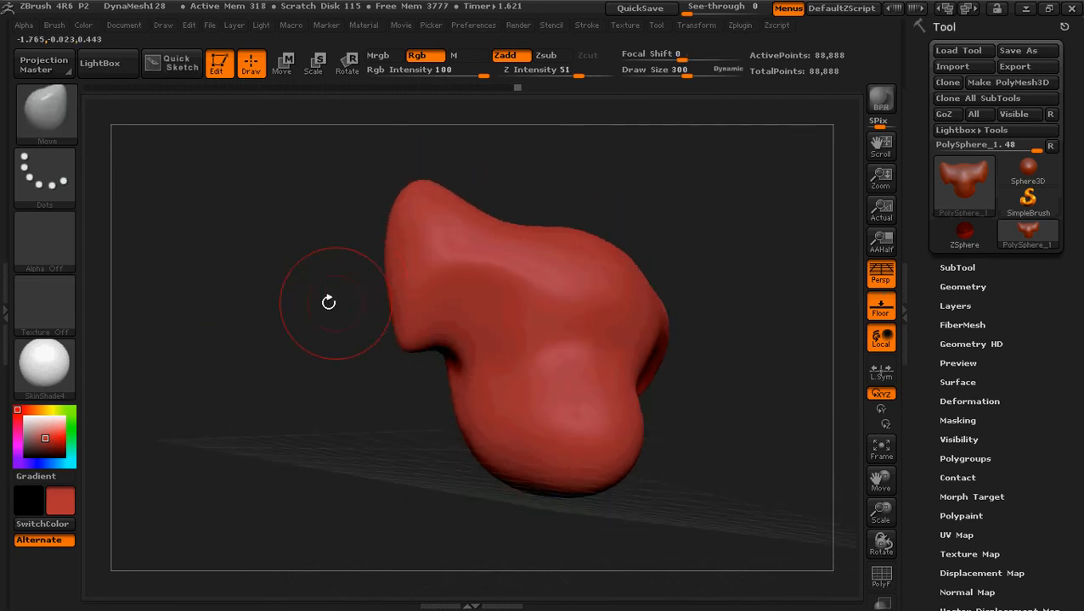
pyautogui.moveTo(326, 306)
pyautogui.mouseDown()
pyautogui.moveTo(357, 326)
pyautogui.moveTo(463, 335)
pyautogui.mouseUp()
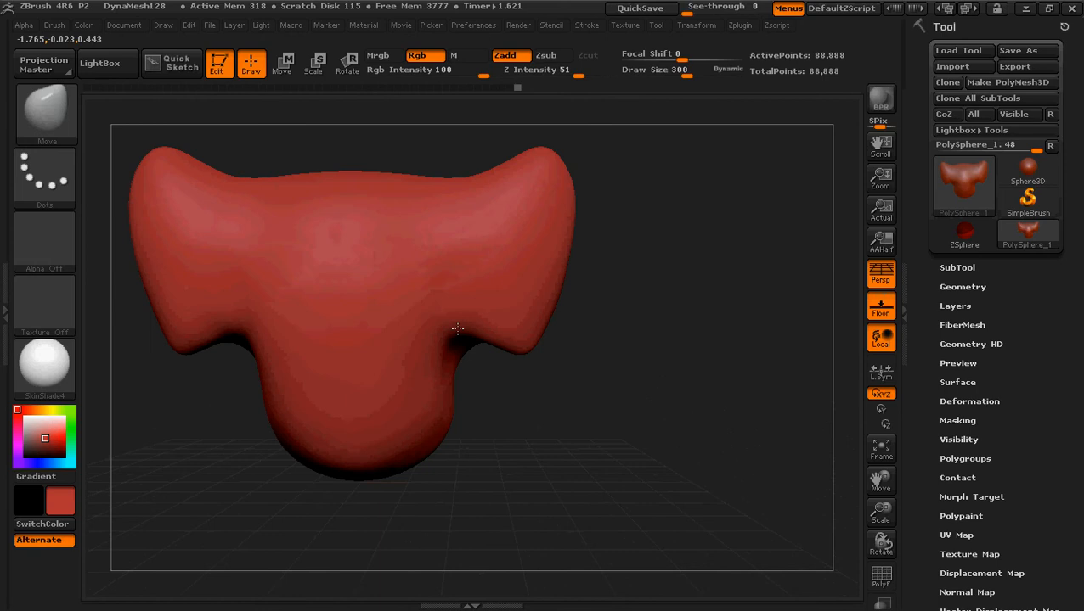
# Compare the front view of the head with the Scuba Shark reference illustration in Windows Photo Viewer, and return to ZBrush
pyautogui.keyDown('alt'); pyautogui.moveTo(667, 496); pyautogui.dragTo(639, 450); pyautogui.keyUp('alt')
pyautogui.moveTo(576, 338)
pyautogui.keyDown('alt'); pyautogui.mouseDown()
pyautogui.moveTo(662, 351)
pyautogui.moveTo(696, 374)
pyautogui.mouseUp(); pyautogui.keyUp('alt')
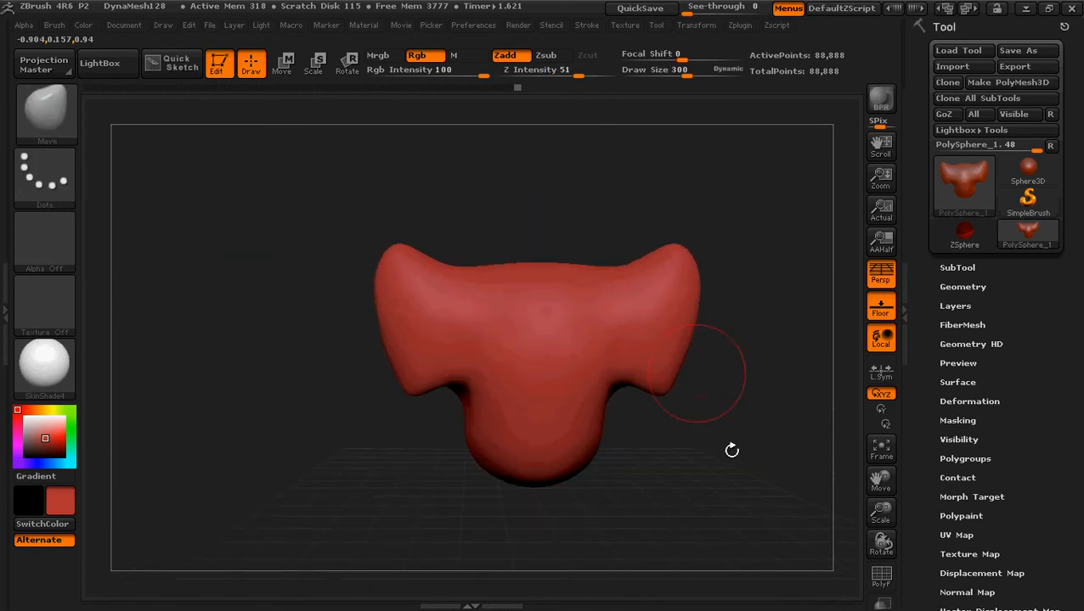
pyautogui.moveTo(731, 450)
pyautogui.mouseDown()
pyautogui.moveTo(686, 455)
pyautogui.moveTo(734, 451)
pyautogui.moveTo(724, 453)
pyautogui.mouseUp()
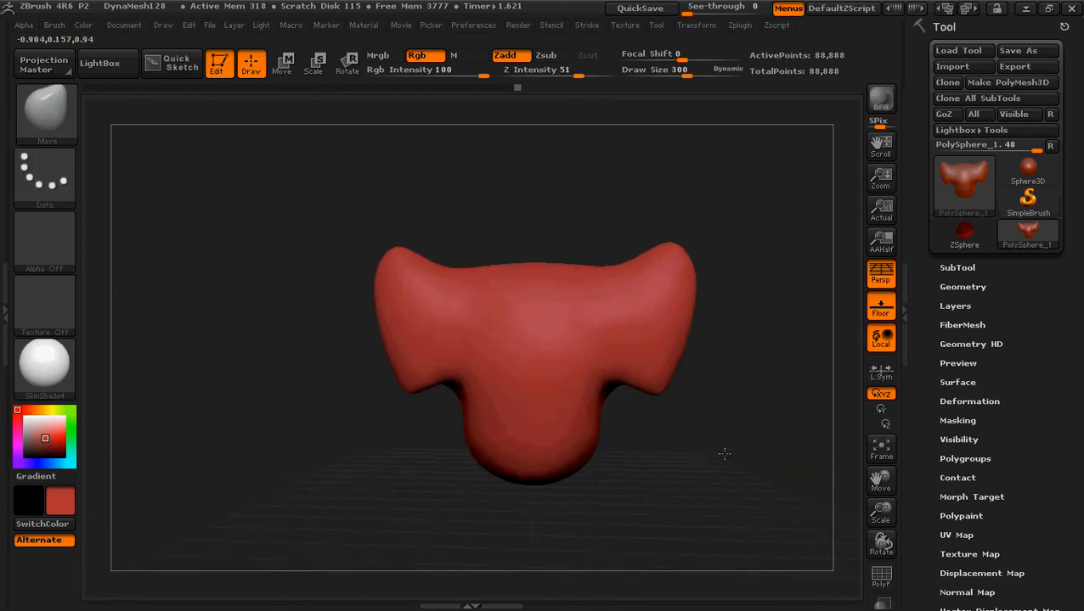
pyautogui.click(1025, 8)
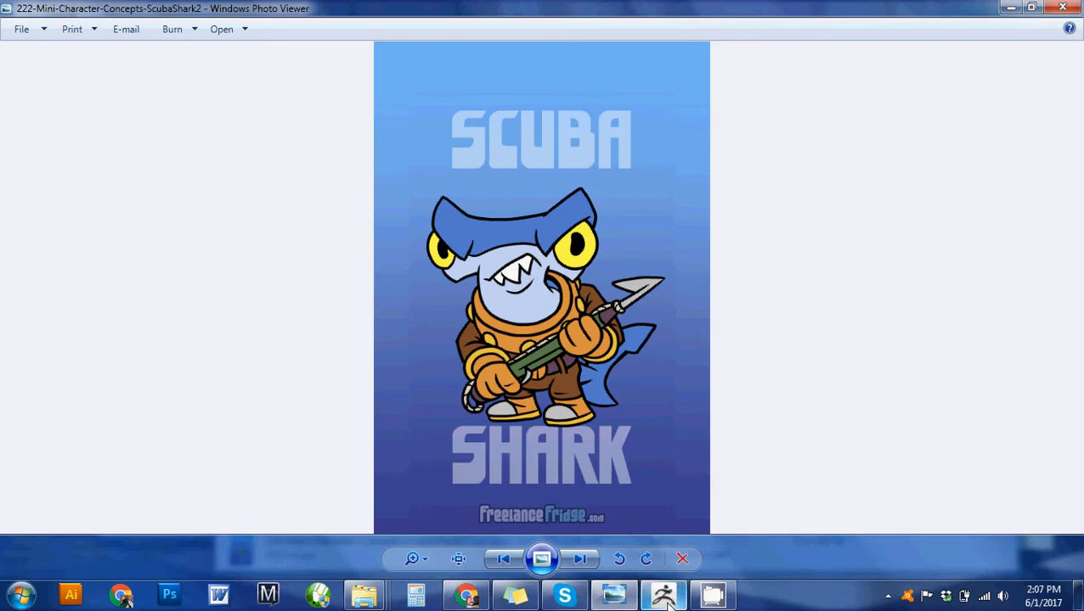
pyautogui.moveTo(666, 599)
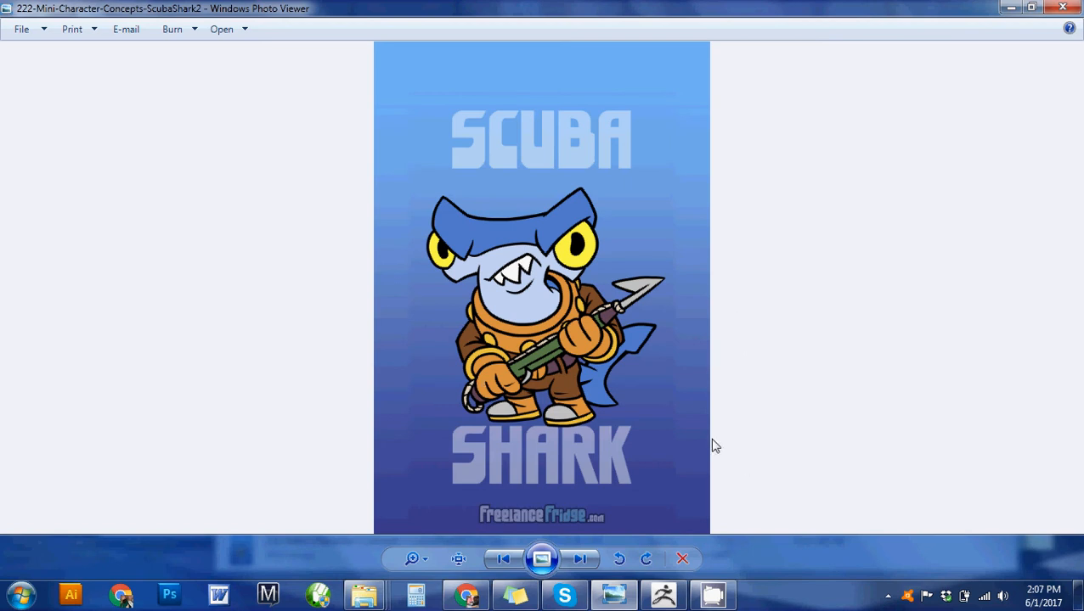
pyautogui.click(663, 598)
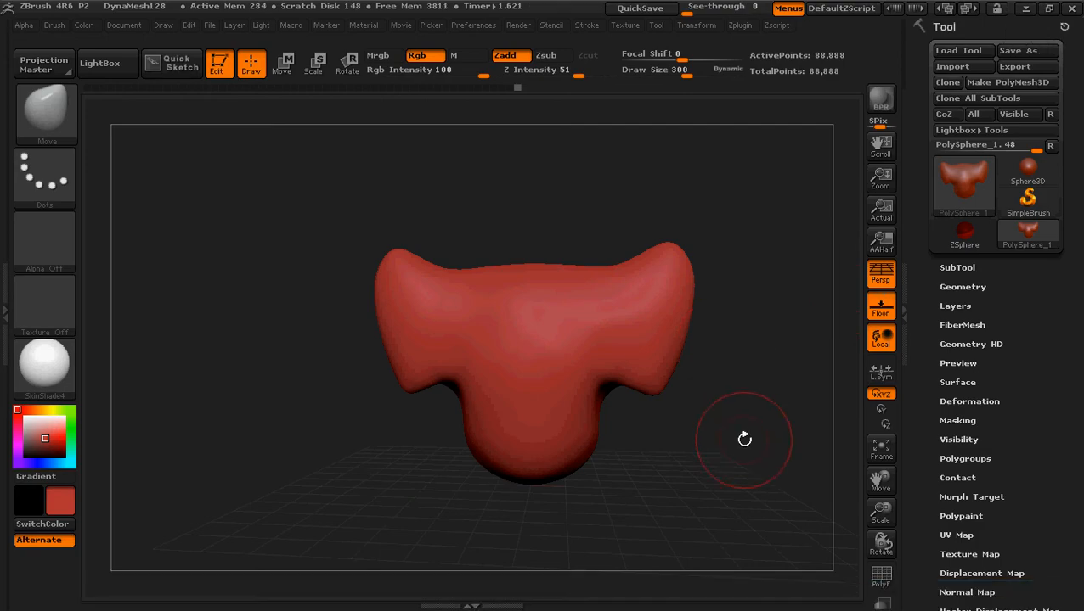
# Rework the hollows between the side lobes and the jaw with the Move brush from a side view
pyautogui.moveTo(742, 438); pyautogui.dragTo(633, 429)
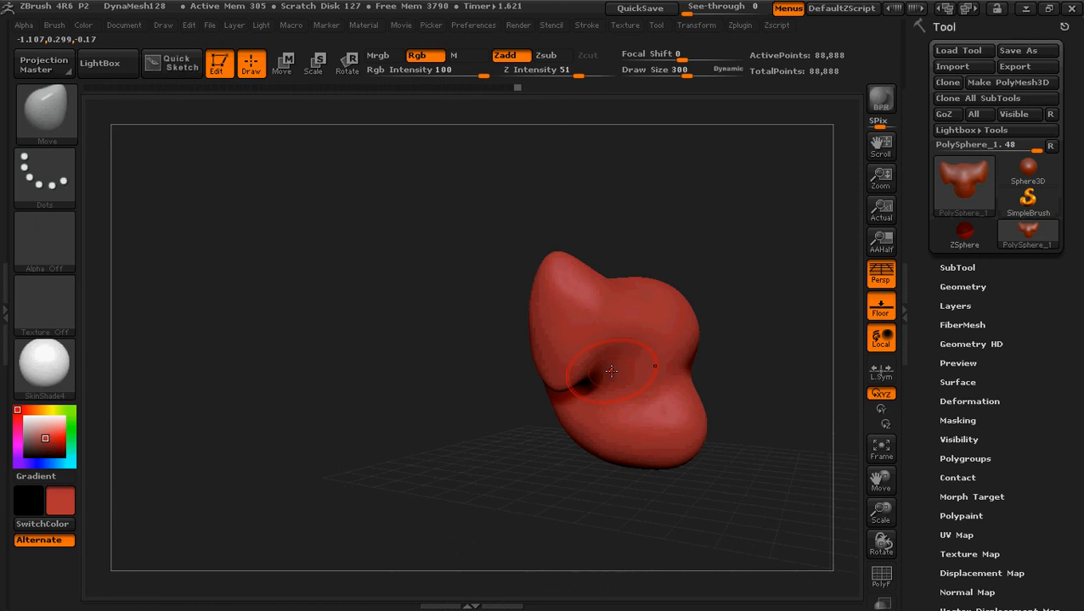
pyautogui.moveTo(394, 358)
pyautogui.mouseDown()
pyautogui.moveTo(365, 415)
pyautogui.moveTo(368, 351)
pyautogui.moveTo(412, 356)
pyautogui.mouseUp()
pyautogui.moveTo(776, 425); pyautogui.dragTo(682, 395)
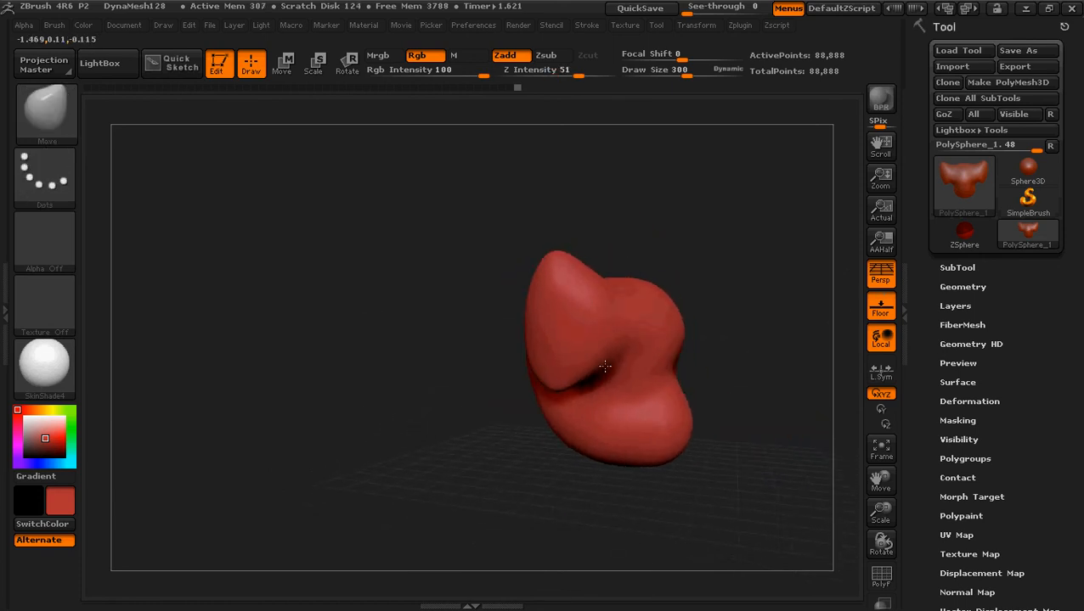
pyautogui.moveTo(830, 362)
pyautogui.mouseDown()
pyautogui.moveTo(769, 370)
pyautogui.moveTo(737, 434)
pyautogui.moveTo(752, 450)
pyautogui.moveTo(794, 438)
pyautogui.moveTo(846, 374)
pyautogui.mouseUp()
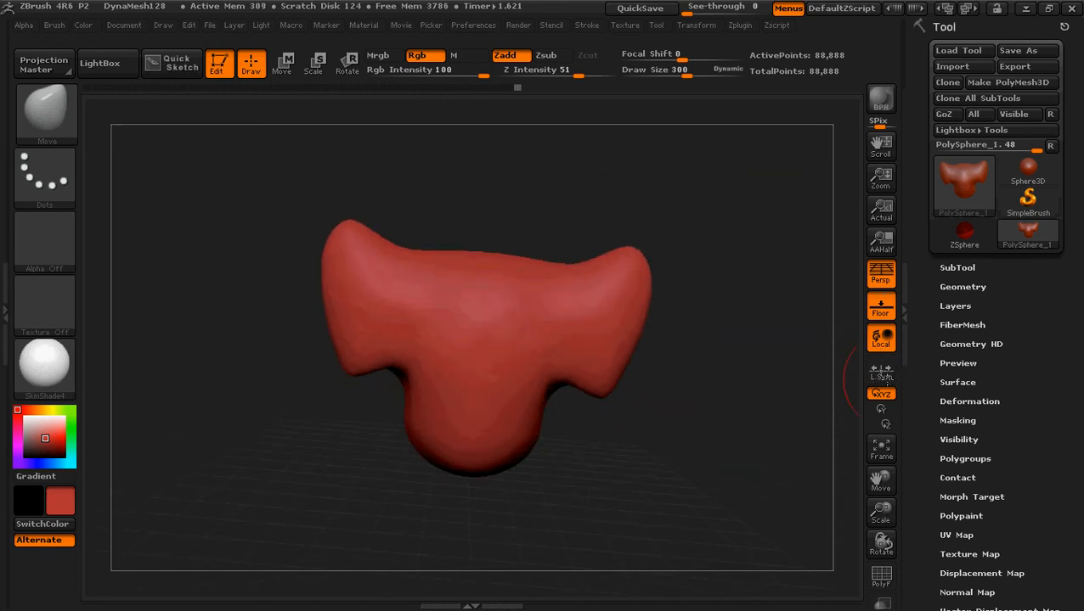
# Switch to the Inflat brush at draw size 180 and build diagonal brow ridges across the front of the side lobes
pyautogui.click(51, 112)
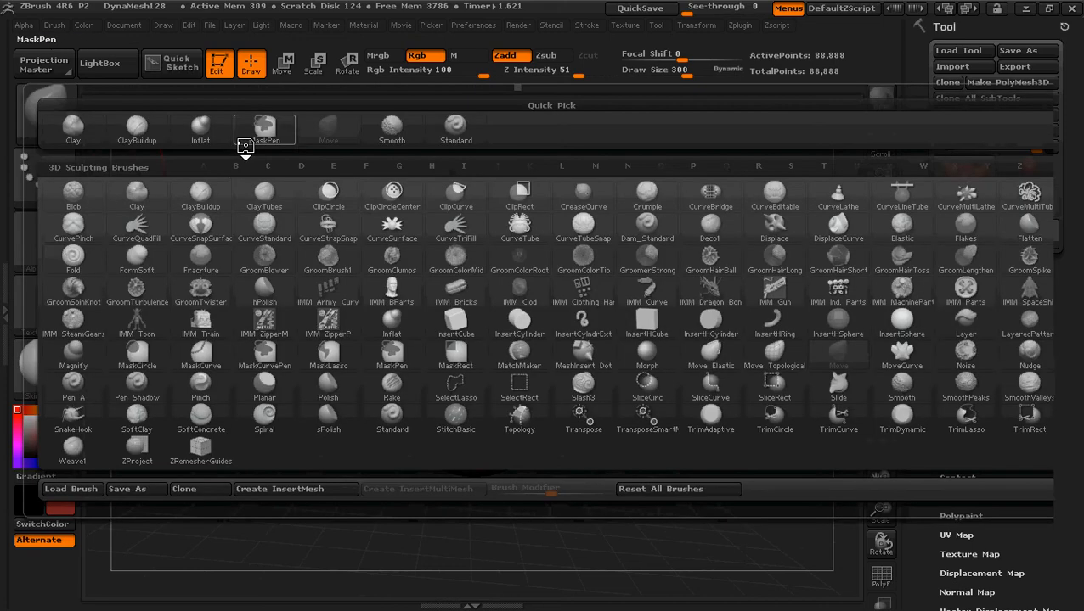
pyautogui.click(200, 138)
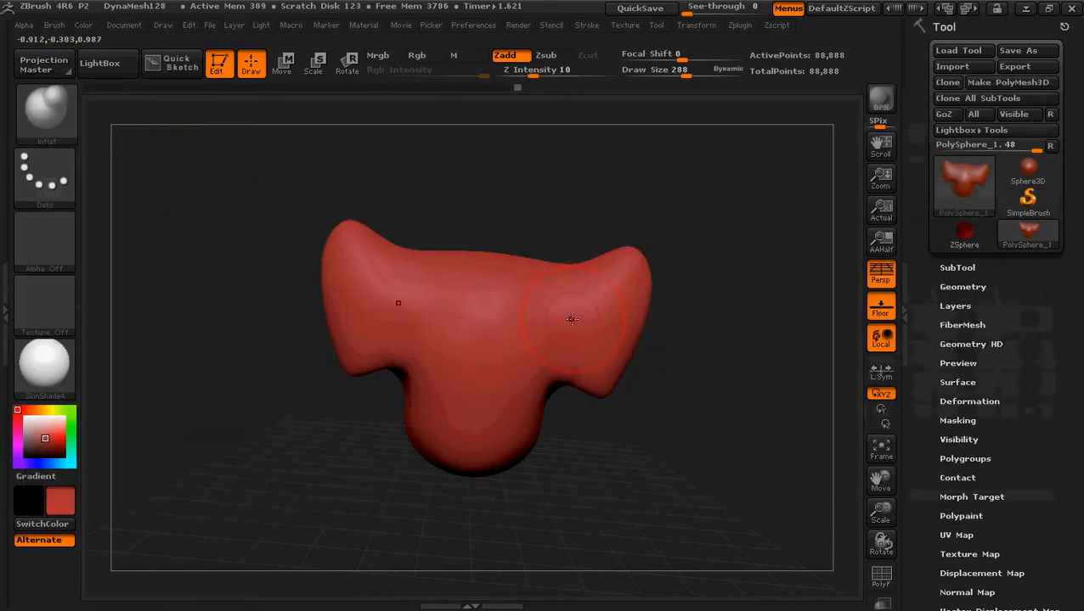
pyautogui.press('[')
pyautogui.press('[')
pyautogui.press('[')
pyautogui.press('[')
pyautogui.moveTo(573, 323)
pyautogui.mouseDown()
pyautogui.moveTo(609, 309)
pyautogui.moveTo(569, 314)
pyautogui.mouseUp()
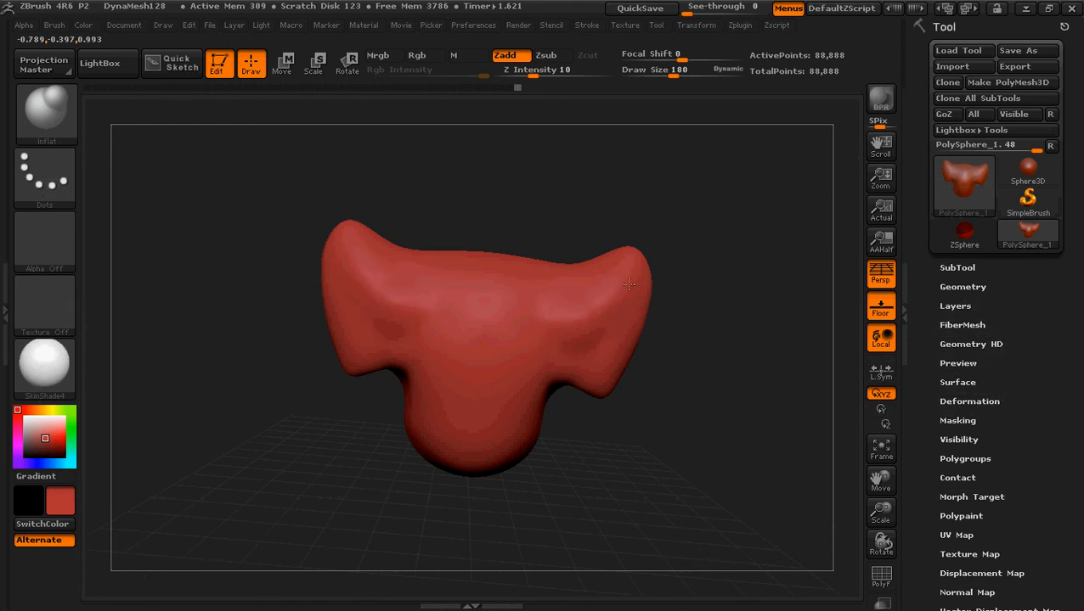
pyautogui.moveTo(680, 382); pyautogui.dragTo(719, 385)
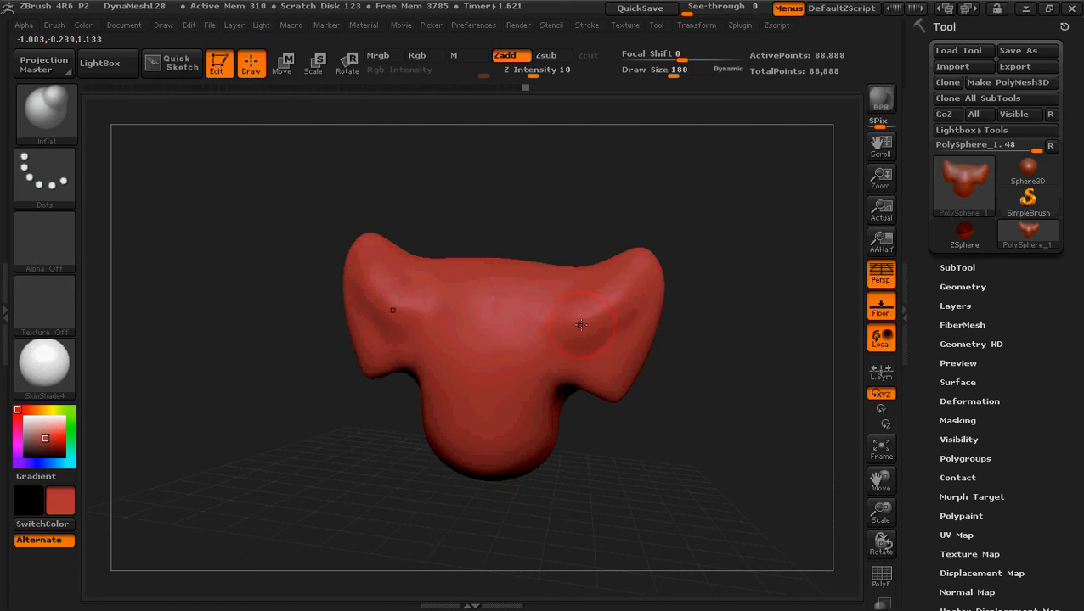
pyautogui.moveTo(586, 335); pyautogui.dragTo(634, 271)
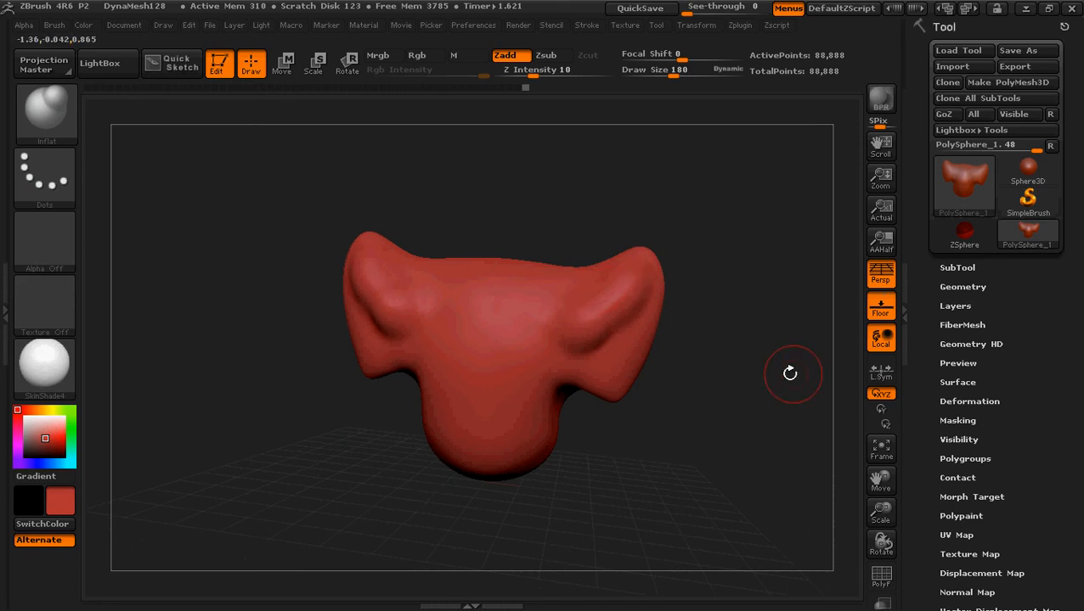
# Inflate the brow ridges toward the lobes' upper corners and the forehead, and smooth their upper parts
pyautogui.moveTo(791, 370); pyautogui.dragTo(730, 374)
pyautogui.moveTo(373, 287); pyautogui.dragTo(343, 255)
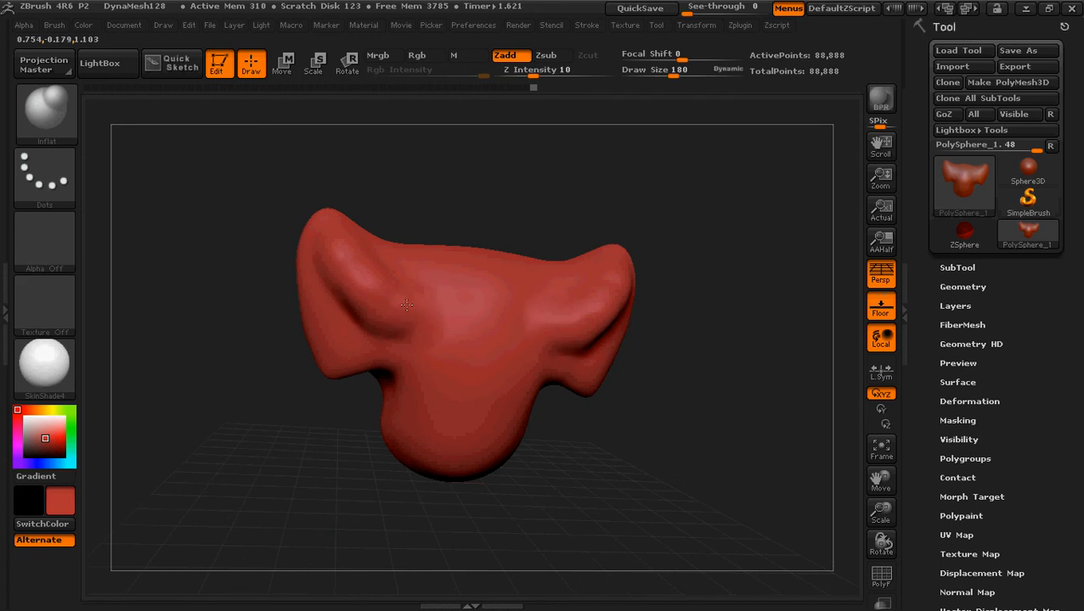
pyautogui.moveTo(422, 294); pyautogui.dragTo(387, 289)
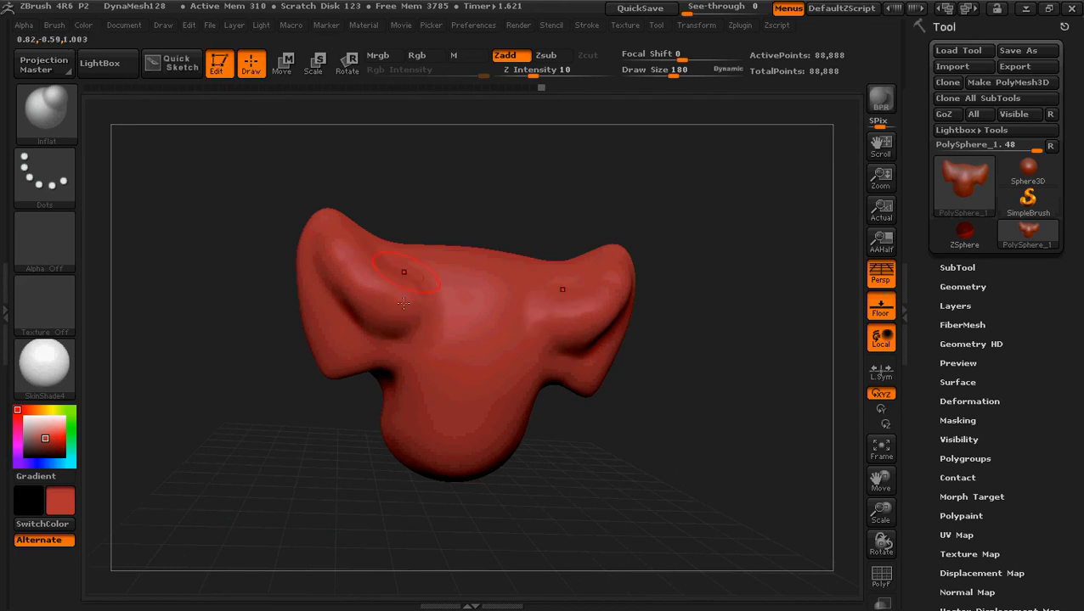
pyautogui.moveTo(147, 339)
pyautogui.mouseDown()
pyautogui.moveTo(128, 365)
pyautogui.moveTo(169, 292)
pyautogui.moveTo(164, 334)
pyautogui.mouseUp()
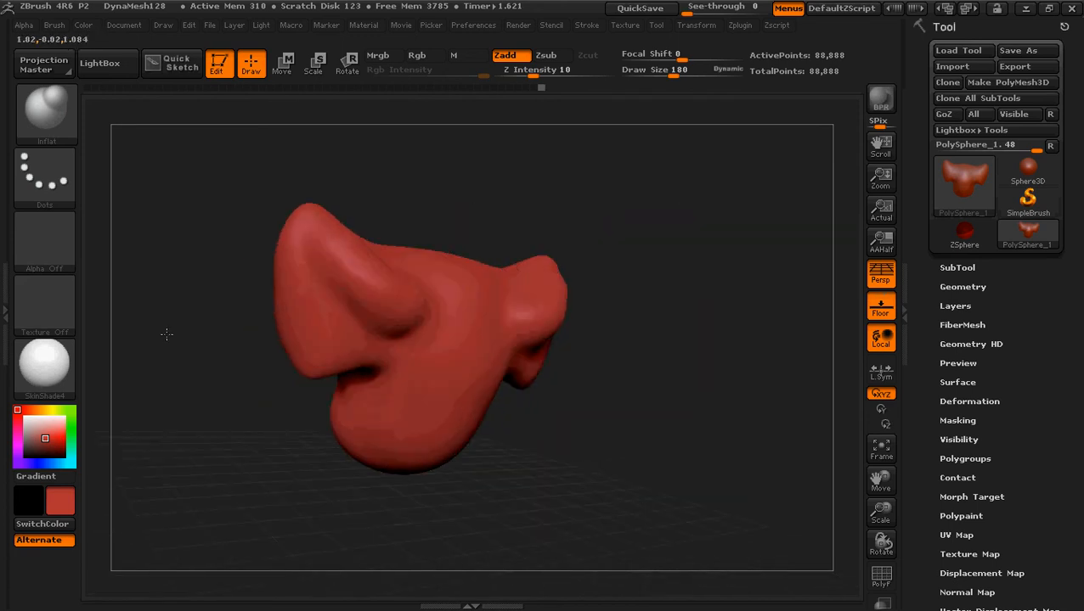
pyautogui.press('shift')
pyautogui.keyDown('shift'); pyautogui.moveTo(369, 288); pyautogui.dragTo(358, 290); pyautogui.keyUp('shift')
pyautogui.keyDown('shift'); pyautogui.moveTo(357, 237); pyautogui.dragTo(353, 233); pyautogui.keyUp('shift')
# Add more volume along the brow ridges down to their inner ends with the Inflat brush
pyautogui.moveTo(665, 411)
pyautogui.mouseDown()
pyautogui.moveTo(627, 421)
pyautogui.moveTo(653, 383)
pyautogui.moveTo(659, 409)
pyautogui.mouseUp()
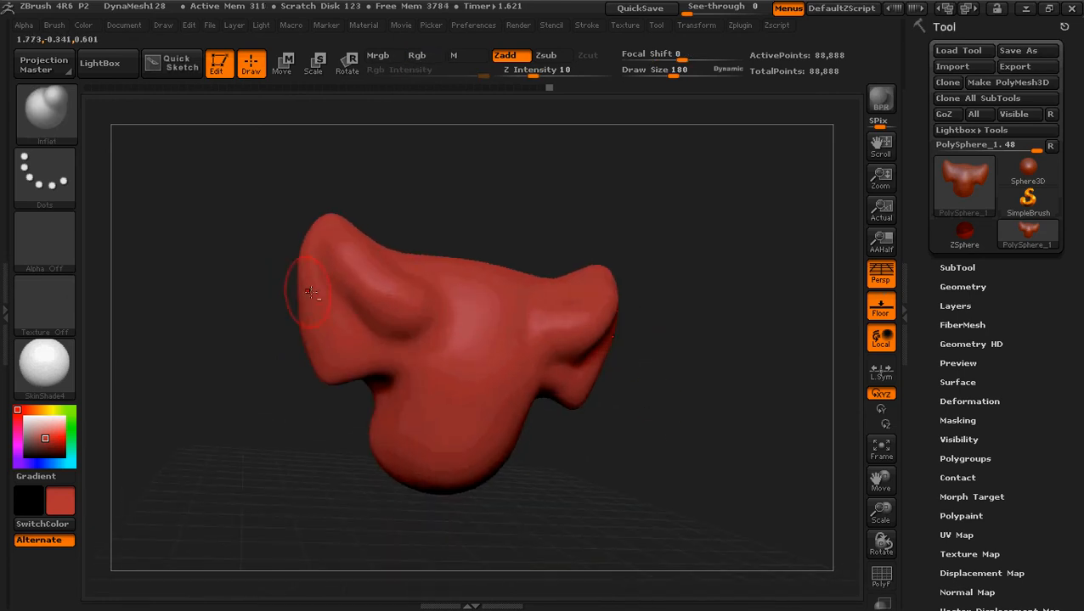
pyautogui.moveTo(318, 273); pyautogui.dragTo(398, 330)
pyautogui.moveTo(698, 479)
pyautogui.mouseDown()
pyautogui.moveTo(658, 452)
pyautogui.moveTo(684, 457)
pyautogui.moveTo(683, 481)
pyautogui.mouseUp()
pyautogui.moveTo(405, 332)
pyautogui.mouseDown()
pyautogui.moveTo(399, 324)
pyautogui.moveTo(415, 324)
pyautogui.mouseUp()
pyautogui.moveTo(689, 491); pyautogui.dragTo(685, 484)
# Check the brow shape in the Scuba Shark reference illustration, return to ZBrush and smooth the brow ridges
pyautogui.click(1027, 9)
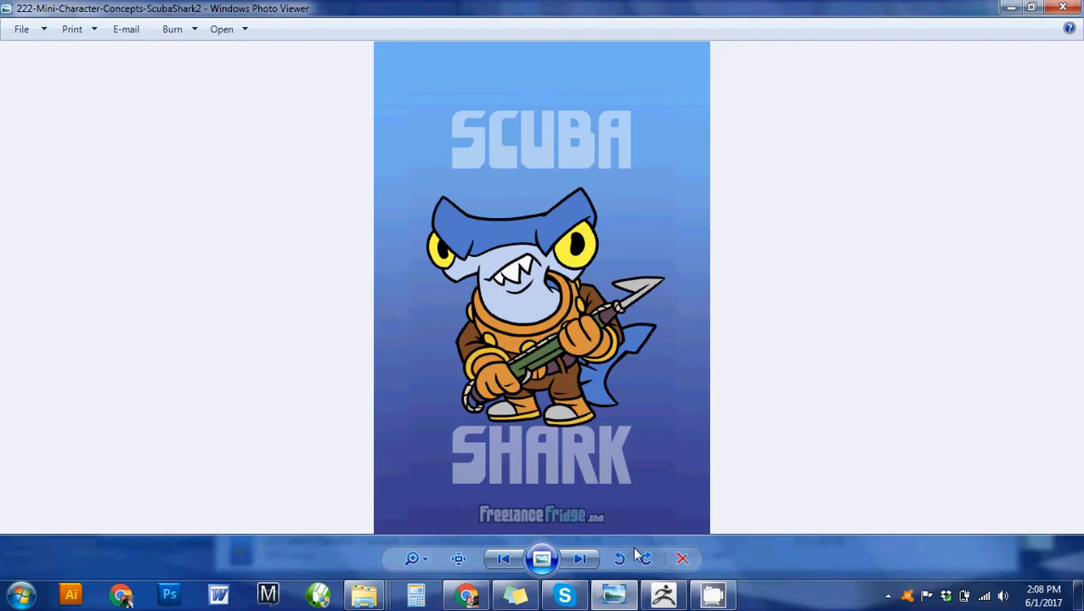
pyautogui.moveTo(663, 595)
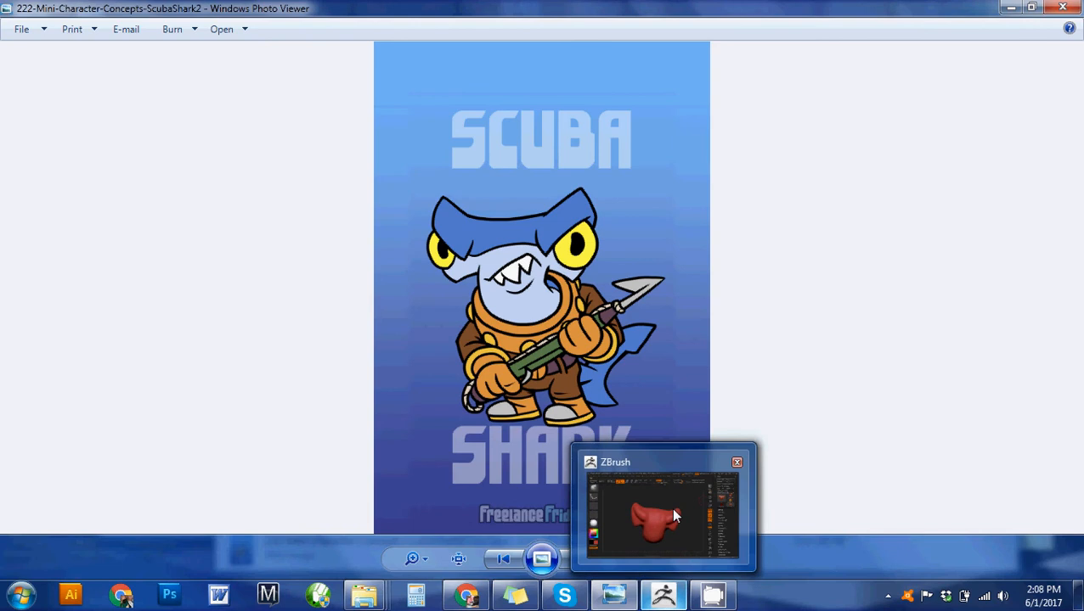
pyautogui.moveTo(672, 511)
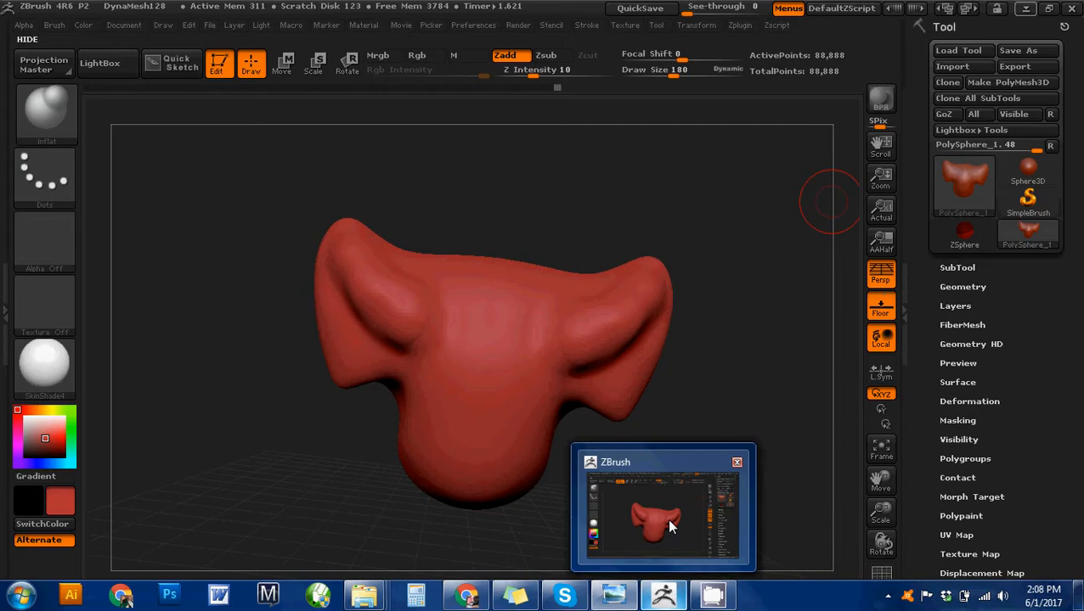
pyautogui.click(666, 519)
pyautogui.press('shift')
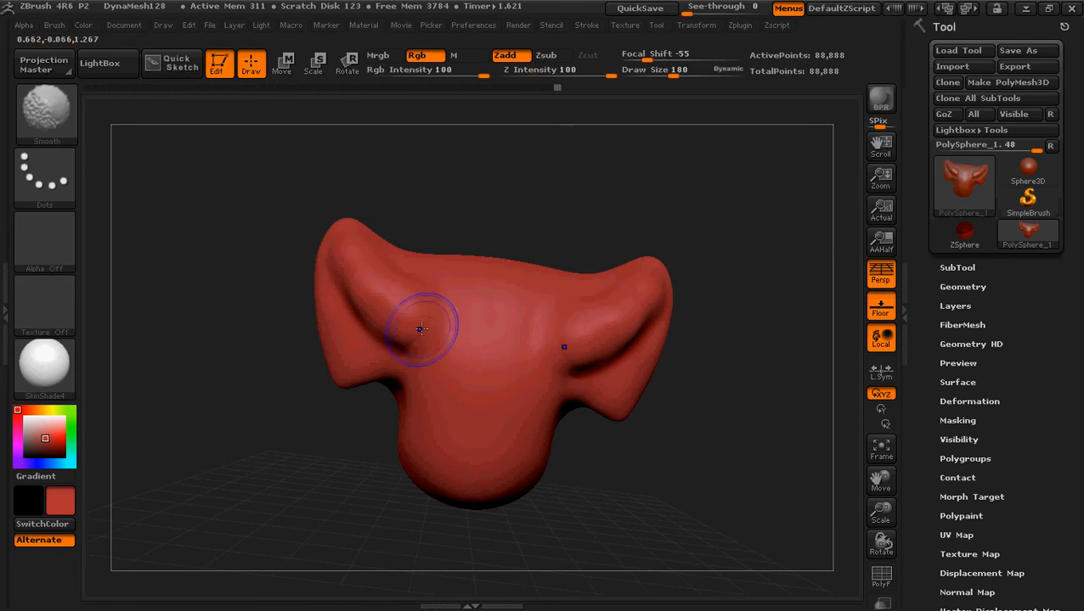
pyautogui.moveTo(326, 222); pyautogui.dragTo(366, 339)
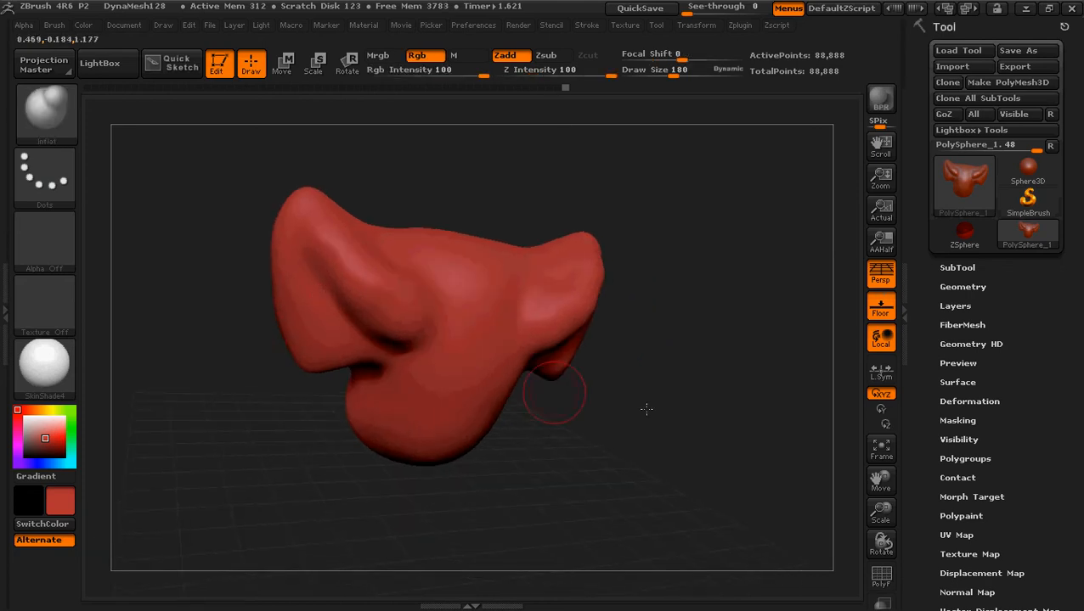
pyautogui.moveTo(556, 399); pyautogui.dragTo(646, 392)
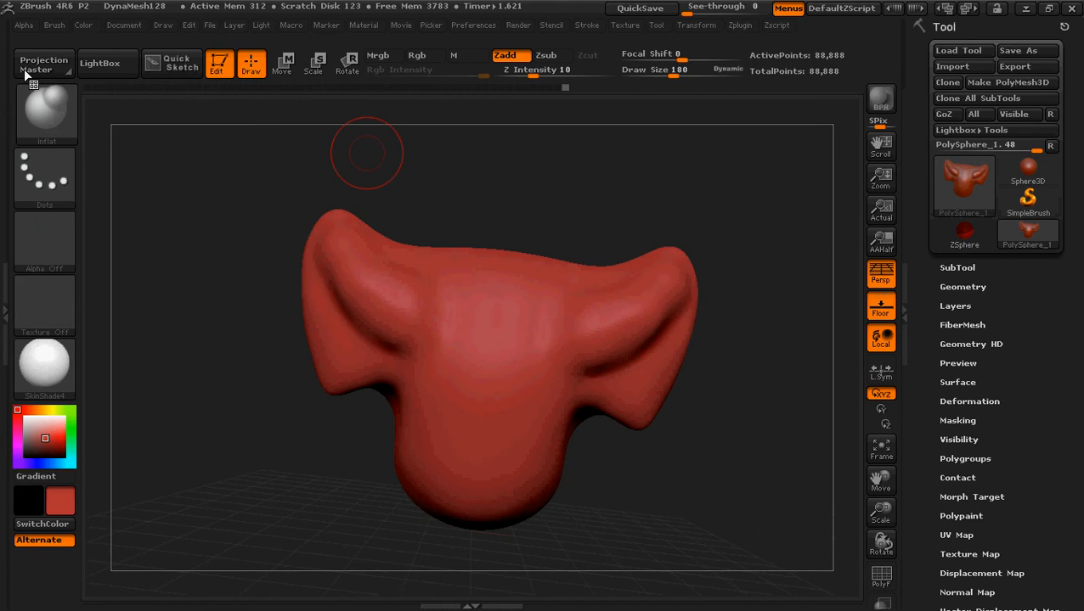
# Switch to the Move brush, enlarge its draw size to 240 and reshape the inner ends of the brow ridges
pyautogui.click(42, 111)
pyautogui.click(332, 133)
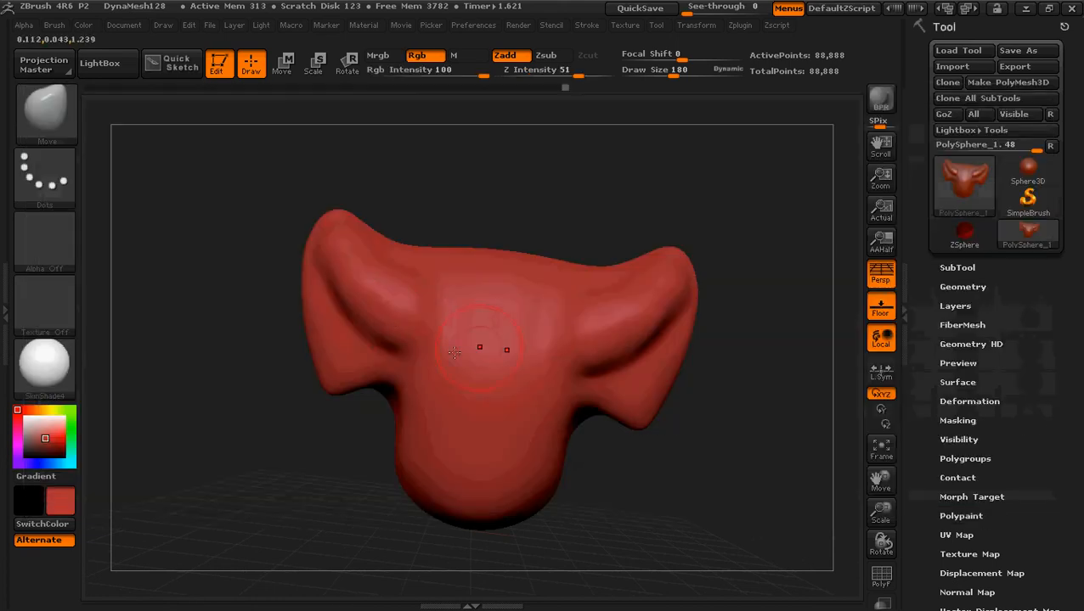
pyautogui.moveTo(415, 326); pyautogui.dragTo(449, 341)
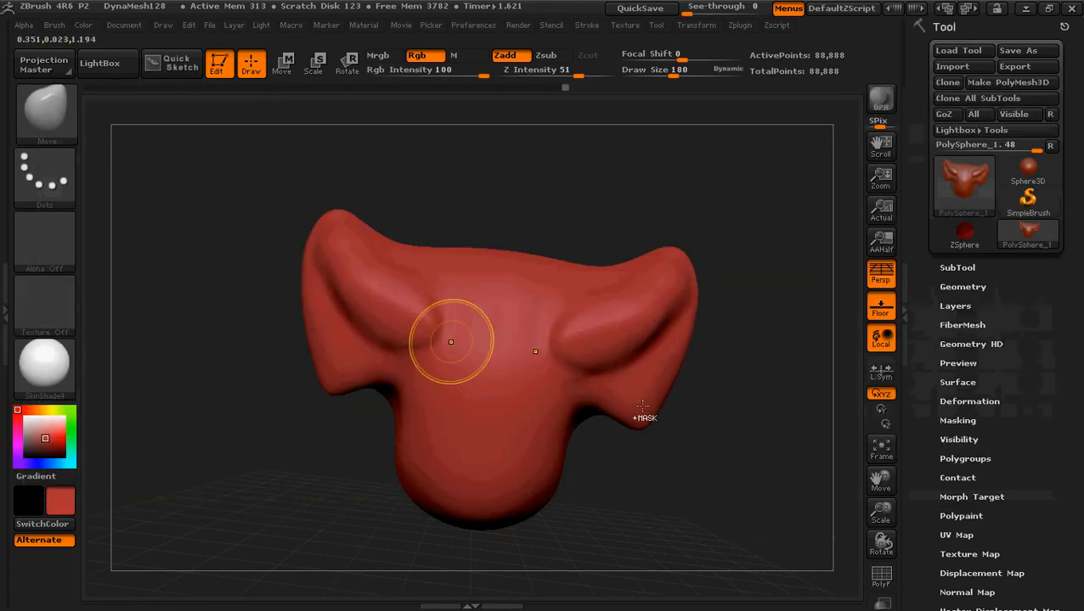
pyautogui.keyDown('ctrl'); pyautogui.moveTo(679, 426); pyautogui.dragTo(718, 440); pyautogui.keyUp('ctrl')
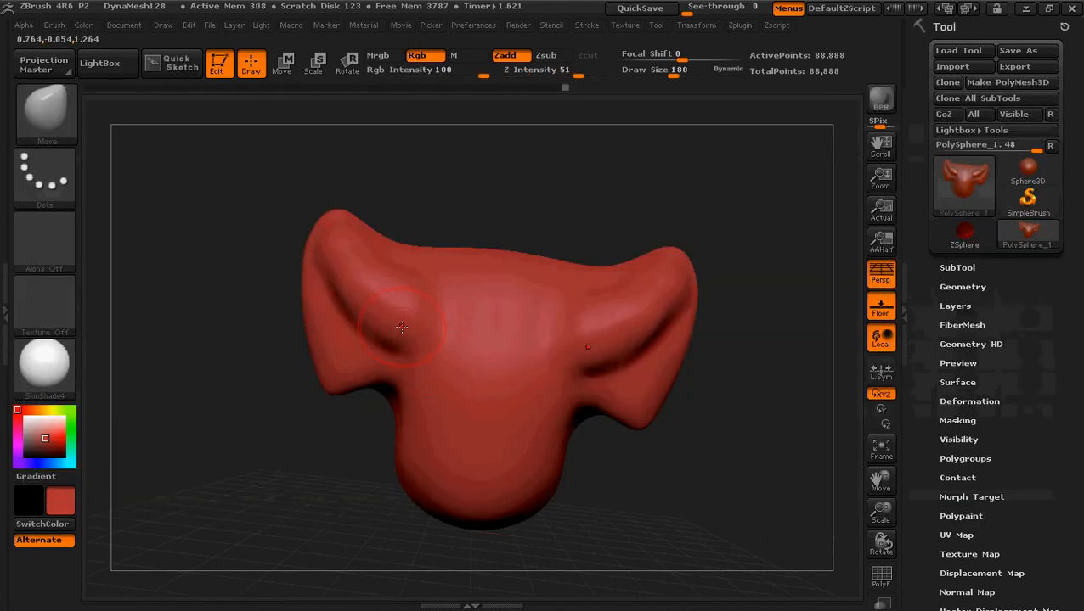
pyautogui.press(']')
pyautogui.press(']')
pyautogui.press(']')
pyautogui.press(']')
pyautogui.press(']')
pyautogui.press(']')
pyautogui.moveTo(407, 328)
pyautogui.mouseDown()
pyautogui.moveTo(437, 333)
pyautogui.moveTo(443, 355)
pyautogui.moveTo(403, 345)
pyautogui.mouseUp()
# Adjust the outer and upper parts of the brow ridges on the side lobes with the Move brush
pyautogui.moveTo(341, 318); pyautogui.dragTo(349, 315)
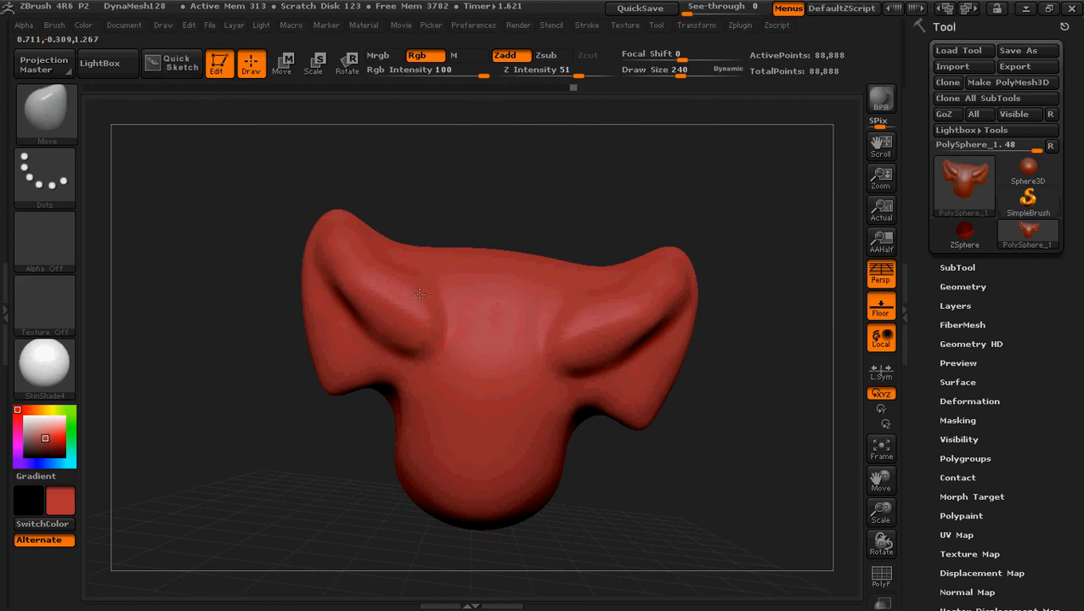
pyautogui.moveTo(406, 283); pyautogui.dragTo(428, 272)
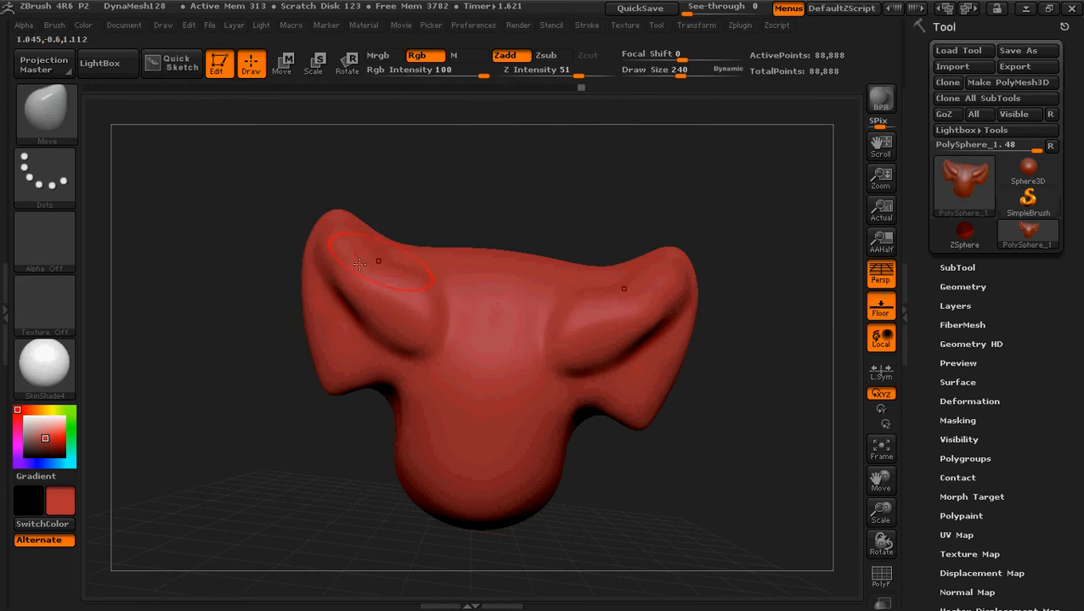
pyautogui.moveTo(340, 275); pyautogui.dragTo(358, 253)
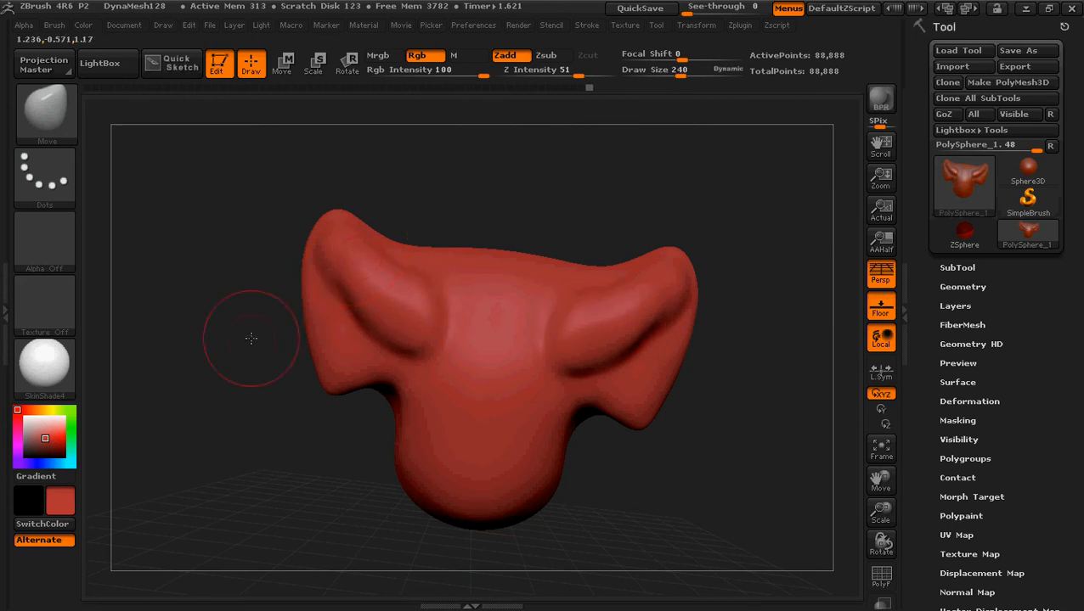
# Undo the last Move stroke and adjust the upper tips of the side lobes with the Move brush
pyautogui.hotkey('ctrl', 'z')
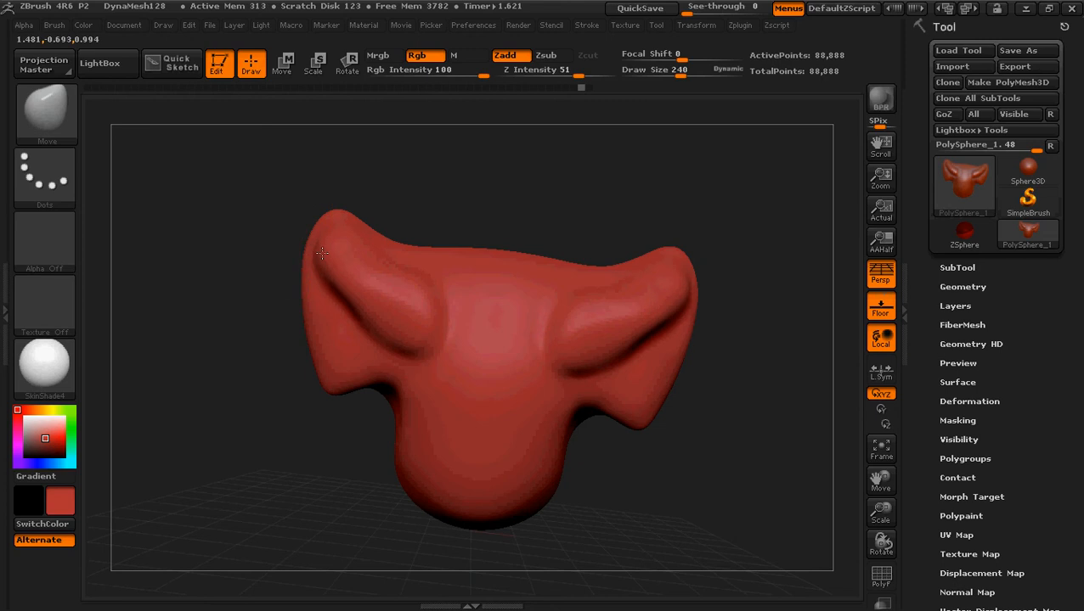
pyautogui.moveTo(246, 314); pyautogui.dragTo(245, 362)
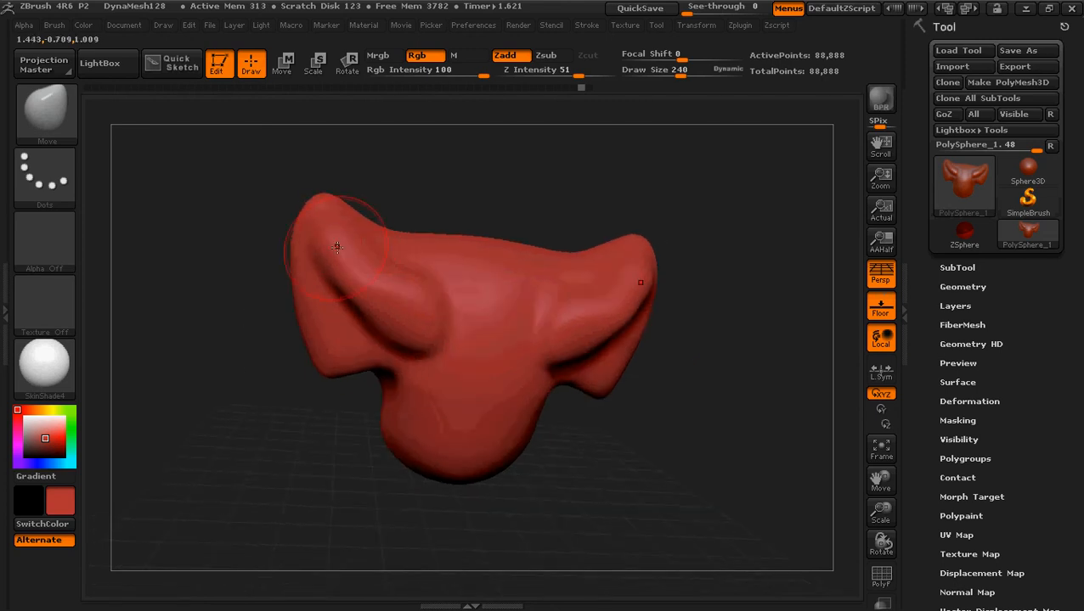
pyautogui.moveTo(329, 234); pyautogui.dragTo(327, 224)
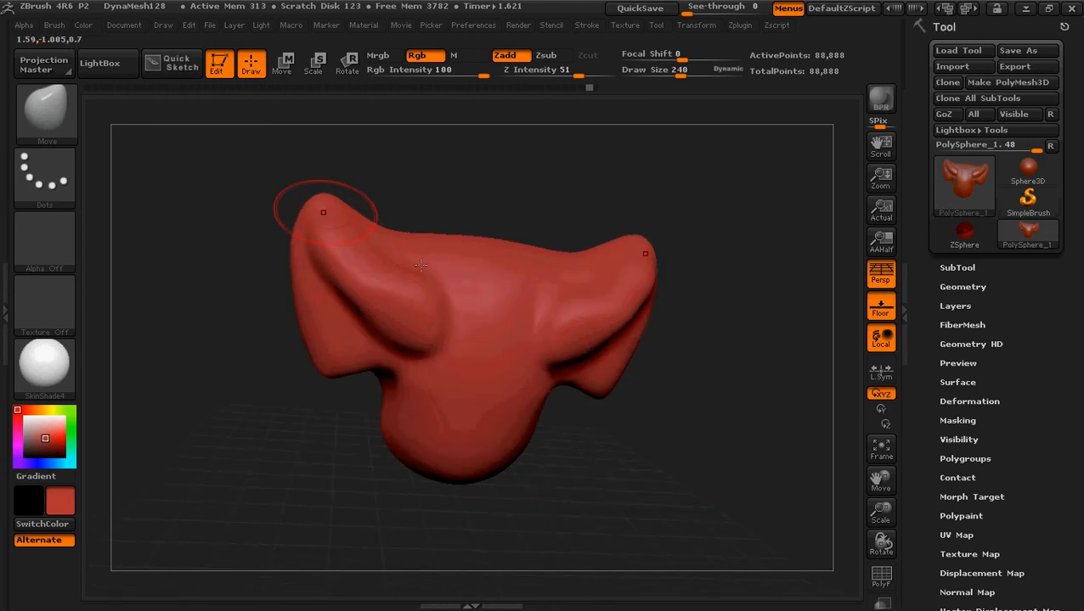
pyautogui.moveTo(699, 380)
pyautogui.mouseDown()
pyautogui.moveTo(688, 328)
pyautogui.moveTo(693, 340)
pyautogui.mouseUp()
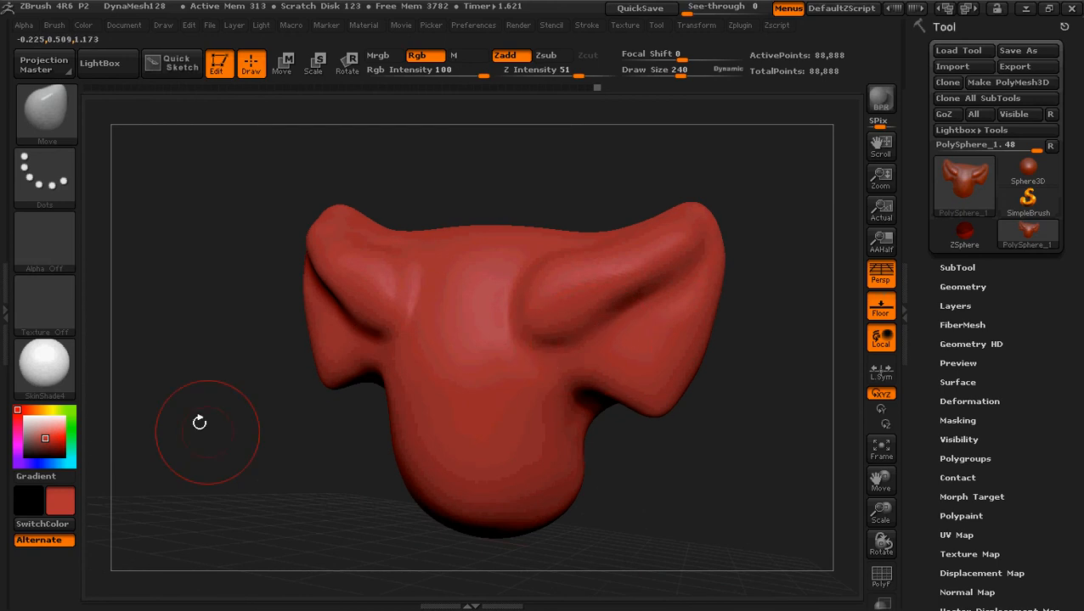
pyautogui.moveTo(259, 442); pyautogui.dragTo(313, 311)
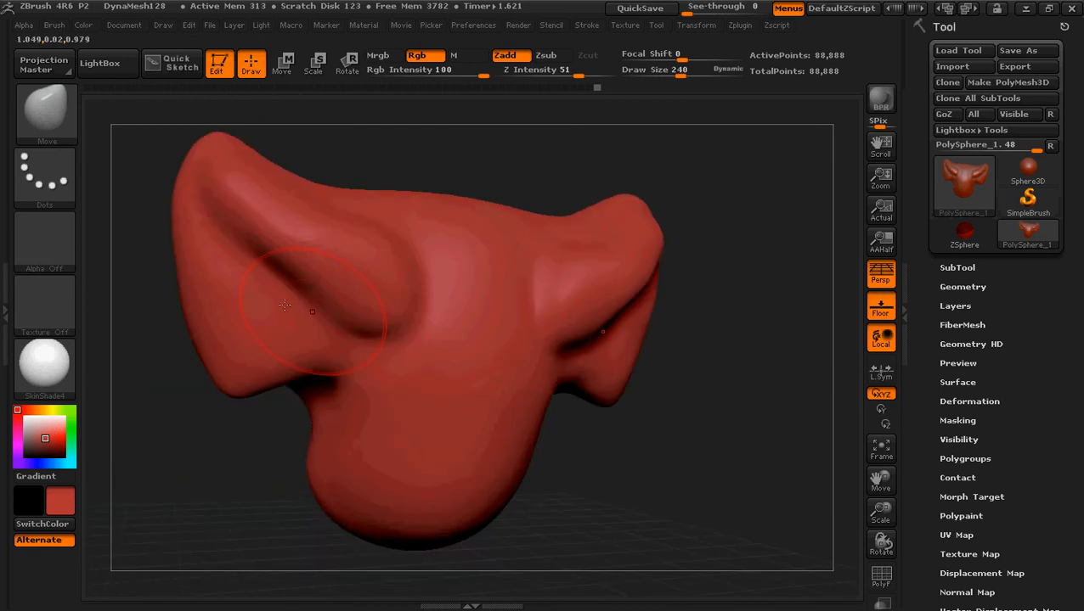
pyautogui.press('ctrl')
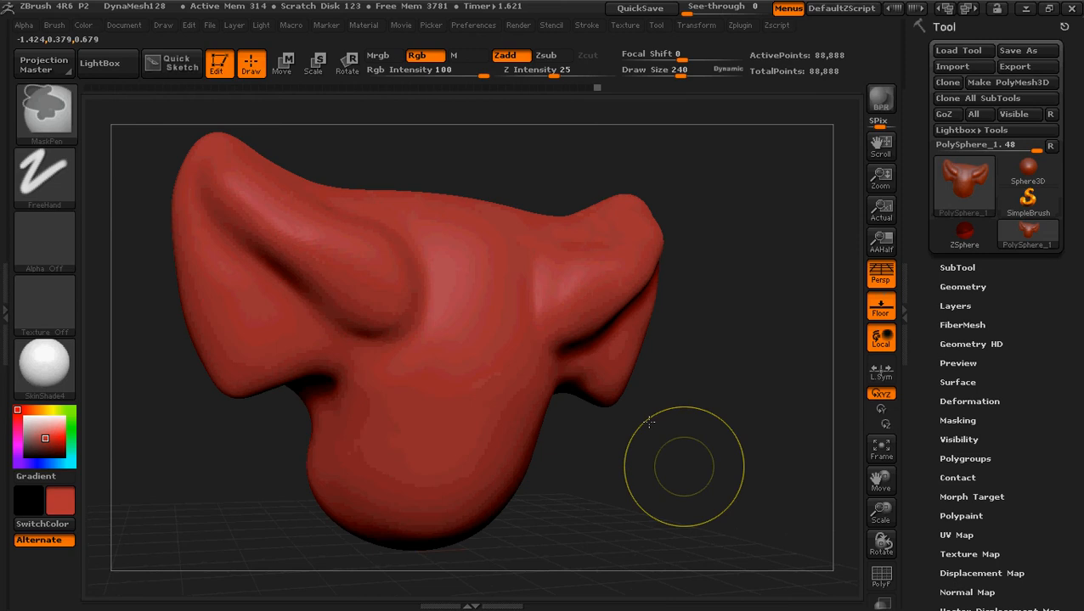
pyautogui.moveTo(684, 466)
pyautogui.keyDown('ctrl'); pyautogui.mouseDown(button='right')
pyautogui.moveTo(648, 422)
pyautogui.moveTo(702, 422)
pyautogui.moveTo(645, 419)
pyautogui.moveTo(678, 419)
pyautogui.moveTo(648, 409)
pyautogui.moveTo(679, 412)
pyautogui.mouseUp(button='right'); pyautogui.keyUp('ctrl')
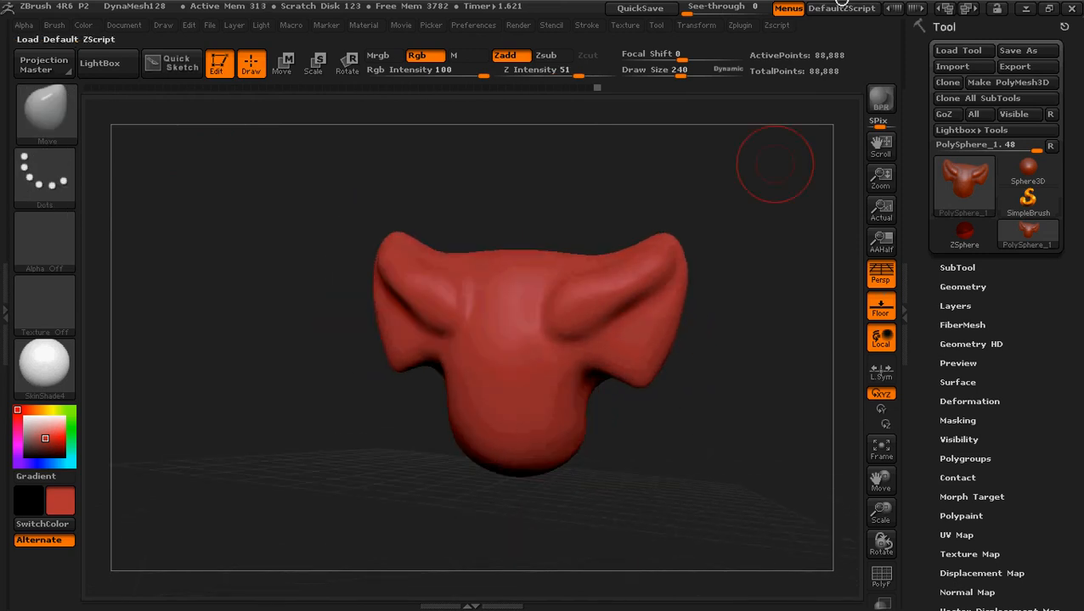
# Check the eye area in the Scuba Shark reference illustration and return to ZBrush
pyautogui.click(1025, 9)
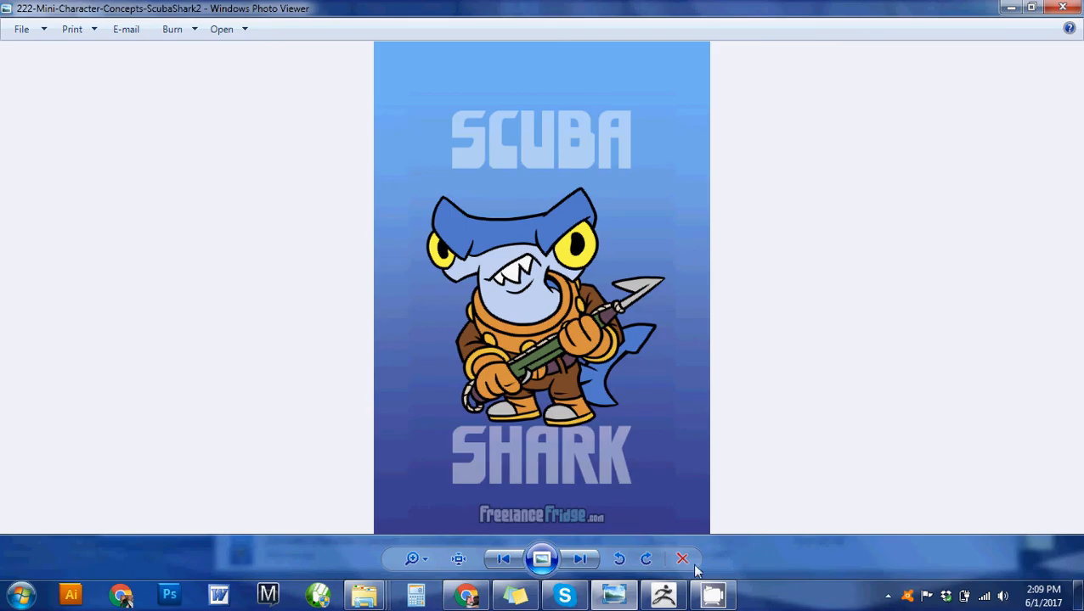
pyautogui.click(657, 604)
pyautogui.moveTo(676, 420); pyautogui.dragTo(685, 431, button='right')
pyautogui.moveTo(685, 431); pyautogui.dragTo(684, 404)
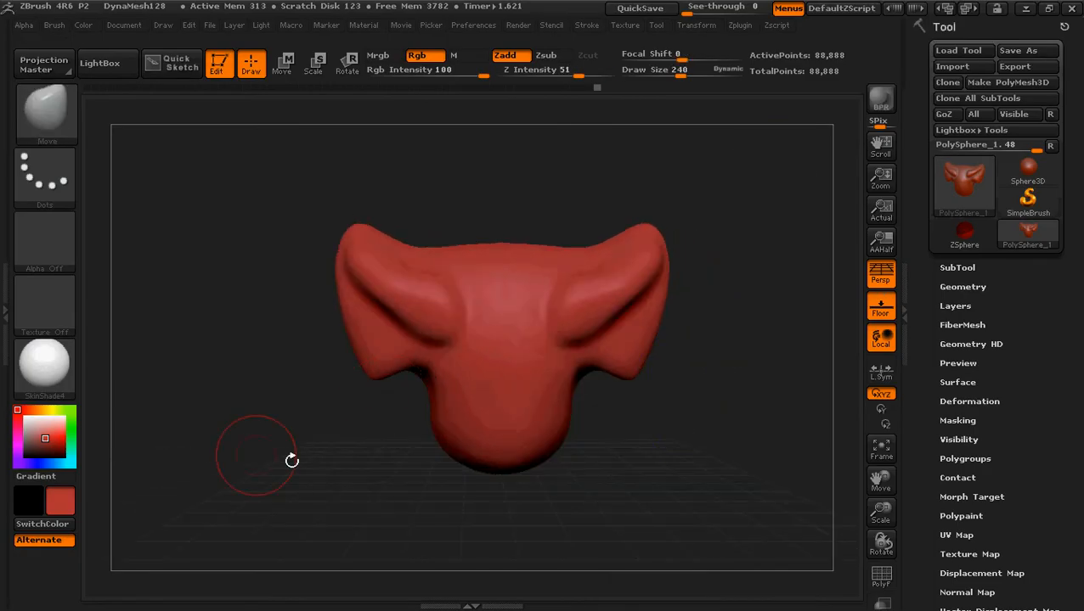
# Push the eye areas on the side lobes inward beneath the brow ridges with the Move brush
pyautogui.moveTo(290, 459); pyautogui.dragTo(314, 463)
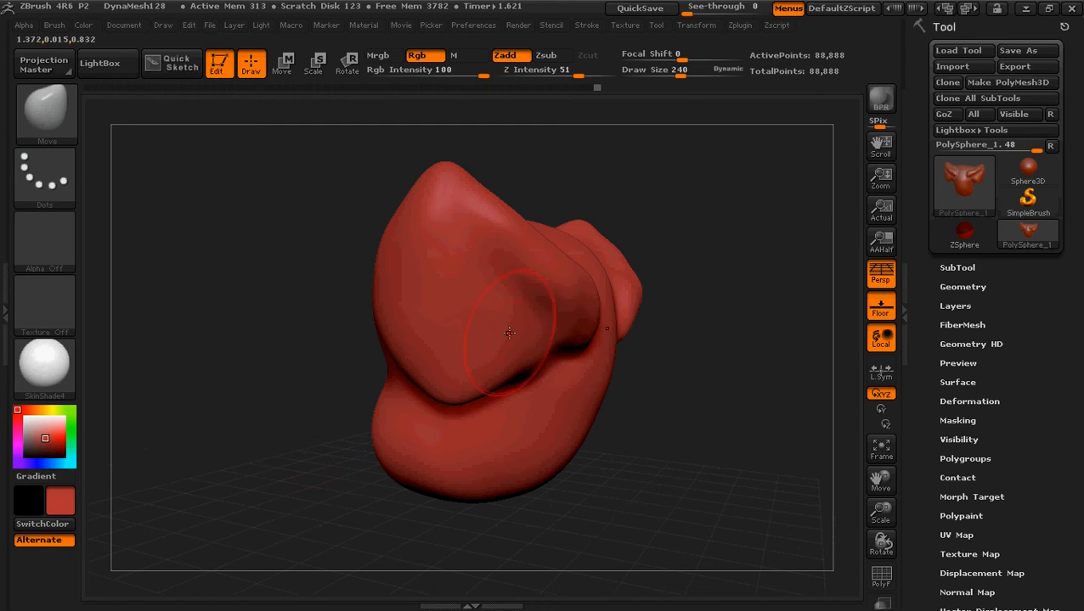
pyautogui.moveTo(507, 329)
pyautogui.mouseDown()
pyautogui.moveTo(461, 321)
pyautogui.moveTo(471, 301)
pyautogui.mouseUp()
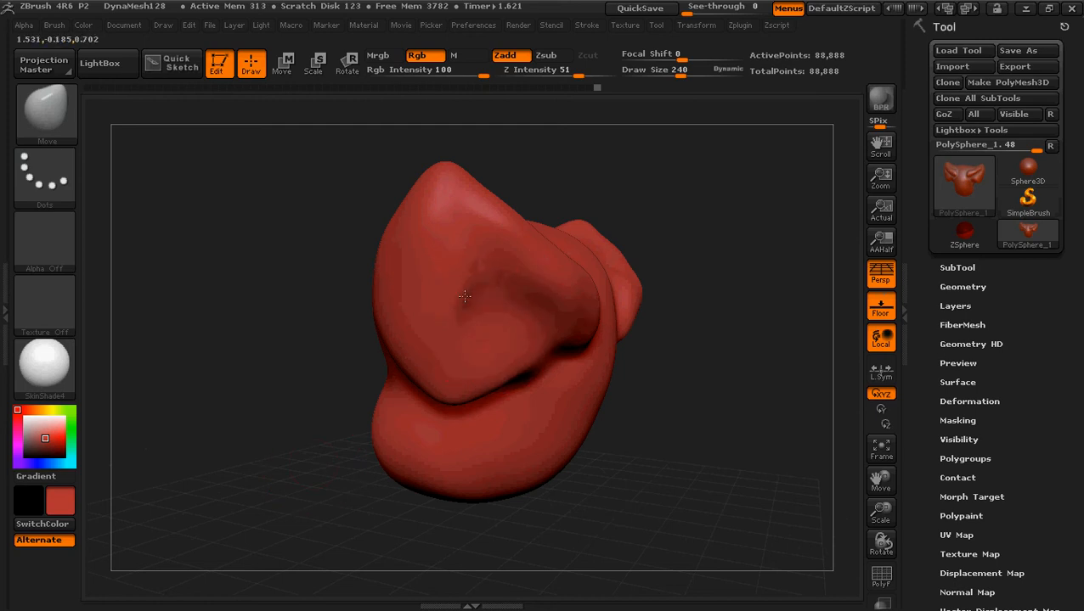
pyautogui.moveTo(781, 498)
pyautogui.mouseDown()
pyautogui.moveTo(469, 339)
pyautogui.moveTo(477, 345)
pyautogui.mouseUp()
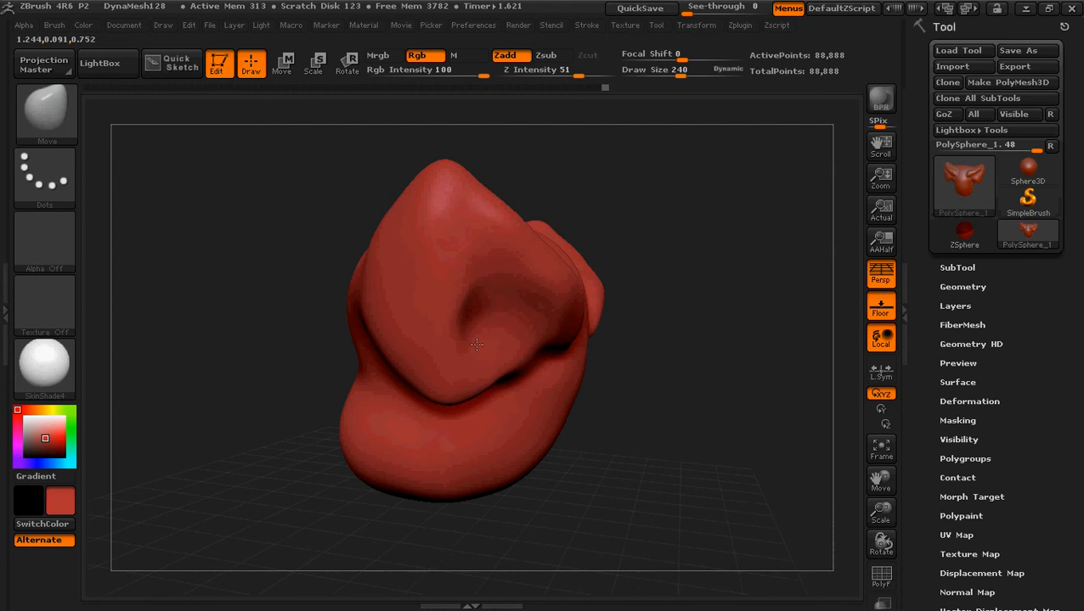
pyautogui.moveTo(714, 476)
pyautogui.mouseDown()
pyautogui.moveTo(670, 459)
pyautogui.moveTo(721, 463)
pyautogui.mouseUp()
pyautogui.keyDown('ctrl'); pyautogui.moveTo(418, 472); pyautogui.dragTo(388, 442, button='right'); pyautogui.keyUp('ctrl')
pyautogui.moveTo(675, 457)
pyautogui.keyDown('alt'); pyautogui.mouseDown()
pyautogui.moveTo(556, 445)
pyautogui.moveTo(573, 477)
pyautogui.moveTo(616, 480)
pyautogui.mouseUp(); pyautogui.keyUp('alt')
pyautogui.keyDown('ctrl'); pyautogui.moveTo(612, 419); pyautogui.dragTo(639, 465, button='right'); pyautogui.keyUp('ctrl')
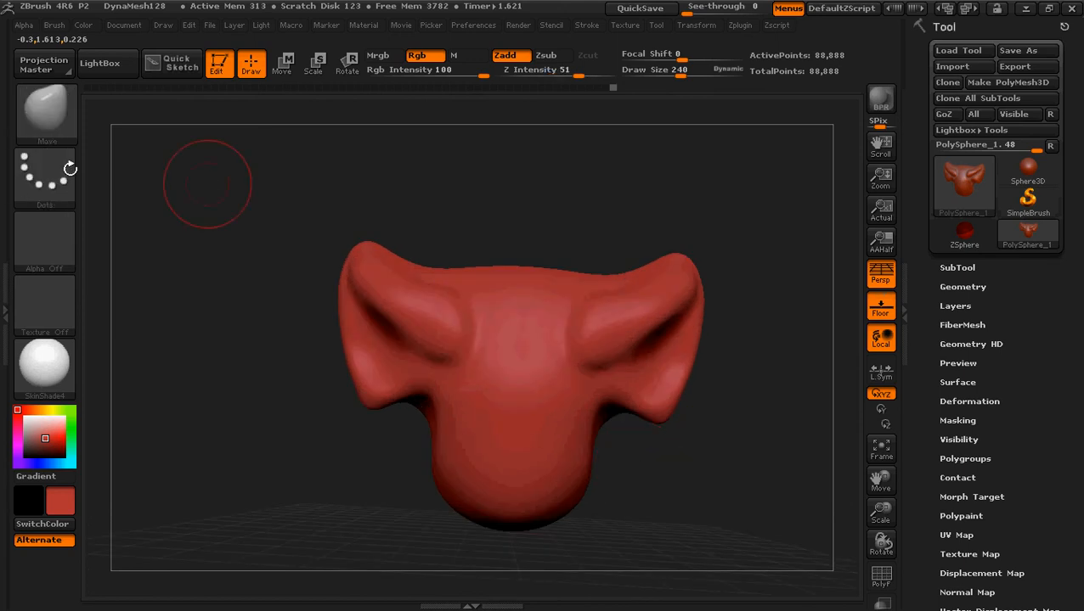
# Insert a Sphere3D as a new subtool below the head and make it the active subtool
pyautogui.click(957, 268)
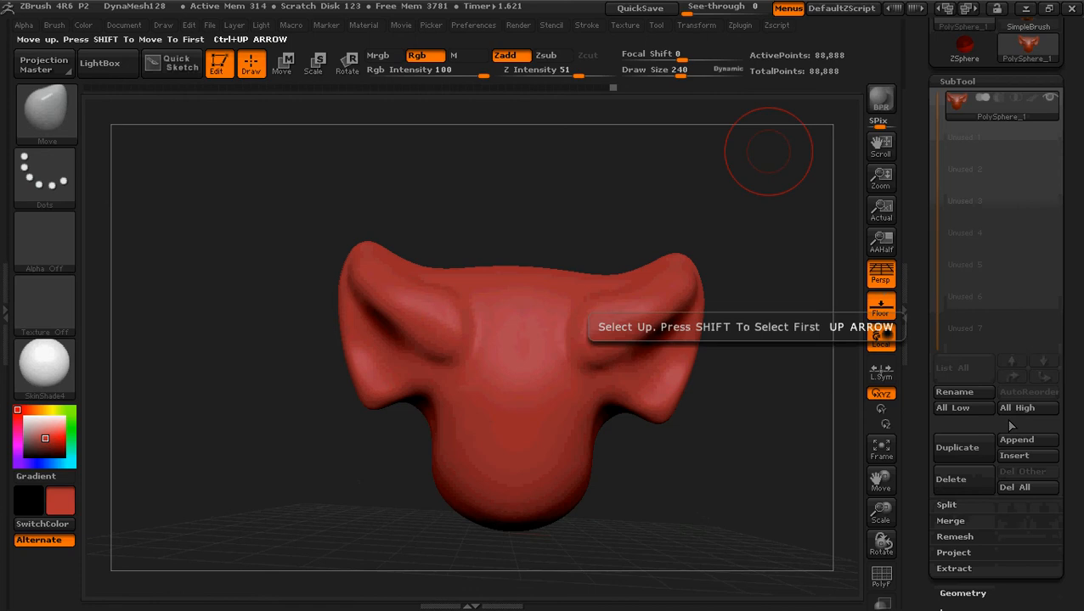
pyautogui.click(1010, 456)
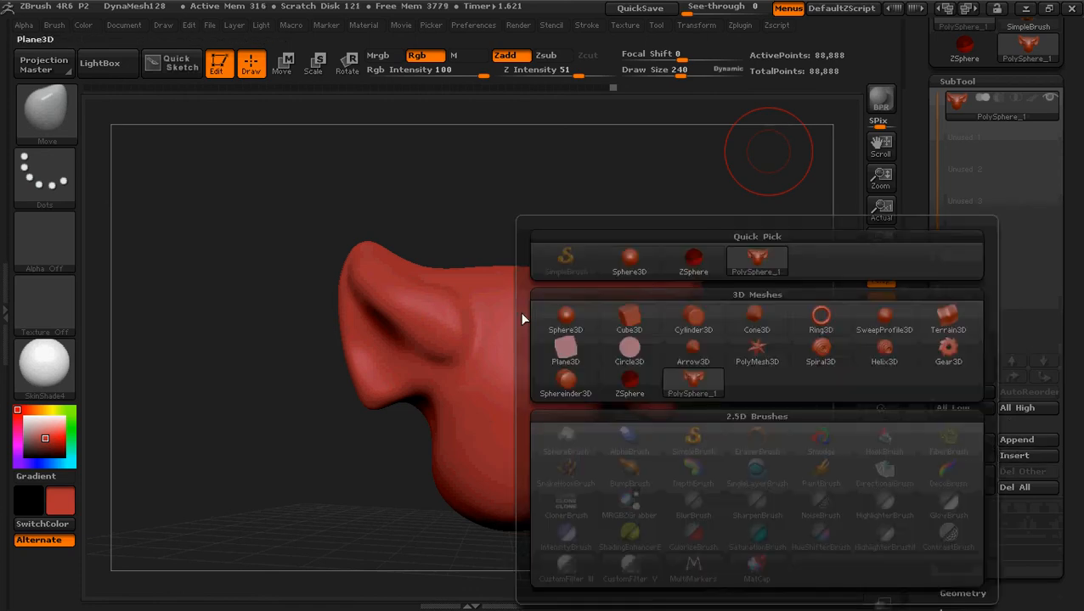
pyautogui.click(565, 318)
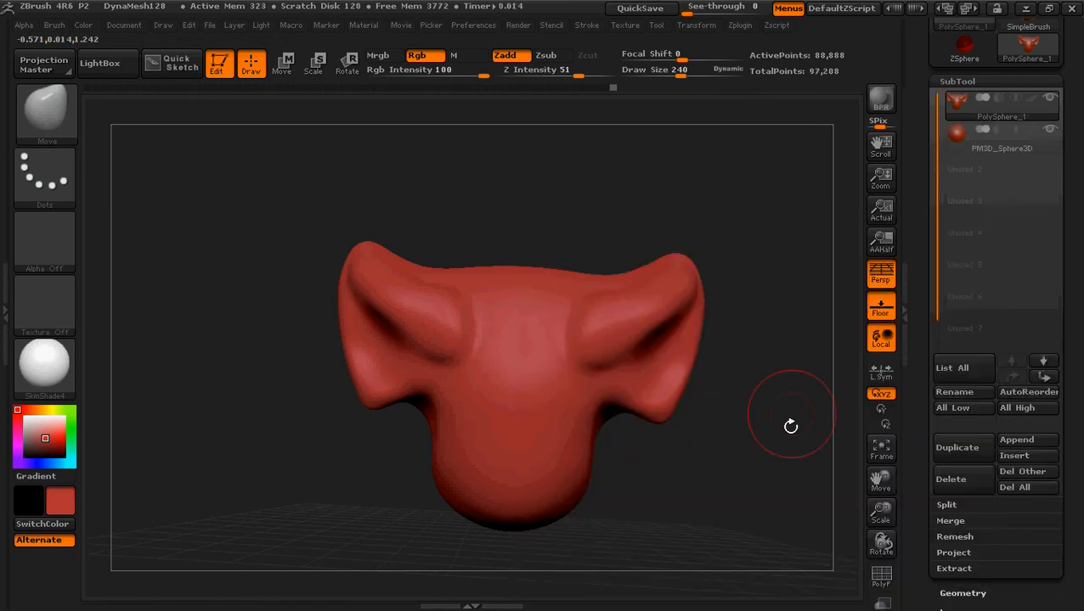
pyautogui.moveTo(791, 428); pyautogui.dragTo(645, 416)
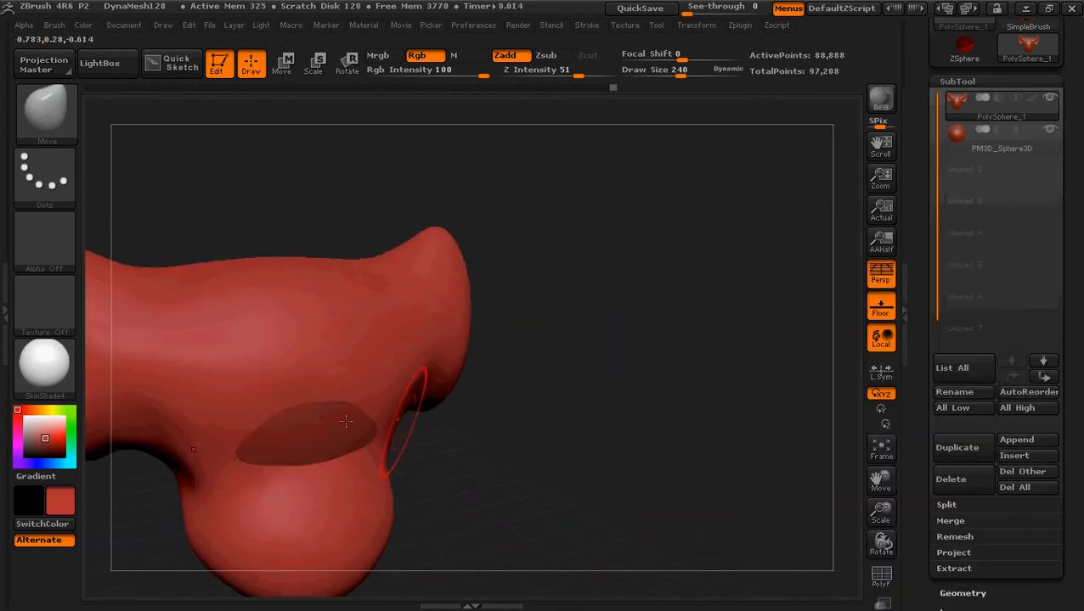
pyautogui.click(956, 144)
# Shrink the inserted sphere to eyeball size with the Size deformation on all axes
pyautogui.moveTo(614, 425)
pyautogui.mouseDown()
pyautogui.moveTo(735, 416)
pyautogui.moveTo(757, 452)
pyautogui.moveTo(704, 328)
pyautogui.moveTo(638, 383)
pyautogui.moveTo(607, 379)
pyautogui.mouseUp()
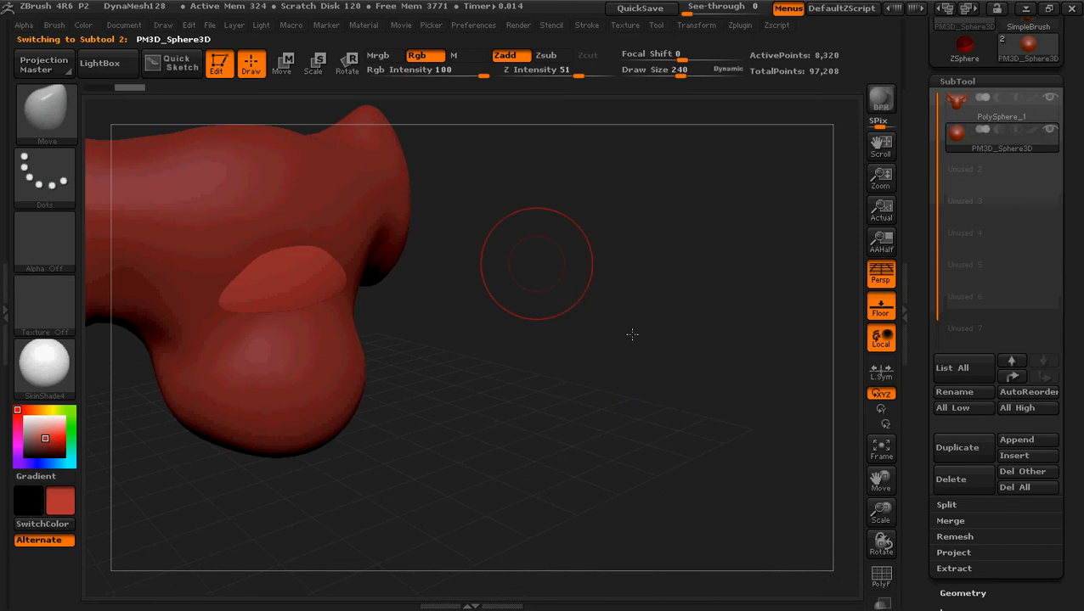
pyautogui.keyDown('alt'); pyautogui.moveTo(632, 335); pyautogui.dragTo(629, 314); pyautogui.keyUp('alt')
pyautogui.moveTo(1075, 596); pyautogui.dragTo(967, 103)
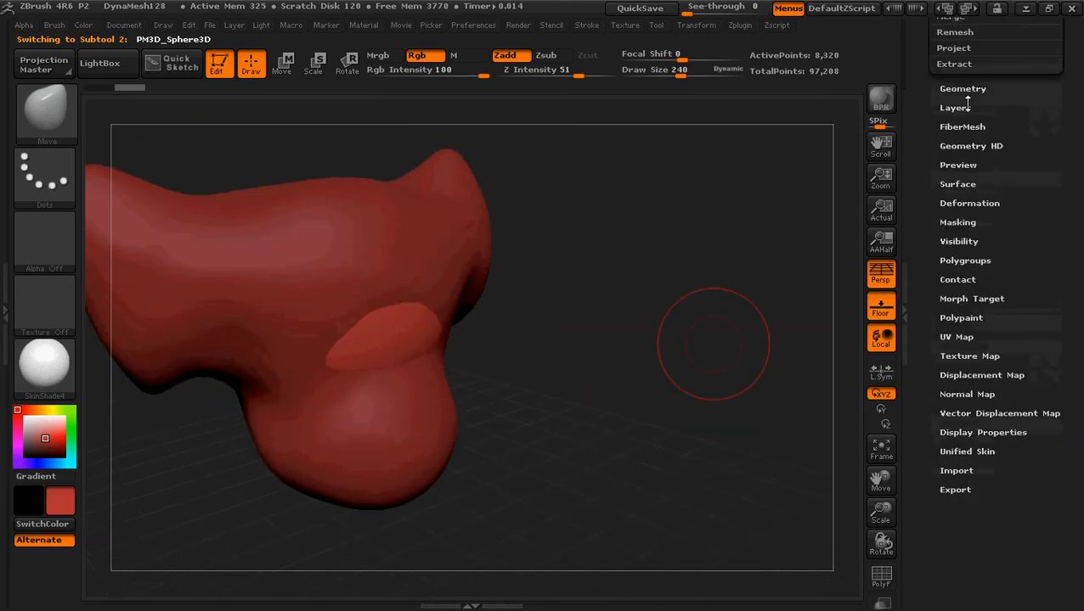
pyautogui.click(969, 204)
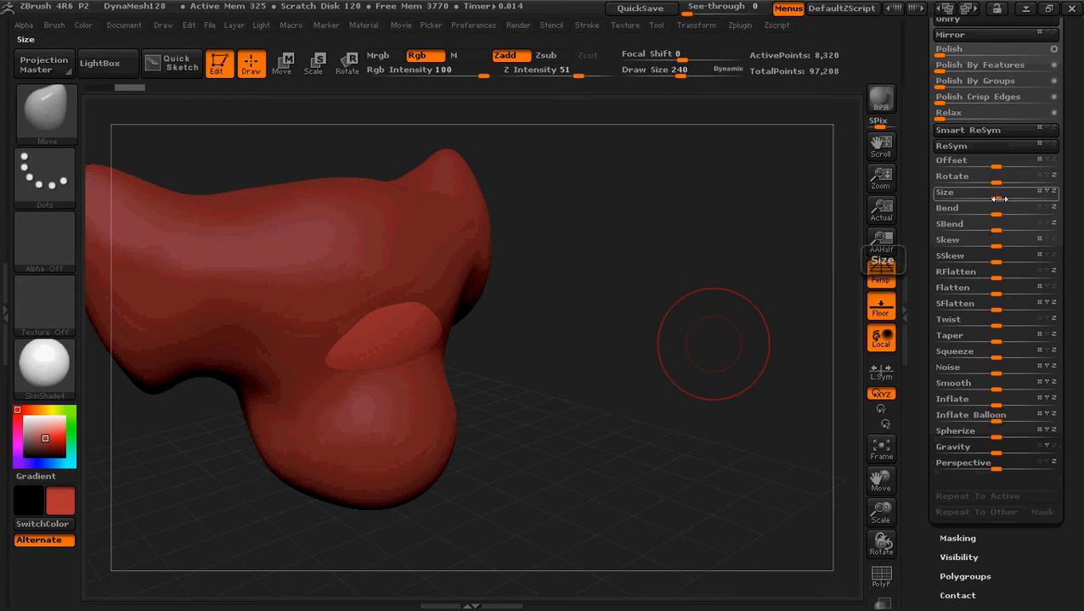
pyautogui.moveTo(998, 199); pyautogui.dragTo(947, 192)
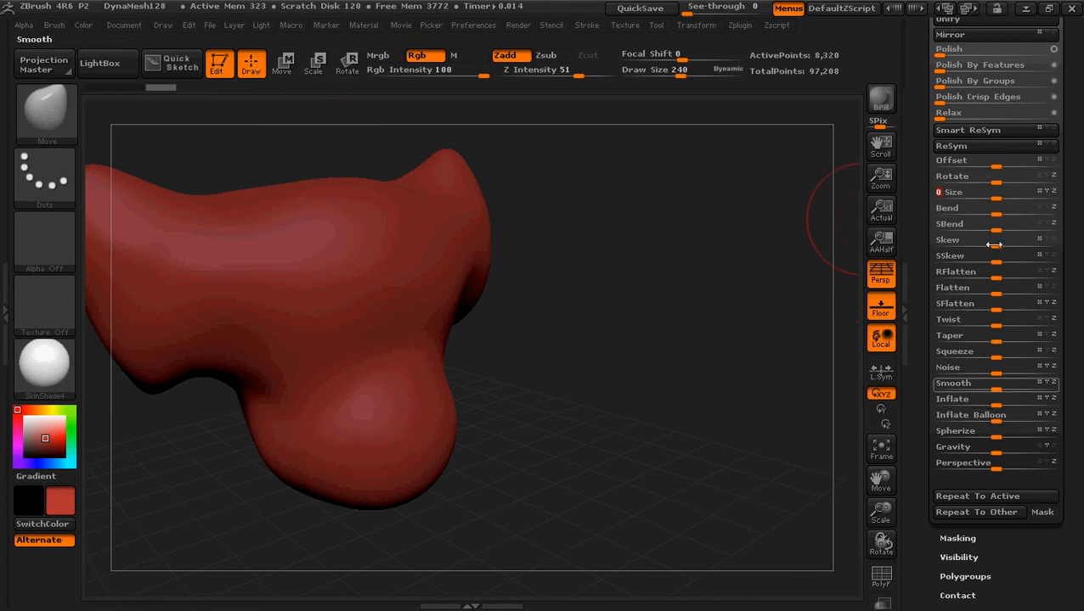
pyautogui.moveTo(1076, 138); pyautogui.dragTo(1079, 169)
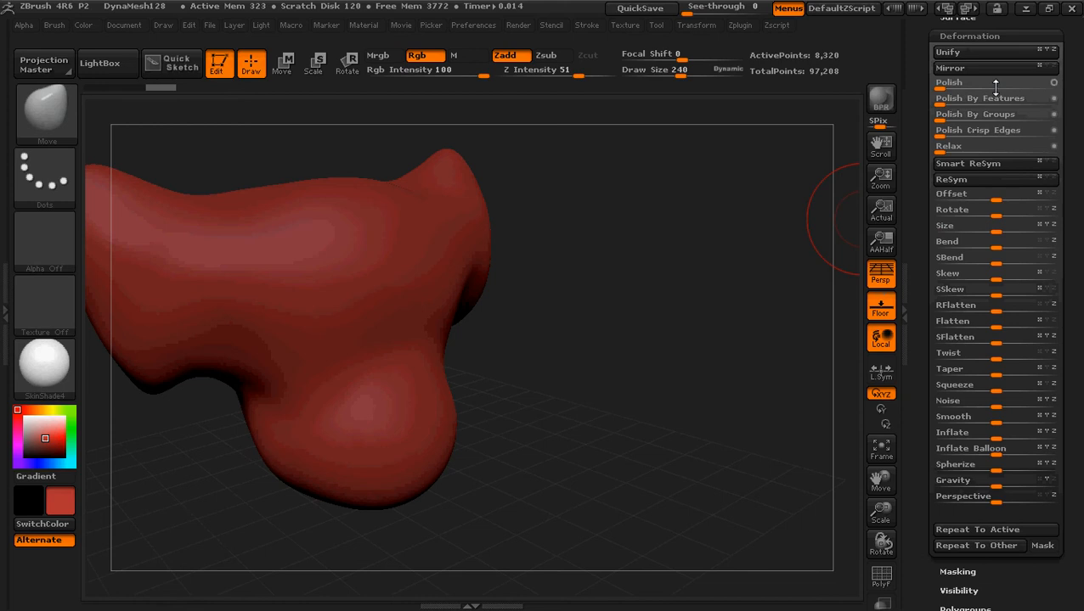
# Offset the sphere sideways along X to one side lobe and forward along Z into its eye area
pyautogui.moveTo(564, 404)
pyautogui.mouseDown()
pyautogui.moveTo(587, 392)
pyautogui.moveTo(709, 427)
pyautogui.moveTo(670, 411)
pyautogui.moveTo(670, 430)
pyautogui.moveTo(679, 412)
pyautogui.mouseUp()
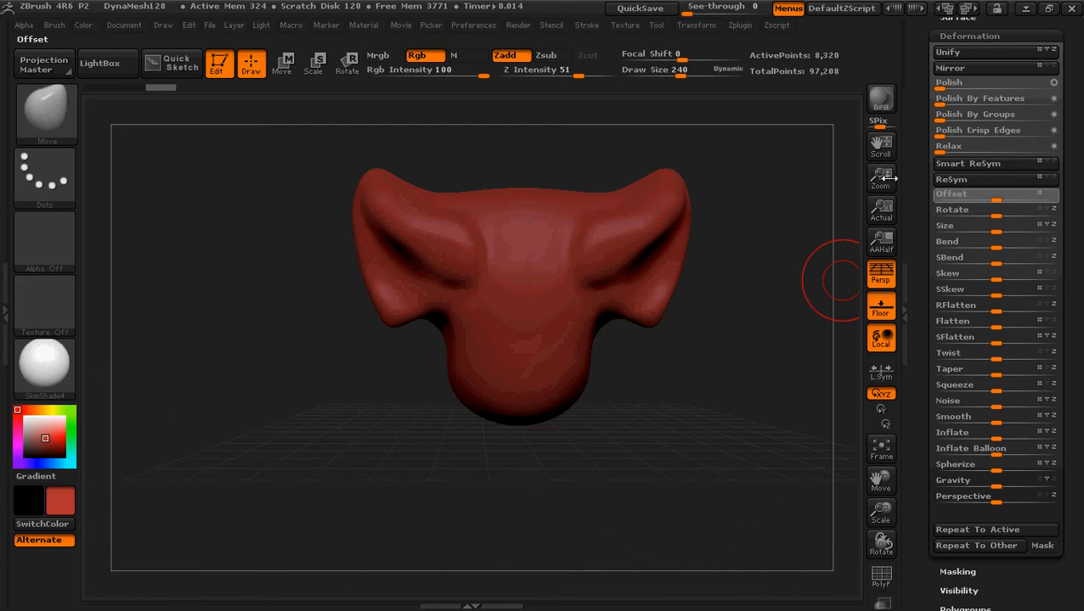
pyautogui.moveTo(996, 199); pyautogui.dragTo(976, 197)
pyautogui.moveTo(725, 431); pyautogui.dragTo(653, 427)
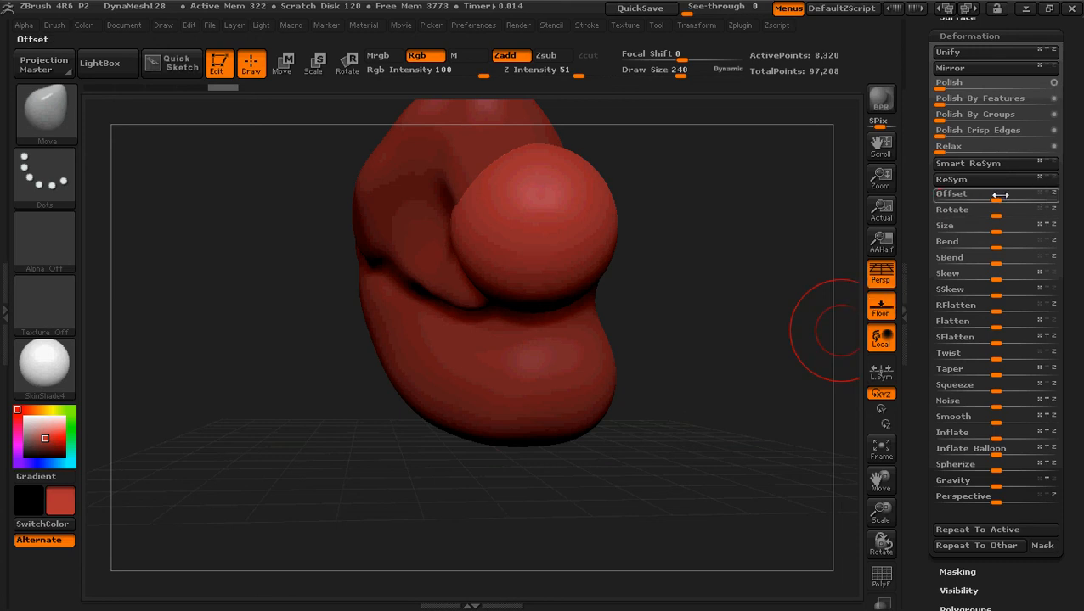
pyautogui.moveTo(999, 196); pyautogui.dragTo(1037, 197)
pyautogui.moveTo(642, 269)
pyautogui.mouseDown()
pyautogui.moveTo(731, 271)
pyautogui.moveTo(756, 229)
pyautogui.moveTo(638, 348)
pyautogui.moveTo(617, 354)
pyautogui.mouseUp()
pyautogui.keyDown('alt'); pyautogui.moveTo(681, 250); pyautogui.dragTo(665, 307); pyautogui.keyUp('alt')
pyautogui.press('ctrl')
pyautogui.keyDown('ctrl'); pyautogui.moveTo(745, 313); pyautogui.dragTo(742, 378, button='right'); pyautogui.keyUp('ctrl')
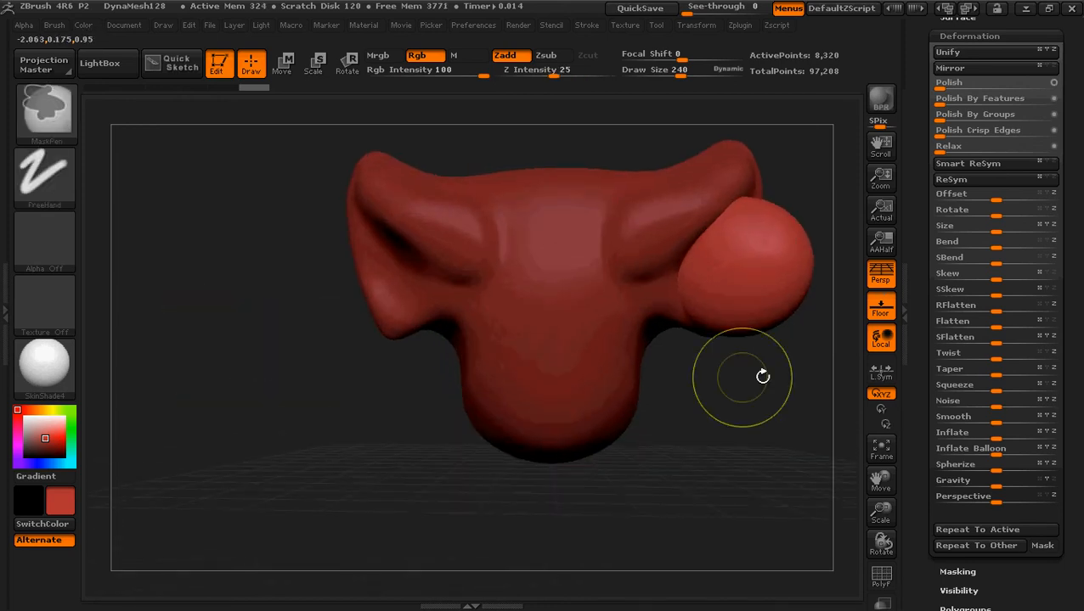
# Adjust the eye sphere's height with a Y offset and shift it inward with an X offset beneath the brow
pyautogui.moveTo(769, 375)
pyautogui.keyDown('alt'); pyautogui.mouseDown()
pyautogui.moveTo(633, 432)
pyautogui.moveTo(692, 426)
pyautogui.moveTo(671, 426)
pyautogui.moveTo(810, 343)
pyautogui.mouseUp(); pyautogui.keyUp('alt')
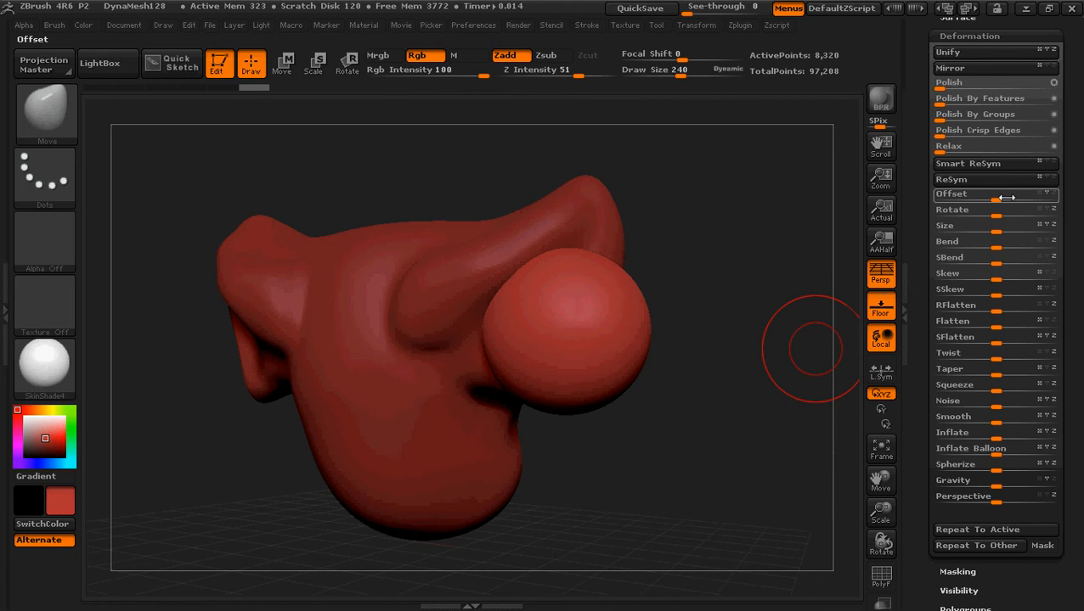
pyautogui.moveTo(989, 179); pyautogui.dragTo(981, 175)
pyautogui.moveTo(750, 290); pyautogui.dragTo(772, 310)
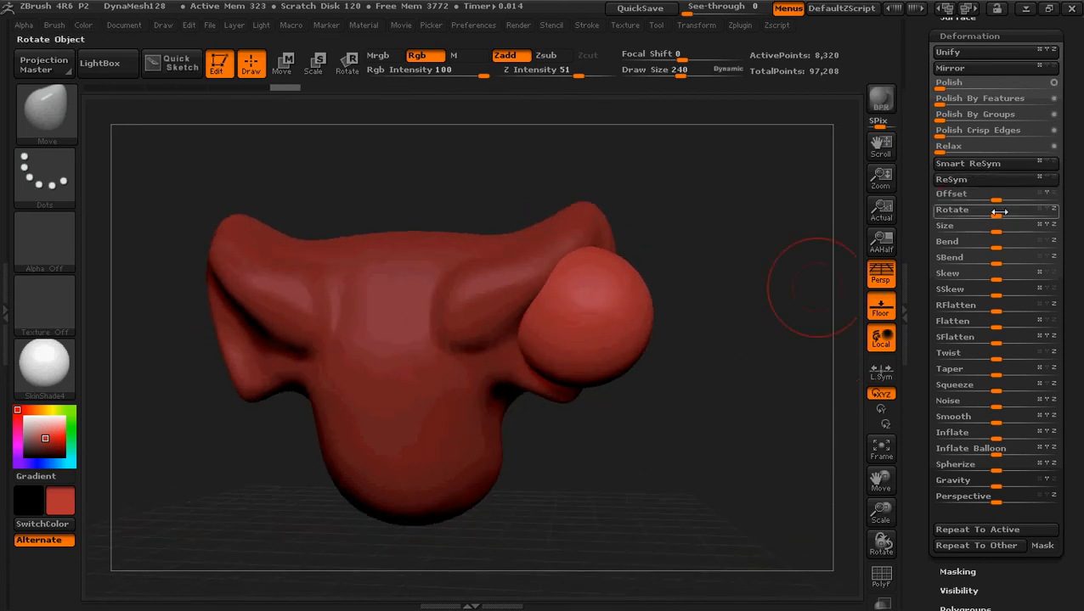
pyautogui.click(1052, 194)
pyautogui.moveTo(1051, 194); pyautogui.dragTo(1039, 191)
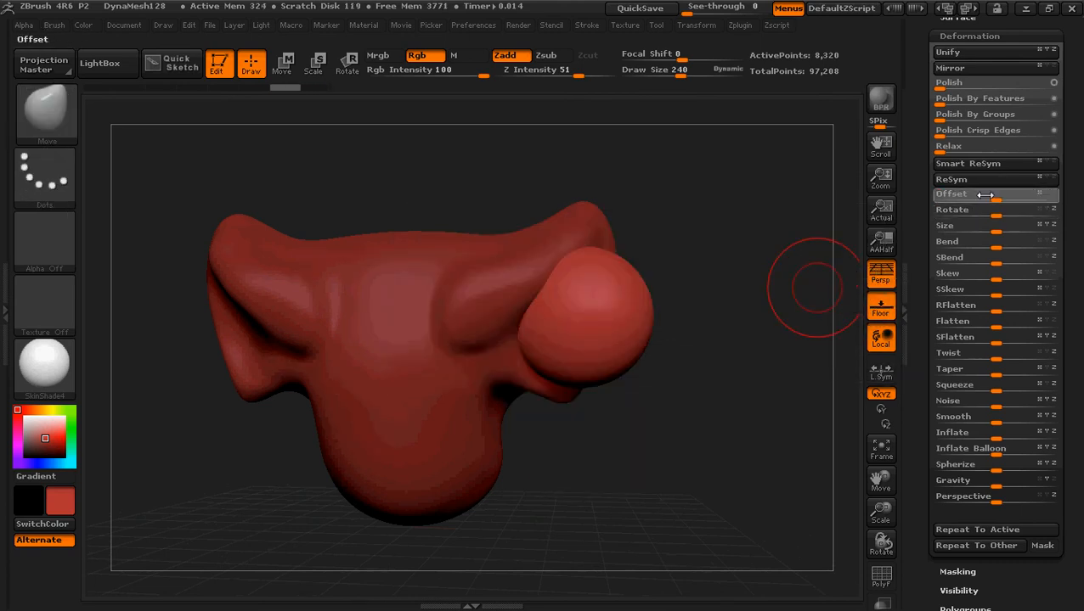
pyautogui.moveTo(996, 194); pyautogui.dragTo(1010, 193)
pyautogui.moveTo(699, 338)
pyautogui.mouseDown()
pyautogui.moveTo(653, 411)
pyautogui.moveTo(667, 411)
pyautogui.moveTo(698, 478)
pyautogui.moveTo(665, 452)
pyautogui.moveTo(673, 399)
pyautogui.moveTo(648, 394)
pyautogui.moveTo(623, 425)
pyautogui.moveTo(648, 420)
pyautogui.mouseUp()
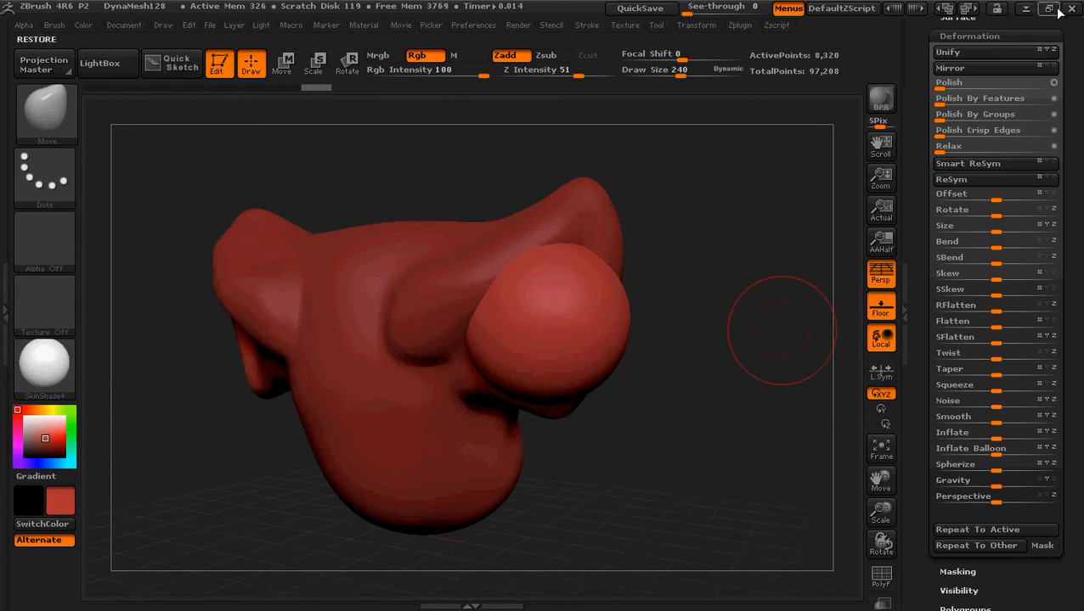
# Compare the eye placement with the Scuba Shark reference illustration and return to ZBrush
pyautogui.click(1027, 7)
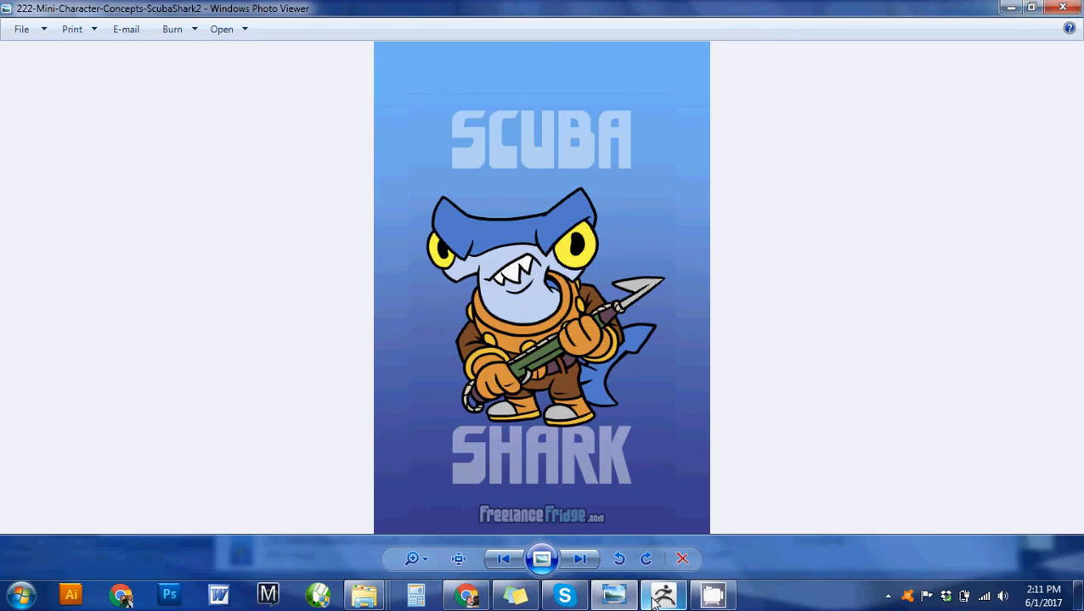
pyautogui.moveTo(653, 601)
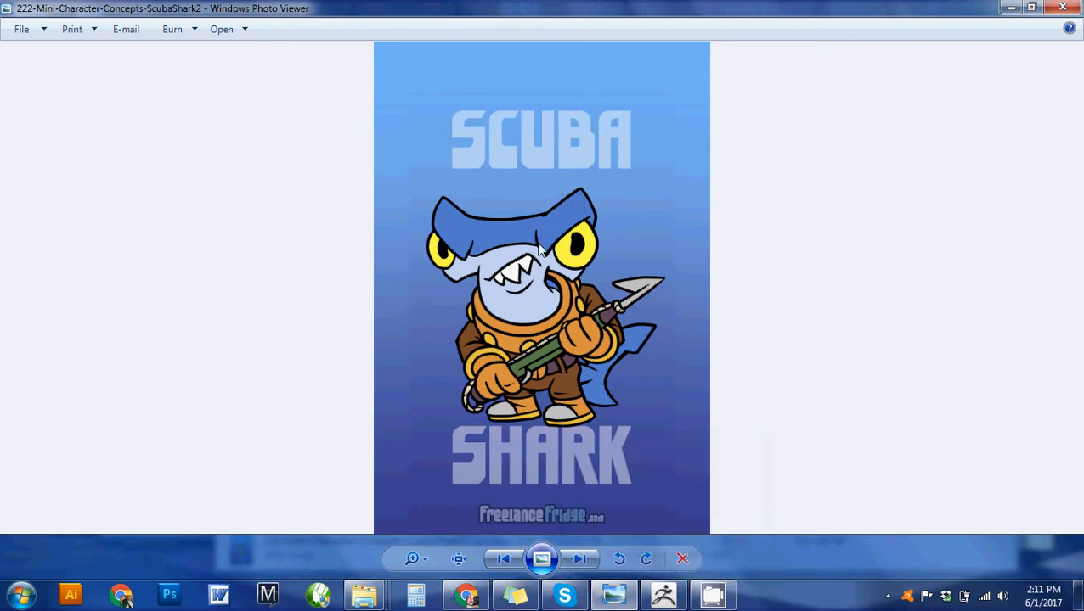
pyautogui.click(663, 595)
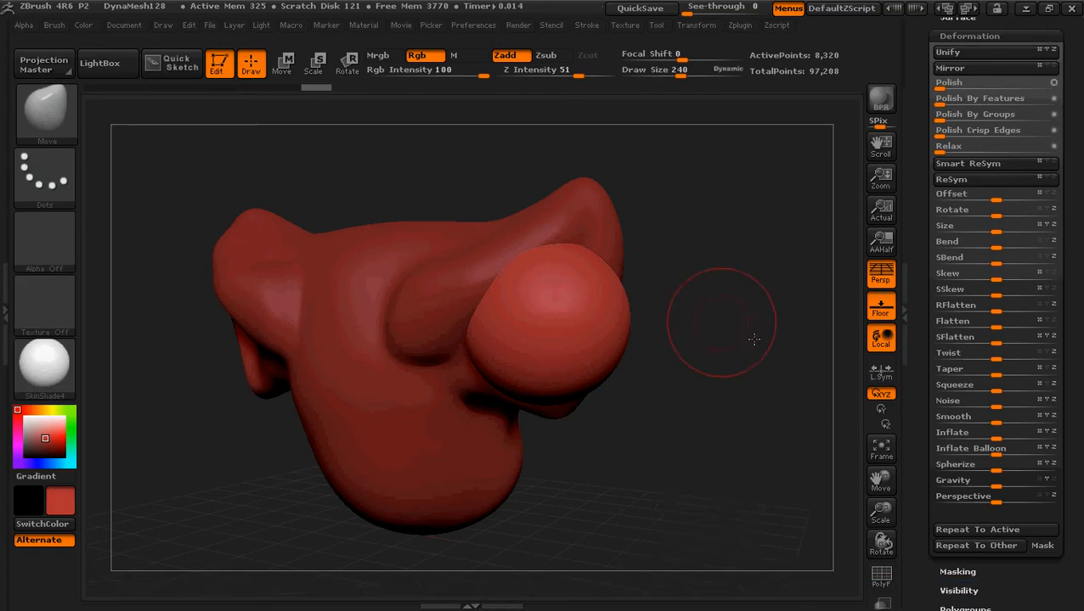
# Make the head the active subtool and reshape the upper corners of its side lobes with the Move brush at draw size 424
pyautogui.keyDown('alt'); pyautogui.click(400, 279); pyautogui.keyUp('alt')
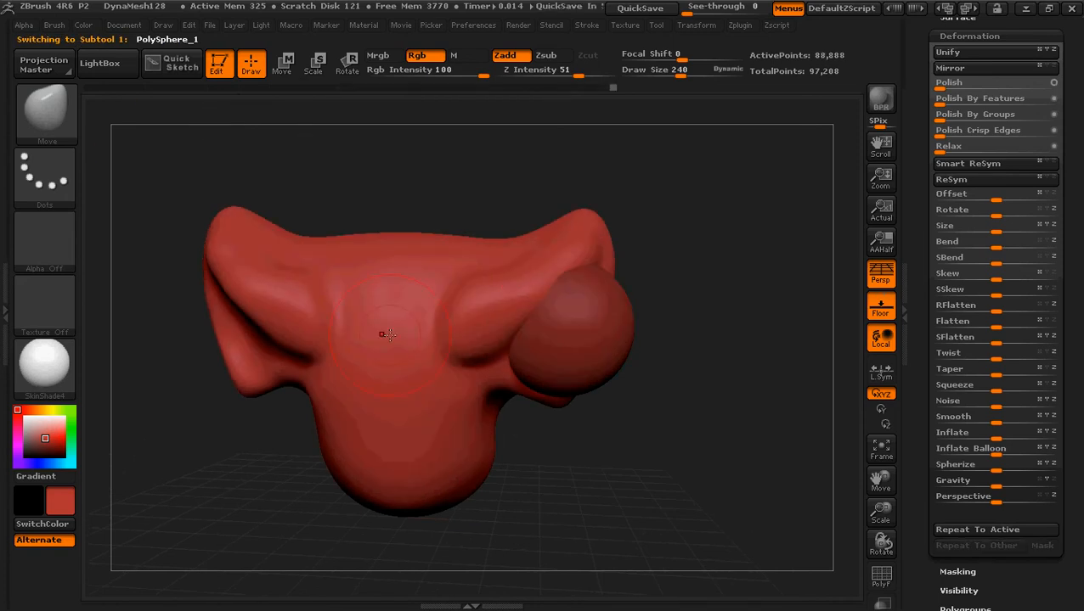
pyautogui.keyDown('alt'); pyautogui.click(588, 340); pyautogui.keyUp('alt')
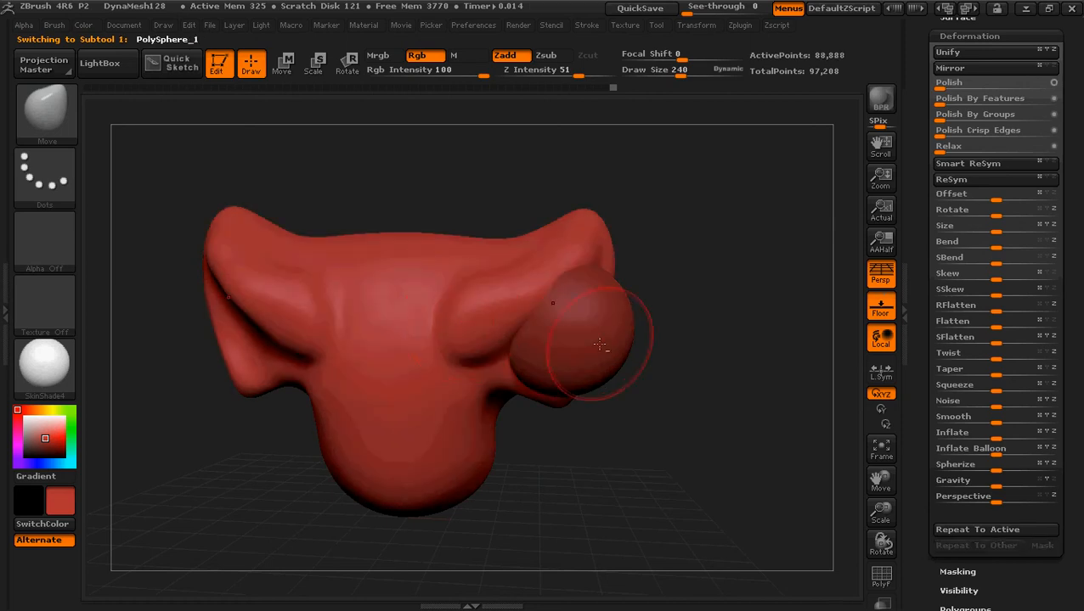
pyautogui.keyDown('alt'); pyautogui.click(484, 295); pyautogui.keyUp('alt')
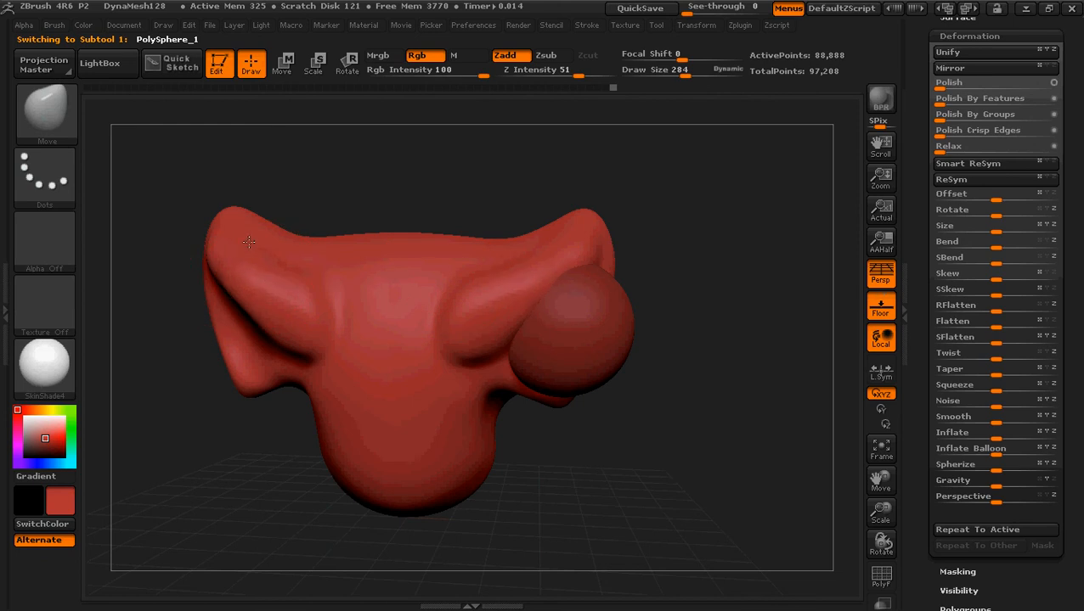
pyautogui.moveTo(250, 254); pyautogui.dragTo(250, 274)
pyautogui.moveTo(302, 224)
pyautogui.keyDown('shift'); pyautogui.mouseDown()
pyautogui.moveTo(293, 248)
pyautogui.moveTo(270, 210)
pyautogui.moveTo(301, 235)
pyautogui.mouseUp(); pyautogui.keyUp('shift')
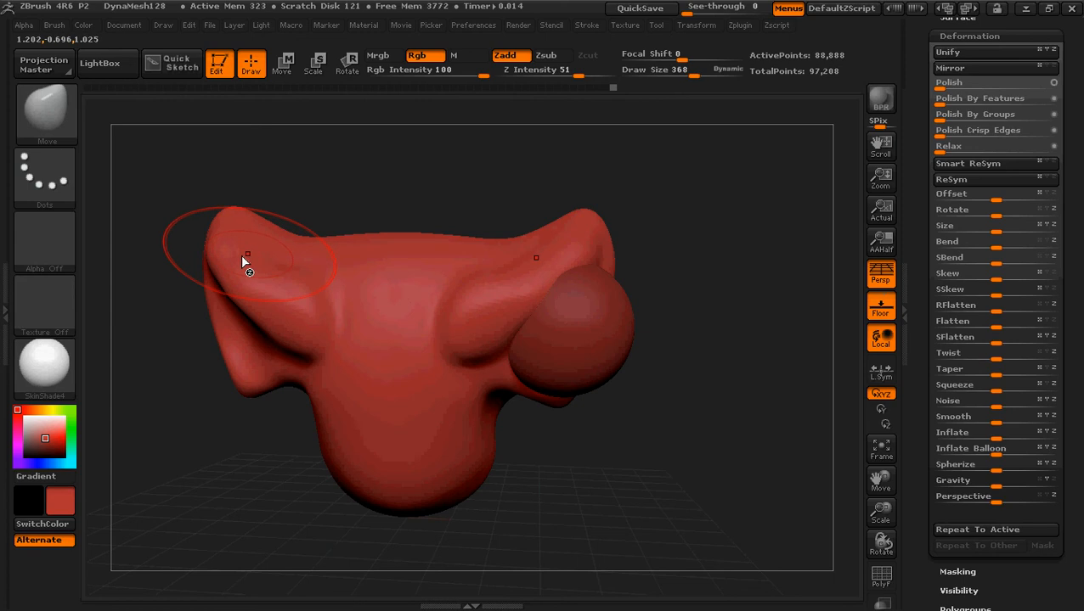
pyautogui.press(']')
pyautogui.moveTo(240, 255)
pyautogui.mouseDown()
pyautogui.moveTo(261, 204)
pyautogui.moveTo(262, 214)
pyautogui.mouseUp()
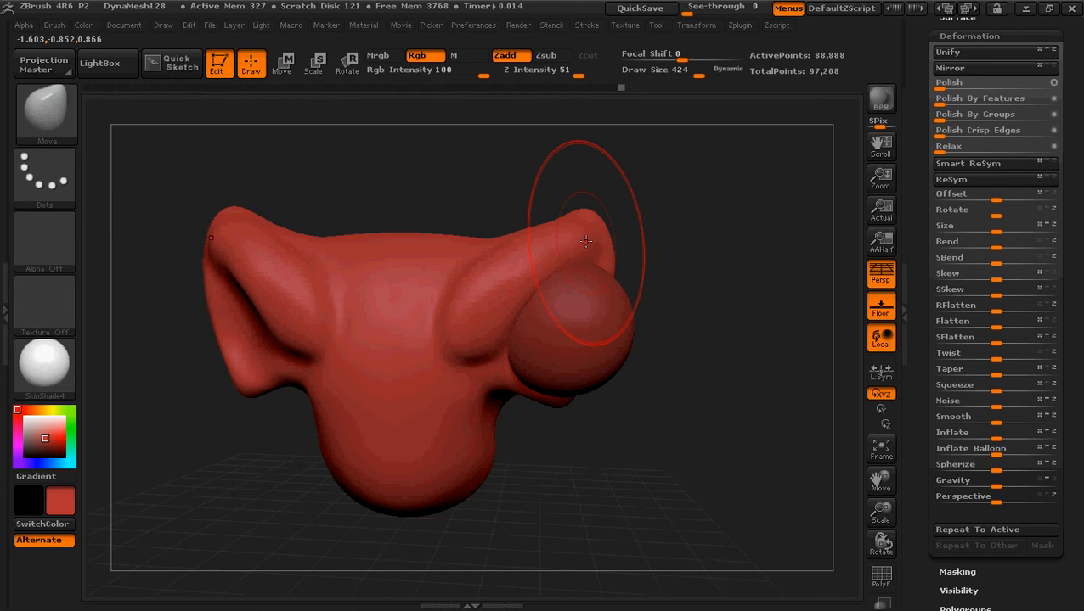
pyautogui.moveTo(587, 231); pyautogui.dragTo(579, 233)
pyautogui.moveTo(678, 228); pyautogui.dragTo(629, 228)
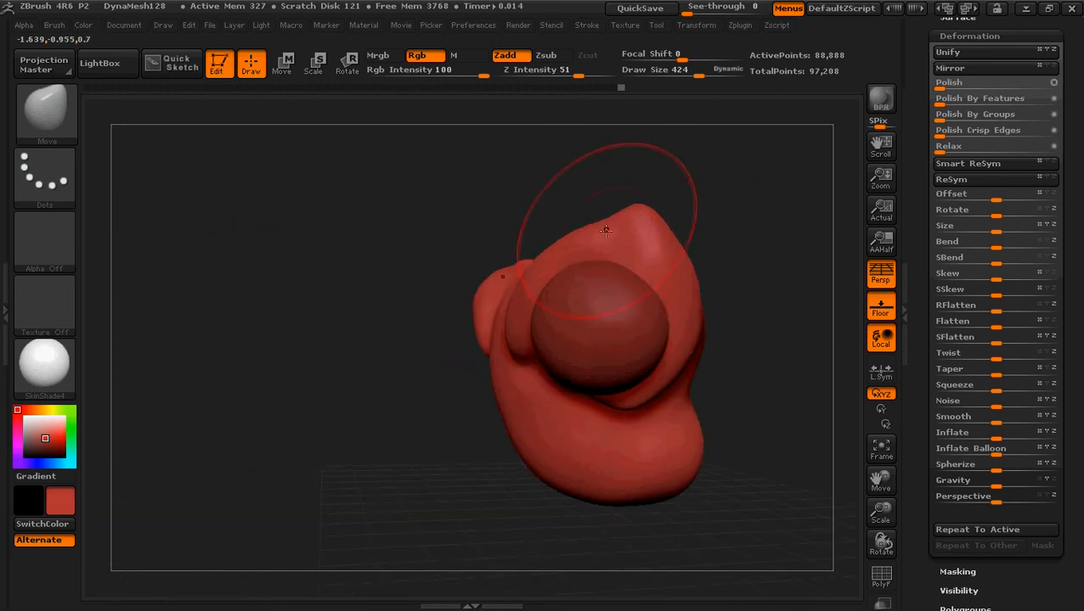
# Adjust the top contour of the lobe above the eye sphere, reducing the Move brush to draw size 220
pyautogui.moveTo(288, 346)
pyautogui.mouseDown()
pyautogui.moveTo(363, 349)
pyautogui.moveTo(299, 351)
pyautogui.mouseUp()
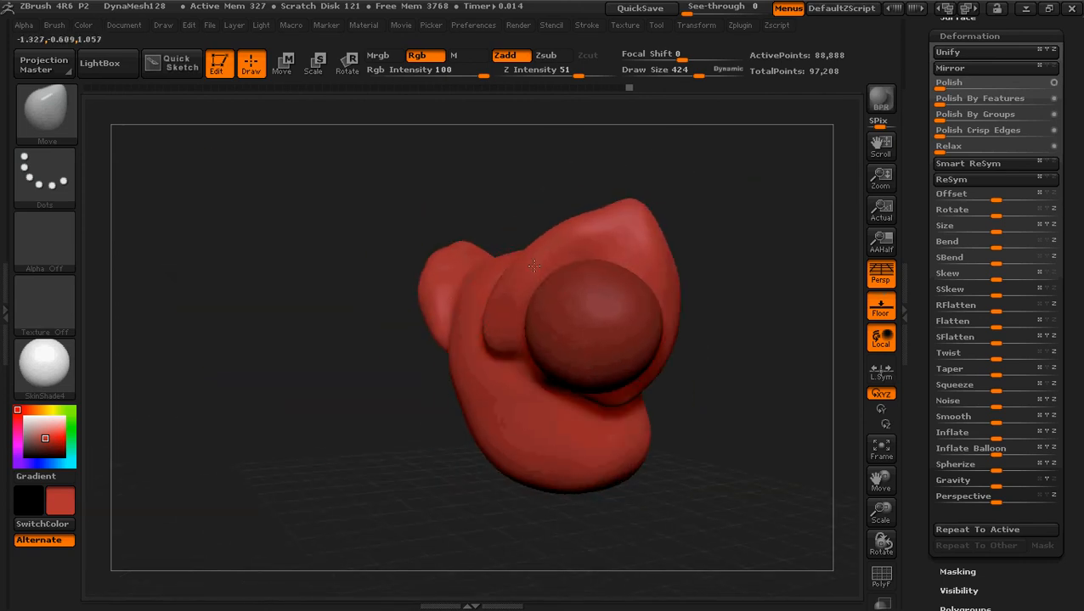
pyautogui.moveTo(237, 251); pyautogui.dragTo(183, 314)
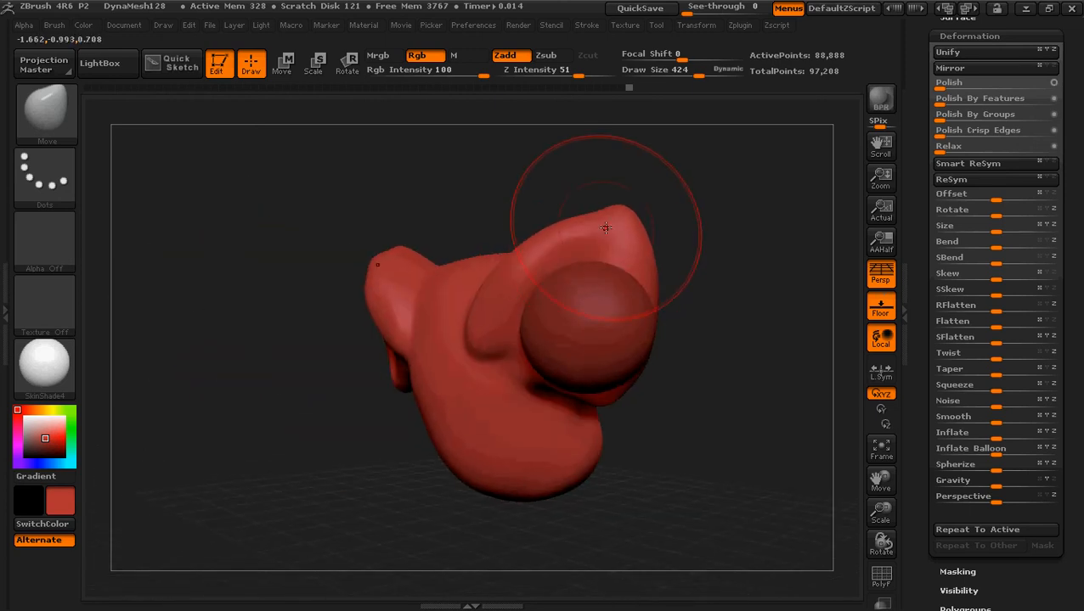
pyautogui.press('[')
pyautogui.press('[')
pyautogui.press('[')
pyautogui.moveTo(594, 216); pyautogui.dragTo(592, 211)
pyautogui.press('[')
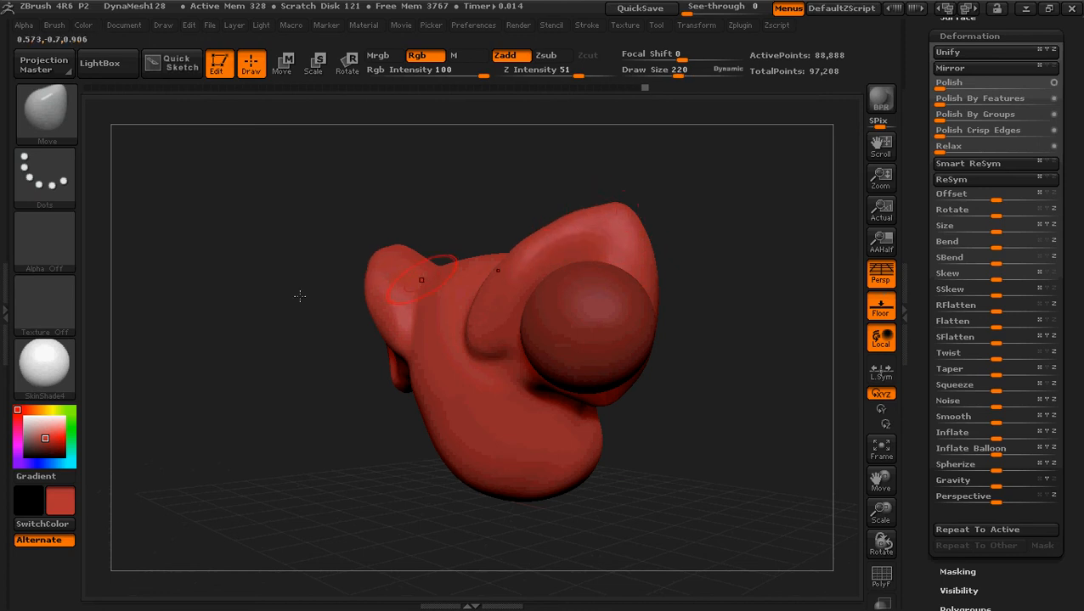
pyautogui.moveTo(253, 310); pyautogui.dragTo(425, 281)
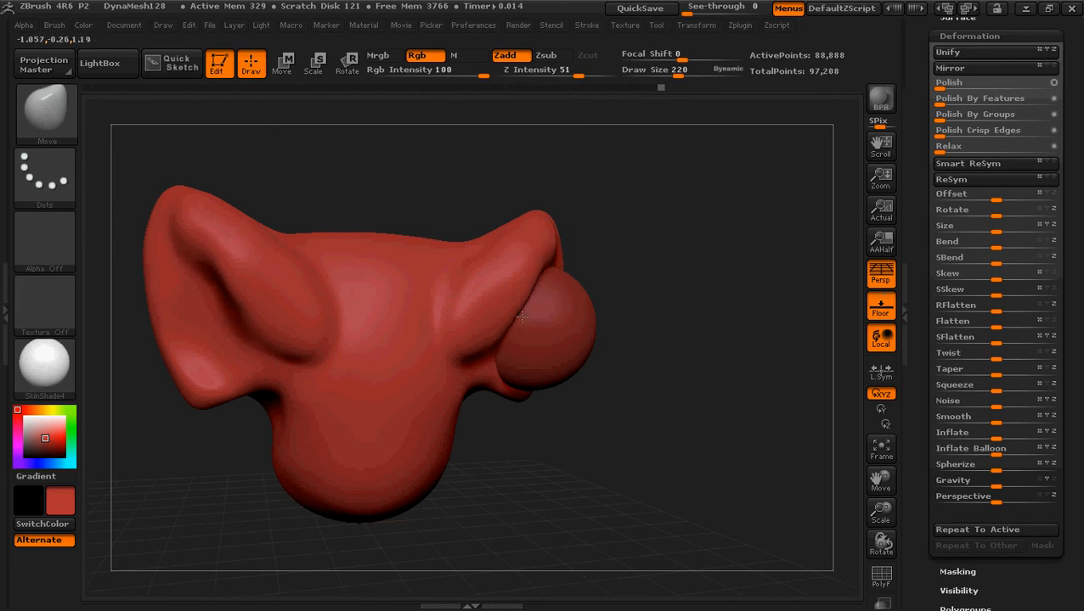
# Pull the outer brow edge over the eye sphere with the Move brush at draw size 168
pyautogui.moveTo(710, 279)
pyautogui.mouseDown()
pyautogui.moveTo(676, 259)
pyautogui.moveTo(679, 288)
pyautogui.moveTo(709, 280)
pyautogui.moveTo(580, 254)
pyautogui.moveTo(648, 269)
pyautogui.mouseUp()
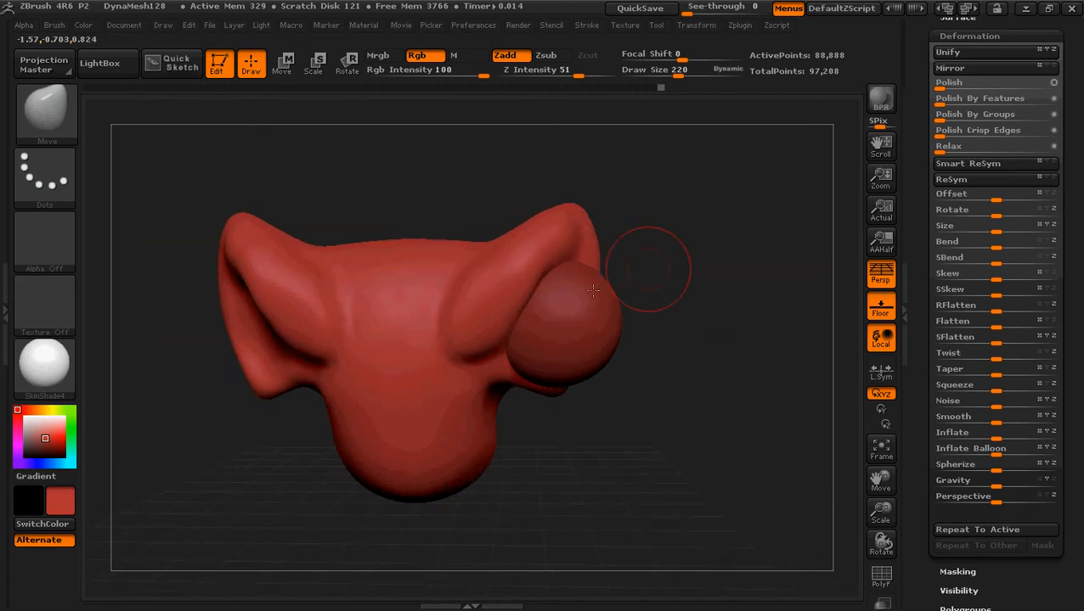
pyautogui.press('[')
pyautogui.press('[')
pyautogui.press('[')
pyautogui.moveTo(548, 266); pyautogui.dragTo(590, 243)
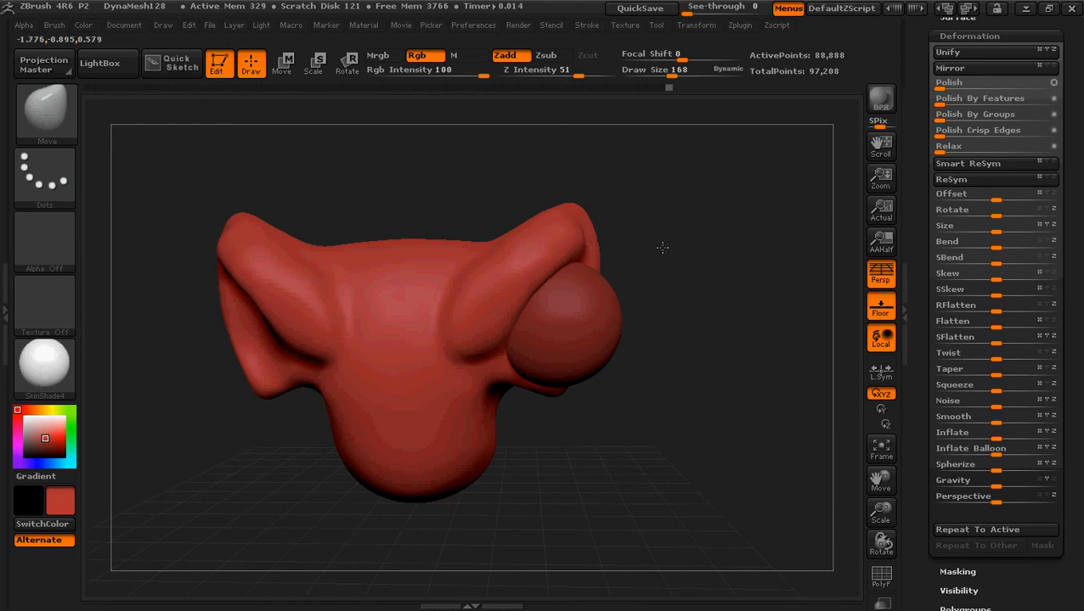
pyautogui.moveTo(662, 247)
pyautogui.mouseDown()
pyautogui.moveTo(639, 253)
pyautogui.moveTo(668, 257)
pyautogui.moveTo(643, 276)
pyautogui.mouseUp()
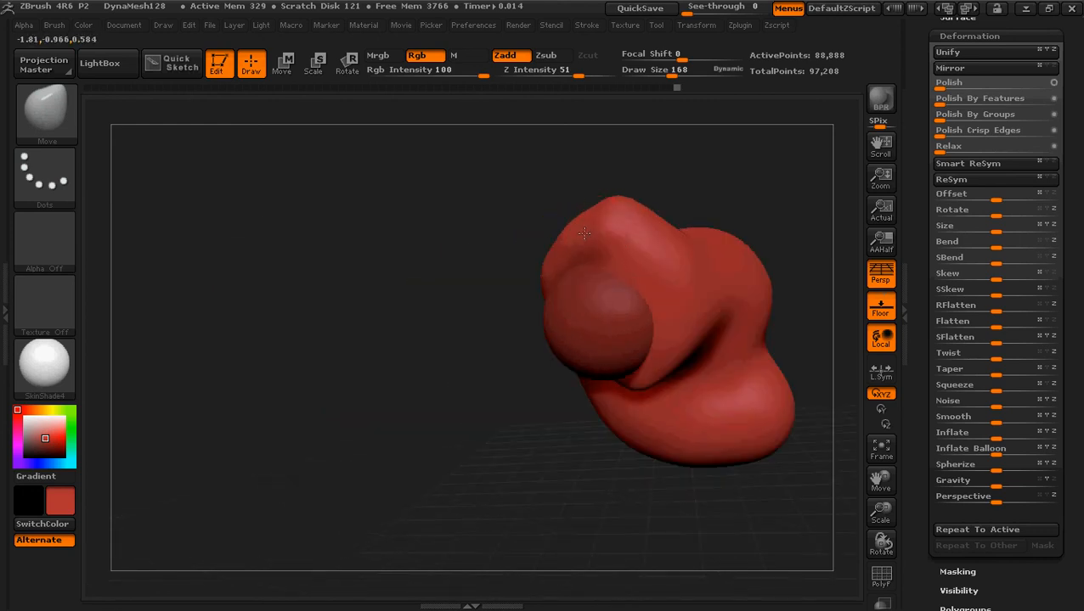
# Shape the lobe's outer tip and the edge behind the eye sphere with small Move strokes from the back and side
pyautogui.moveTo(394, 281)
pyautogui.mouseDown()
pyautogui.moveTo(484, 325)
pyautogui.moveTo(648, 247)
pyautogui.moveTo(659, 271)
pyautogui.moveTo(585, 255)
pyautogui.moveTo(641, 229)
pyautogui.moveTo(609, 195)
pyautogui.moveTo(617, 176)
pyautogui.moveTo(624, 182)
pyautogui.mouseUp()
pyautogui.moveTo(677, 208); pyautogui.dragTo(641, 229)
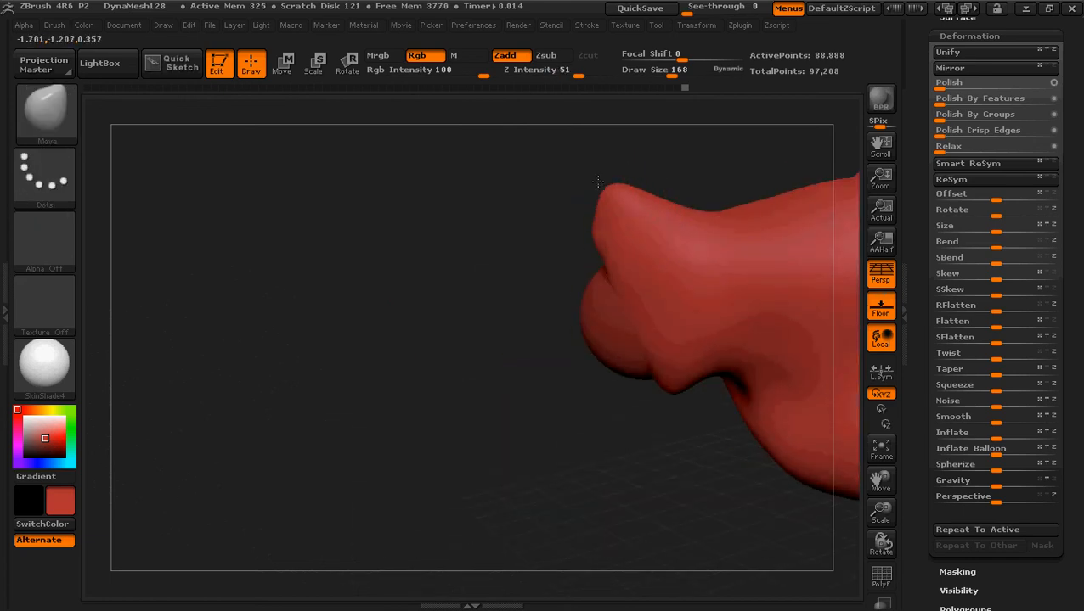
pyautogui.moveTo(455, 248)
pyautogui.mouseDown()
pyautogui.moveTo(569, 242)
pyautogui.moveTo(667, 219)
pyautogui.mouseUp()
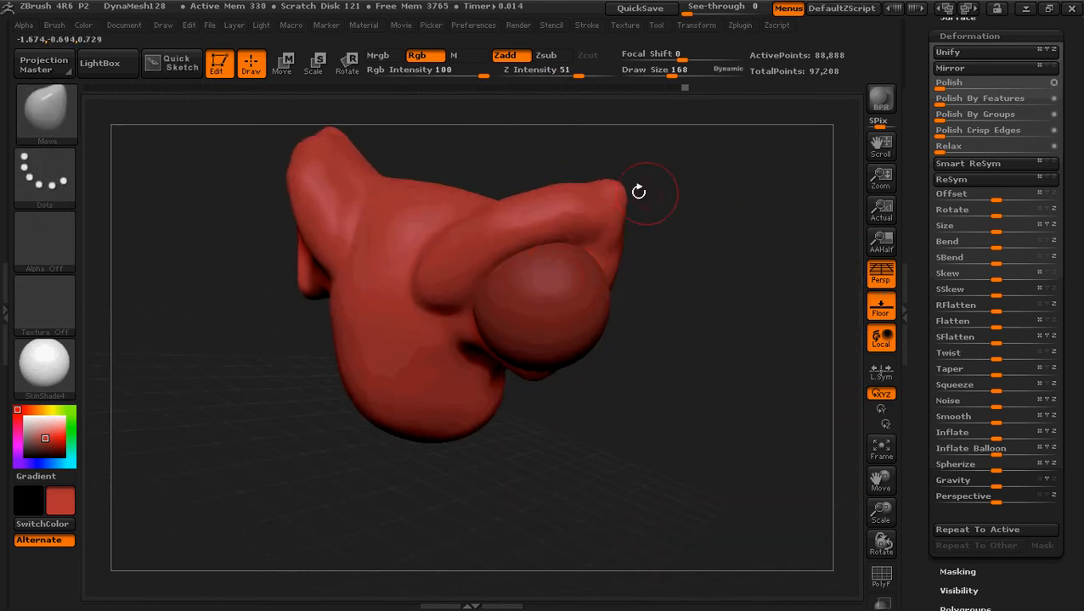
pyautogui.moveTo(601, 186); pyautogui.dragTo(596, 184)
pyautogui.moveTo(737, 248); pyautogui.dragTo(700, 252)
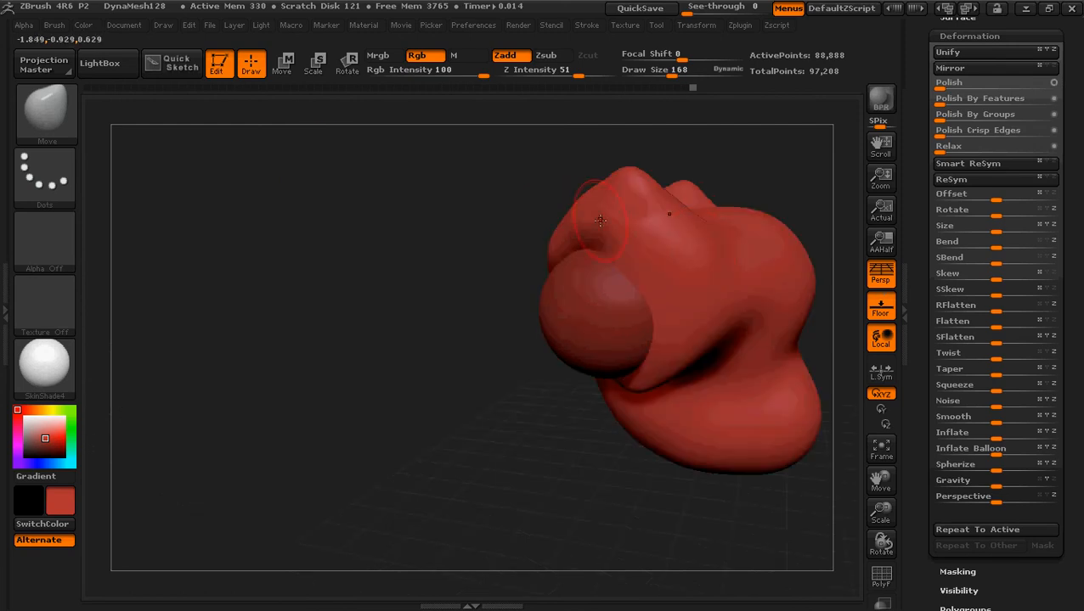
pyautogui.moveTo(560, 237); pyautogui.dragTo(558, 236)
pyautogui.moveTo(392, 274); pyautogui.dragTo(612, 263)
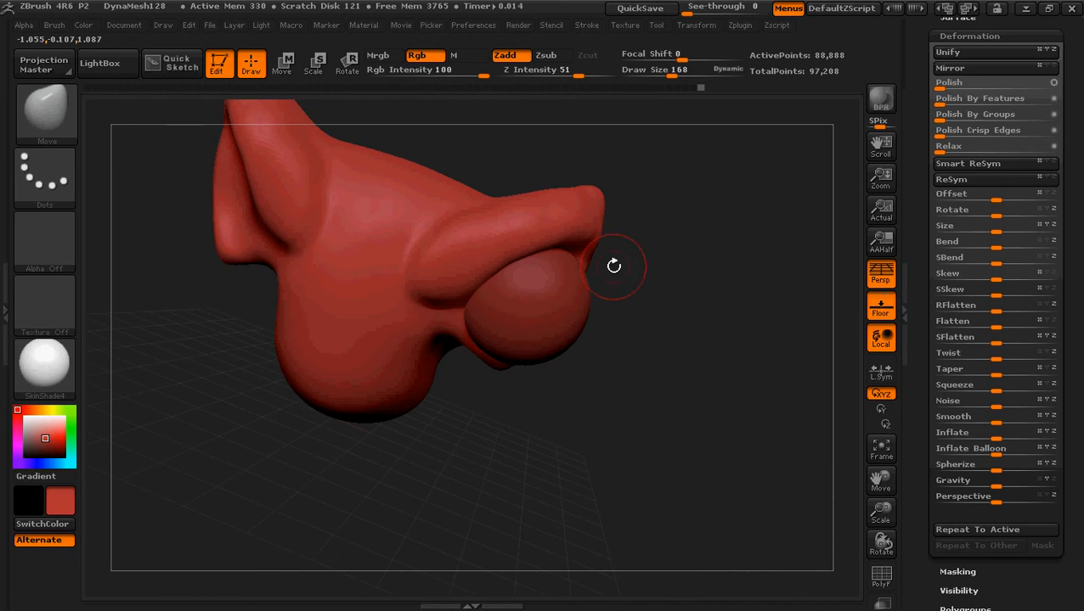
# Smooth the outer corner of the brow above the eye sphere with the Smooth brush
pyautogui.press('shift')
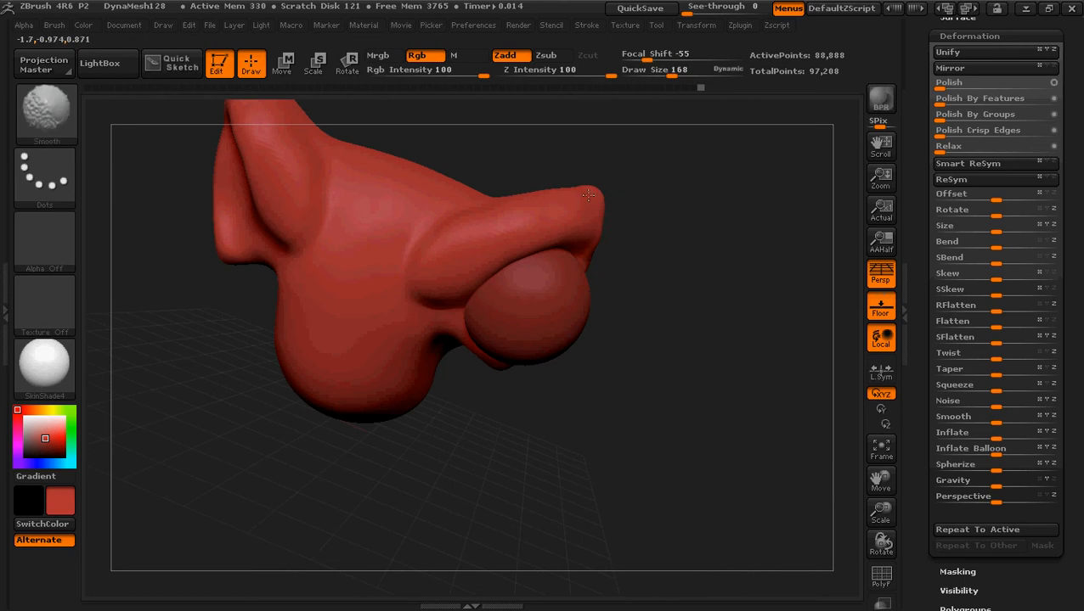
pyautogui.moveTo(685, 271); pyautogui.dragTo(559, 225)
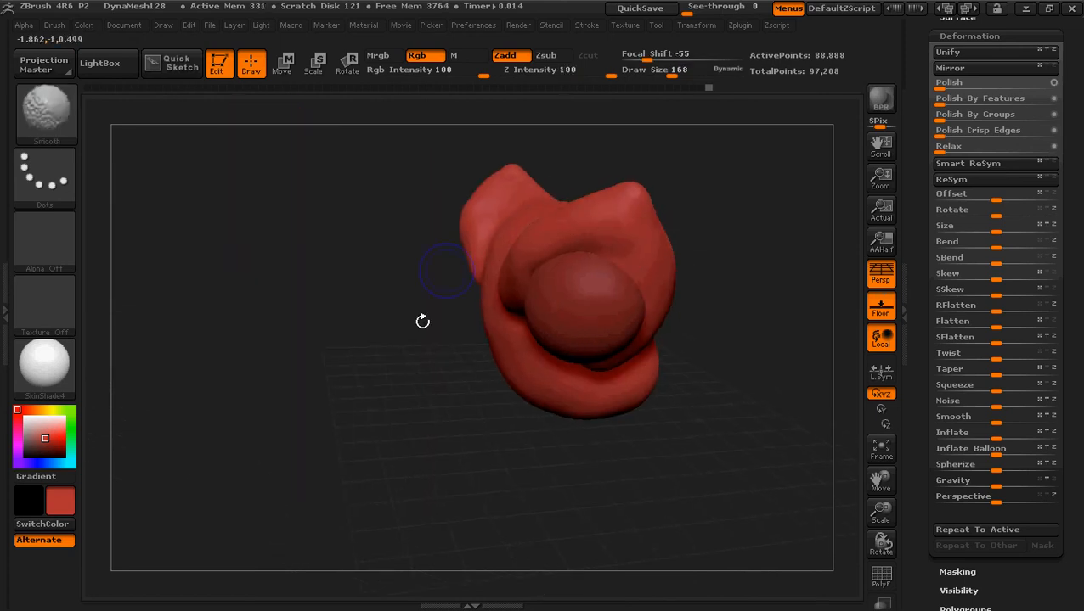
pyautogui.moveTo(423, 321)
pyautogui.mouseDown()
pyautogui.moveTo(436, 346)
pyautogui.moveTo(484, 339)
pyautogui.mouseUp()
pyautogui.press('shift')
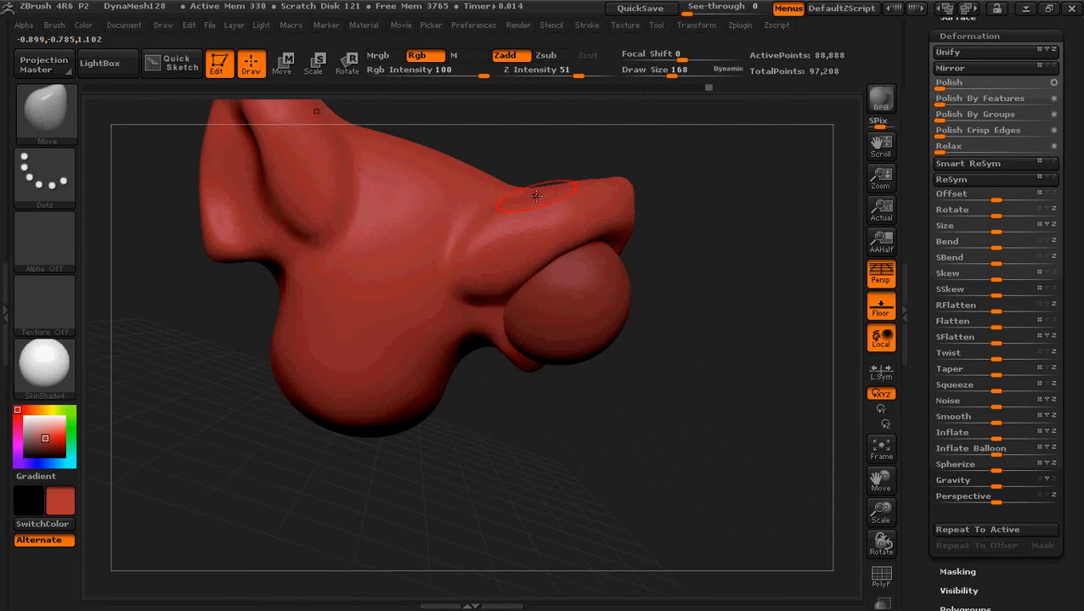
# Raise the upper edge of the brow near its outer tip with the Move brush enlarged to draw size 232
pyautogui.moveTo(747, 258)
pyautogui.mouseDown()
pyautogui.moveTo(728, 265)
pyautogui.moveTo(648, 208)
pyautogui.mouseUp()
pyautogui.press(']')
pyautogui.press(']')
pyautogui.press(']')
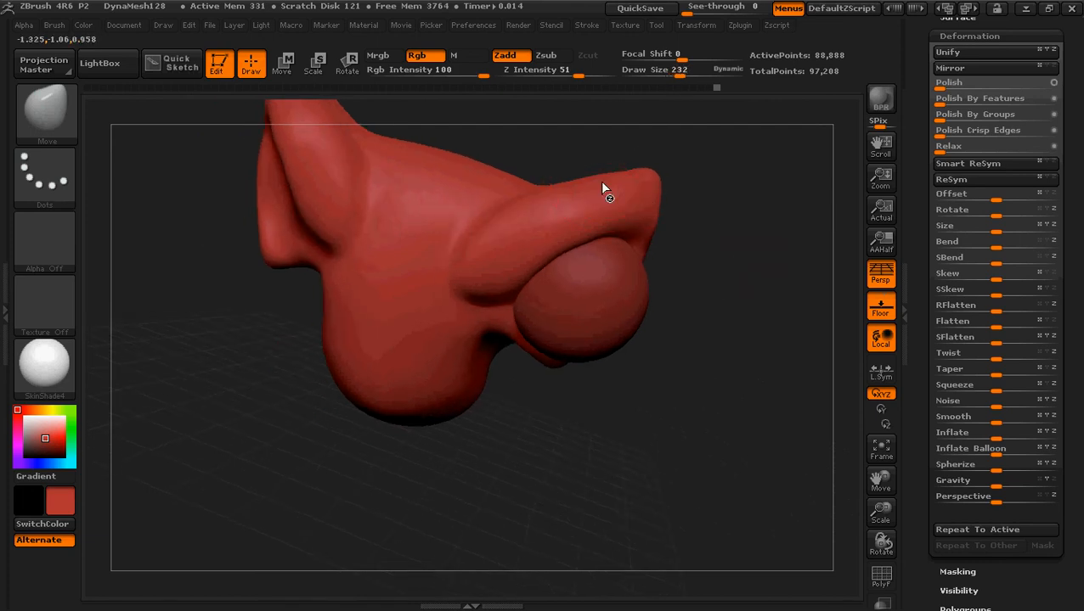
pyautogui.moveTo(599, 180); pyautogui.dragTo(599, 174)
pyautogui.moveTo(739, 198)
pyautogui.mouseDown()
pyautogui.moveTo(750, 227)
pyautogui.moveTo(730, 209)
pyautogui.mouseUp()
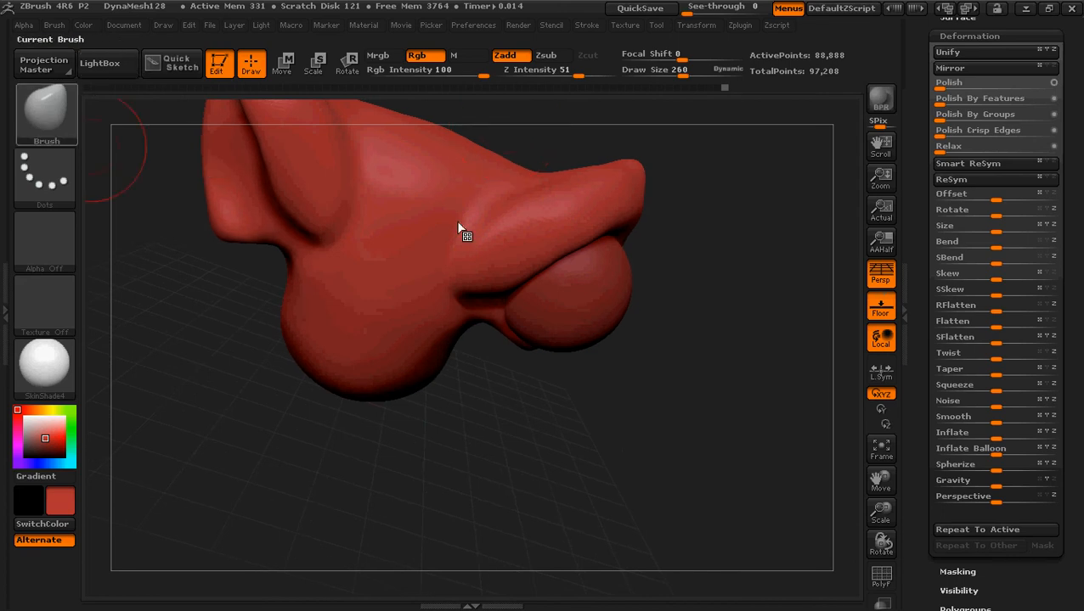
# Thicken the brow ridge above the eye with the Inflat brush at Z intensity 10 and draw size 260
pyautogui.press('b')
pyautogui.press('i')
pyautogui.press('n')
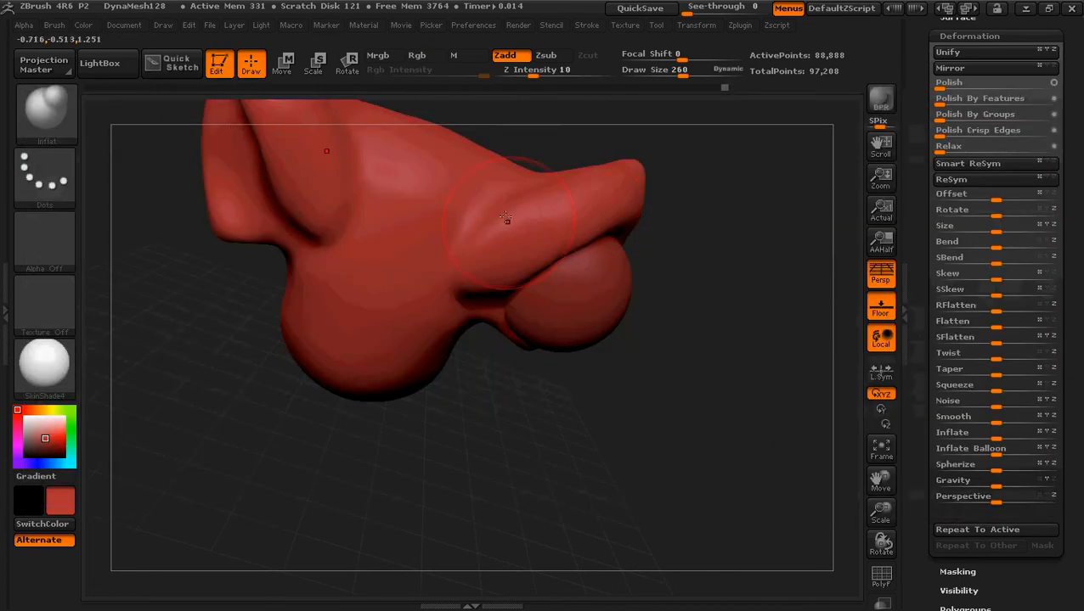
pyautogui.moveTo(508, 221); pyautogui.dragTo(619, 155)
pyautogui.moveTo(679, 197)
pyautogui.mouseDown()
pyautogui.moveTo(701, 206)
pyautogui.moveTo(716, 283)
pyautogui.mouseUp()
pyautogui.moveTo(632, 112)
pyautogui.mouseDown()
pyautogui.moveTo(590, 169)
pyautogui.moveTo(617, 131)
pyautogui.mouseUp()
pyautogui.keyDown('alt'); pyautogui.moveTo(735, 221); pyautogui.dragTo(702, 354); pyautogui.keyUp('alt')
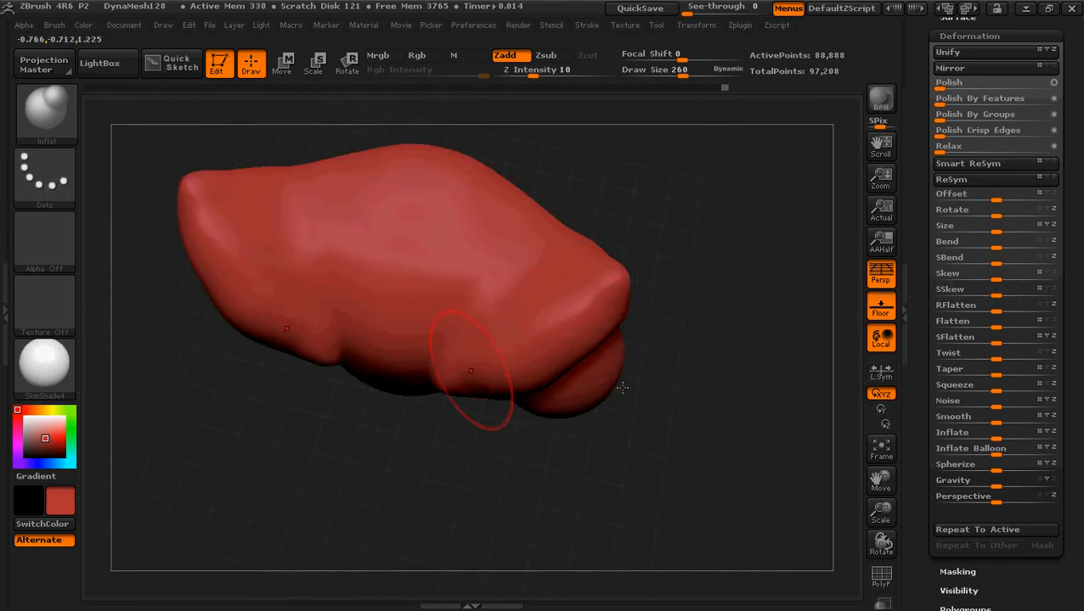
pyautogui.moveTo(697, 344)
pyautogui.mouseDown()
pyautogui.moveTo(735, 320)
pyautogui.moveTo(774, 324)
pyautogui.mouseUp()
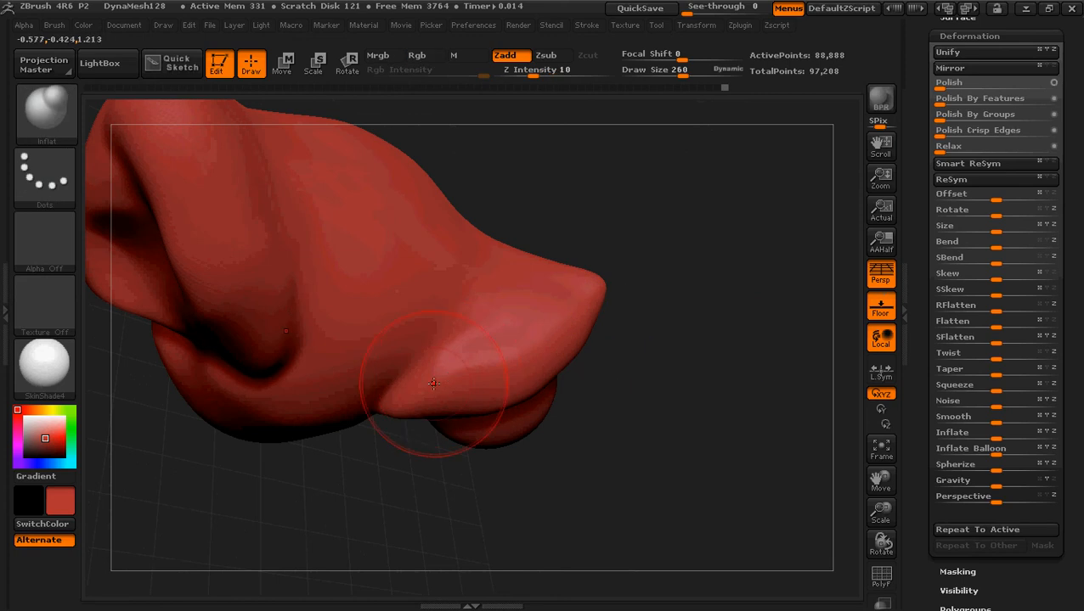
pyautogui.moveTo(433, 384); pyautogui.dragTo(519, 334)
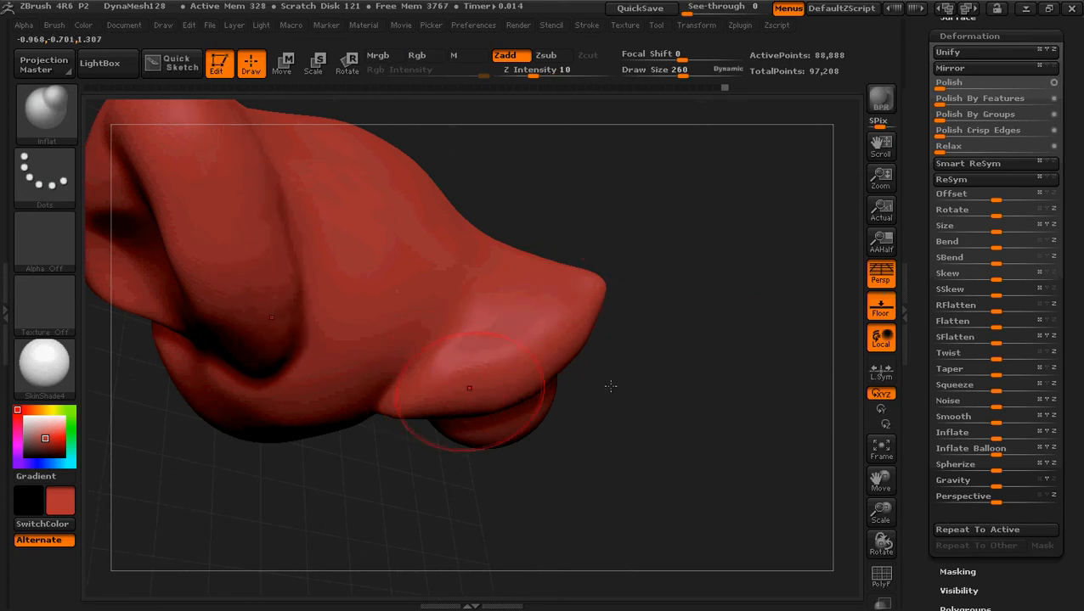
# Even out the top of the thickened brow ridge with further Inflat strokes and the Smooth brush
pyautogui.moveTo(628, 378)
pyautogui.mouseDown()
pyautogui.moveTo(733, 382)
pyautogui.moveTo(721, 447)
pyautogui.moveTo(518, 317)
pyautogui.mouseUp()
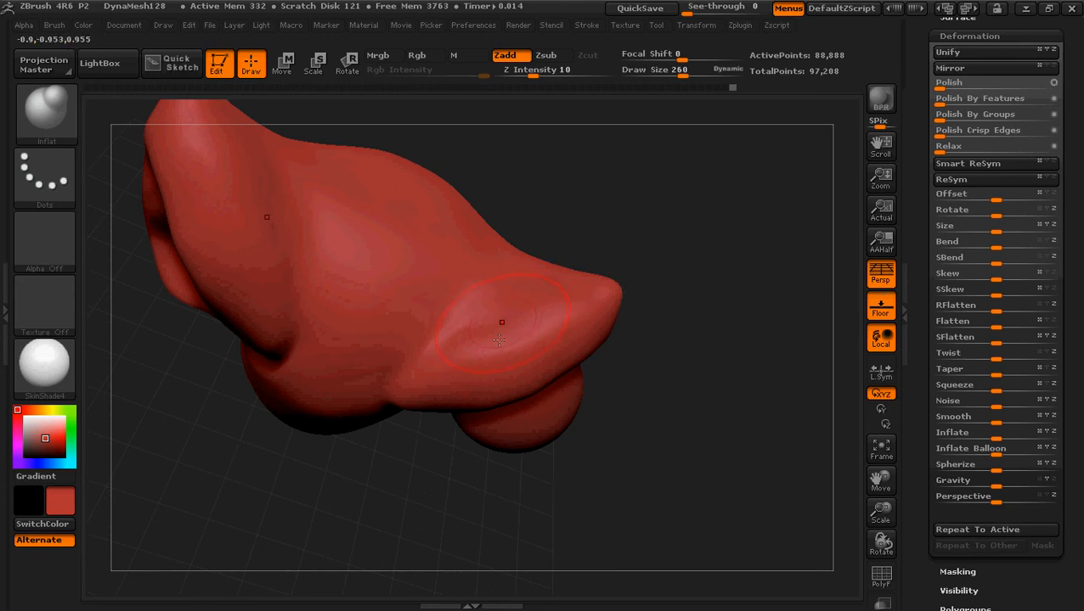
pyautogui.moveTo(690, 374)
pyautogui.mouseDown()
pyautogui.moveTo(705, 389)
pyautogui.moveTo(728, 385)
pyautogui.moveTo(681, 290)
pyautogui.moveTo(563, 346)
pyautogui.mouseUp()
pyautogui.press('shift')
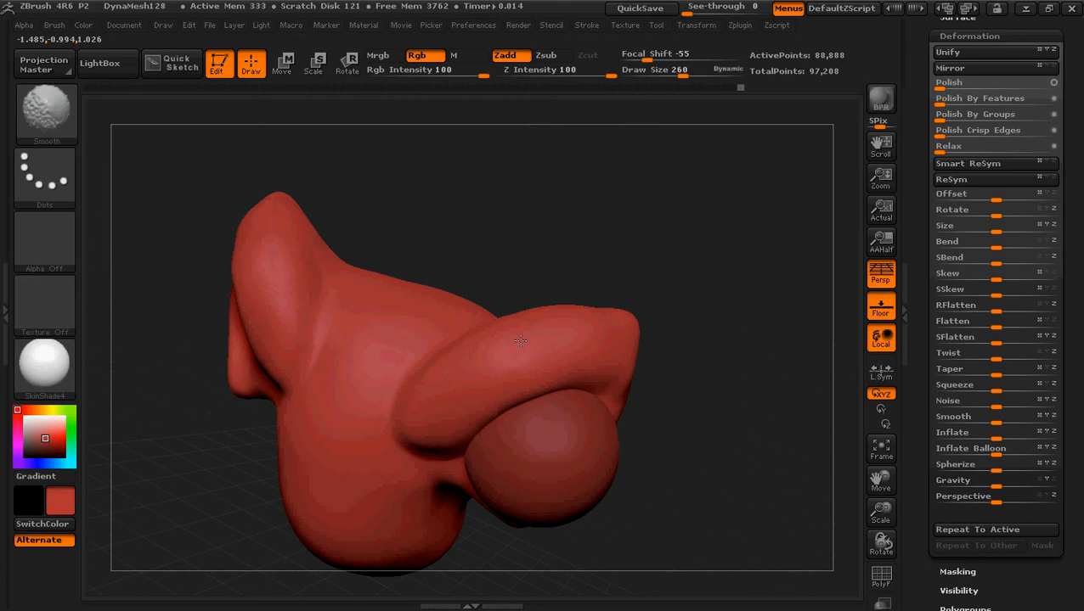
pyautogui.press('b')
pyautogui.press('i')
pyautogui.press('n')
pyautogui.moveTo(709, 409)
pyautogui.mouseDown()
pyautogui.moveTo(741, 386)
pyautogui.moveTo(708, 270)
pyautogui.moveTo(718, 298)
pyautogui.mouseUp()
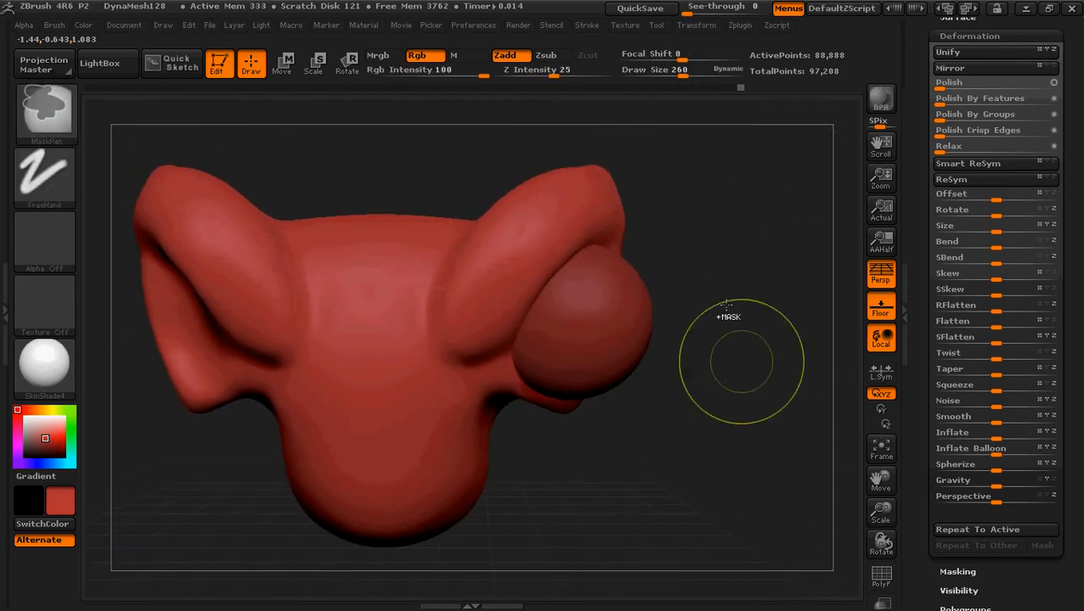
# Compare the head's front view with the Scuba Shark reference illustration and return to ZBrush
pyautogui.keyDown('shift'); pyautogui.moveTo(726, 351); pyautogui.dragTo(726, 292); pyautogui.keyUp('shift')
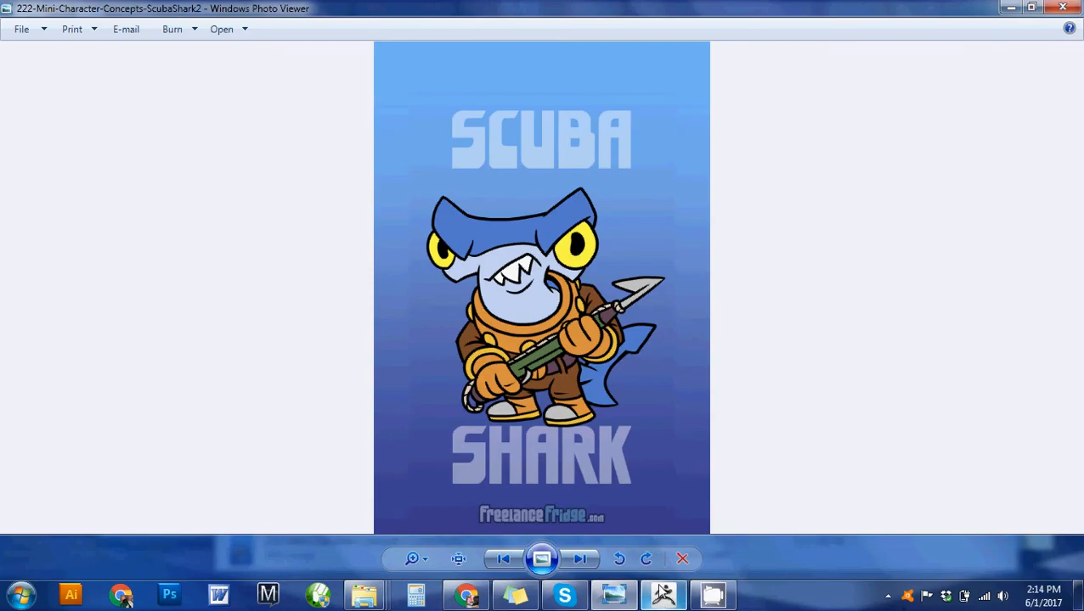
pyautogui.moveTo(664, 594)
pyautogui.moveTo(692, 525)
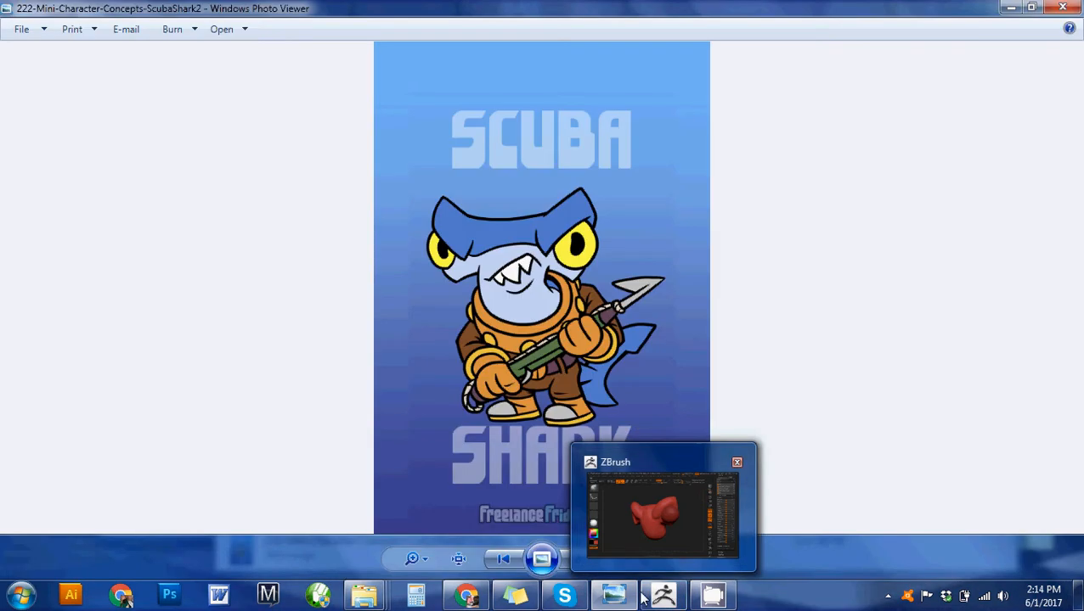
pyautogui.click(663, 596)
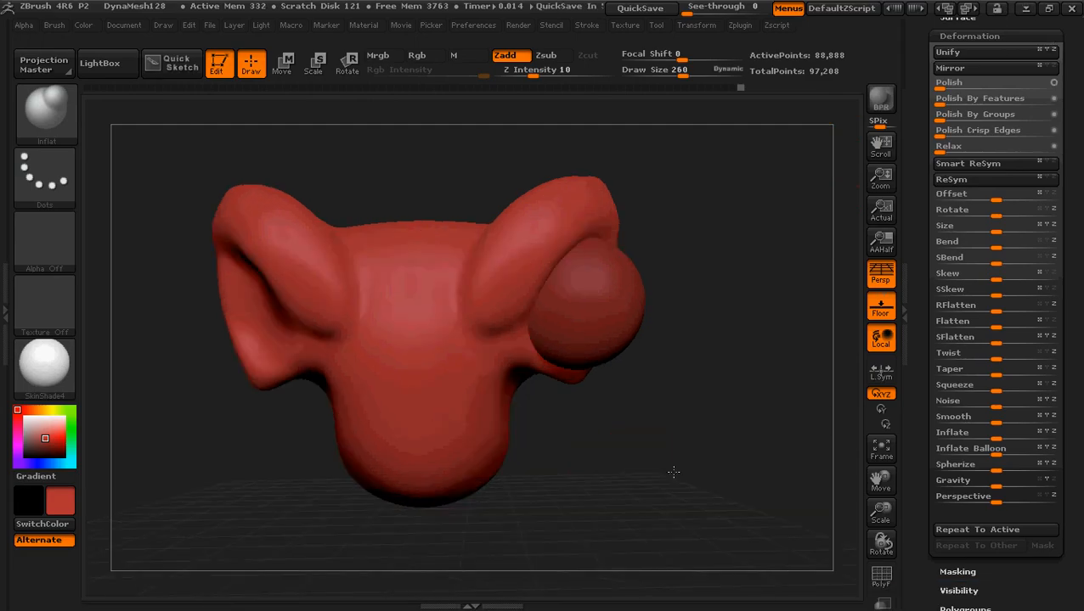
pyautogui.click(1025, 8)
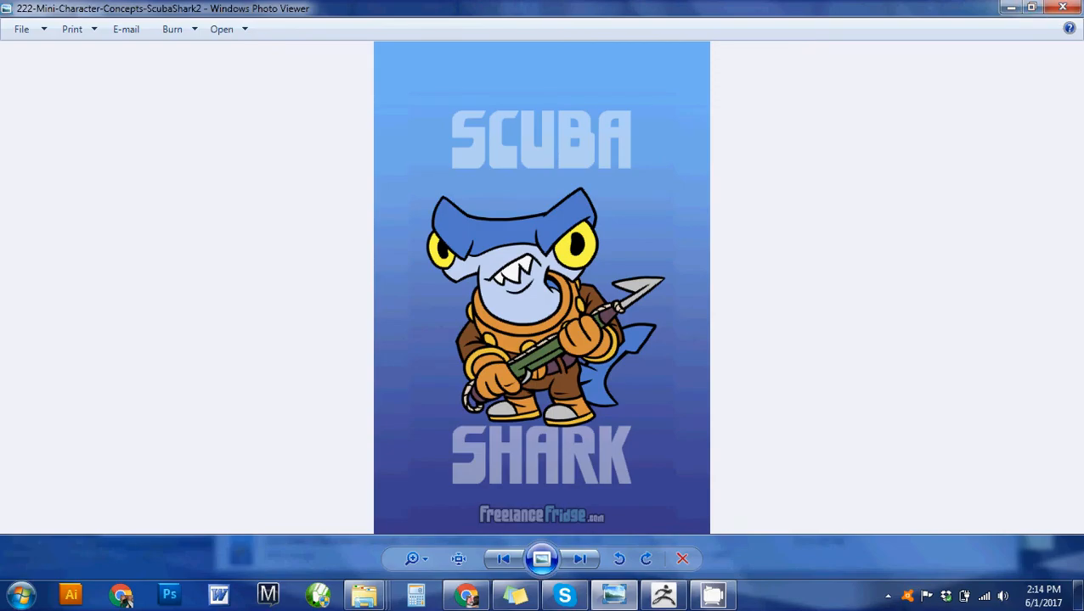
pyautogui.moveTo(663, 596)
pyautogui.moveTo(673, 541)
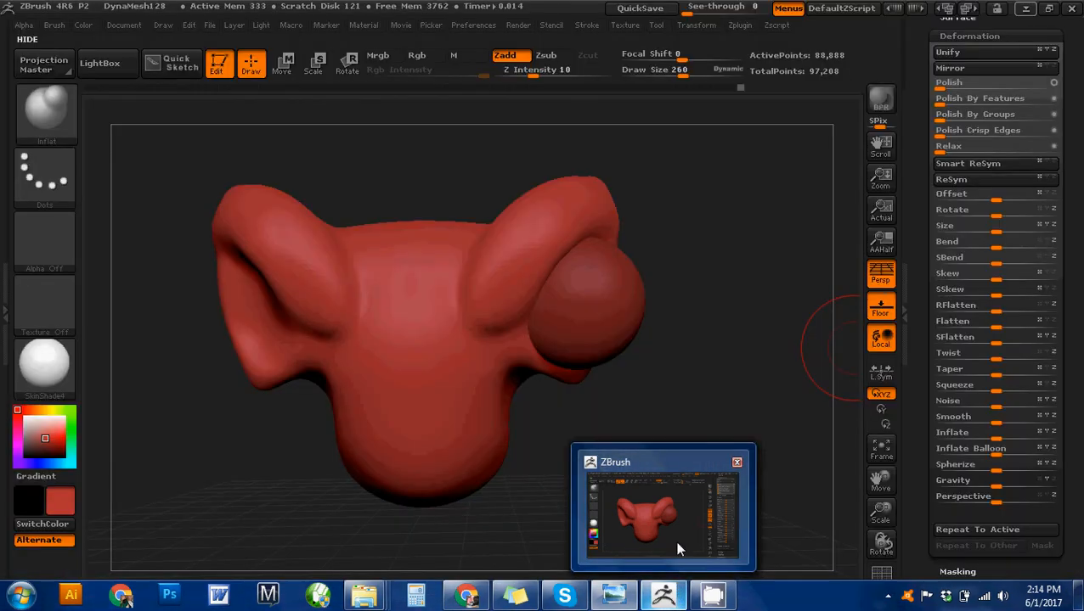
pyautogui.click(677, 550)
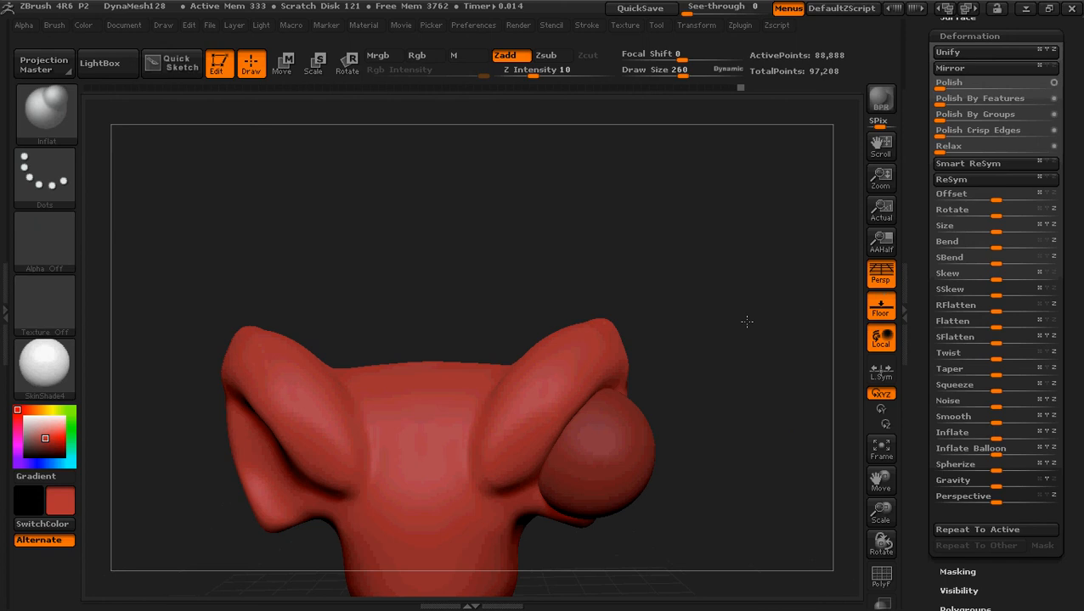
# Try to swell the top of the head between the brow ridges with the Inflat brush at draw size 436, and undo the stroke
pyautogui.moveTo(747, 322); pyautogui.dragTo(747, 299)
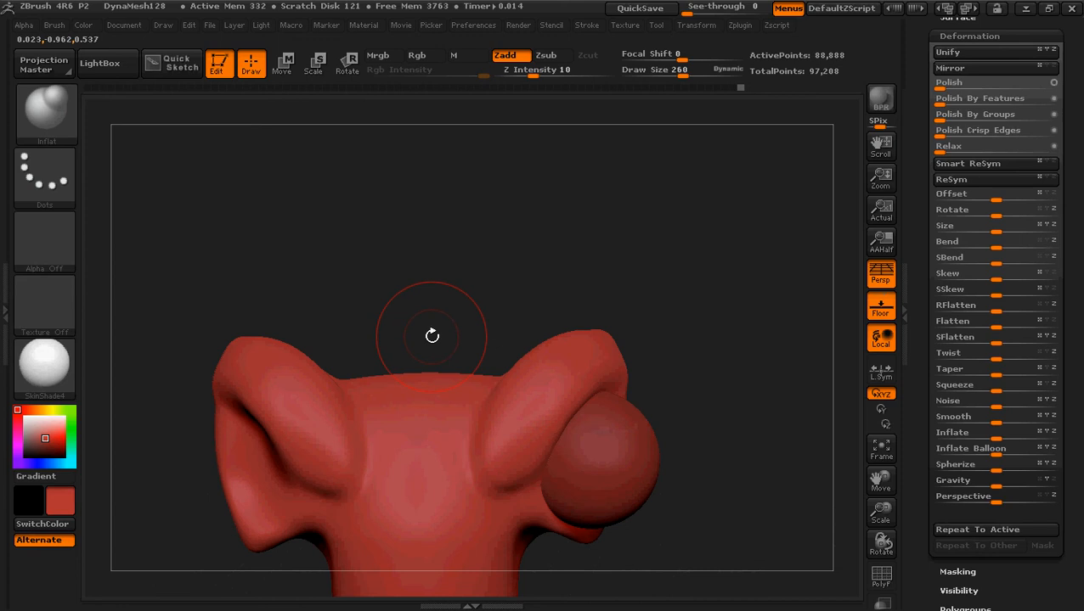
pyautogui.press(']')
pyautogui.press(']')
pyautogui.press(']')
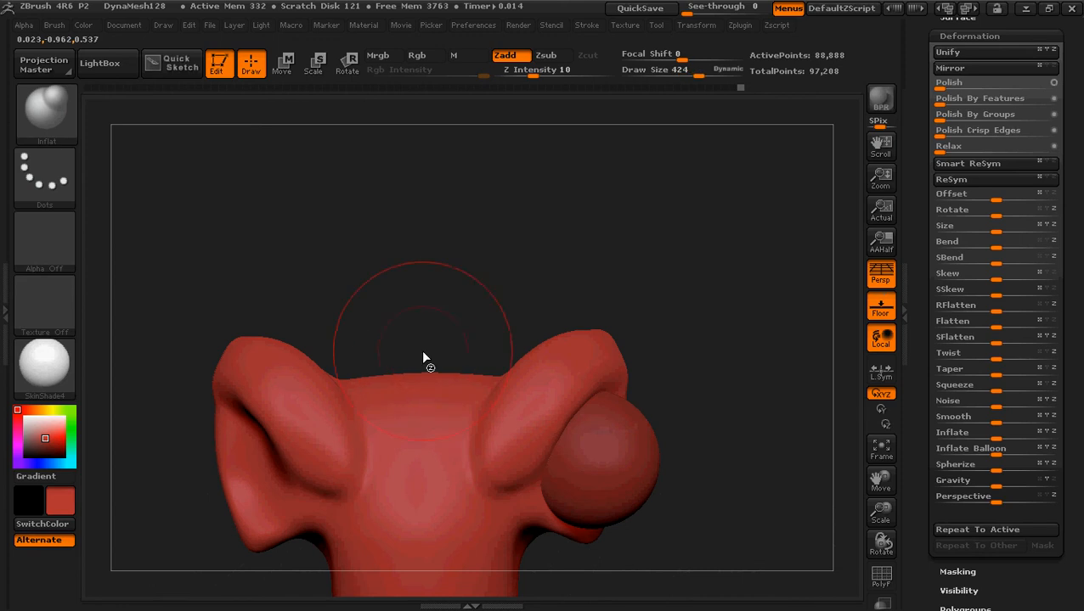
pyautogui.moveTo(422, 357); pyautogui.dragTo(474, 322)
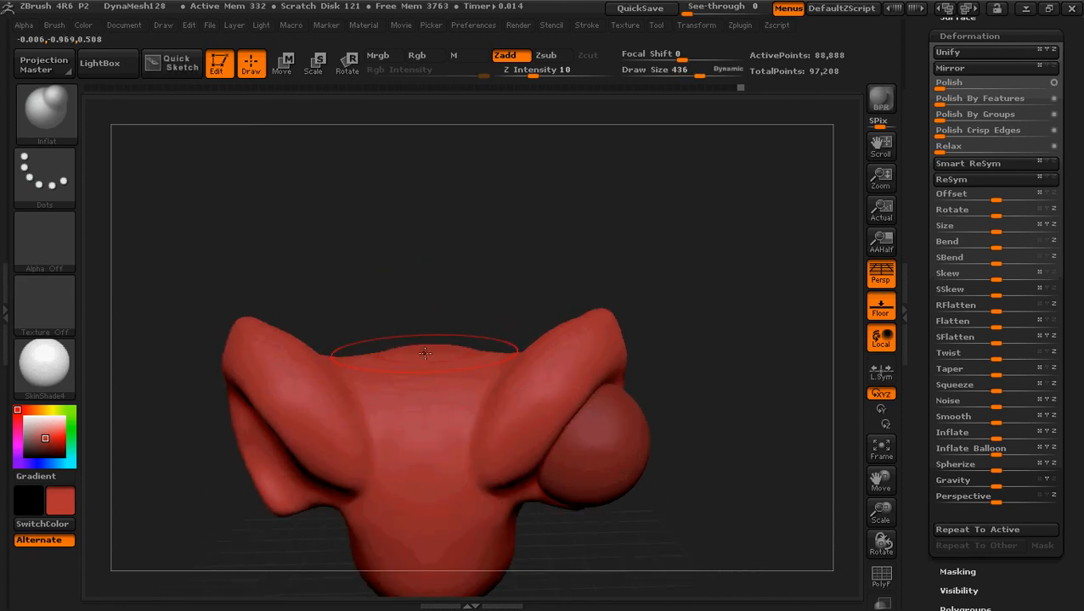
pyautogui.moveTo(425, 354)
pyautogui.mouseDown()
pyautogui.moveTo(456, 434)
pyautogui.moveTo(419, 376)
pyautogui.mouseUp()
pyautogui.moveTo(624, 294); pyautogui.dragTo(624, 279)
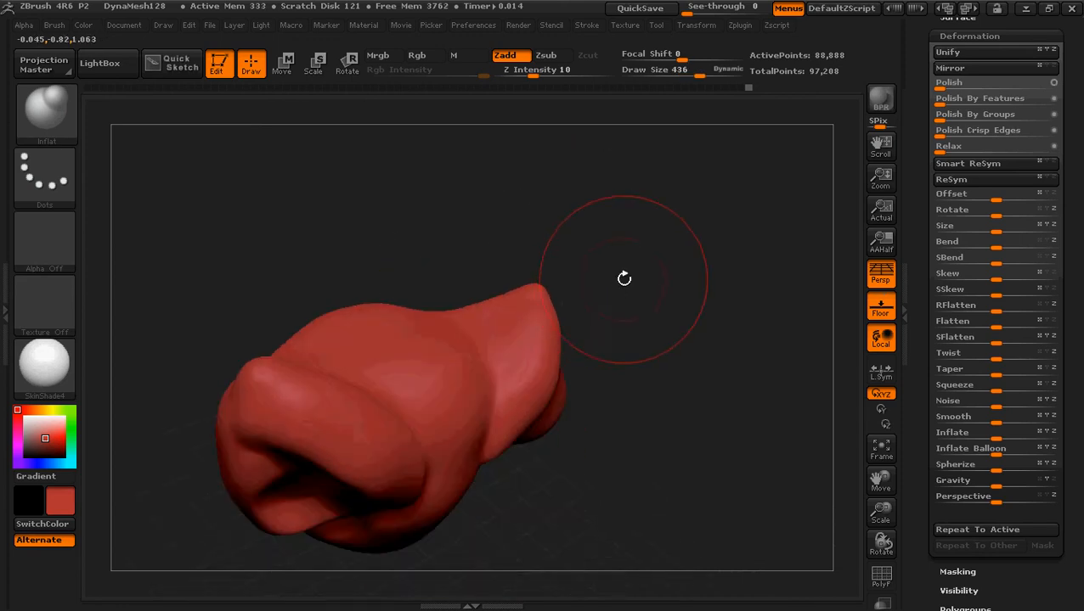
pyautogui.hotkey('ctrl', 'z')
# Reshape the top of the head between the side lobes with the Move brush at draw size 436, and smooth the surface
pyautogui.click(63, 119)
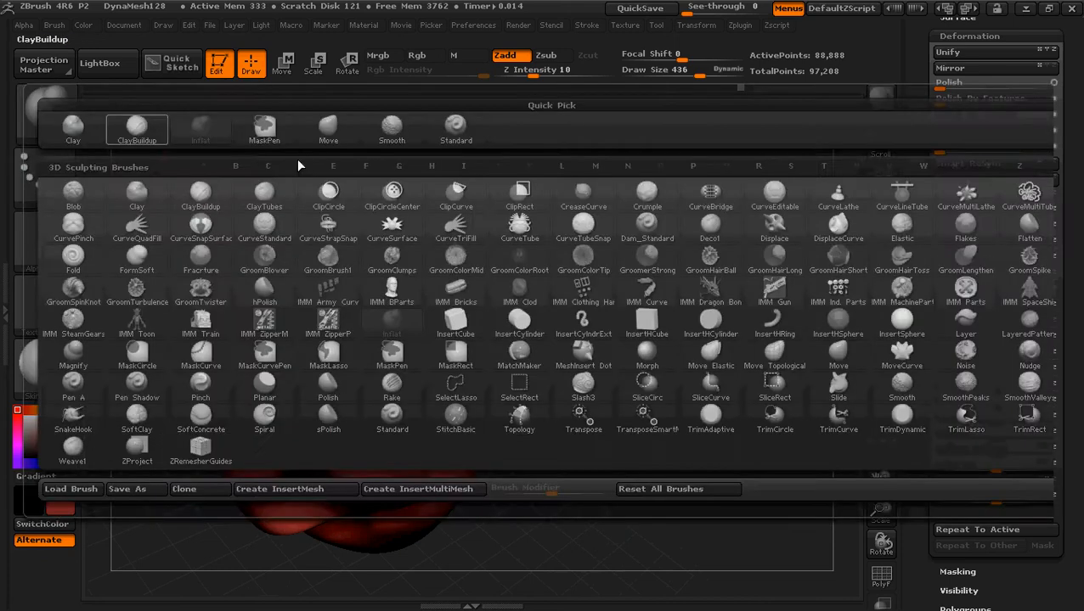
pyautogui.click(297, 158)
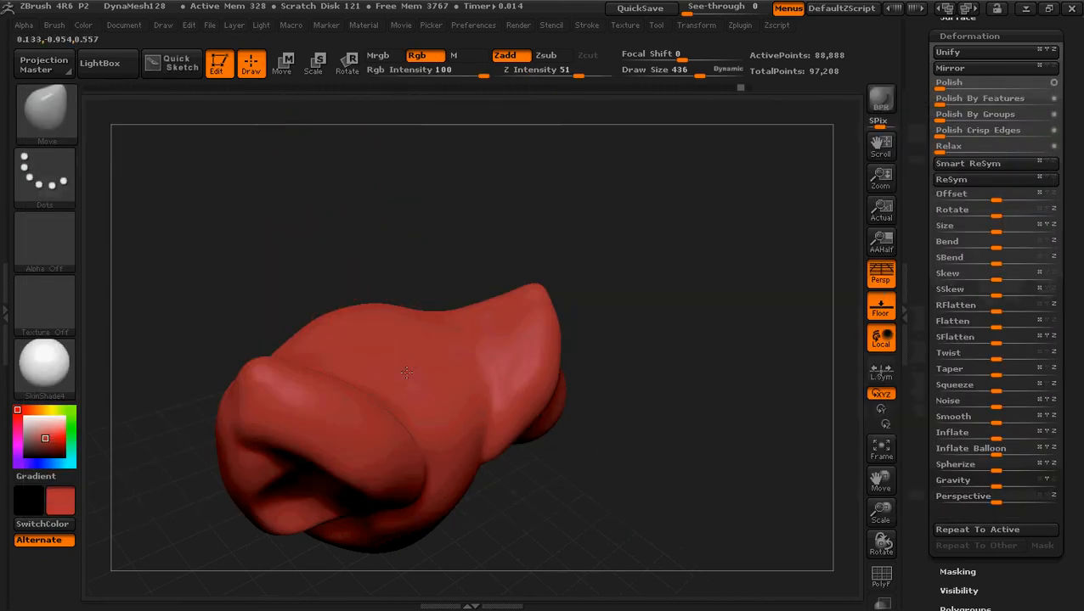
pyautogui.moveTo(616, 417); pyautogui.dragTo(702, 459)
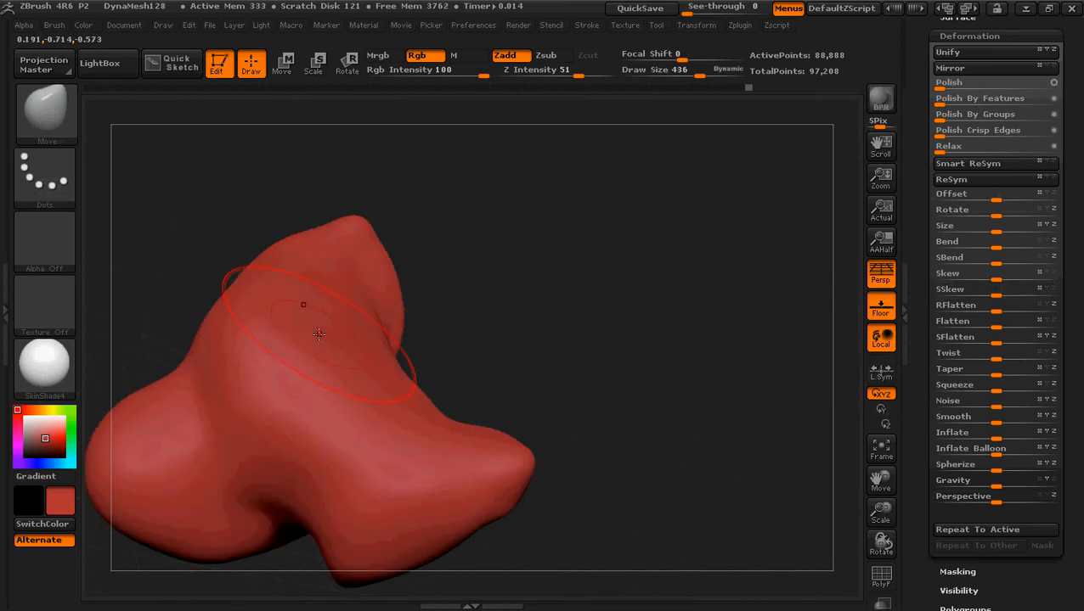
pyautogui.moveTo(501, 332)
pyautogui.mouseDown()
pyautogui.moveTo(453, 299)
pyautogui.moveTo(520, 345)
pyautogui.moveTo(493, 331)
pyautogui.moveTo(494, 284)
pyautogui.moveTo(530, 323)
pyautogui.mouseUp()
pyautogui.press('shift')
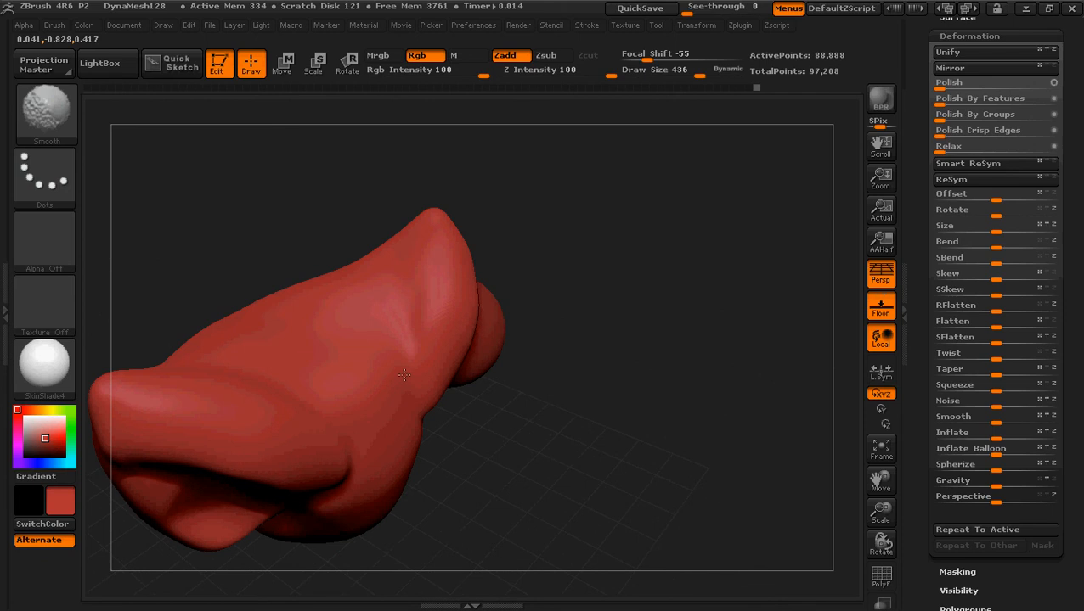
pyautogui.moveTo(580, 477)
pyautogui.mouseDown()
pyautogui.moveTo(685, 501)
pyautogui.moveTo(718, 551)
pyautogui.moveTo(559, 286)
pyautogui.moveTo(554, 302)
pyautogui.moveTo(542, 280)
pyautogui.moveTo(513, 300)
pyautogui.mouseUp()
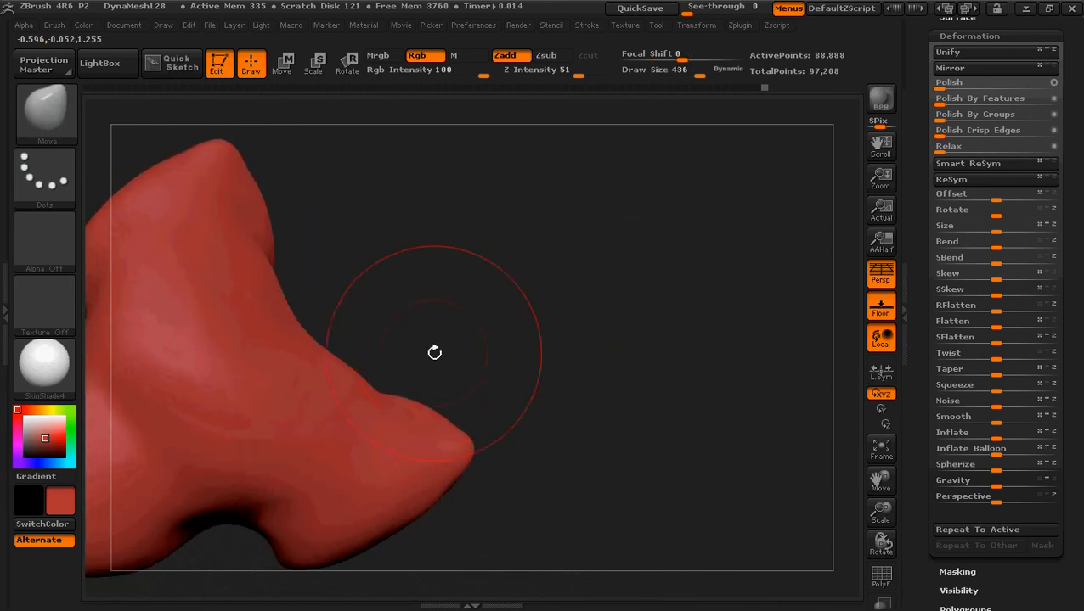
# Push out the head's concave back edge between the side lobes with the Move brush at draw size 308
pyautogui.press('[')
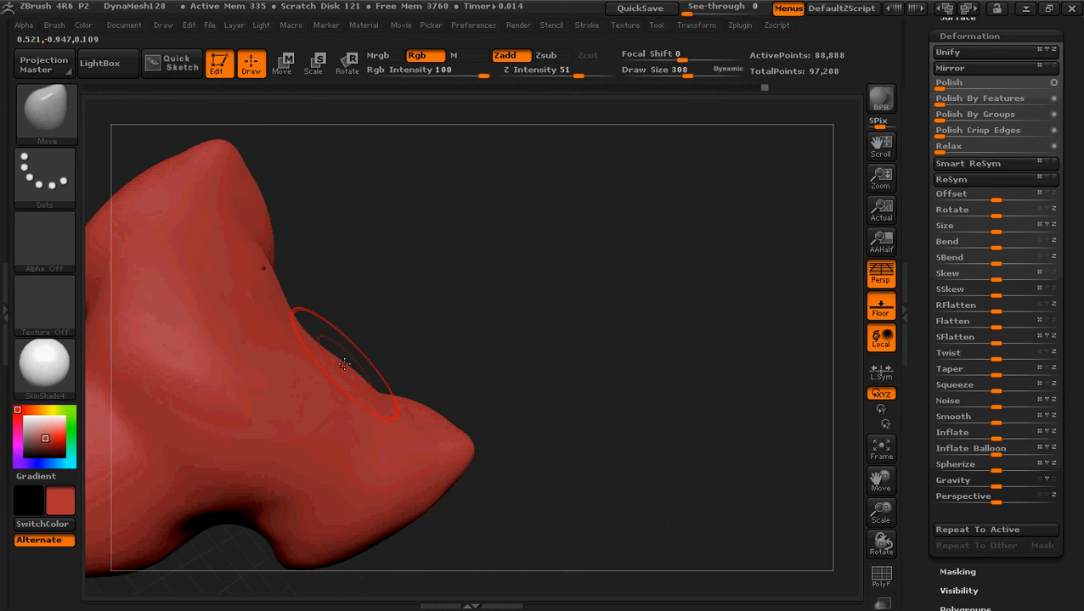
pyautogui.moveTo(434, 328)
pyautogui.mouseDown()
pyautogui.moveTo(436, 345)
pyautogui.moveTo(435, 326)
pyautogui.moveTo(455, 352)
pyautogui.moveTo(452, 339)
pyautogui.moveTo(407, 353)
pyautogui.mouseUp()
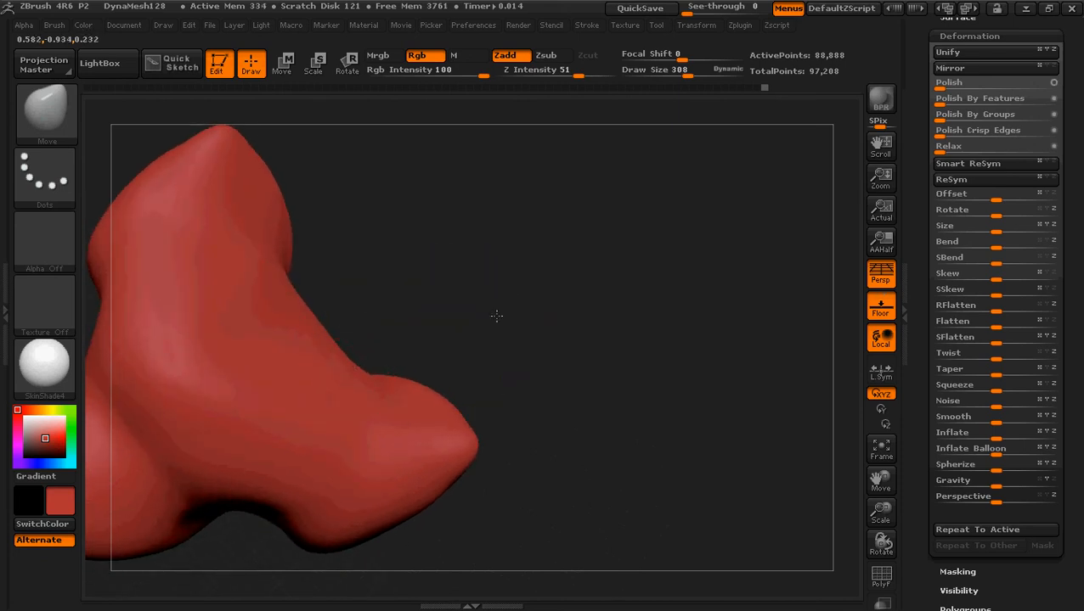
pyautogui.moveTo(497, 316)
pyautogui.mouseDown()
pyautogui.moveTo(331, 220)
pyautogui.moveTo(402, 265)
pyautogui.moveTo(472, 265)
pyautogui.moveTo(301, 286)
pyautogui.mouseUp()
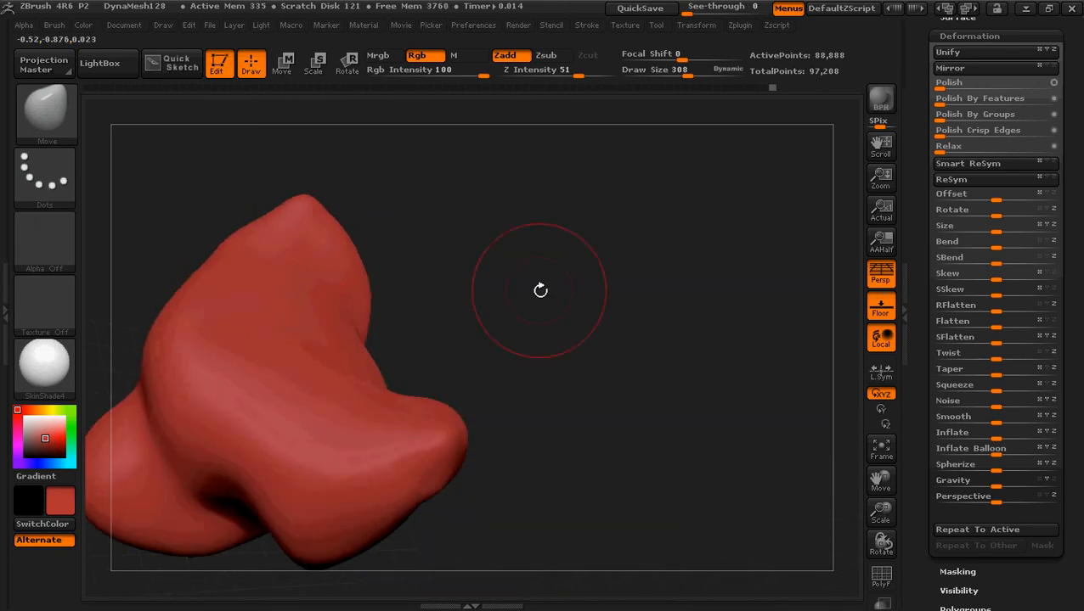
pyautogui.moveTo(542, 288)
pyautogui.mouseDown()
pyautogui.moveTo(593, 341)
pyautogui.moveTo(536, 358)
pyautogui.moveTo(571, 339)
pyautogui.mouseUp()
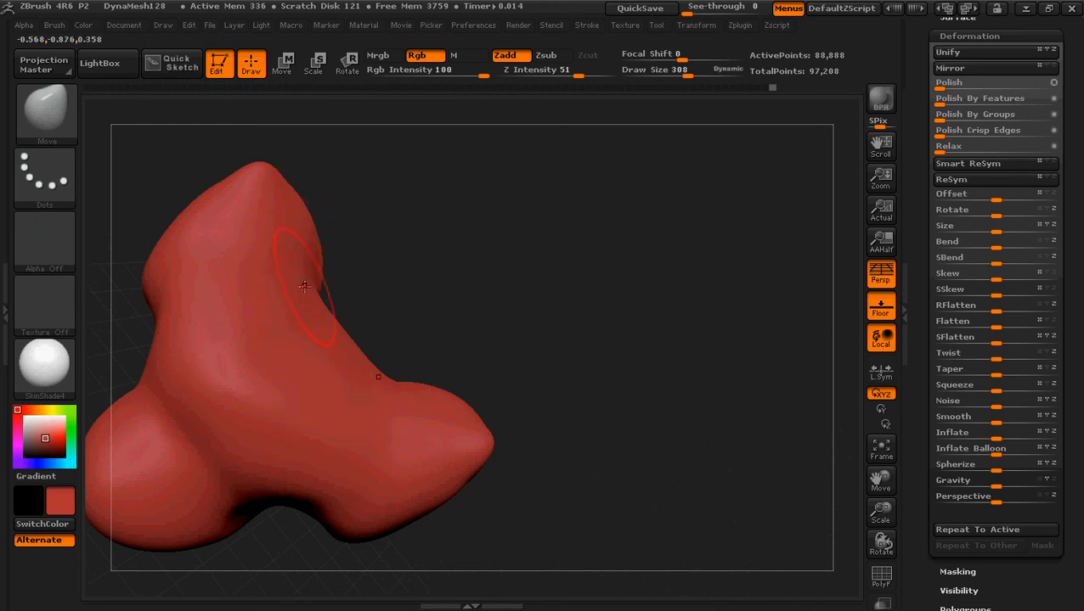
pyautogui.moveTo(394, 294)
pyautogui.mouseDown()
pyautogui.moveTo(480, 330)
pyautogui.moveTo(403, 250)
pyautogui.moveTo(437, 240)
pyautogui.moveTo(513, 320)
pyautogui.mouseUp()
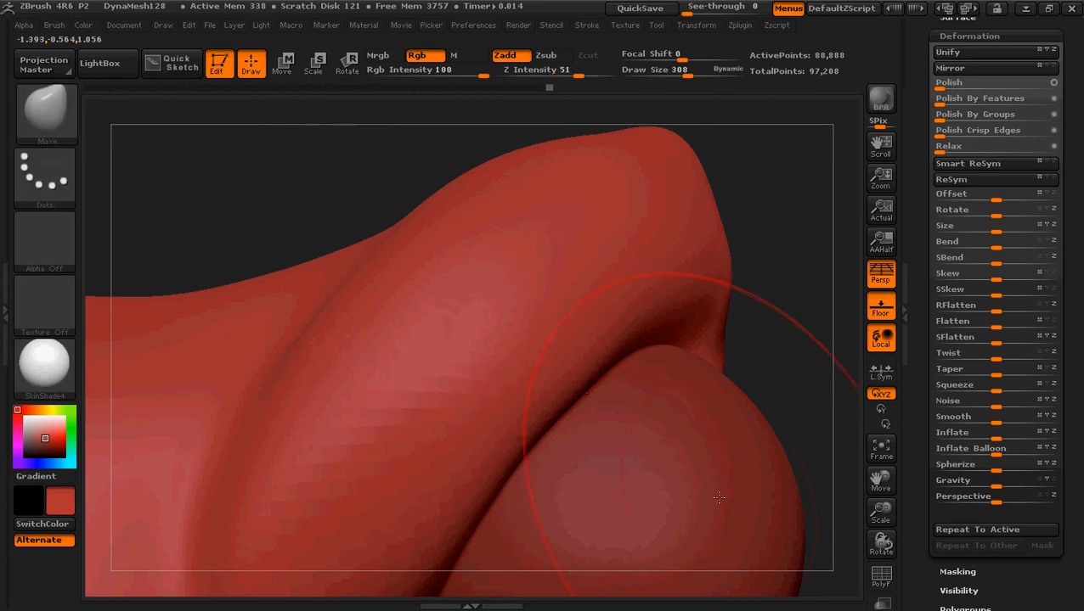
# Even out the top of the head towards the side lobe with the Smooth brush at draw size 308
pyautogui.press('f')
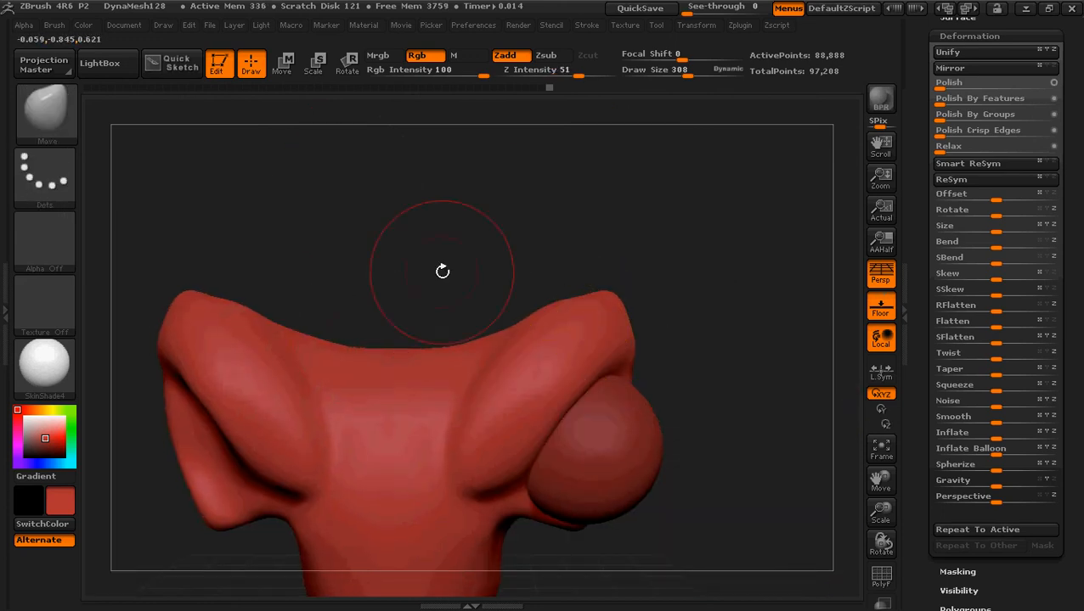
pyautogui.moveTo(442, 270)
pyautogui.mouseDown()
pyautogui.moveTo(477, 300)
pyautogui.moveTo(453, 307)
pyautogui.moveTo(445, 266)
pyautogui.moveTo(489, 377)
pyautogui.moveTo(508, 368)
pyautogui.moveTo(525, 416)
pyautogui.mouseUp()
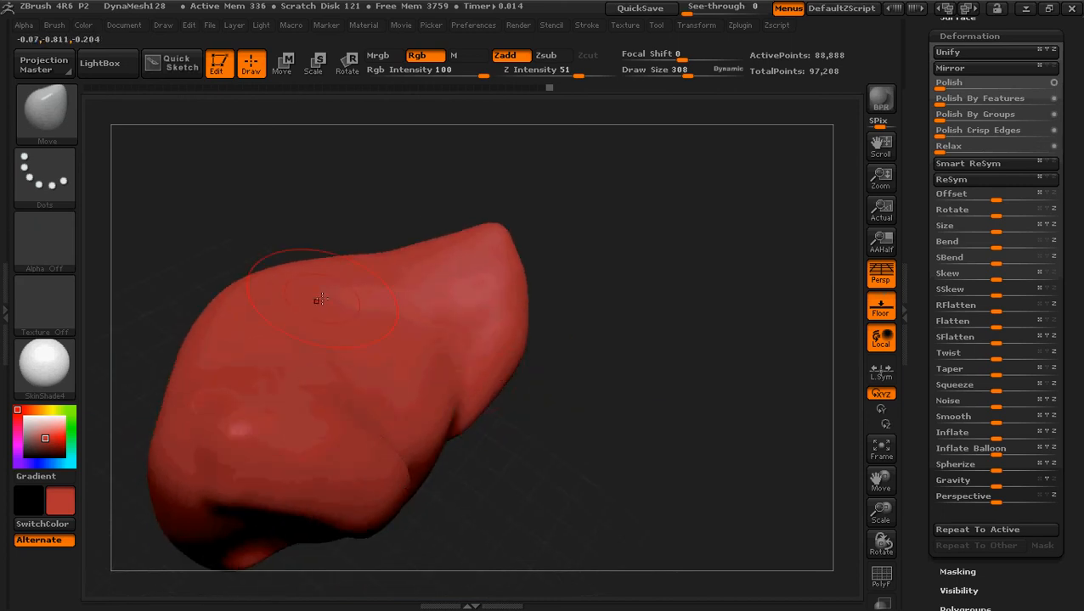
pyautogui.moveTo(716, 465)
pyautogui.mouseDown()
pyautogui.moveTo(719, 562)
pyautogui.moveTo(636, 474)
pyautogui.moveTo(688, 508)
pyautogui.moveTo(696, 535)
pyautogui.mouseUp()
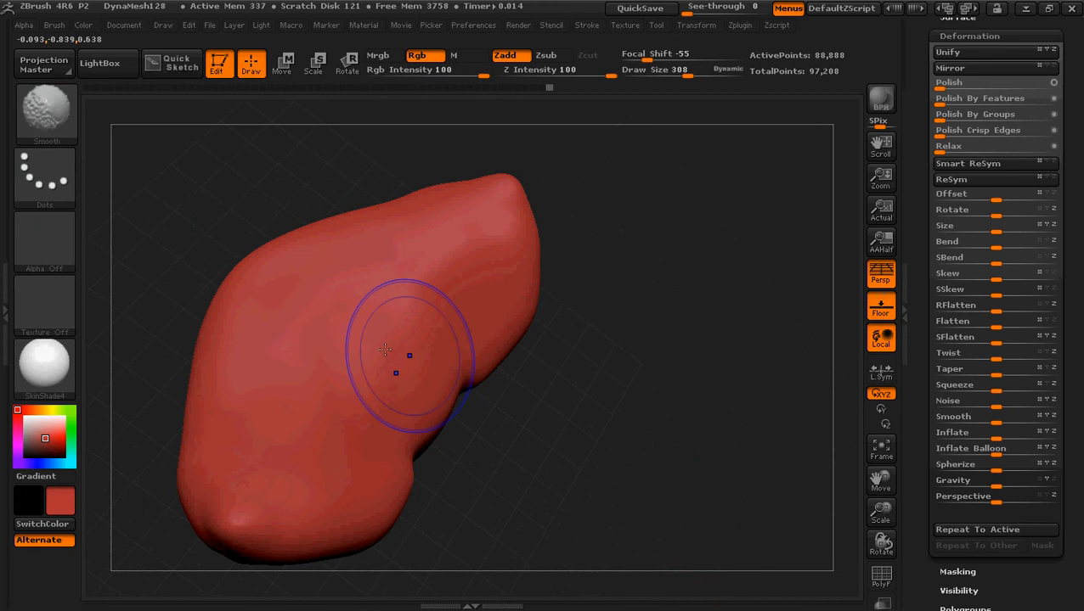
pyautogui.moveTo(408, 355)
pyautogui.keyDown('shift'); pyautogui.mouseDown()
pyautogui.moveTo(385, 371)
pyautogui.moveTo(421, 394)
pyautogui.mouseUp(); pyautogui.keyUp('shift')
# Examine the head from the front, compare it with the Scuba Shark reference illustration, and return to ZBrush
pyautogui.moveTo(558, 468); pyautogui.dragTo(729, 385)
pyautogui.moveTo(719, 459)
pyautogui.keyDown('alt'); pyautogui.mouseDown()
pyautogui.moveTo(641, 342)
pyautogui.moveTo(645, 448)
pyautogui.moveTo(563, 500)
pyautogui.moveTo(694, 501)
pyautogui.moveTo(732, 430)
pyautogui.moveTo(687, 256)
pyautogui.moveTo(589, 427)
pyautogui.mouseUp(); pyautogui.keyUp('alt')
pyautogui.moveTo(589, 426); pyautogui.dragTo(603, 418, button='right')
pyautogui.moveTo(662, 481)
pyautogui.keyDown('ctrl'); pyautogui.mouseDown(button='right')
pyautogui.moveTo(597, 354)
pyautogui.moveTo(533, 332)
pyautogui.mouseUp(button='right'); pyautogui.keyUp('ctrl')
pyautogui.moveTo(533, 332); pyautogui.dragTo(550, 368)
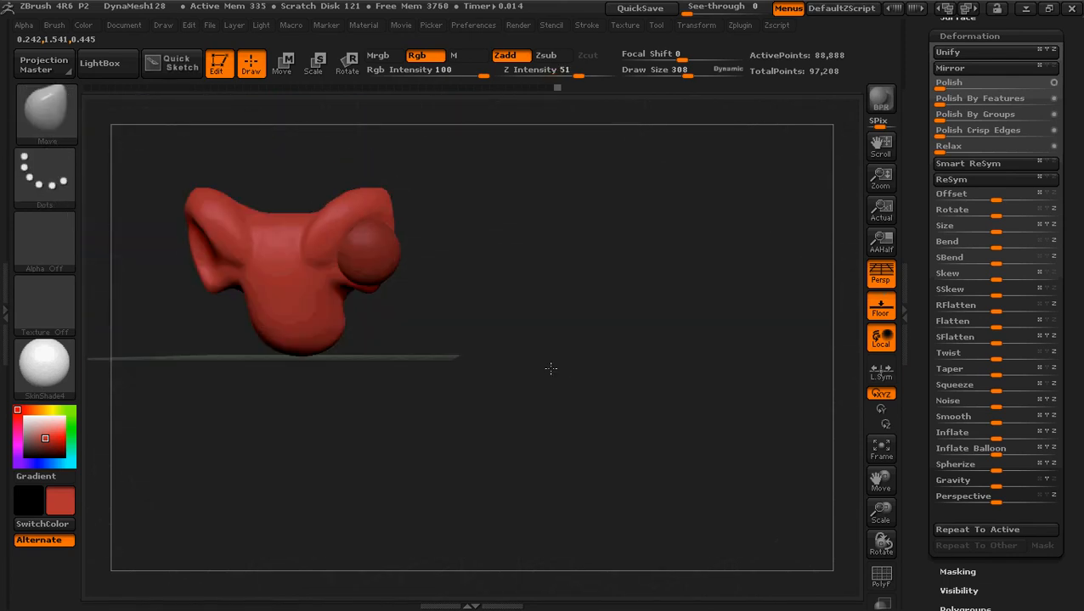
pyautogui.keyDown('alt'); pyautogui.moveTo(550, 369); pyautogui.dragTo(697, 370, button='right'); pyautogui.keyUp('alt')
pyautogui.moveTo(698, 369)
pyautogui.keyDown('ctrl'); pyautogui.mouseDown(button='right')
pyautogui.moveTo(622, 450)
pyautogui.moveTo(641, 409)
pyautogui.moveTo(635, 435)
pyautogui.mouseUp(button='right'); pyautogui.keyUp('ctrl')
pyautogui.moveTo(635, 435)
pyautogui.keyDown('alt'); pyautogui.mouseDown(button='right')
pyautogui.moveTo(733, 416)
pyautogui.moveTo(761, 425)
pyautogui.mouseUp(button='right'); pyautogui.keyUp('alt')
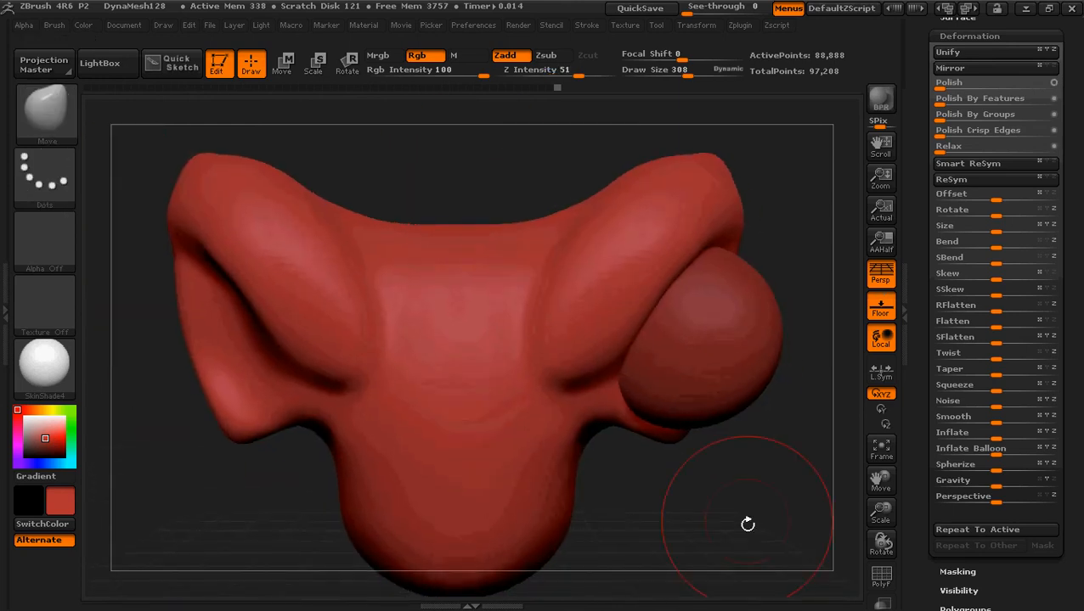
pyautogui.moveTo(747, 524)
pyautogui.mouseDown(button='right')
pyautogui.moveTo(716, 489)
pyautogui.moveTo(716, 541)
pyautogui.mouseUp(button='right')
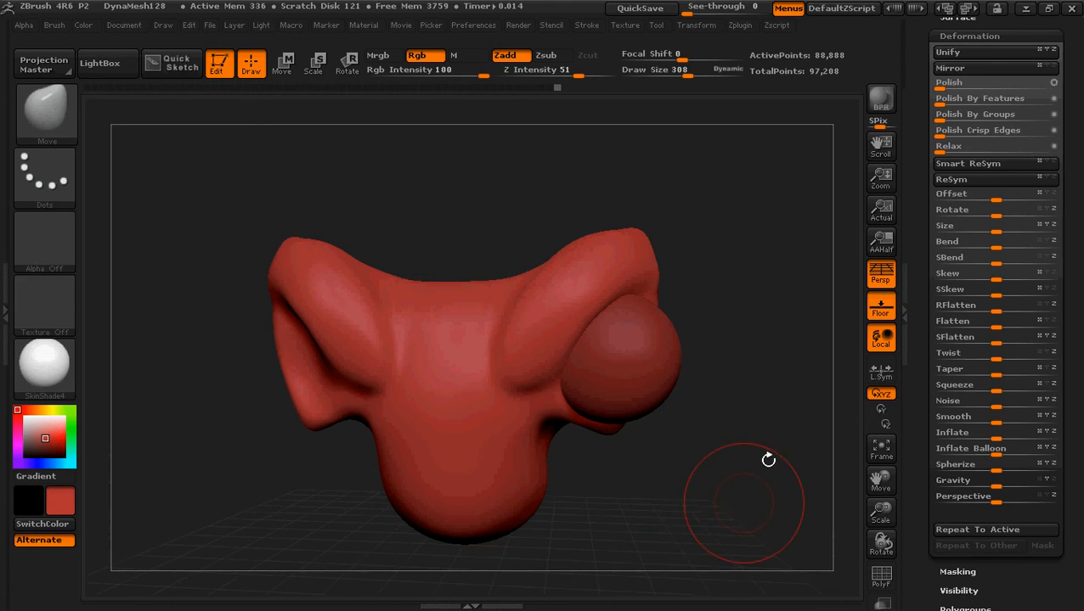
pyautogui.click(1026, 9)
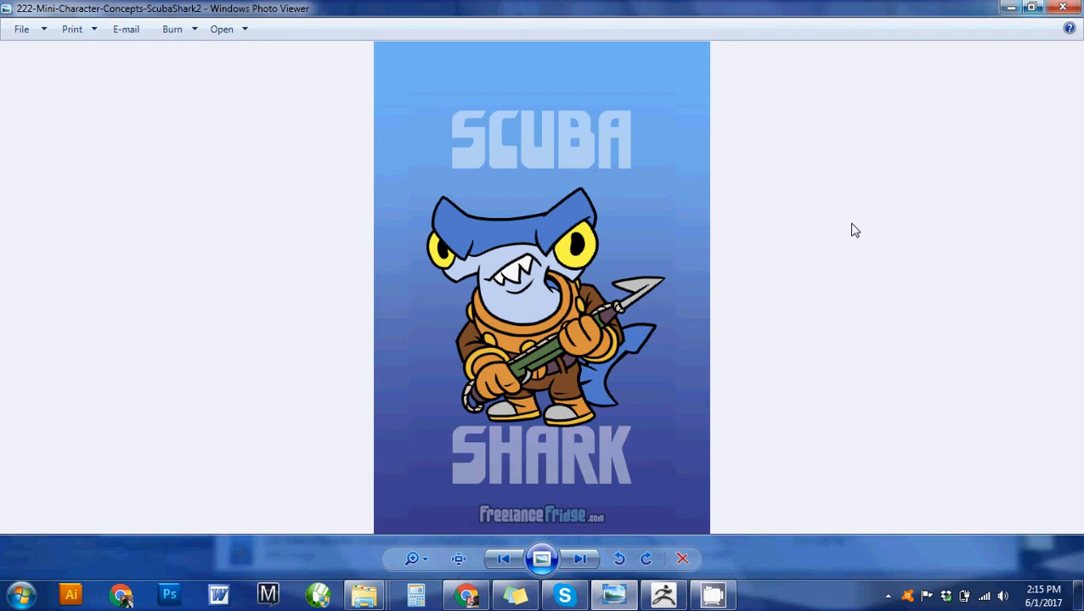
pyautogui.click(663, 595)
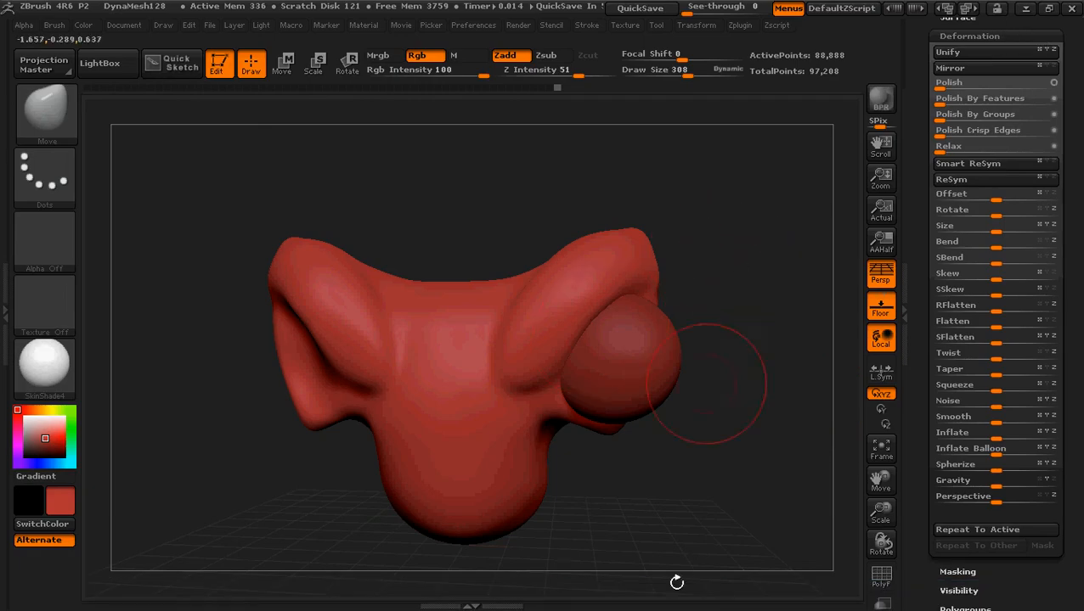
# Refine the top surface and rear contour between the side lobes with Move strokes at draw size 308
pyautogui.moveTo(697, 275)
pyautogui.mouseDown()
pyautogui.moveTo(752, 302)
pyautogui.moveTo(748, 282)
pyautogui.mouseUp()
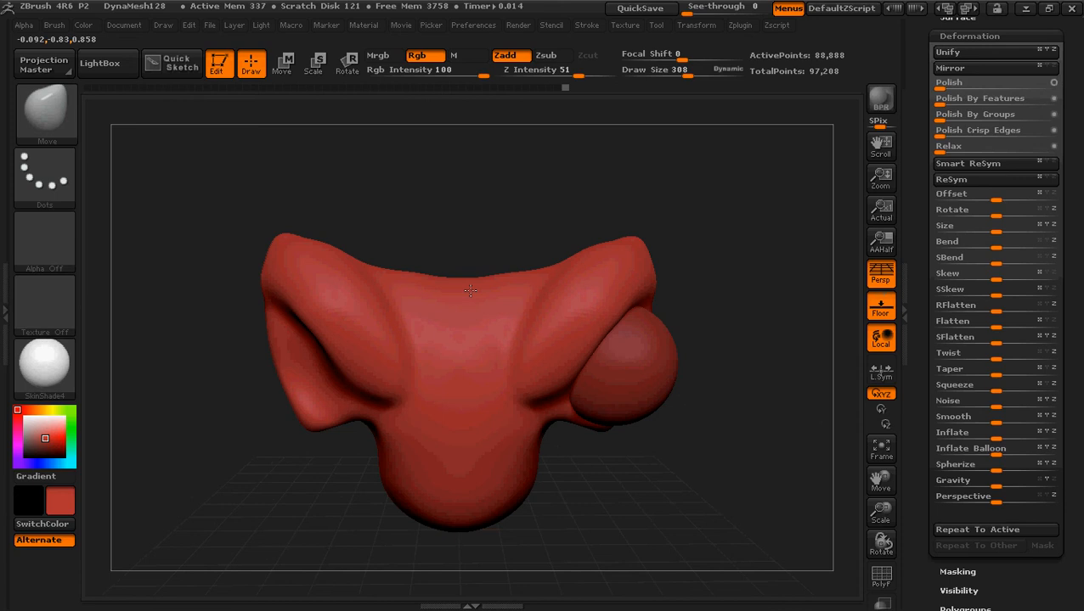
pyautogui.moveTo(545, 182)
pyautogui.mouseDown()
pyautogui.moveTo(484, 222)
pyautogui.moveTo(381, 203)
pyautogui.mouseUp()
pyautogui.moveTo(477, 240)
pyautogui.mouseDown()
pyautogui.moveTo(491, 252)
pyautogui.moveTo(412, 217)
pyautogui.mouseUp()
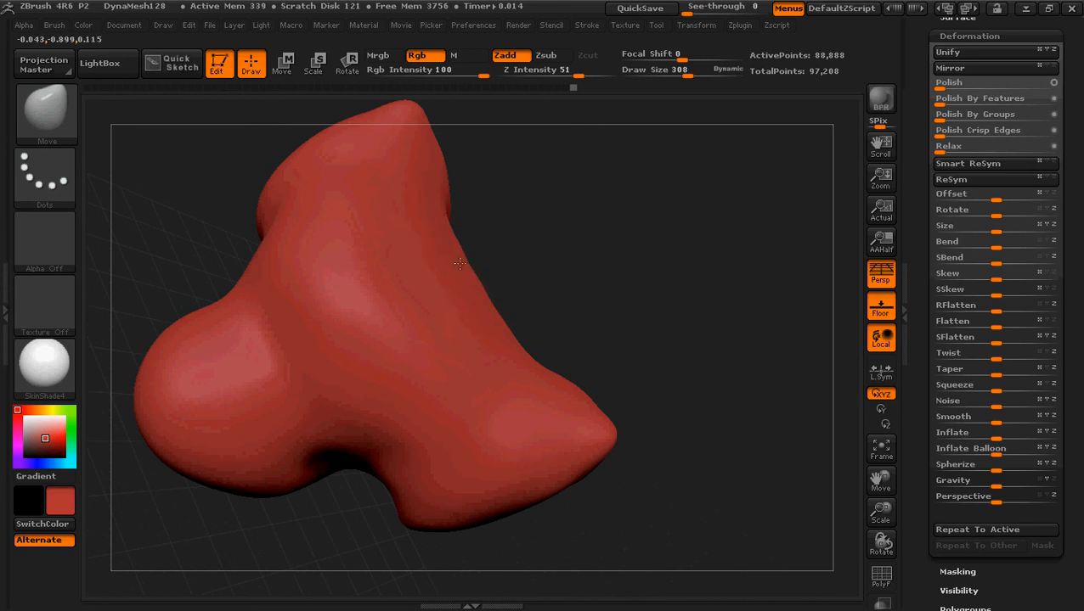
pyautogui.moveTo(401, 287); pyautogui.dragTo(416, 265)
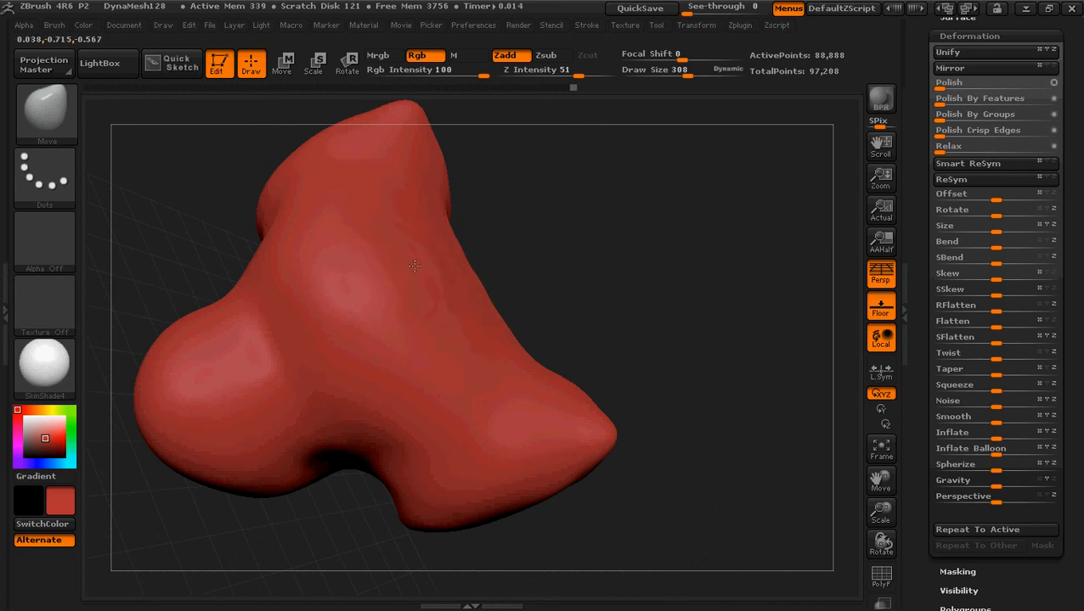
pyautogui.moveTo(564, 274)
pyautogui.mouseDown()
pyautogui.moveTo(499, 253)
pyautogui.moveTo(561, 274)
pyautogui.moveTo(578, 299)
pyautogui.moveTo(444, 309)
pyautogui.mouseUp()
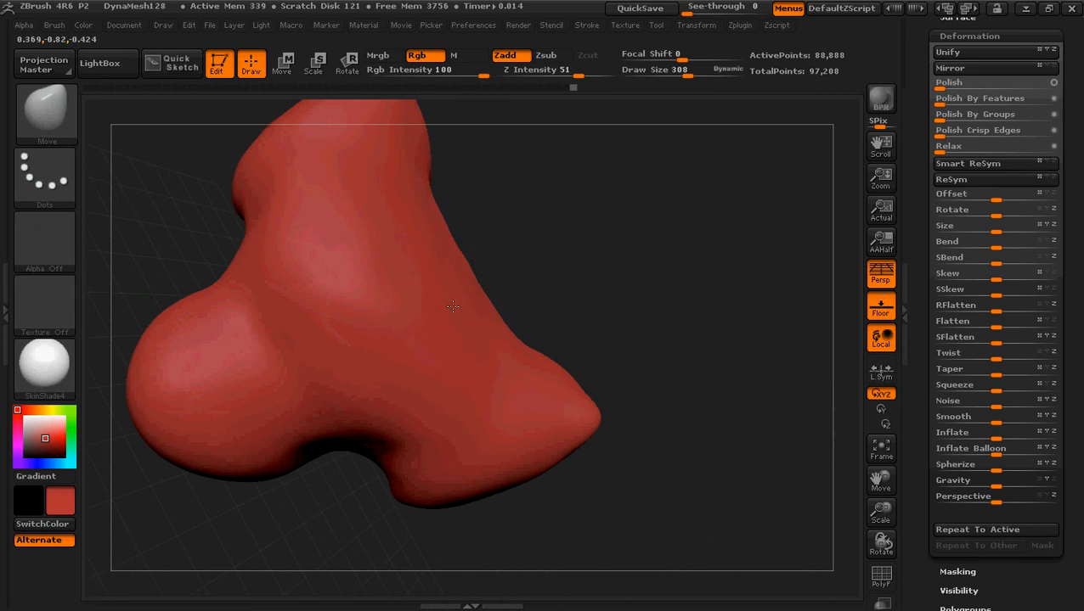
# Smooth the unevenness across the middle of the head's top surface
pyautogui.moveTo(594, 283); pyautogui.dragTo(521, 289)
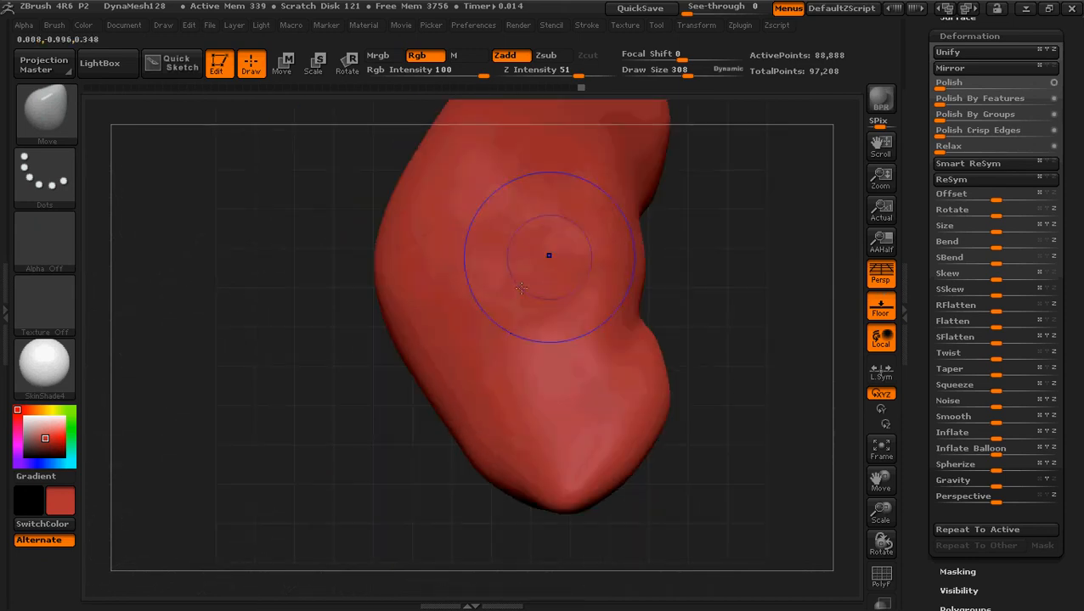
pyautogui.press('shift')
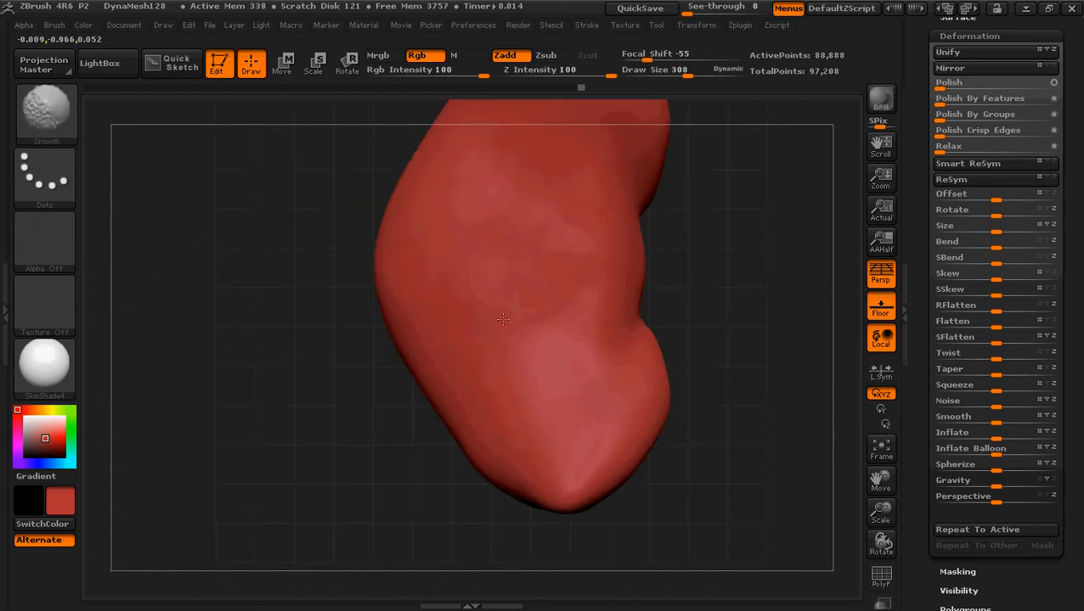
pyautogui.moveTo(280, 254)
pyautogui.mouseDown()
pyautogui.moveTo(303, 200)
pyautogui.moveTo(294, 183)
pyautogui.moveTo(254, 174)
pyautogui.mouseUp()
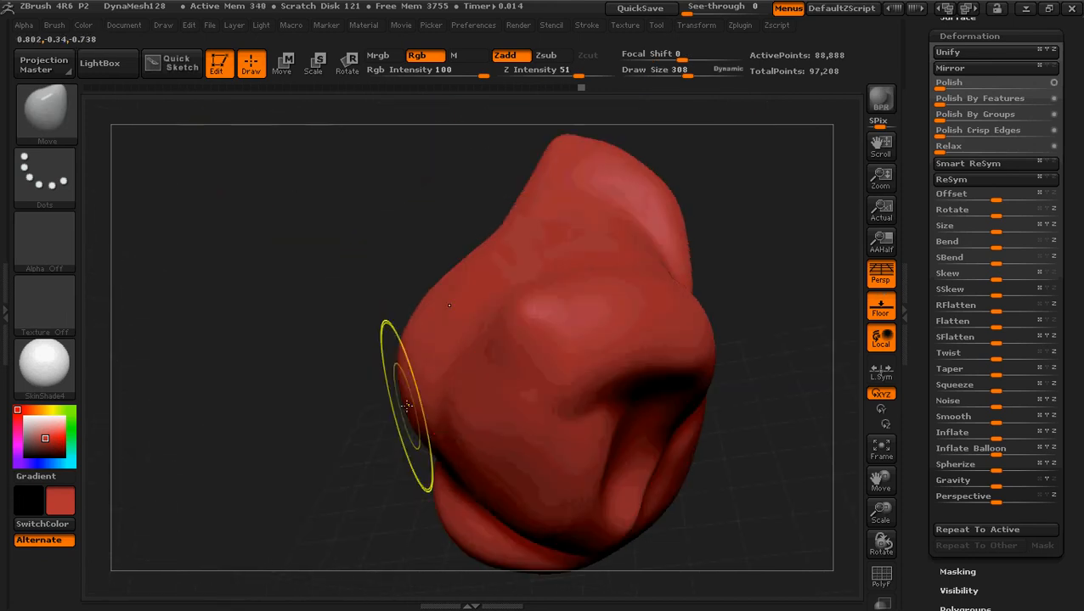
# Select the eyeball sphere subtool and reduce its size slightly with the Size deformation
pyautogui.keyDown('ctrl'); pyautogui.moveTo(362, 430); pyautogui.dragTo(275, 276, button='right'); pyautogui.keyUp('ctrl')
pyautogui.moveTo(713, 363)
pyautogui.mouseDown()
pyautogui.moveTo(602, 333)
pyautogui.moveTo(586, 340)
pyautogui.moveTo(622, 322)
pyautogui.moveTo(638, 368)
pyautogui.mouseUp()
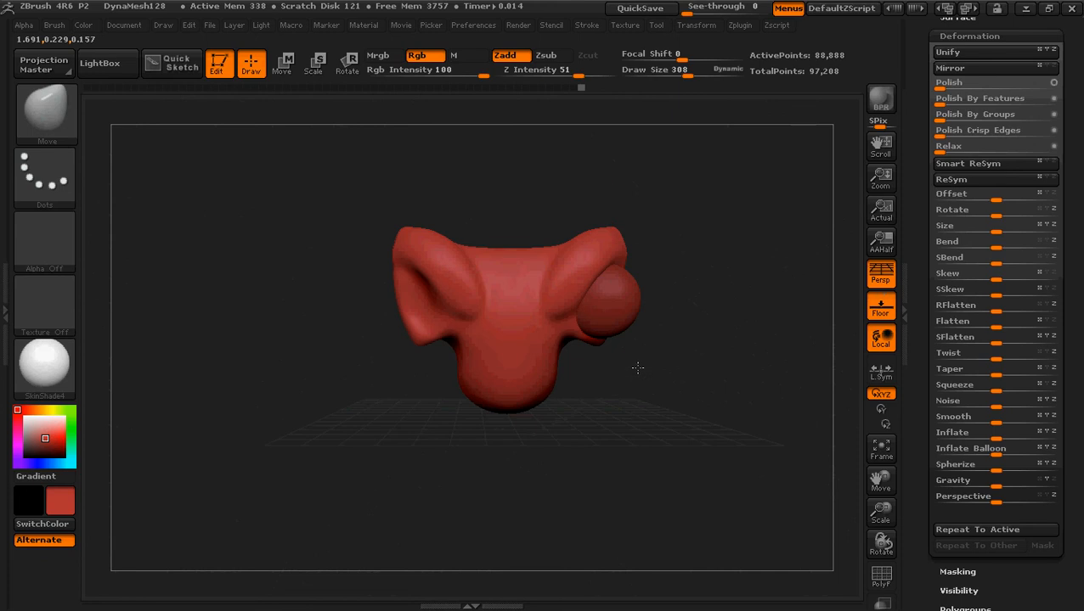
pyautogui.moveTo(708, 333)
pyautogui.keyDown('alt'); pyautogui.mouseDown(button='right')
pyautogui.moveTo(639, 363)
pyautogui.moveTo(624, 316)
pyautogui.moveTo(666, 417)
pyautogui.mouseUp(button='right'); pyautogui.keyUp('alt')
pyautogui.moveTo(667, 416)
pyautogui.mouseDown()
pyautogui.moveTo(664, 447)
pyautogui.moveTo(688, 445)
pyautogui.mouseUp()
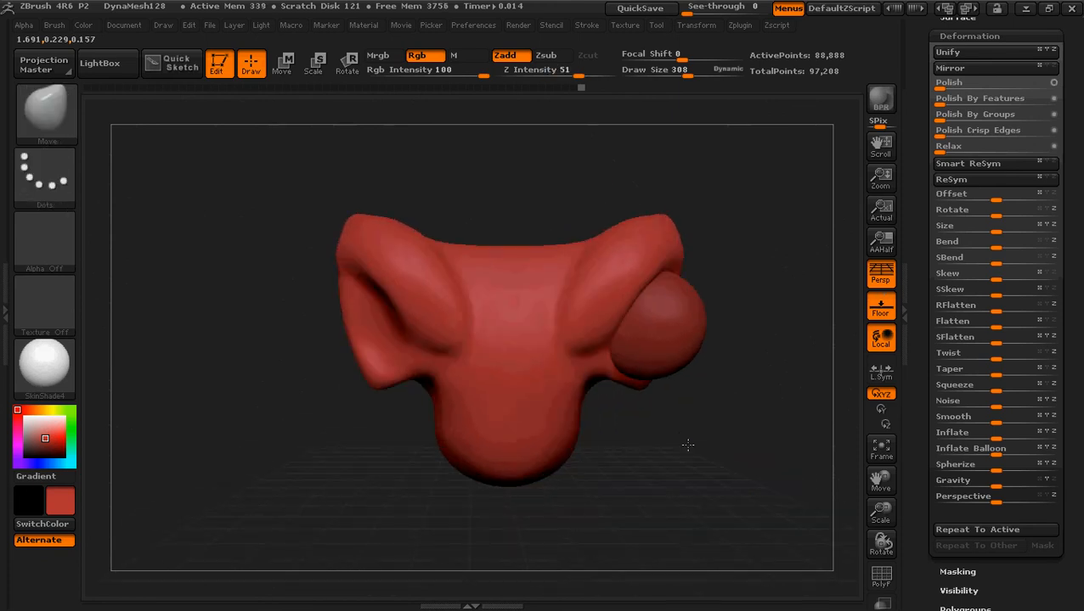
pyautogui.keyDown('alt'); pyautogui.click(661, 330); pyautogui.keyUp('alt')
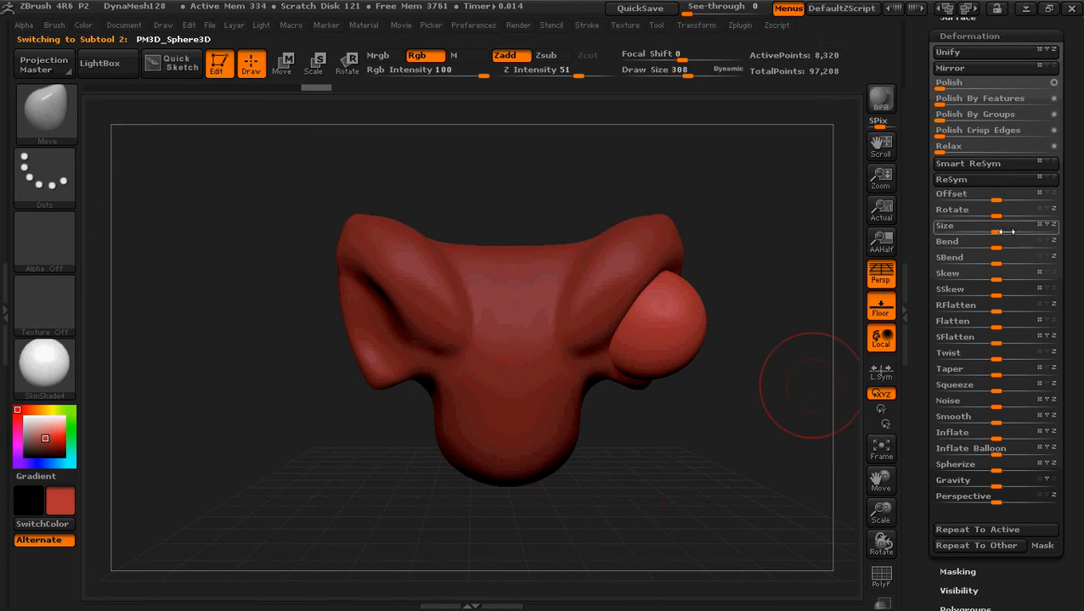
pyautogui.moveTo(986, 233); pyautogui.dragTo(960, 233)
# Examine the eyeball from the side, compare its placement with the Scuba Shark reference illustration, and return to ZBrush
pyautogui.moveTo(609, 405); pyautogui.dragTo(580, 437)
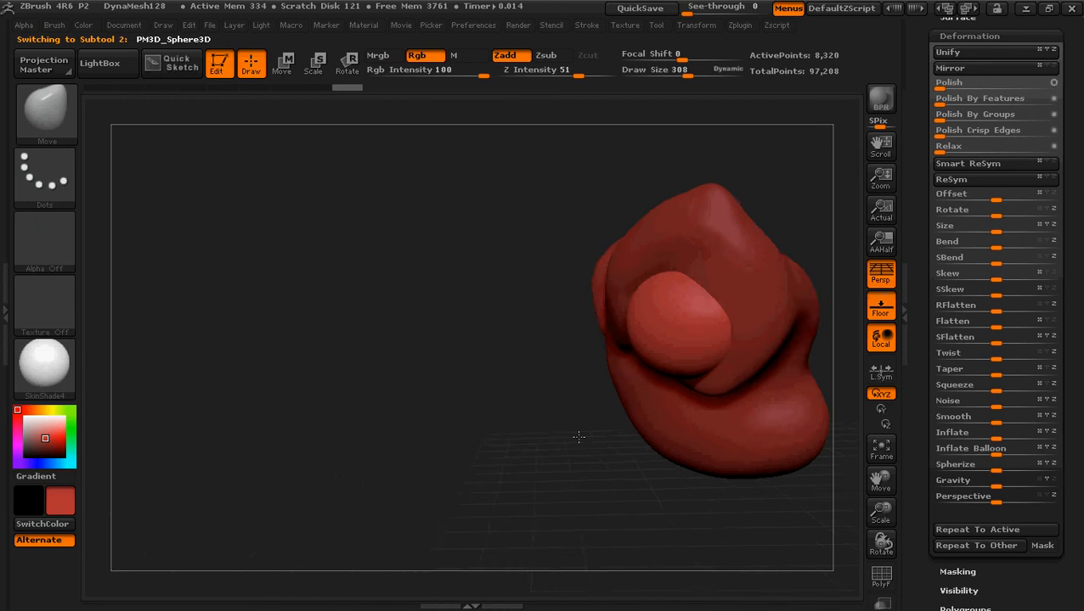
pyautogui.click(1026, 8)
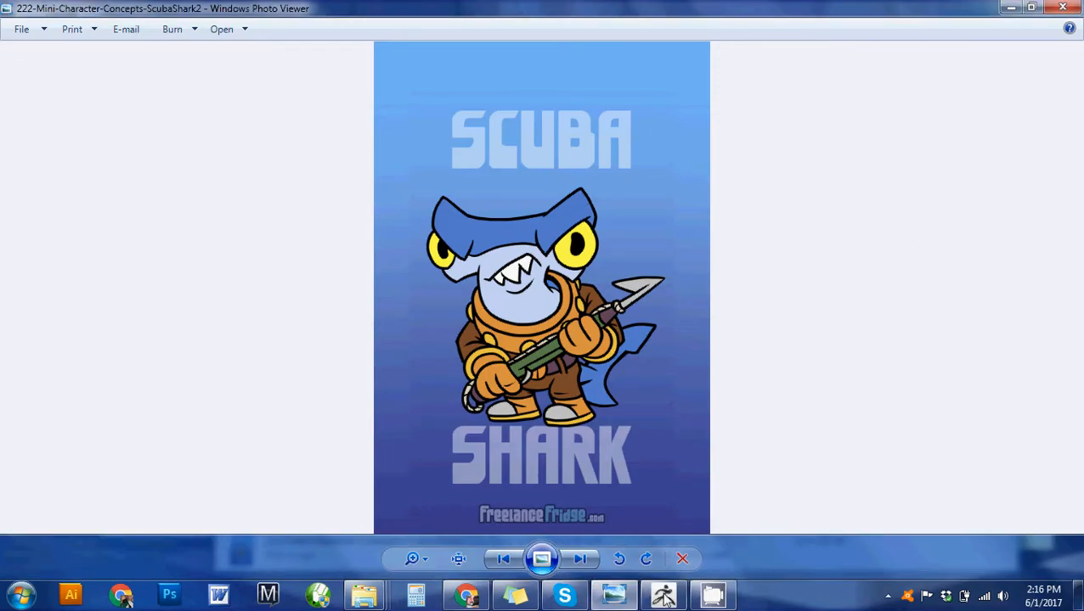
pyautogui.moveTo(667, 598)
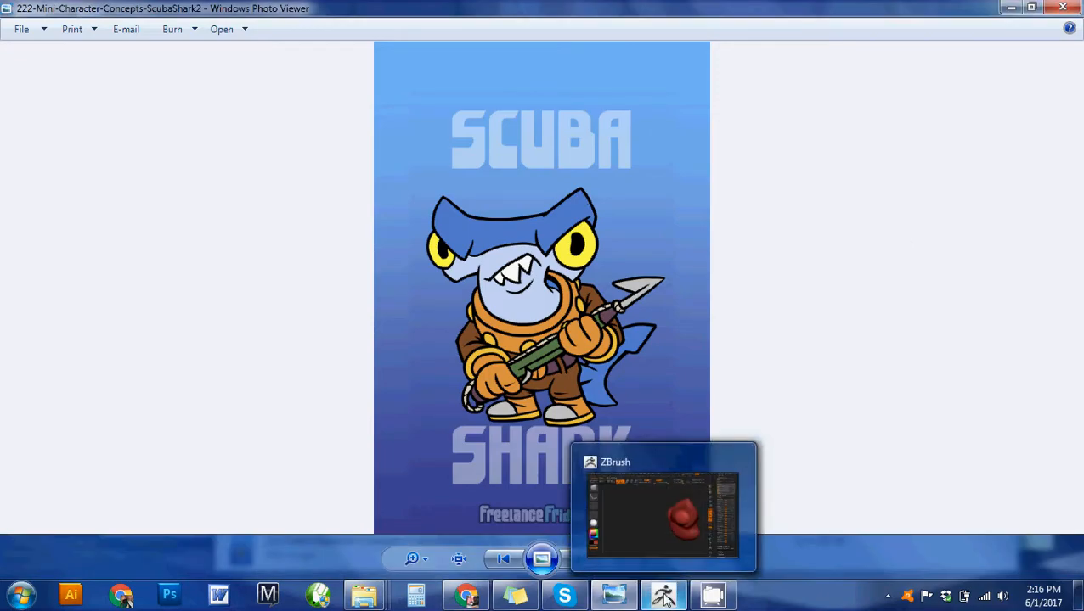
pyautogui.click(665, 597)
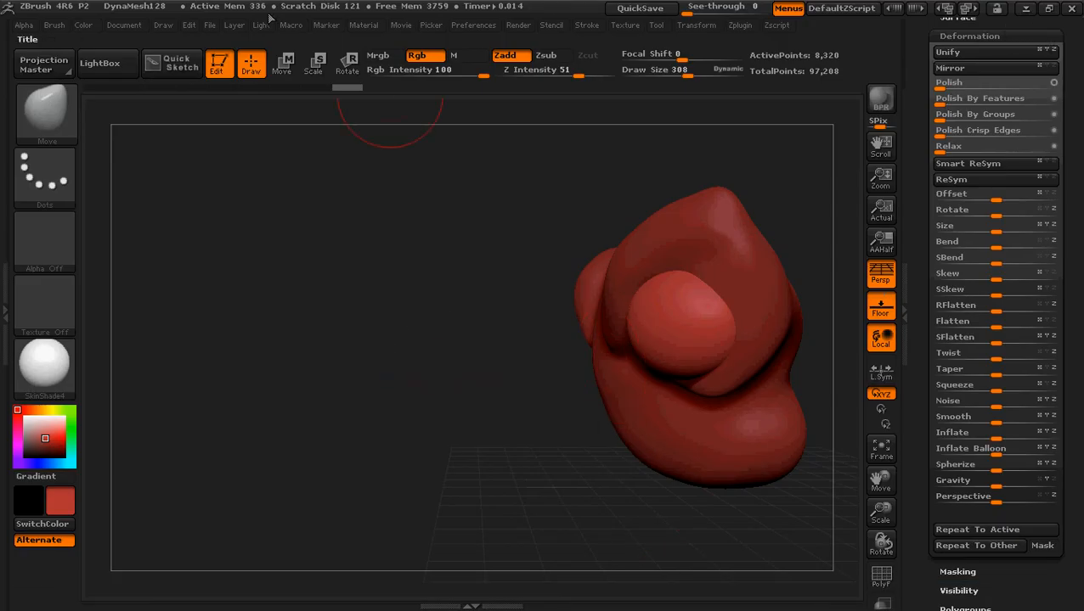
# Place a Move transpose line across the eyeball and shift it slightly outward in the side lobe's socket
pyautogui.click(292, 73)
pyautogui.moveTo(637, 305)
pyautogui.mouseDown()
pyautogui.moveTo(771, 474)
pyautogui.moveTo(755, 445)
pyautogui.mouseUp()
pyautogui.moveTo(698, 376)
pyautogui.mouseDown()
pyautogui.moveTo(692, 370)
pyautogui.moveTo(697, 377)
pyautogui.mouseUp()
pyautogui.moveTo(389, 423); pyautogui.dragTo(488, 436)
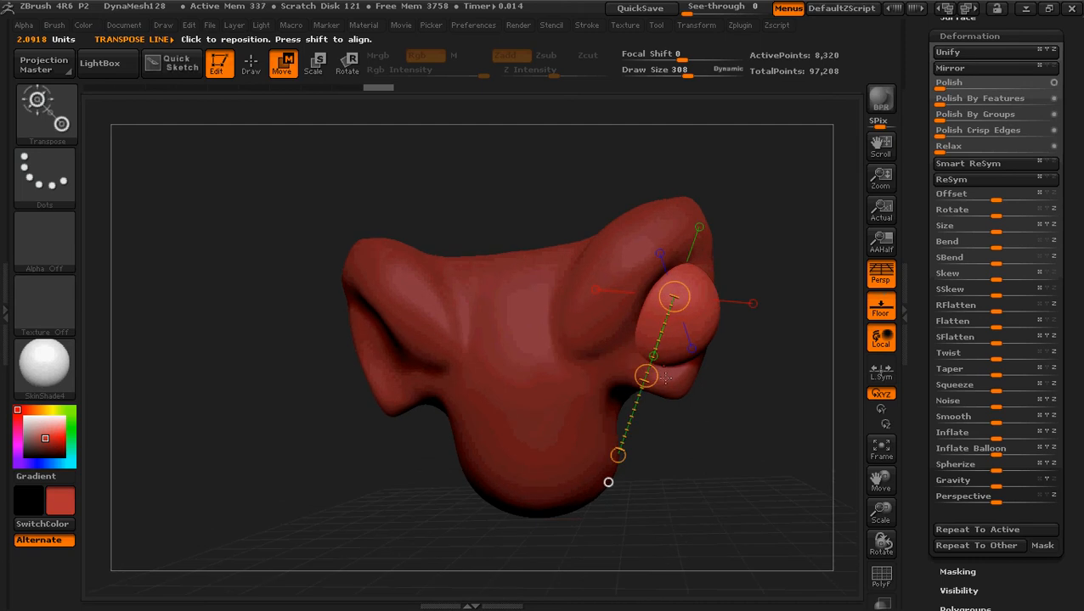
pyautogui.moveTo(647, 376)
pyautogui.mouseDown()
pyautogui.moveTo(662, 368)
pyautogui.moveTo(651, 375)
pyautogui.mouseUp()
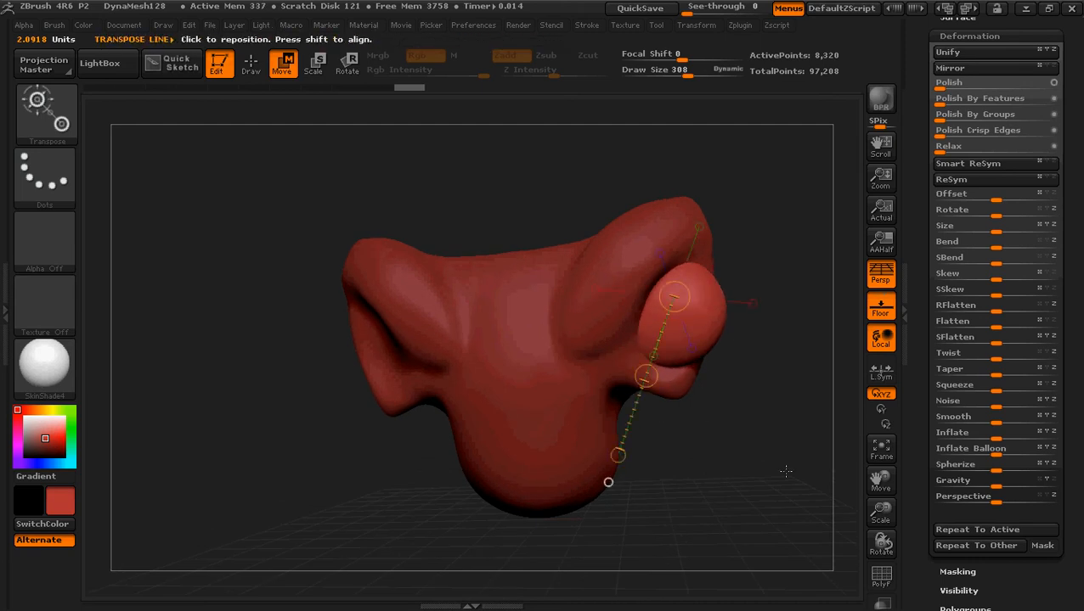
# Shift the eyeball slightly toward the front of the head with the transpose line from a side view
pyautogui.moveTo(786, 471); pyautogui.dragTo(701, 415)
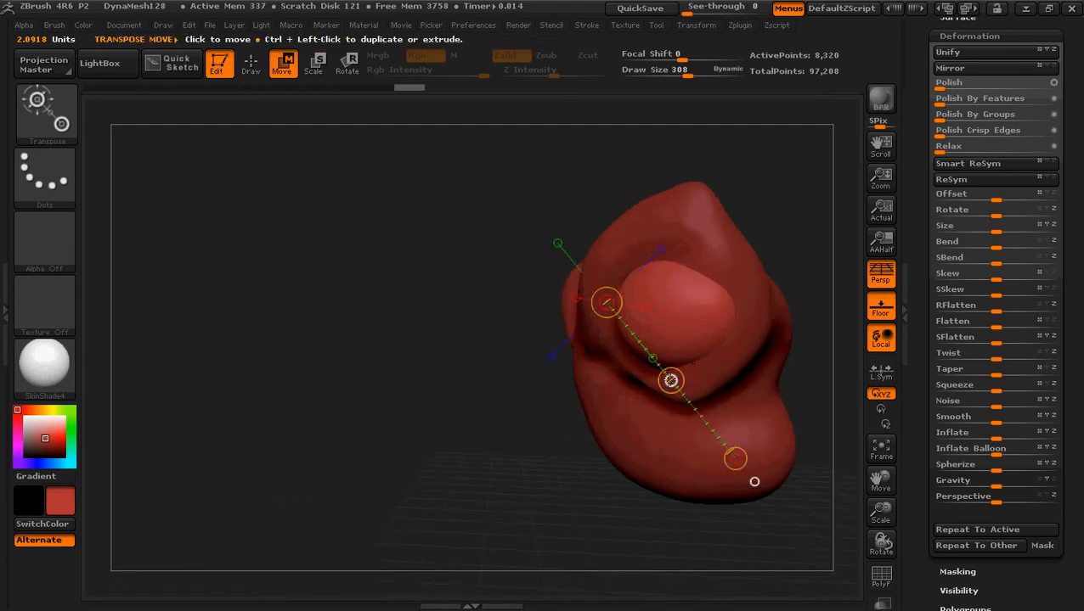
pyautogui.moveTo(670, 380); pyautogui.dragTo(661, 384)
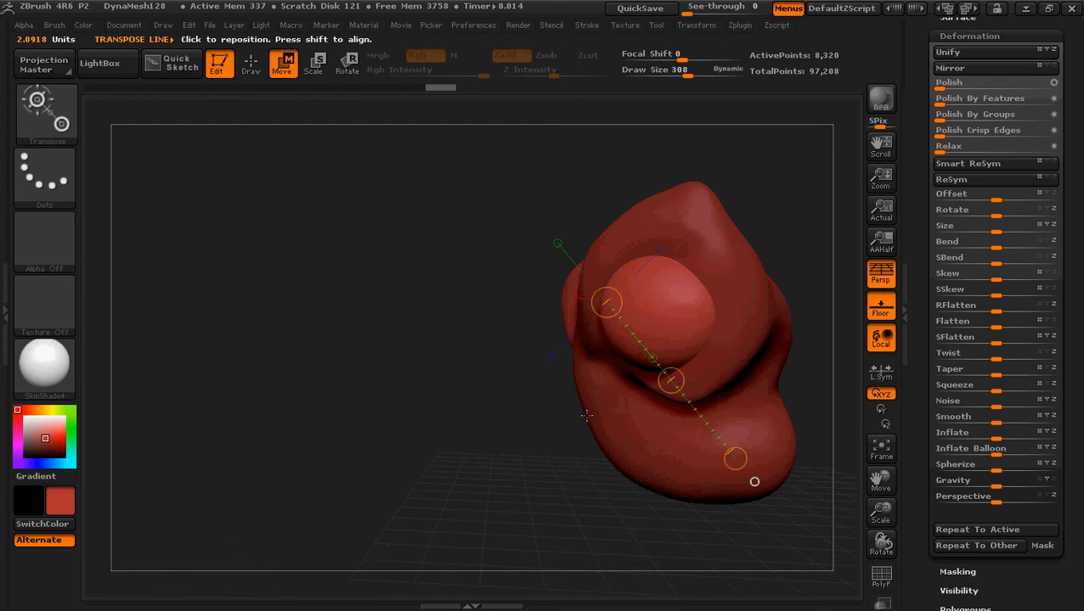
pyautogui.moveTo(492, 429); pyautogui.dragTo(560, 432)
pyautogui.moveTo(554, 474); pyautogui.dragTo(558, 475)
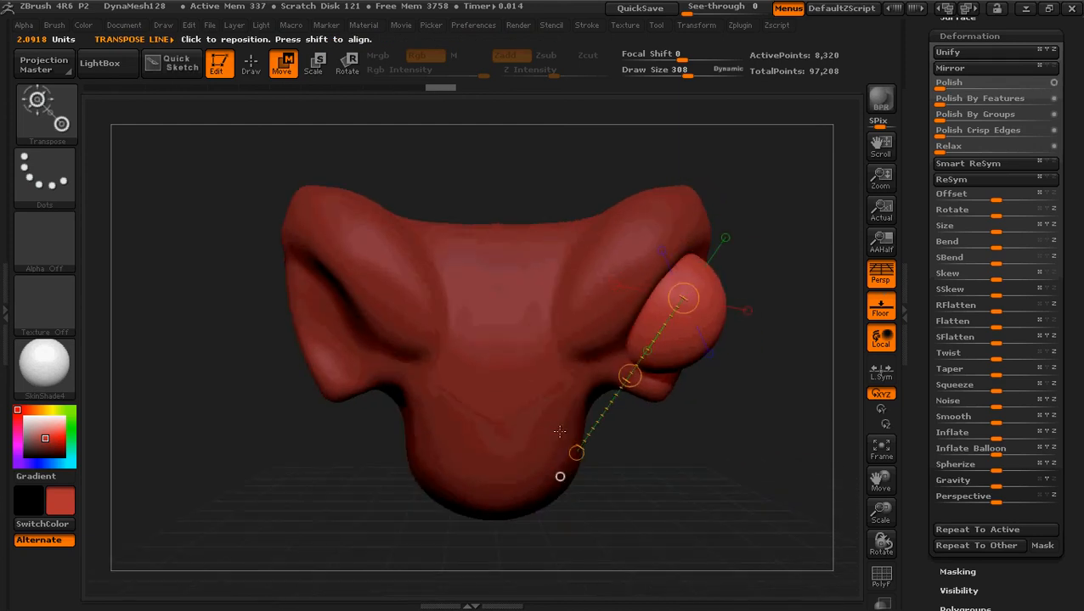
# Fine-tune the eyeball's position under the brow ridge with the transpose line and return to Draw mode
pyautogui.moveTo(820, 474); pyautogui.dragTo(729, 459)
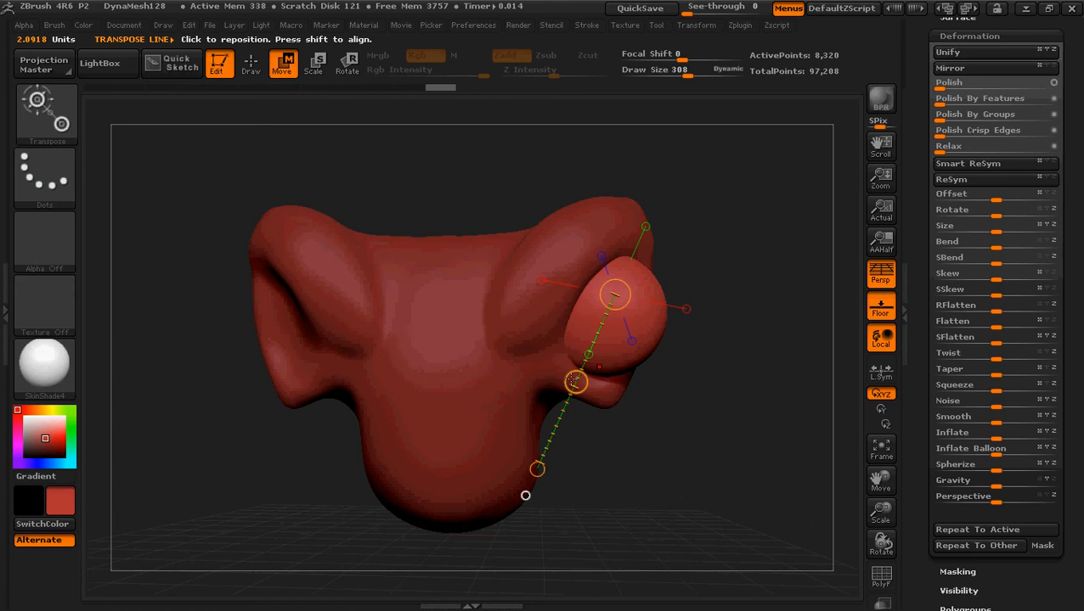
pyautogui.moveTo(574, 388)
pyautogui.mouseDown()
pyautogui.moveTo(579, 379)
pyautogui.moveTo(575, 388)
pyautogui.mouseUp()
pyautogui.moveTo(763, 474); pyautogui.dragTo(759, 478)
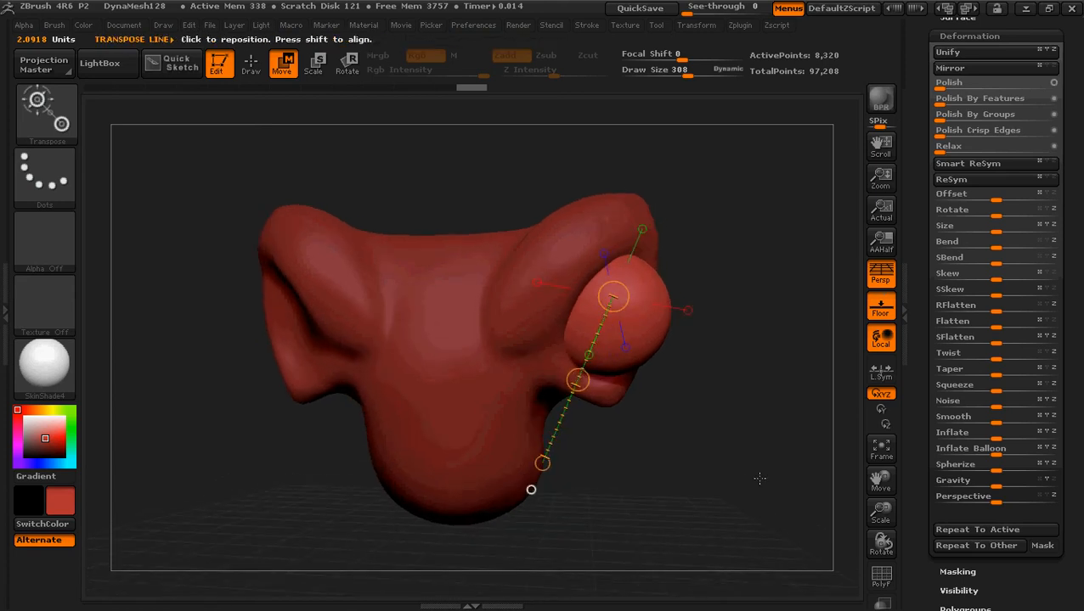
pyautogui.press('q')
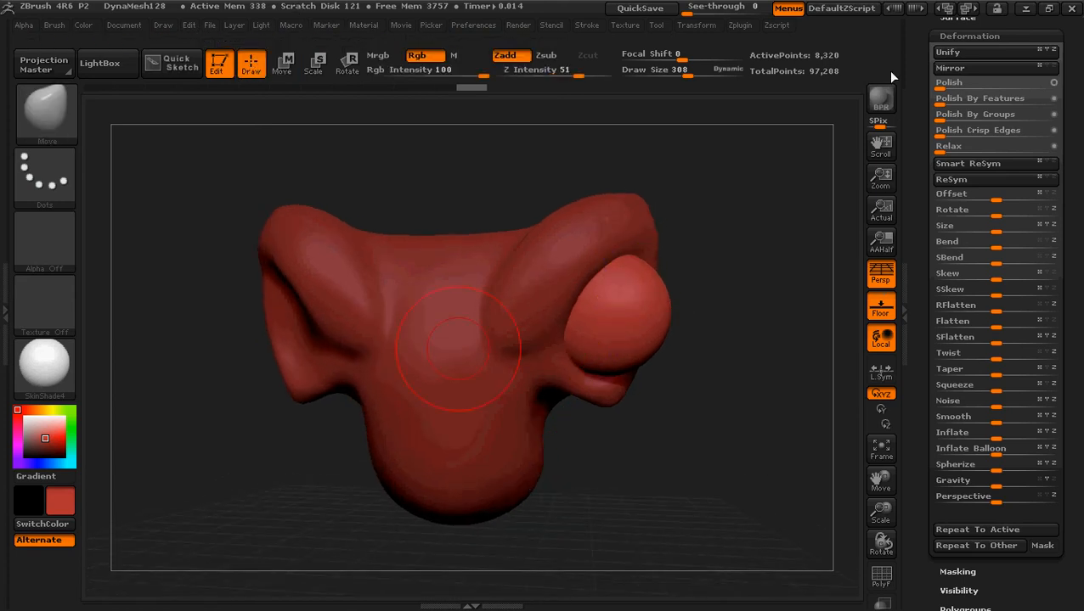
# Compare the repositioned eyeball with the eyes in the Scuba Shark reference illustration and return to ZBrush
pyautogui.click(1025, 9)
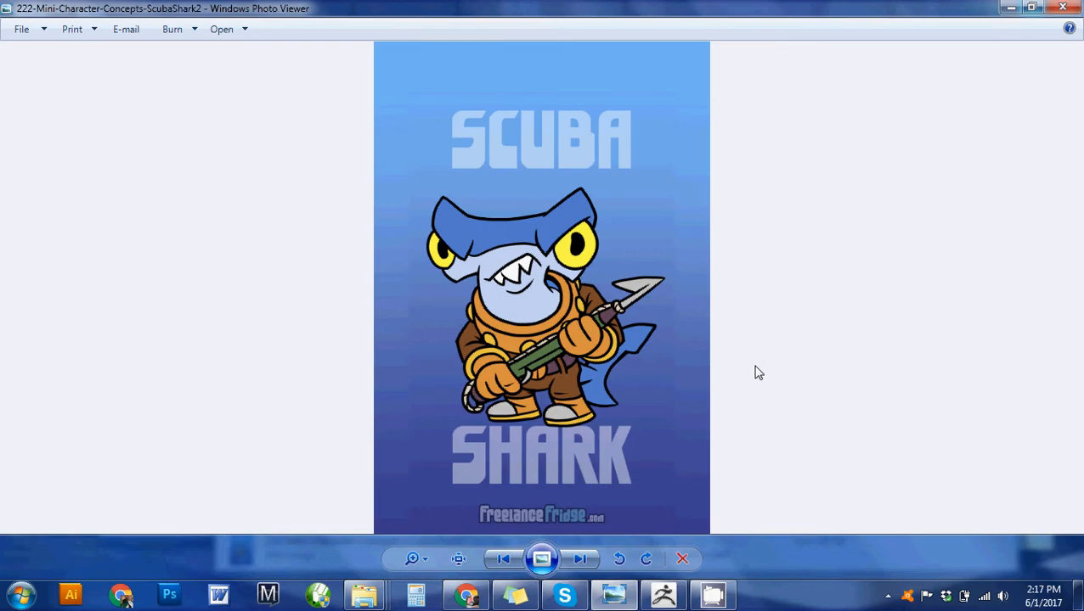
pyautogui.moveTo(658, 599)
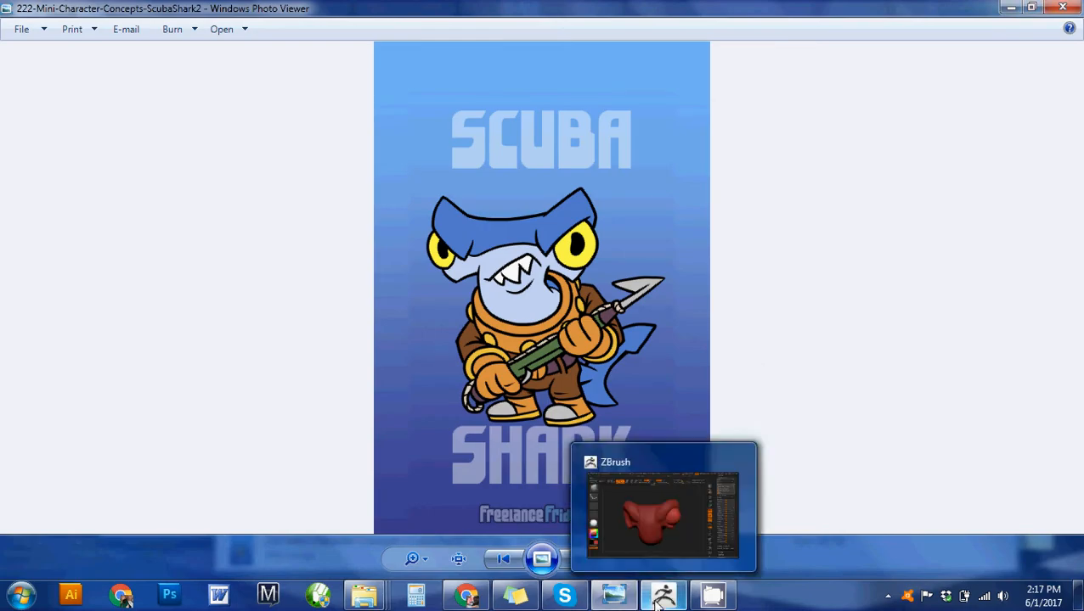
pyautogui.moveTo(663, 507)
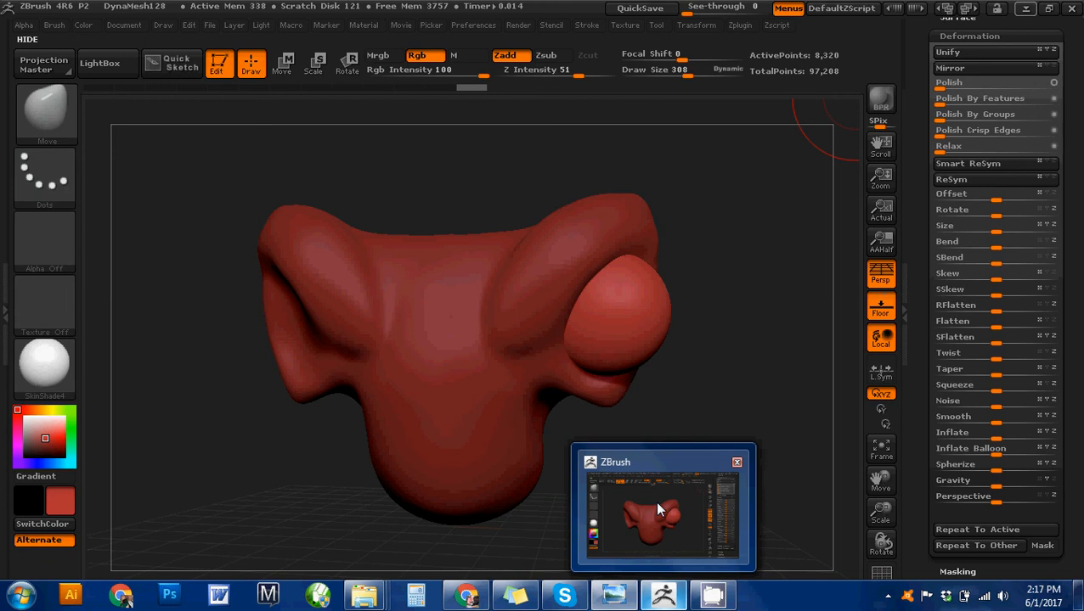
pyautogui.click(655, 500)
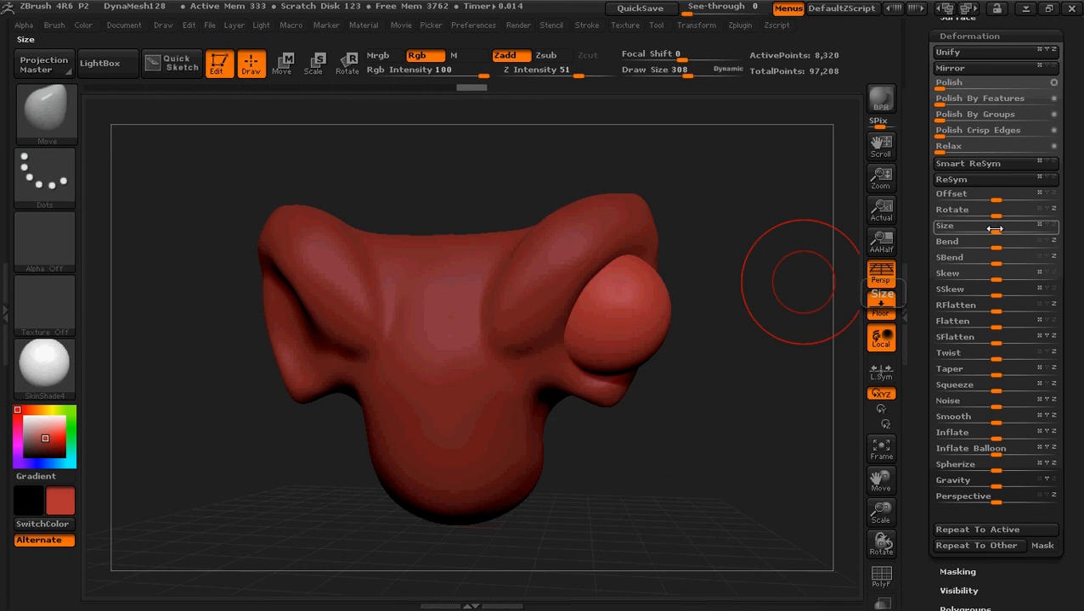
# Narrow the eyeball along the X axis with the Size deformation and adjust its sideways position with Offset
pyautogui.moveTo(998, 233); pyautogui.dragTo(974, 193)
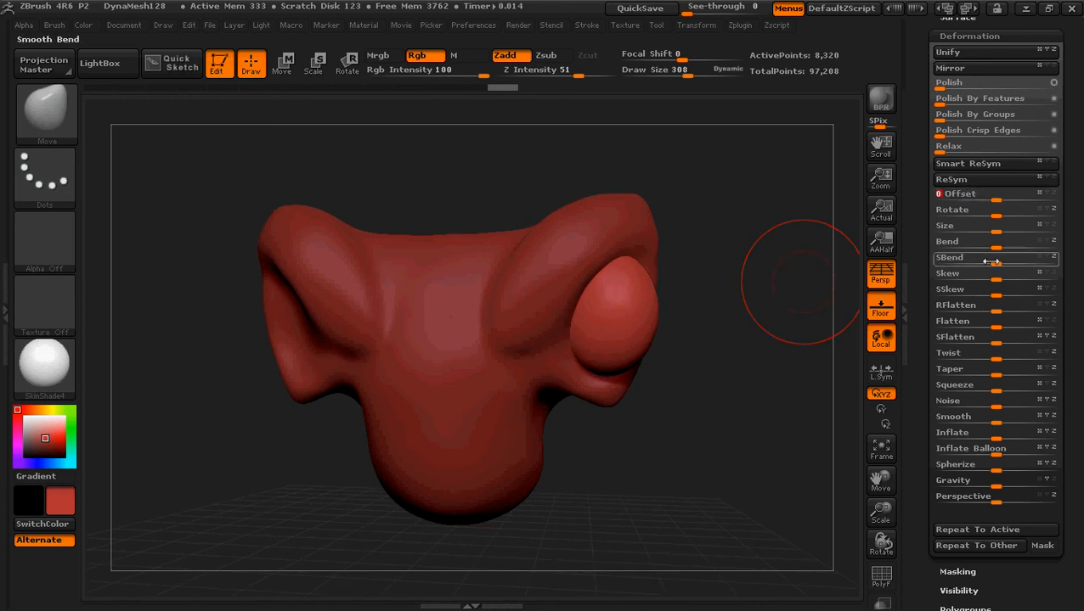
pyautogui.moveTo(996, 231); pyautogui.dragTo(1008, 232)
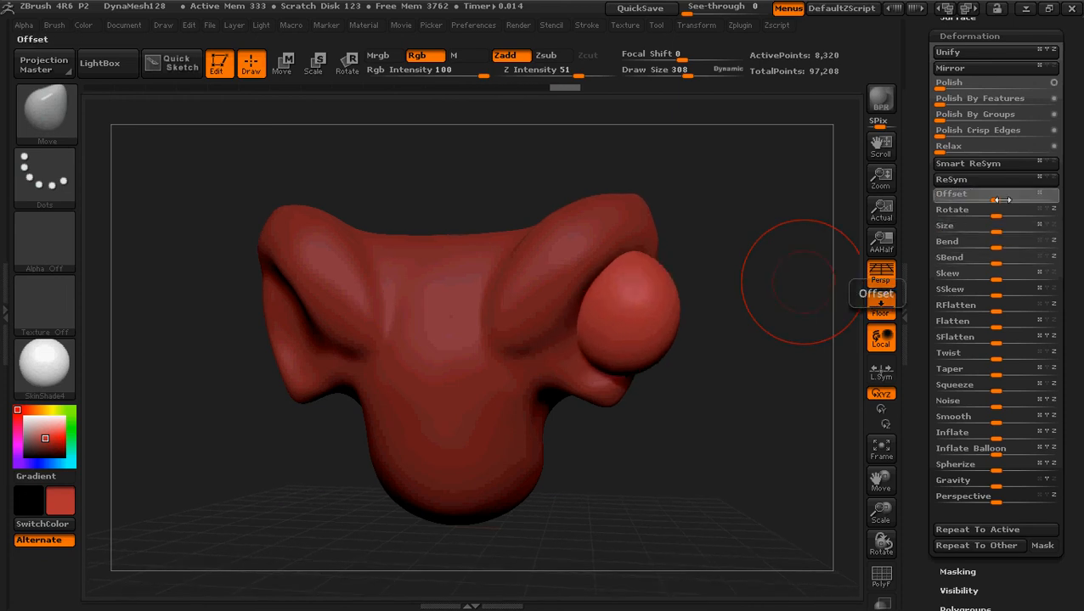
pyautogui.moveTo(993, 196)
pyautogui.mouseDown()
pyautogui.moveTo(1017, 196)
pyautogui.moveTo(1007, 196)
pyautogui.mouseUp()
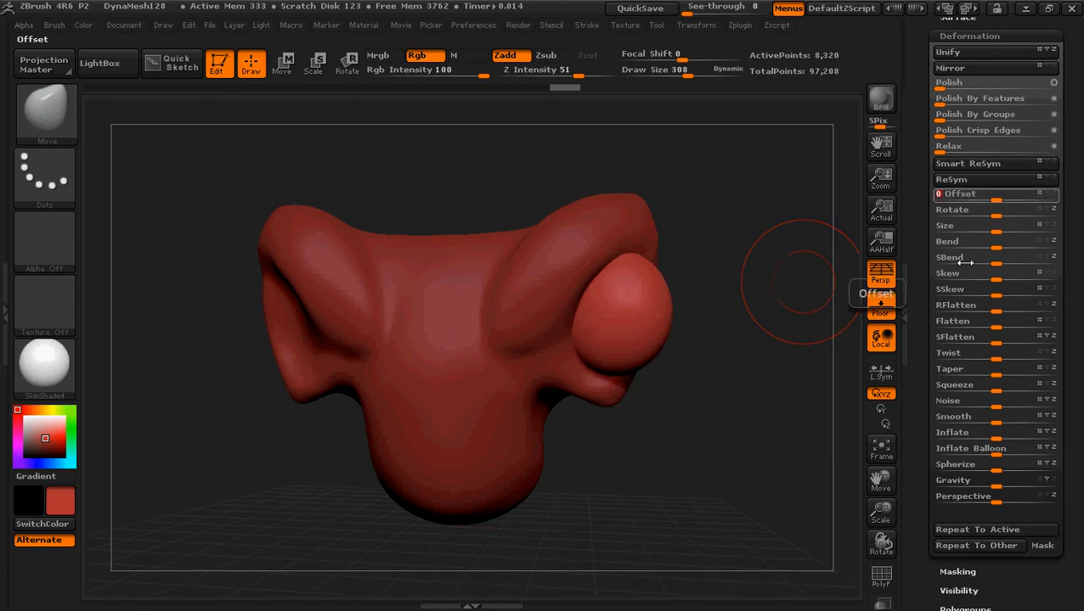
# Enlarge the eyeball slightly along the Y and Z axes with the Size deformation and check its fit
pyautogui.moveTo(791, 363); pyautogui.dragTo(786, 387)
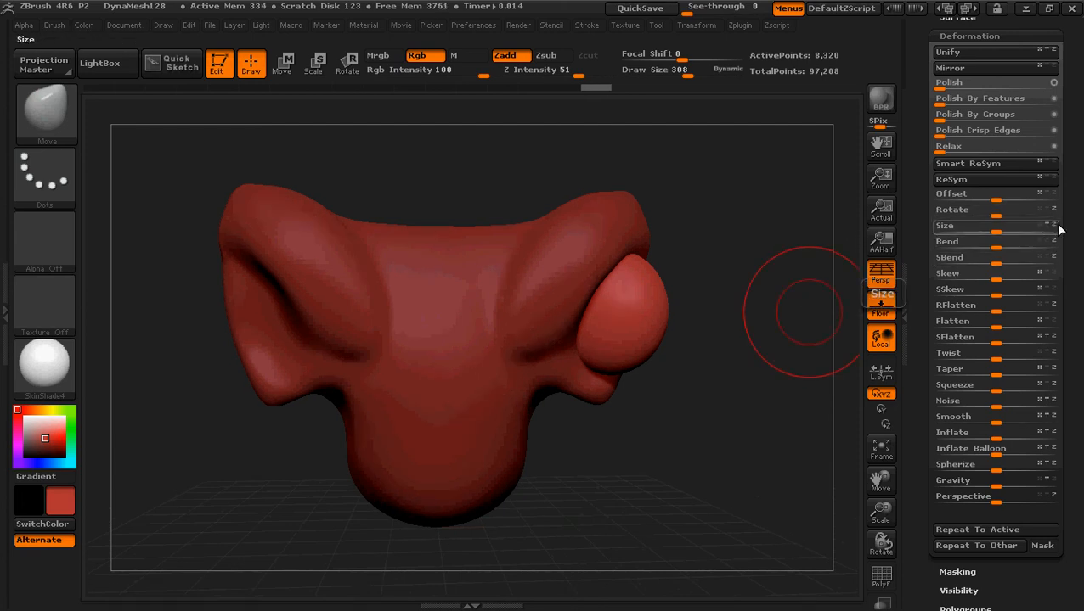
pyautogui.moveTo(999, 230); pyautogui.dragTo(1007, 229)
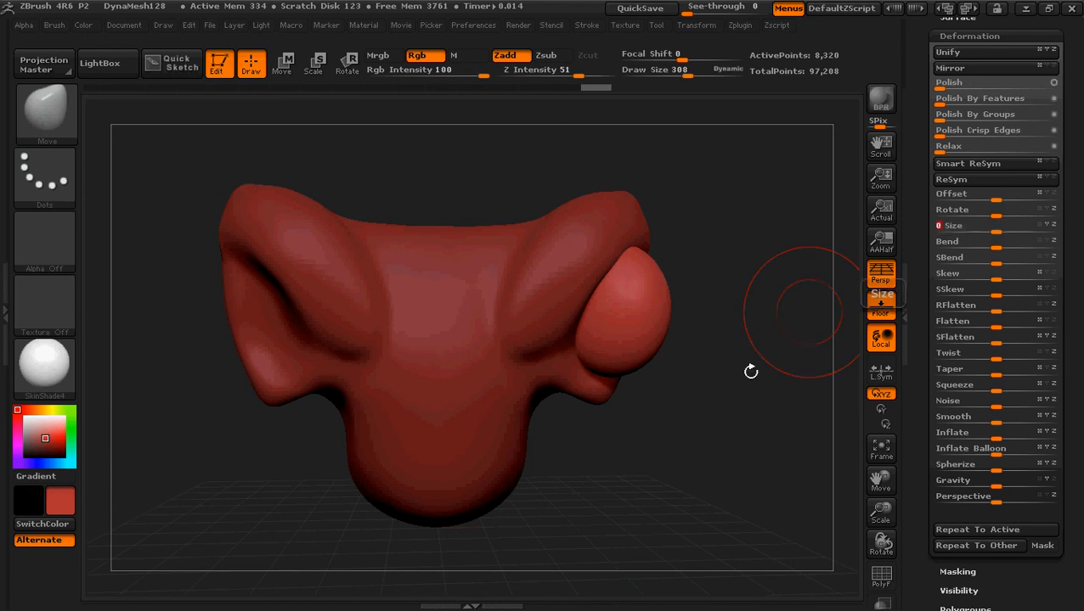
pyautogui.moveTo(750, 370)
pyautogui.mouseDown()
pyautogui.moveTo(725, 382)
pyautogui.moveTo(716, 373)
pyautogui.moveTo(733, 377)
pyautogui.mouseUp()
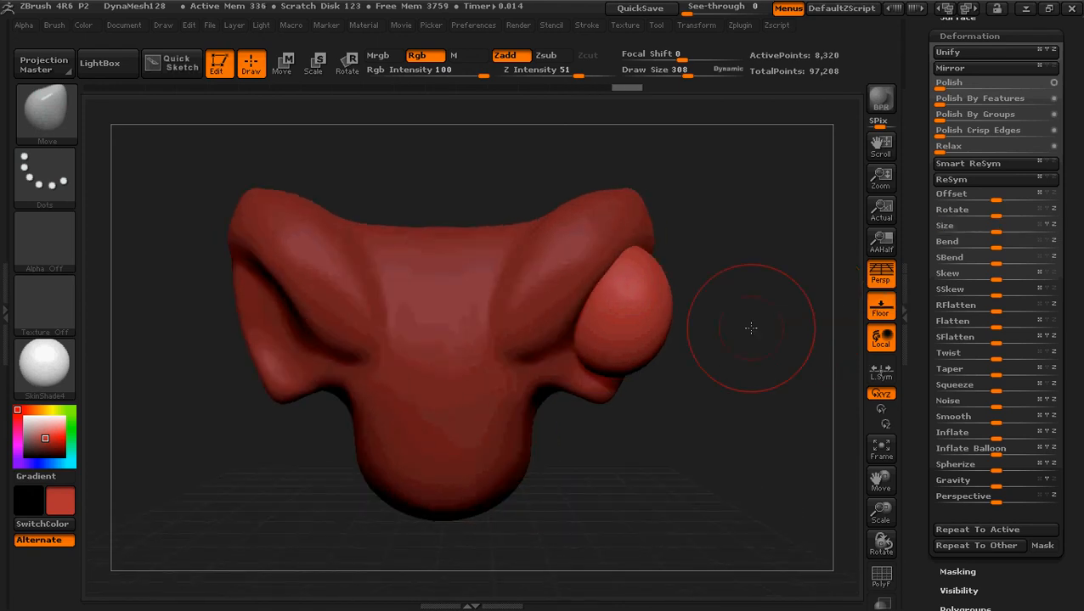
# Shrink the eyeball slightly with the Size deformation
pyautogui.moveTo(750, 326); pyautogui.dragTo(655, 336)
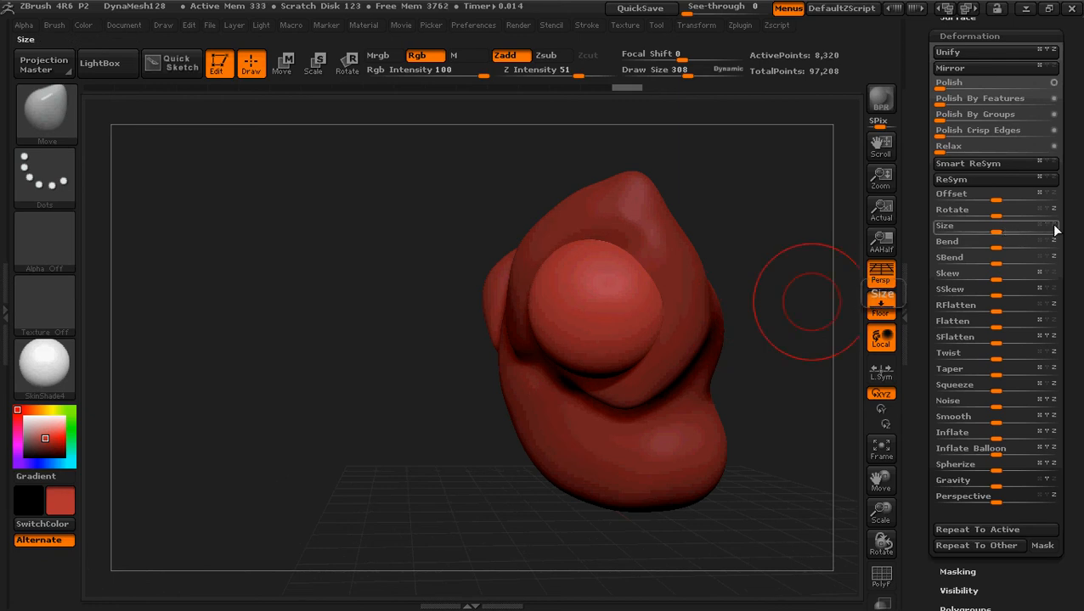
pyautogui.moveTo(994, 232); pyautogui.dragTo(980, 231)
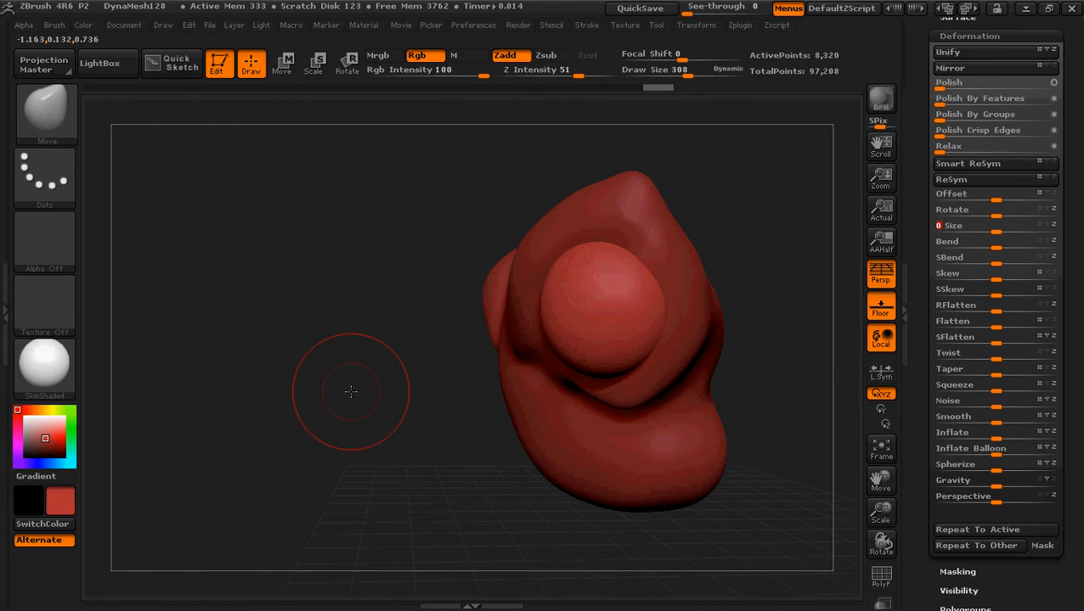
pyautogui.moveTo(351, 391); pyautogui.dragTo(391, 391)
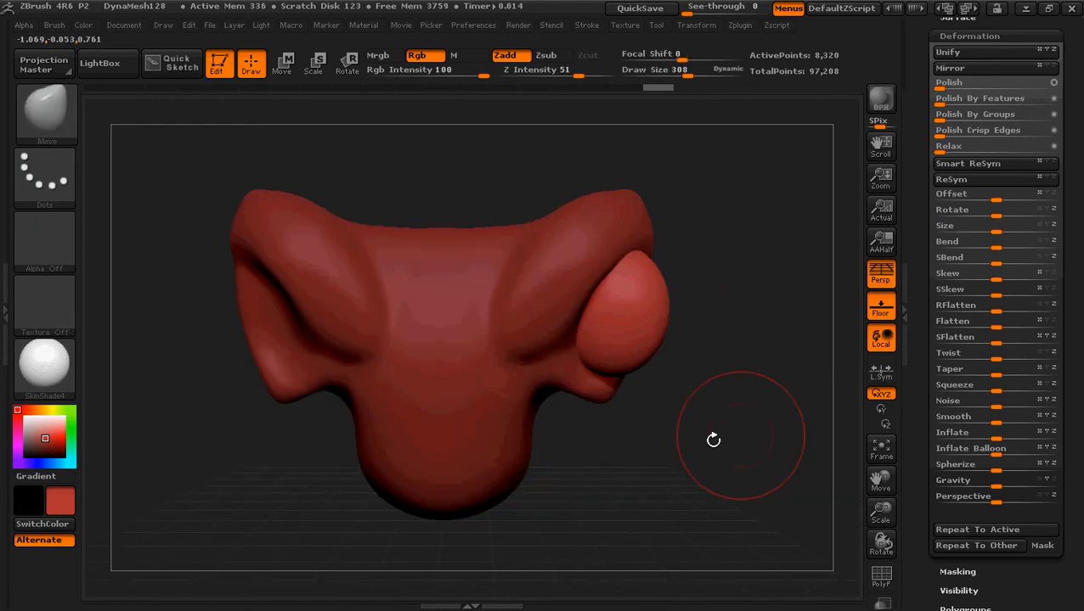
pyautogui.keyDown('alt'); pyautogui.moveTo(741, 435); pyautogui.dragTo(678, 447); pyautogui.keyUp('alt')
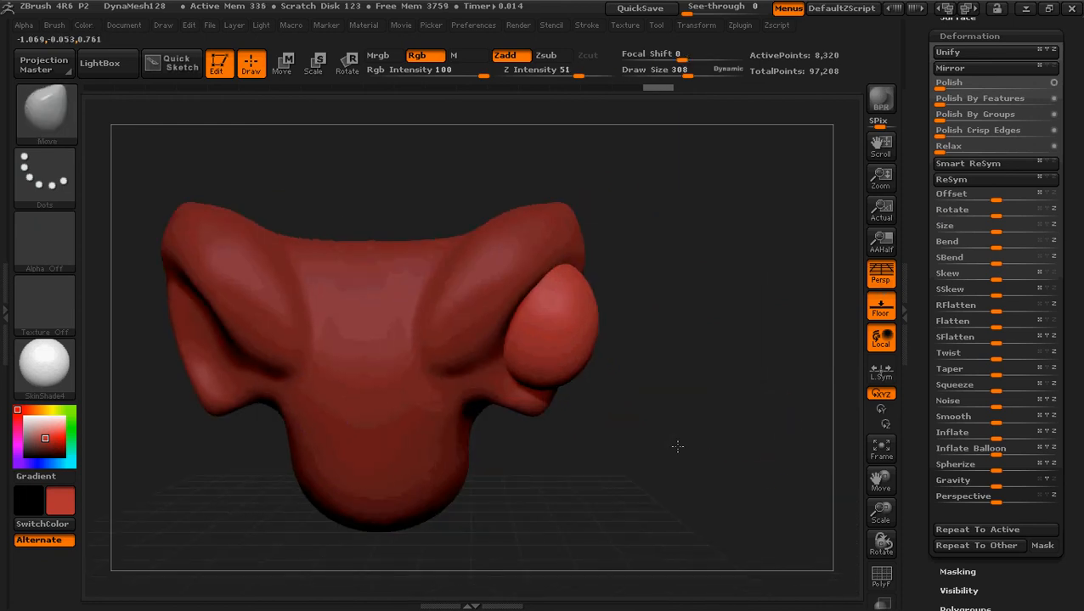
# Check the Scuba Shark reference image and shift the eyeball slightly inward along X with the Offset deformation
pyautogui.click(1026, 8)
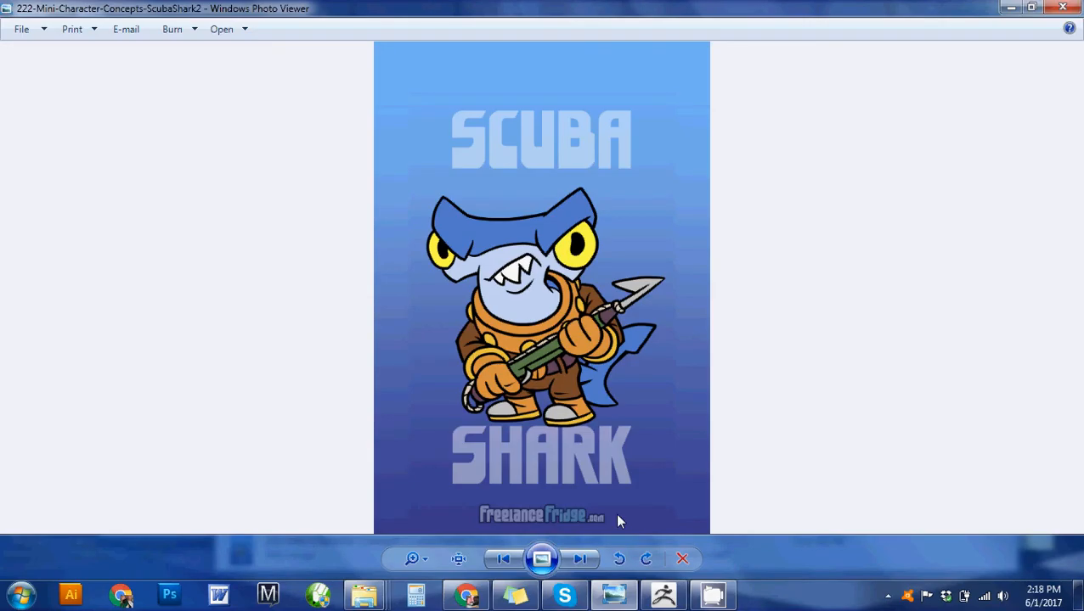
pyautogui.click(665, 605)
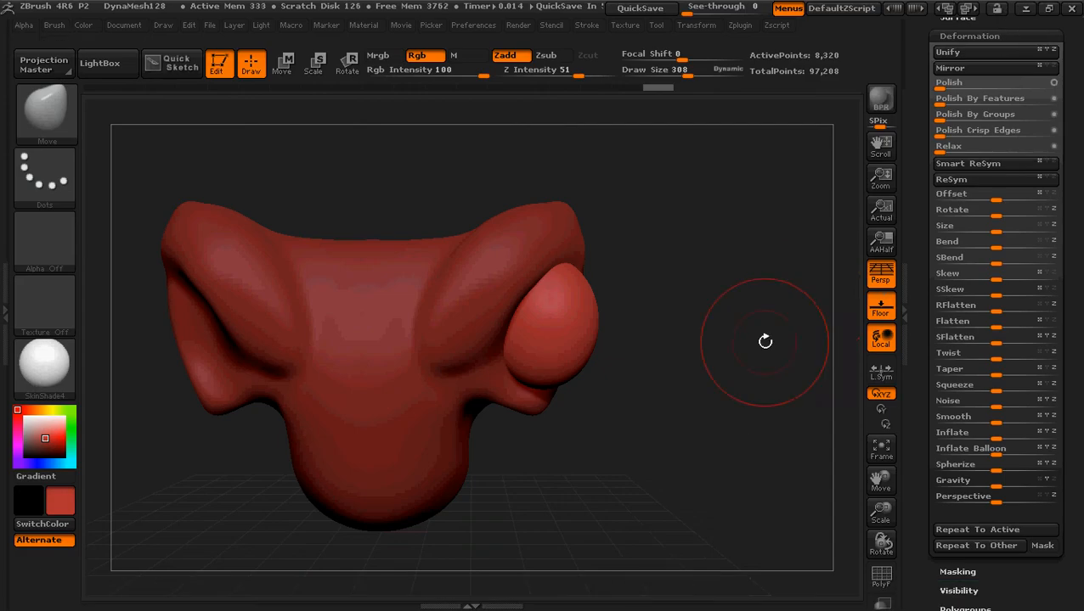
pyautogui.moveTo(724, 333); pyautogui.dragTo(728, 334)
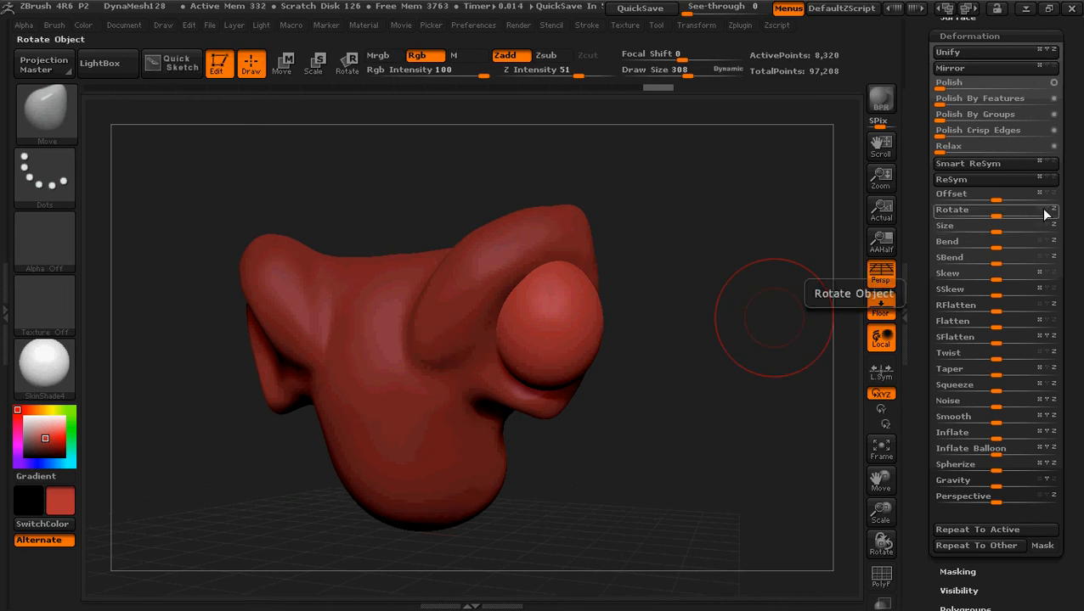
pyautogui.moveTo(995, 195)
pyautogui.mouseDown()
pyautogui.moveTo(984, 195)
pyautogui.moveTo(1008, 198)
pyautogui.mouseUp()
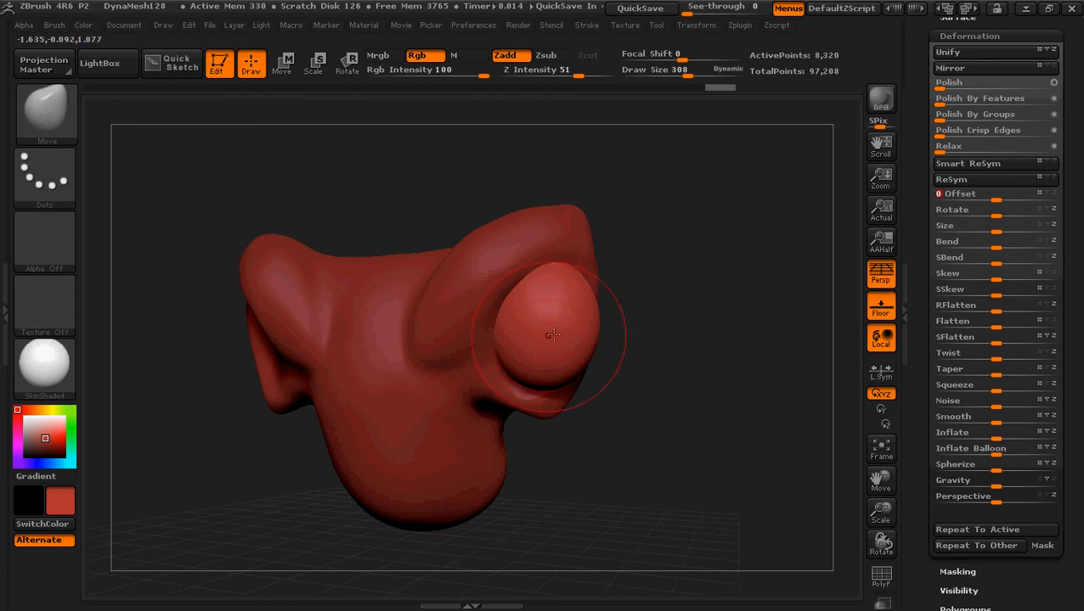
pyautogui.moveTo(639, 314)
pyautogui.mouseDown()
pyautogui.moveTo(659, 332)
pyautogui.moveTo(649, 327)
pyautogui.mouseUp()
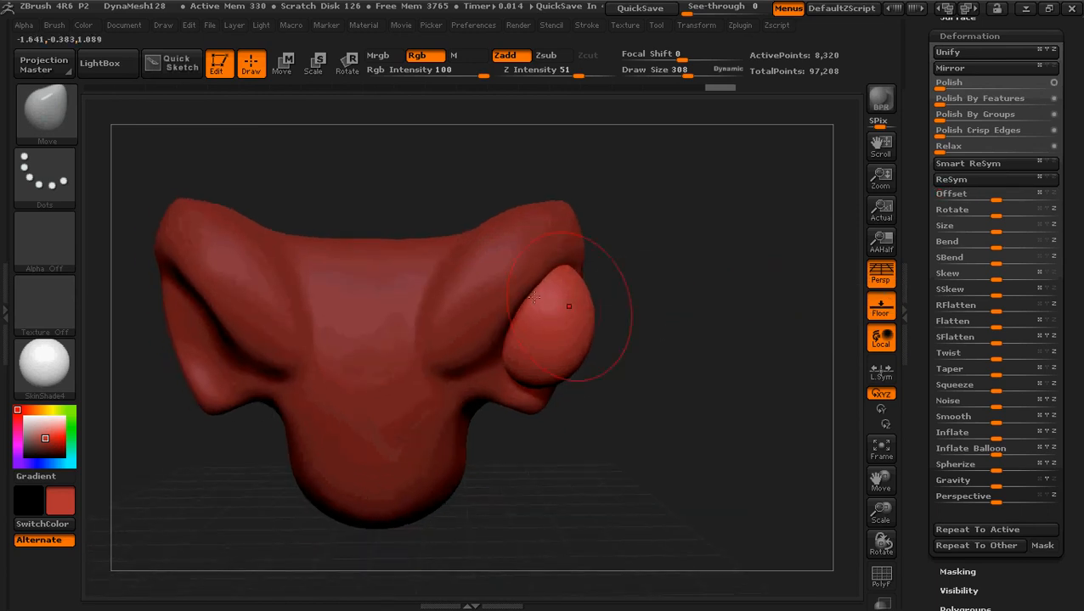
# Select the head subtool, compare it with the reference image, and pull the outer brow outward above the eye with the Move brush
pyautogui.keyDown('alt'); pyautogui.click(434, 268); pyautogui.keyUp('alt')
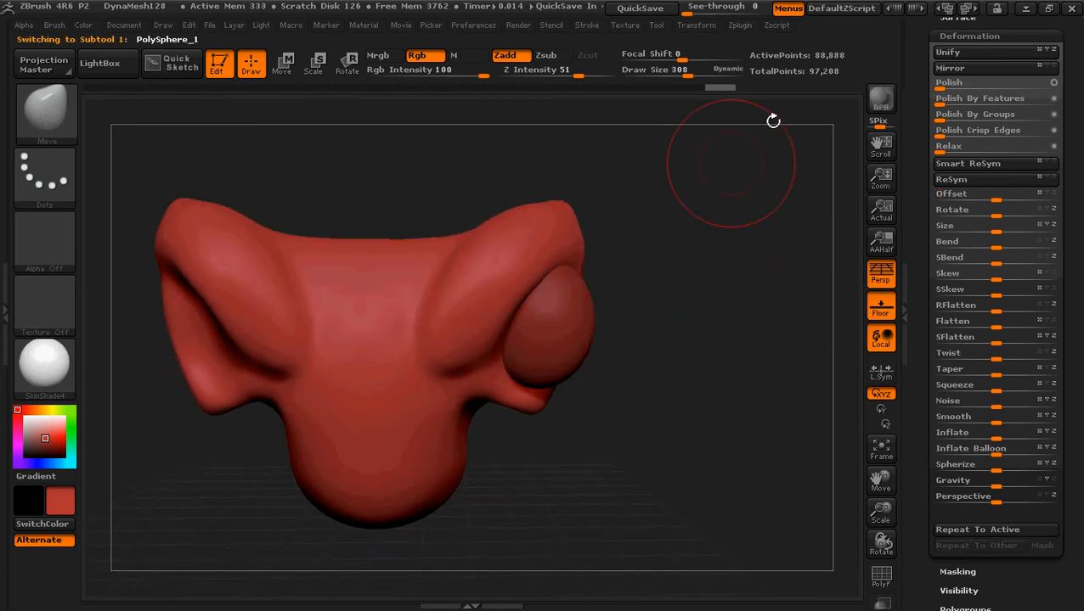
pyautogui.click(1026, 8)
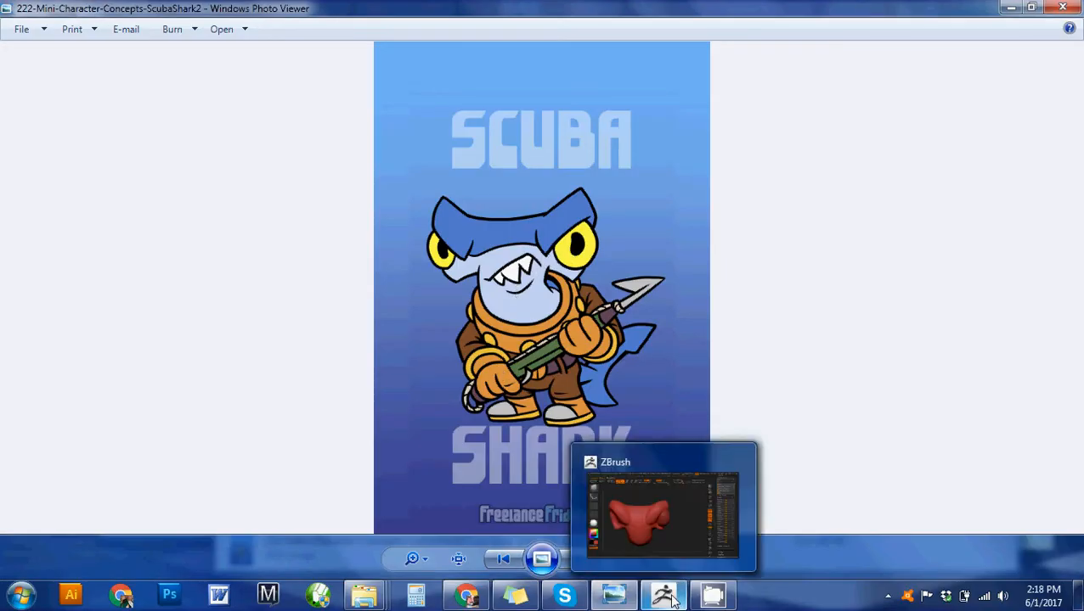
pyautogui.click(663, 548)
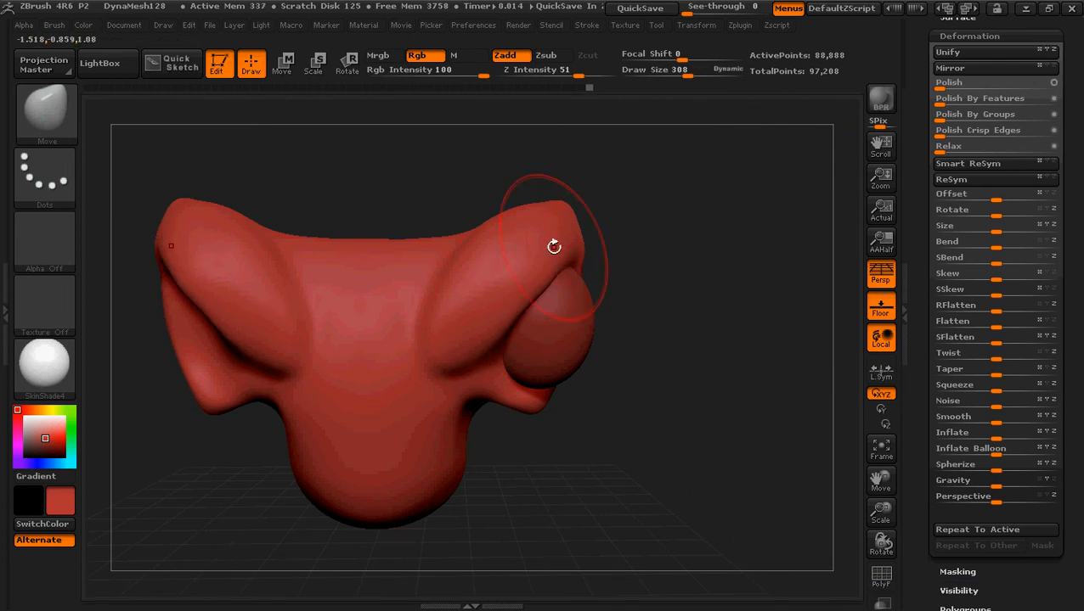
pyautogui.moveTo(579, 256); pyautogui.dragTo(588, 256)
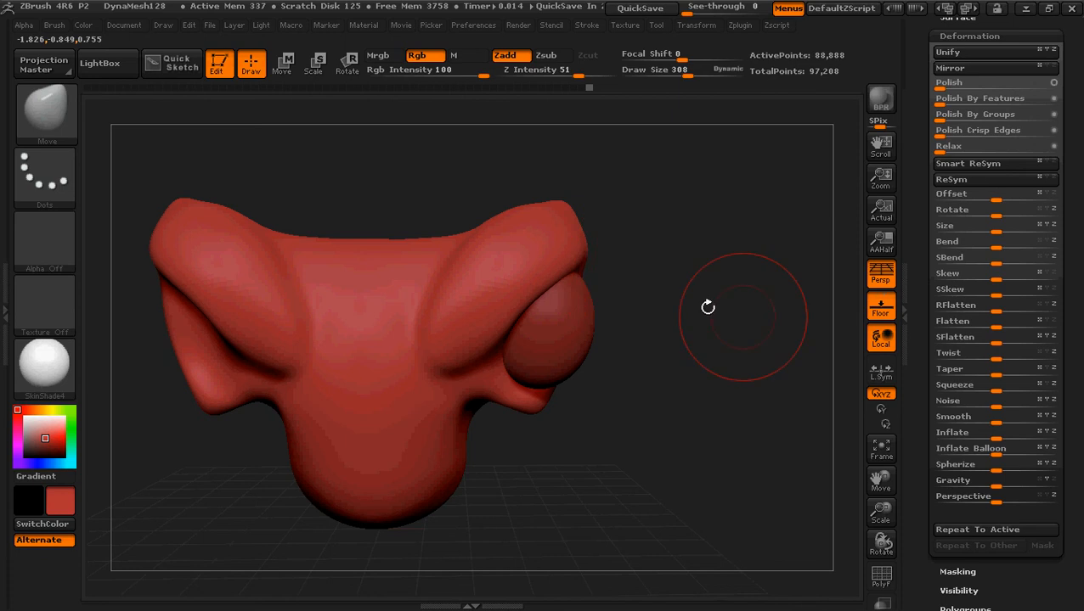
pyautogui.moveTo(707, 306)
pyautogui.mouseDown()
pyautogui.moveTo(714, 314)
pyautogui.moveTo(489, 290)
pyautogui.moveTo(529, 321)
pyautogui.mouseUp()
pyautogui.moveTo(555, 271)
pyautogui.mouseDown()
pyautogui.moveTo(563, 284)
pyautogui.moveTo(581, 251)
pyautogui.mouseUp()
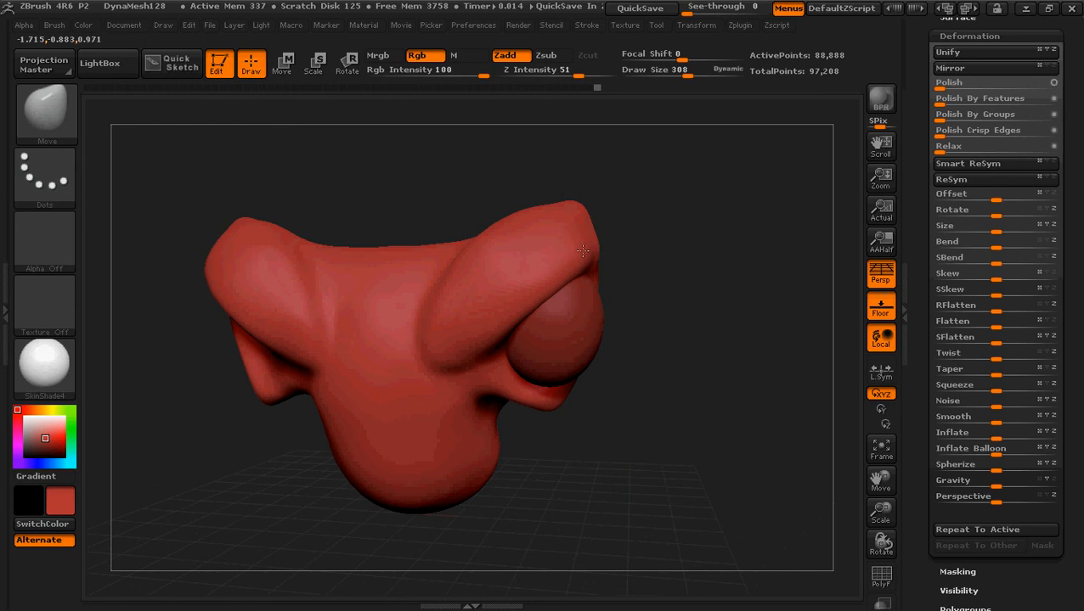
# Reduce the Move brush's draw size to 288, nudge the lower edge of the brow outward, and quick-save the project
pyautogui.moveTo(701, 316)
pyautogui.mouseDown()
pyautogui.moveTo(536, 296)
pyautogui.moveTo(547, 314)
pyautogui.mouseUp()
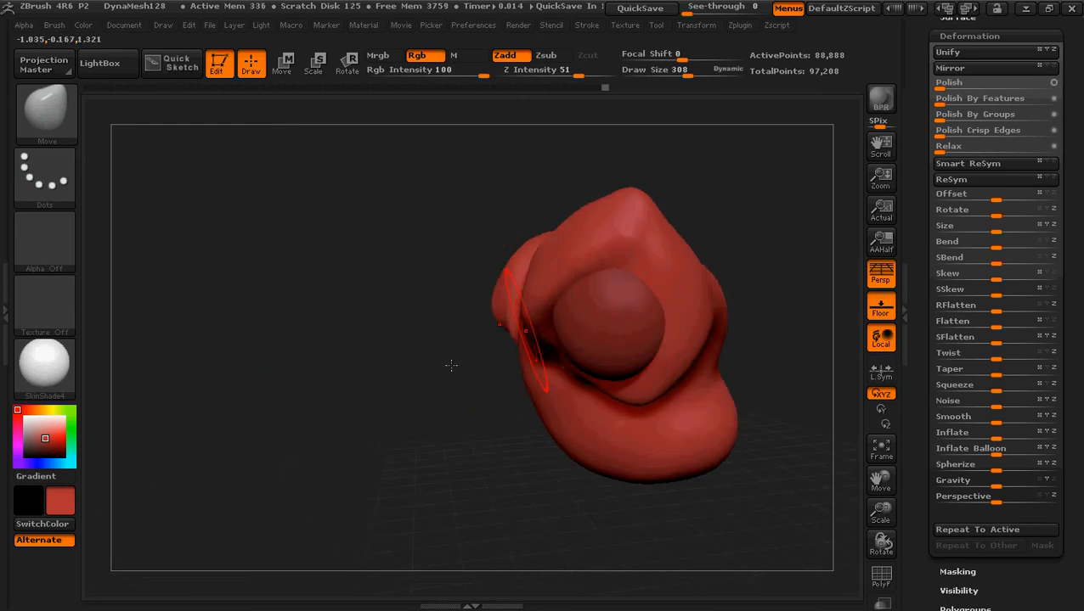
pyautogui.moveTo(389, 387); pyautogui.dragTo(516, 356)
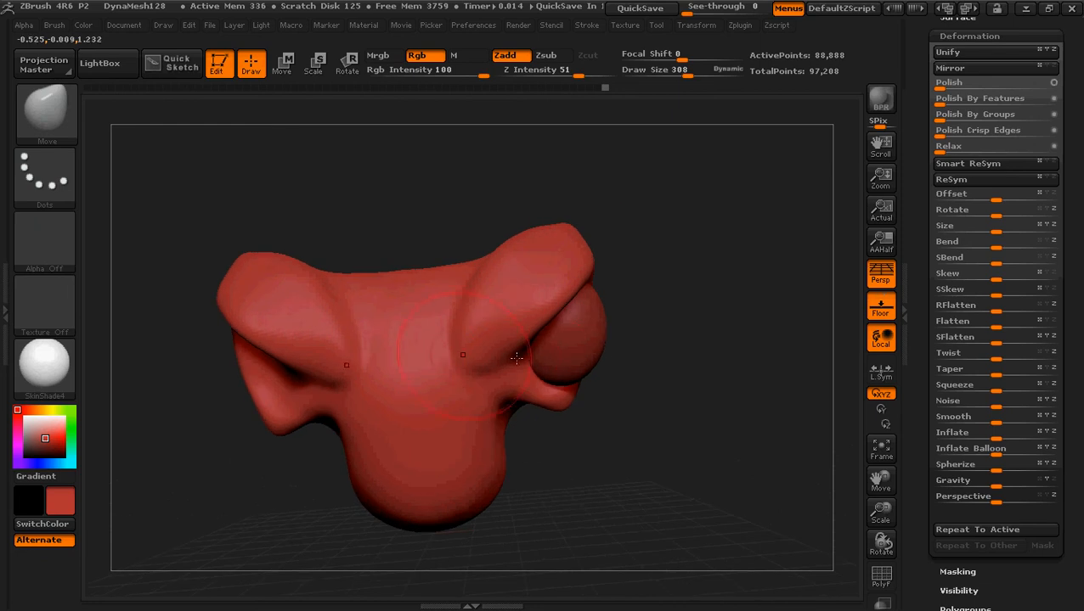
pyautogui.moveTo(648, 382); pyautogui.dragTo(610, 417)
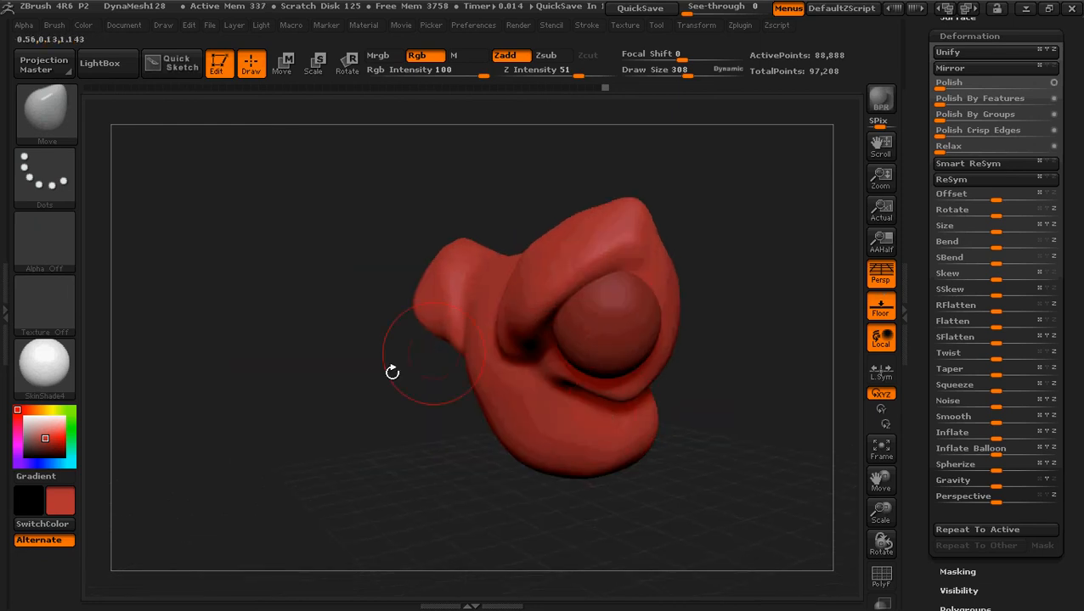
pyautogui.moveTo(404, 402); pyautogui.dragTo(404, 417)
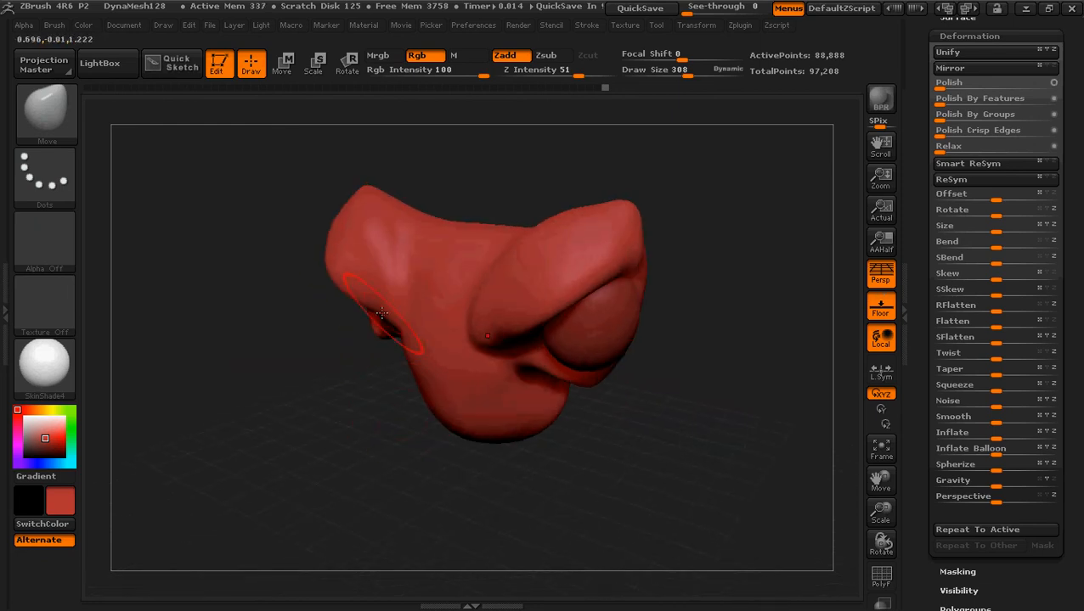
pyautogui.press('ctrl')
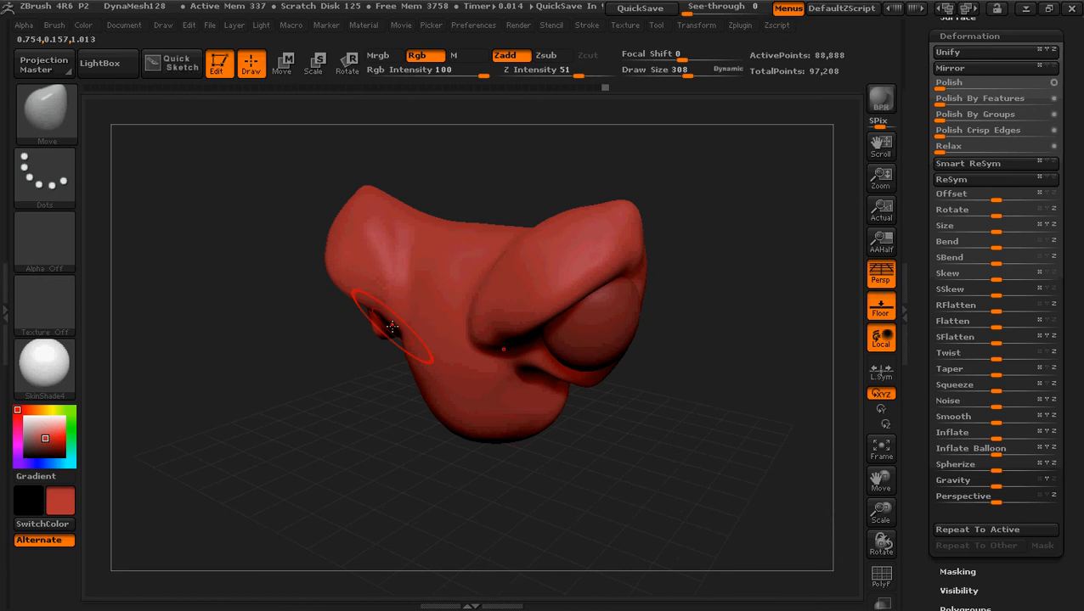
pyautogui.press('[')
pyautogui.press('[')
pyautogui.moveTo(380, 307); pyautogui.dragTo(370, 313)
pyautogui.moveTo(213, 374); pyautogui.dragTo(293, 395)
pyautogui.hotkey('ctrl', 's')
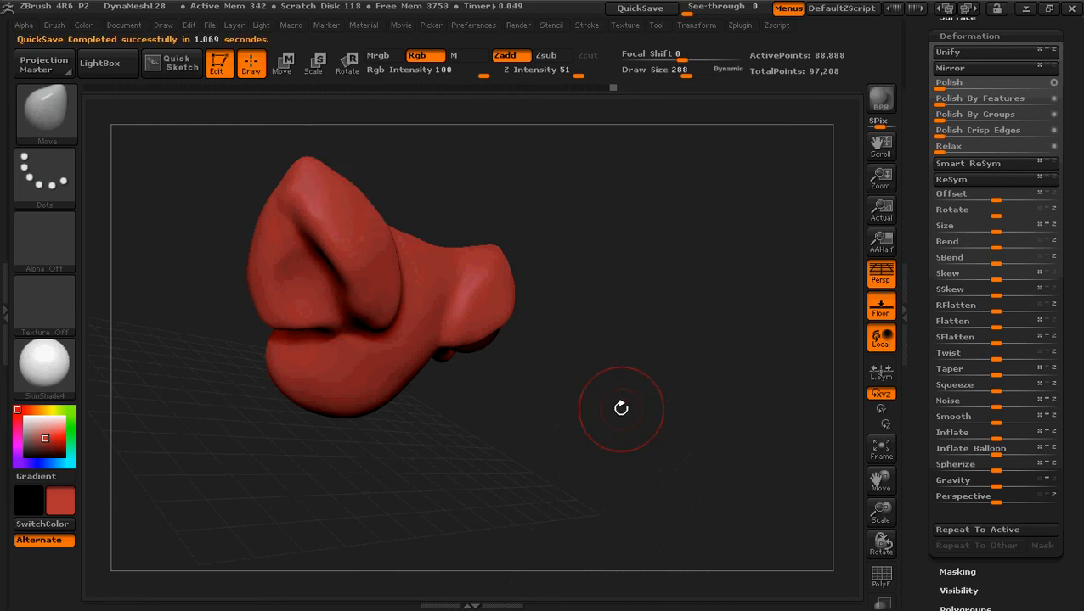
# Reshape the outer ends of the brow around the eye with the Move brush, working from front, side and back
pyautogui.moveTo(622, 406); pyautogui.dragTo(330, 308)
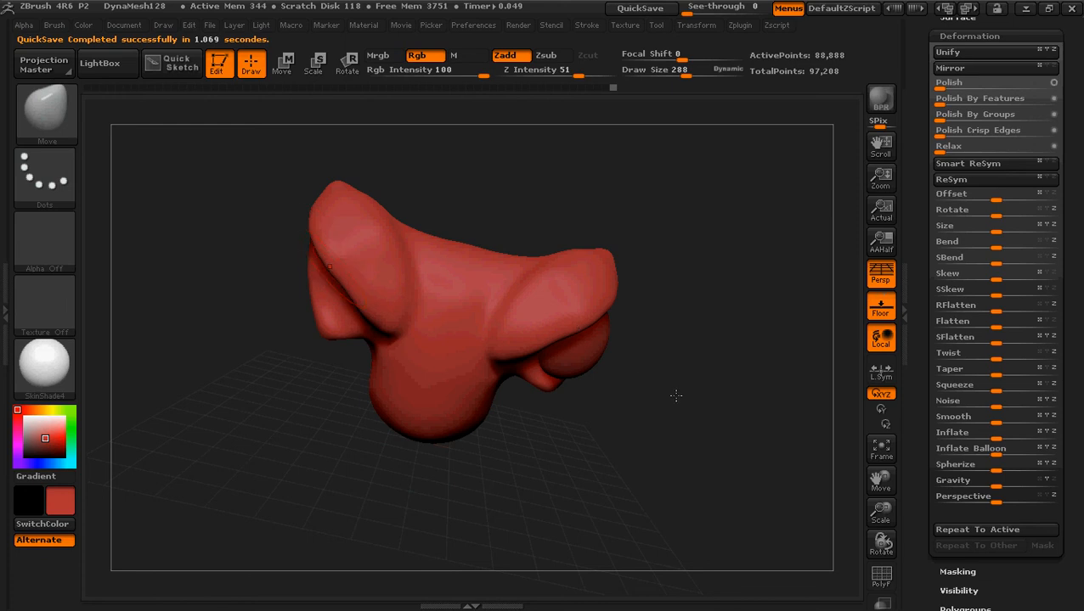
pyautogui.moveTo(676, 394)
pyautogui.mouseDown()
pyautogui.moveTo(607, 356)
pyautogui.moveTo(663, 351)
pyautogui.moveTo(633, 335)
pyautogui.mouseUp()
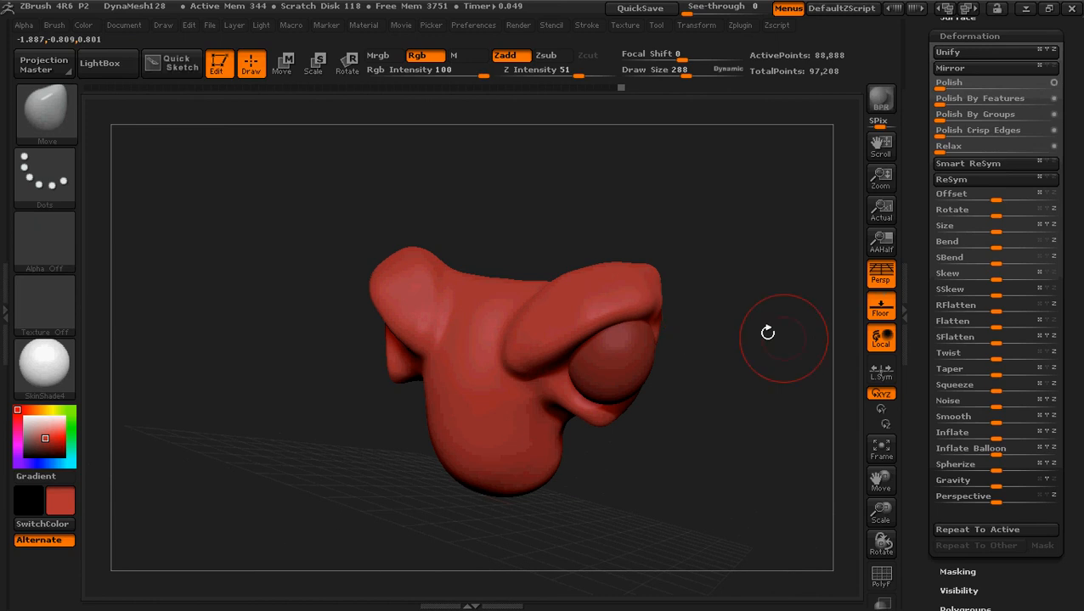
pyautogui.moveTo(764, 331); pyautogui.dragTo(782, 353)
pyautogui.moveTo(770, 288)
pyautogui.mouseDown()
pyautogui.moveTo(656, 333)
pyautogui.moveTo(632, 415)
pyautogui.moveTo(557, 418)
pyautogui.moveTo(650, 430)
pyautogui.moveTo(670, 422)
pyautogui.moveTo(510, 390)
pyautogui.moveTo(559, 399)
pyautogui.mouseUp()
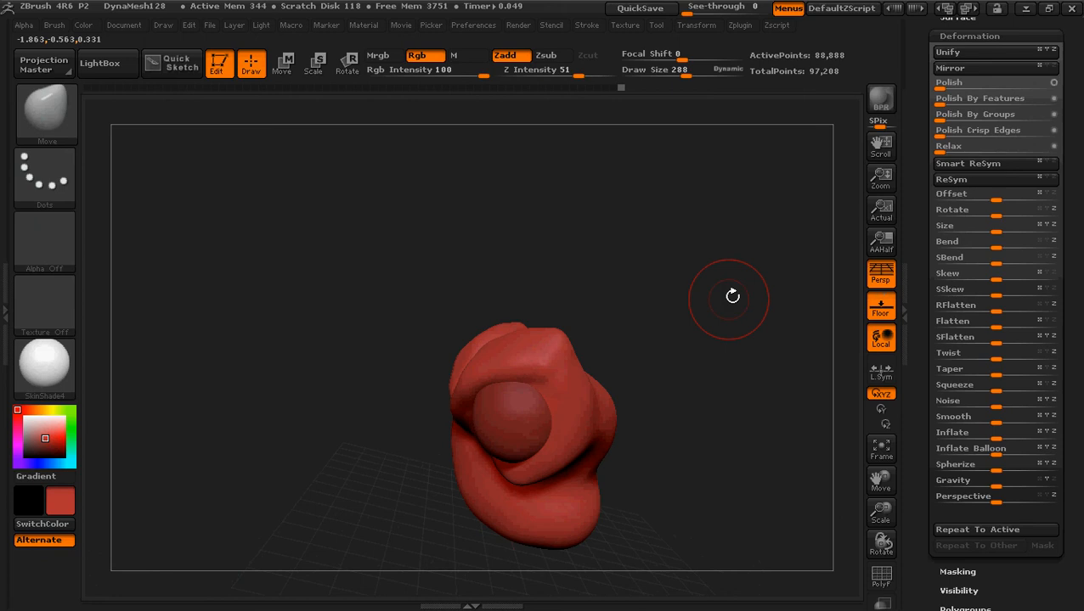
pyautogui.moveTo(732, 296); pyautogui.dragTo(684, 333)
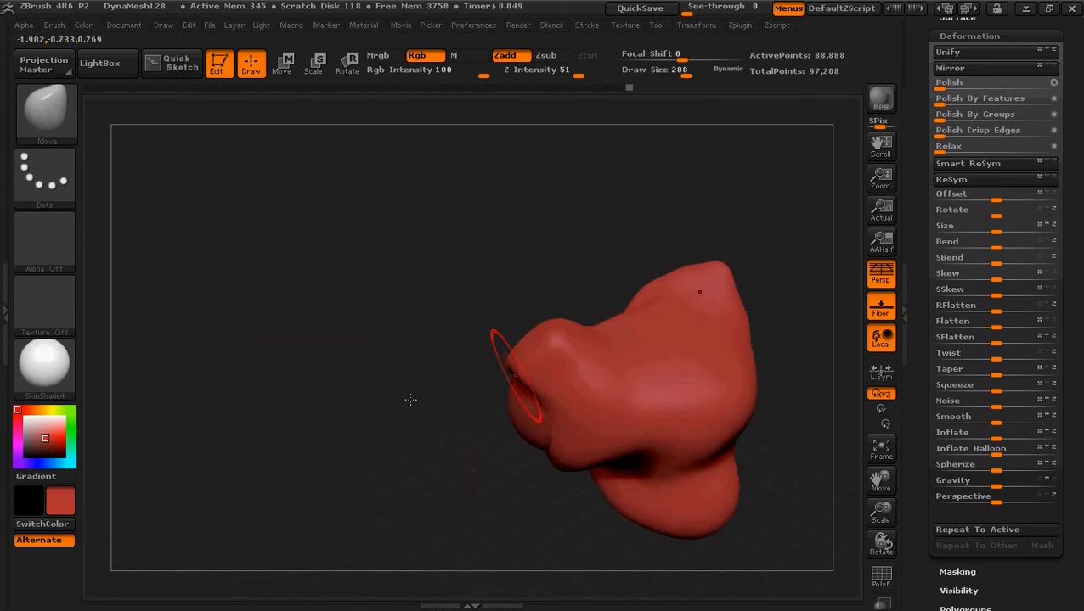
# Smooth the outer edge and tip of the brow beside the eye
pyautogui.moveTo(411, 394)
pyautogui.mouseDown()
pyautogui.moveTo(528, 411)
pyautogui.moveTo(503, 414)
pyautogui.moveTo(585, 394)
pyautogui.moveTo(565, 423)
pyautogui.mouseUp()
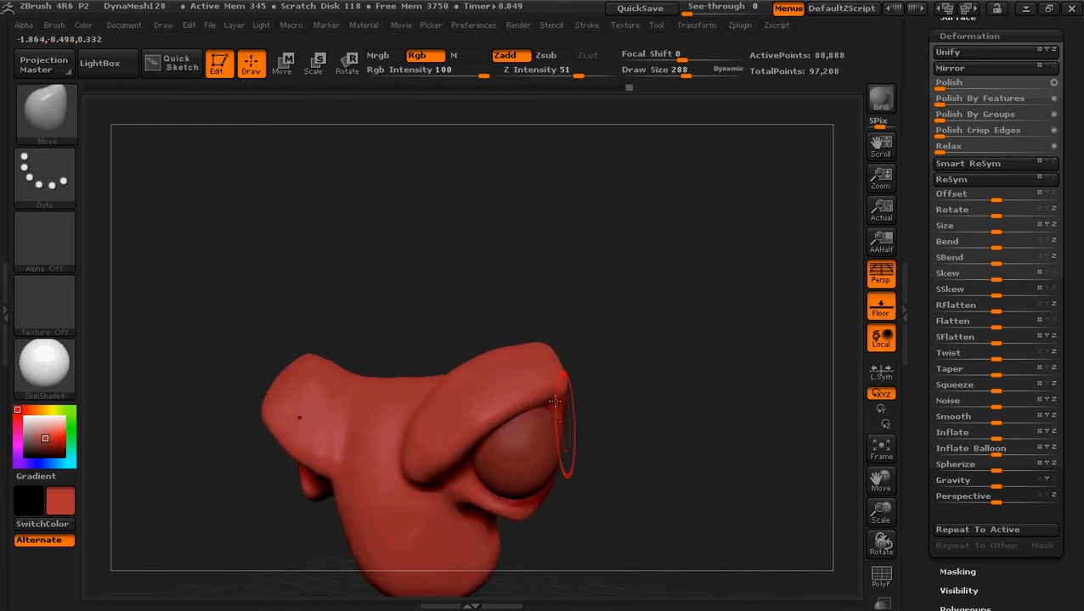
pyautogui.press('shift')
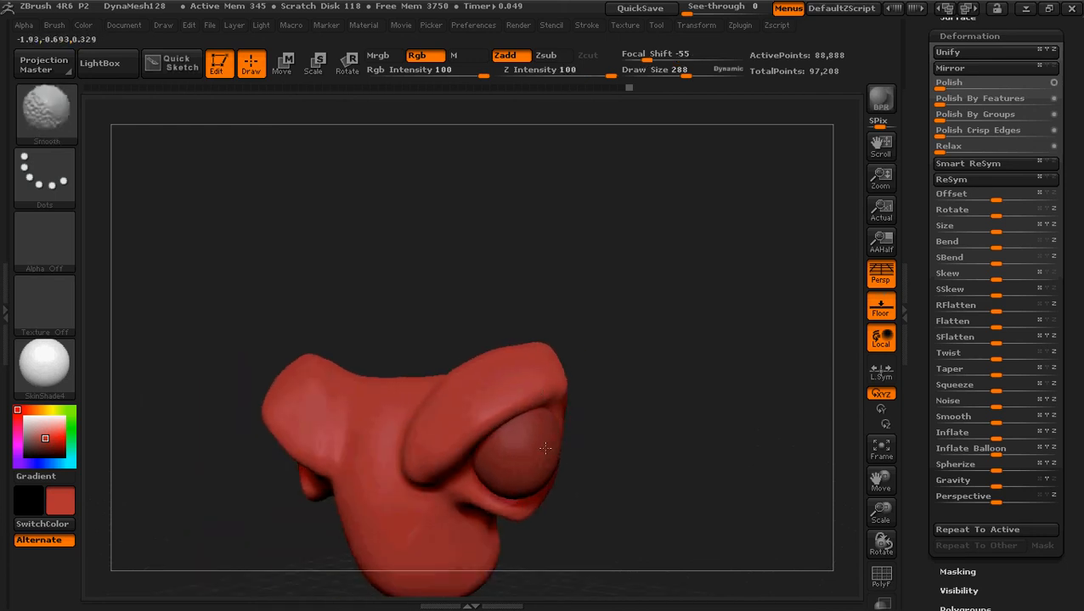
pyautogui.moveTo(700, 436)
pyautogui.mouseDown()
pyautogui.moveTo(721, 435)
pyautogui.moveTo(723, 474)
pyautogui.mouseUp()
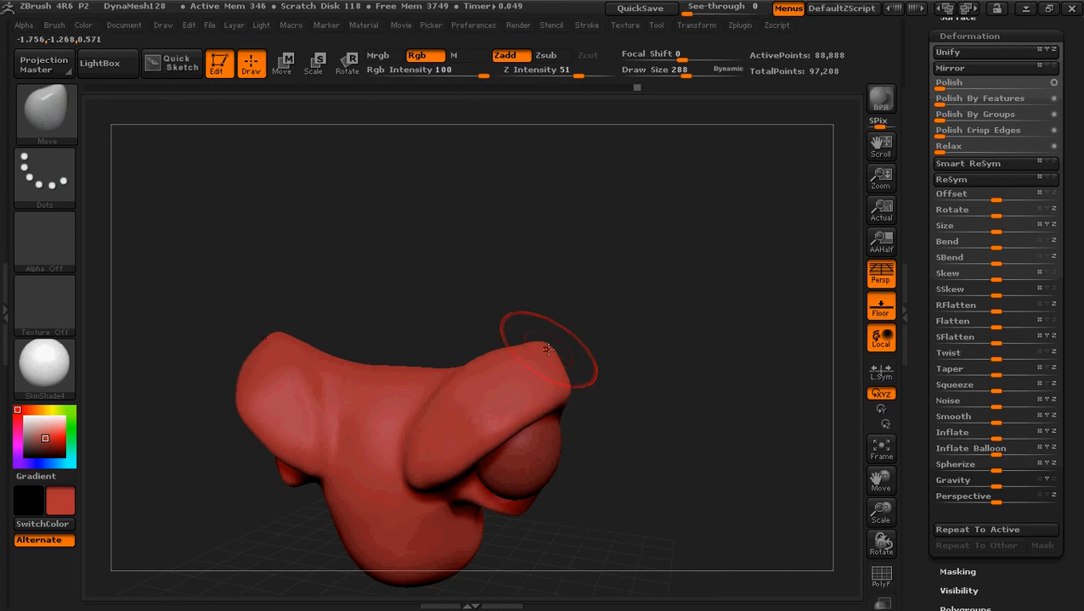
pyautogui.moveTo(537, 338)
pyautogui.mouseDown()
pyautogui.moveTo(559, 322)
pyautogui.moveTo(551, 337)
pyautogui.moveTo(648, 375)
pyautogui.moveTo(641, 367)
pyautogui.mouseUp()
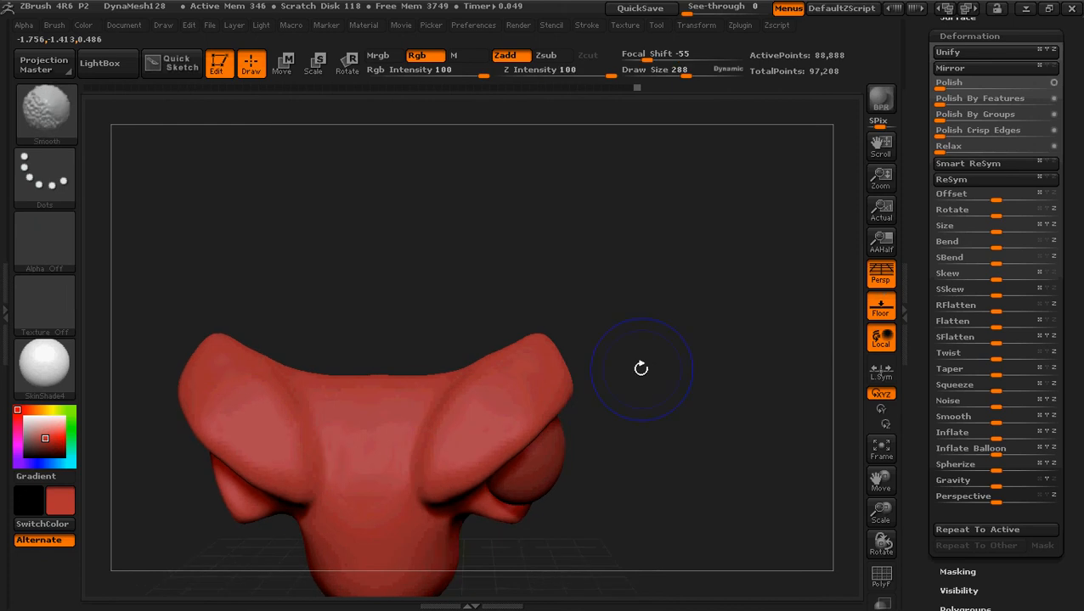
pyautogui.moveTo(631, 431); pyautogui.dragTo(666, 350)
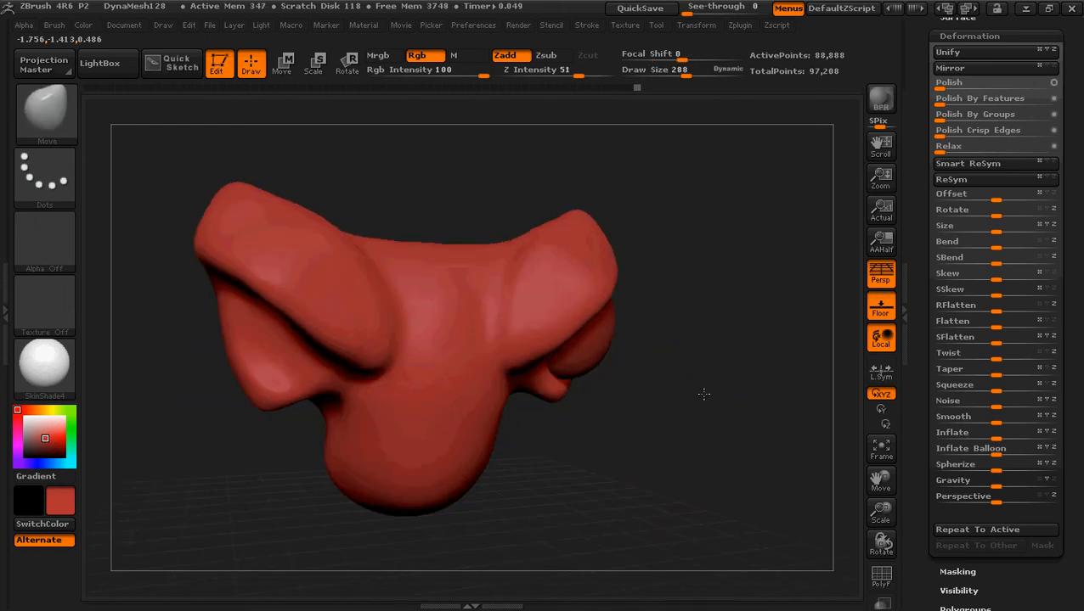
pyautogui.moveTo(703, 394)
pyautogui.mouseDown()
pyautogui.moveTo(685, 423)
pyautogui.moveTo(634, 382)
pyautogui.moveTo(657, 389)
pyautogui.moveTo(687, 374)
pyautogui.mouseUp()
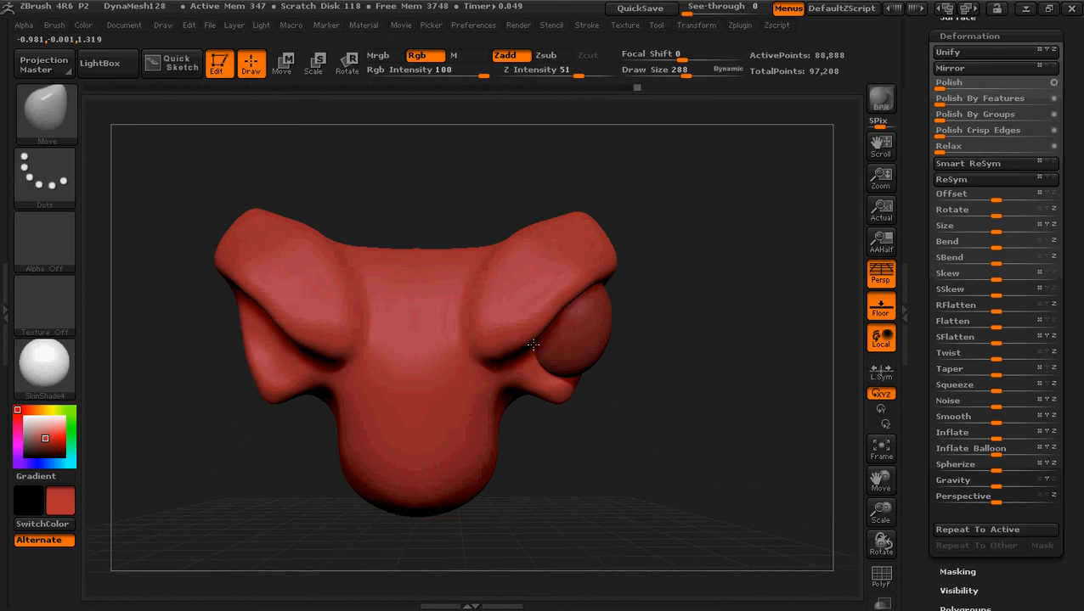
# Pull the inner ends of the brow ridges toward the centre of the head and refine their inner contours with the Move brush
pyautogui.moveTo(532, 345)
pyautogui.mouseDown()
pyautogui.moveTo(525, 357)
pyautogui.moveTo(478, 351)
pyautogui.moveTo(456, 323)
pyautogui.mouseUp()
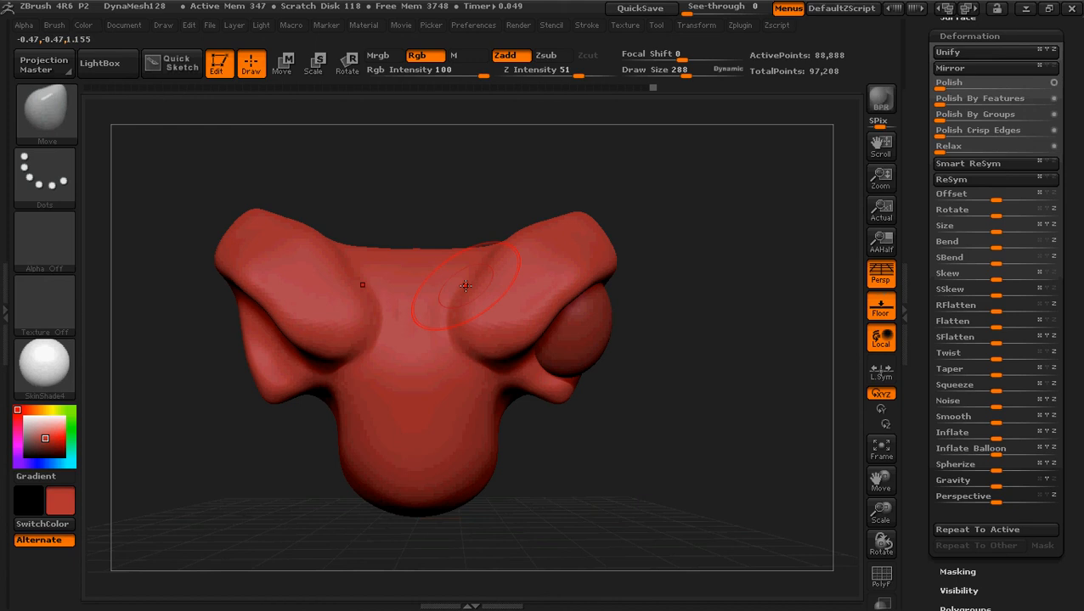
pyautogui.moveTo(462, 284); pyautogui.dragTo(467, 305)
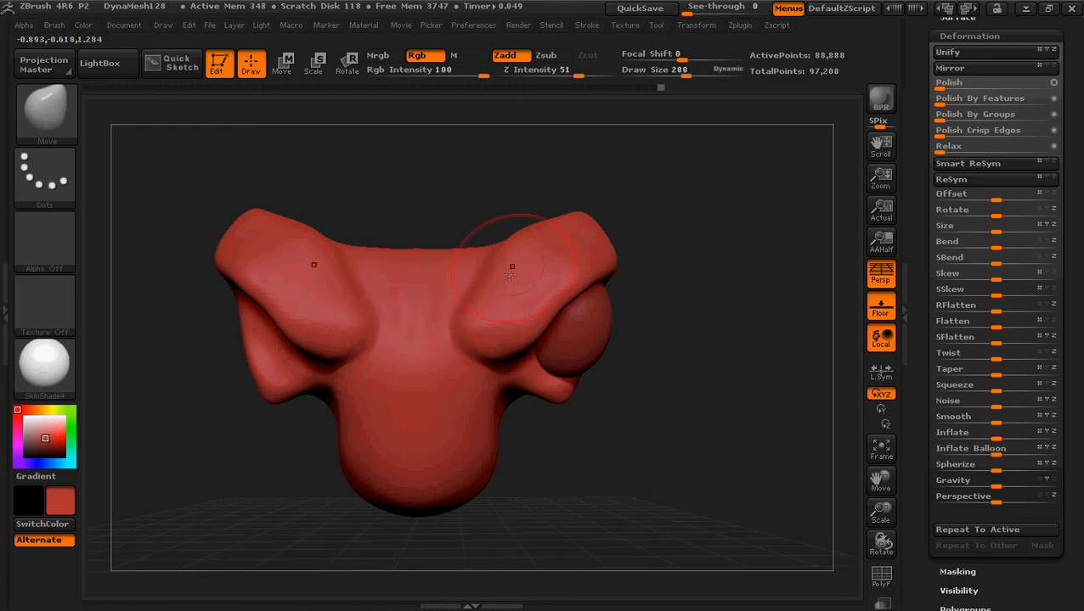
pyautogui.moveTo(762, 254); pyautogui.dragTo(660, 352)
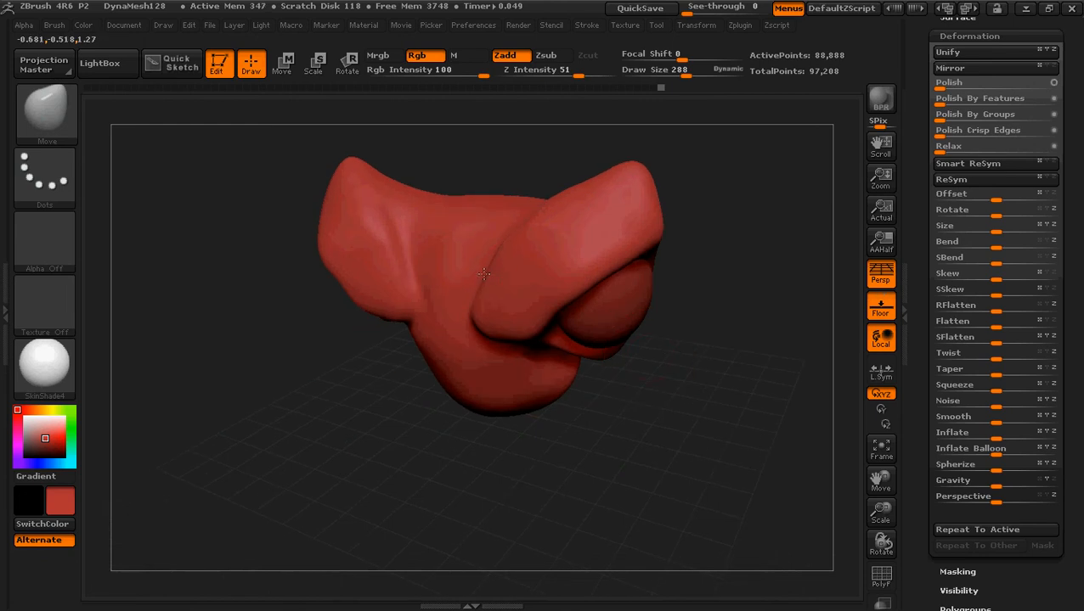
pyautogui.moveTo(248, 378); pyautogui.dragTo(310, 462)
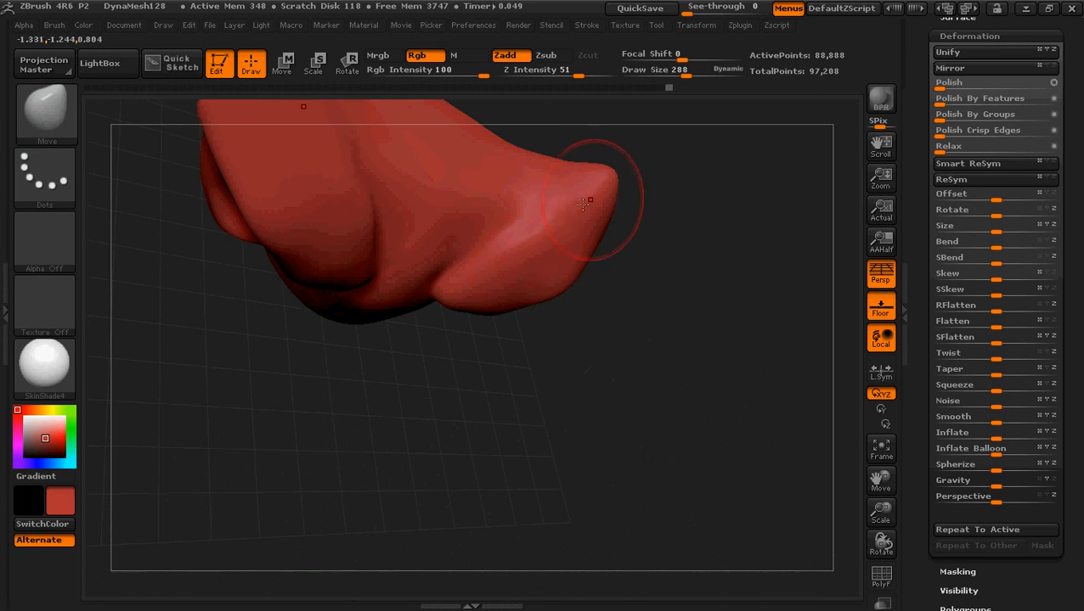
pyautogui.moveTo(673, 269); pyautogui.dragTo(650, 137)
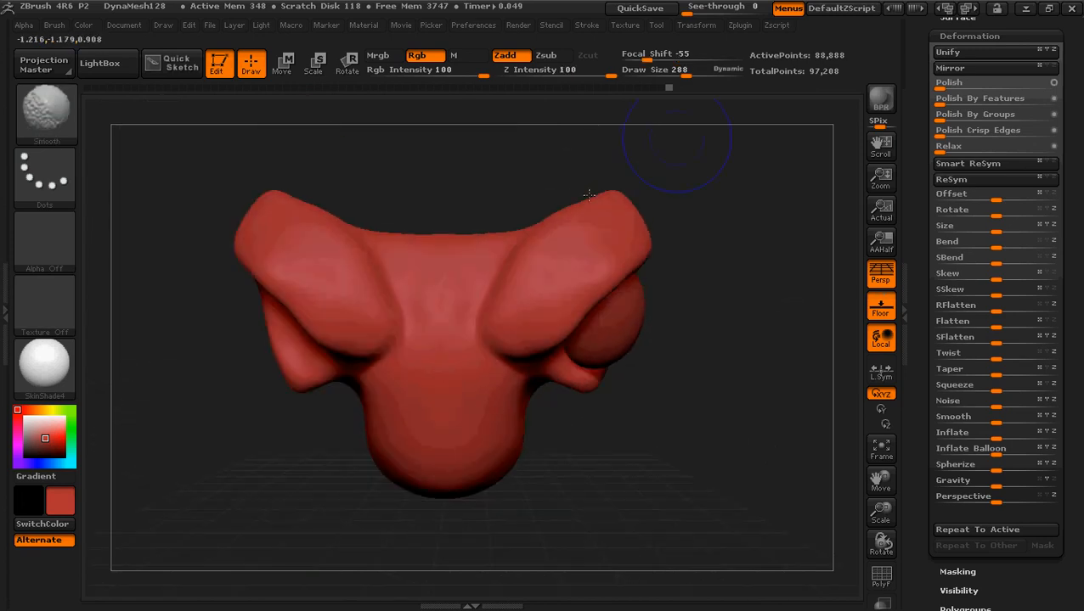
# Pull the outer ends of the brow ridges upward and outward with the Move brush and smooth their edges
pyautogui.moveTo(738, 379)
pyautogui.mouseDown()
pyautogui.moveTo(725, 356)
pyautogui.moveTo(697, 378)
pyautogui.mouseUp()
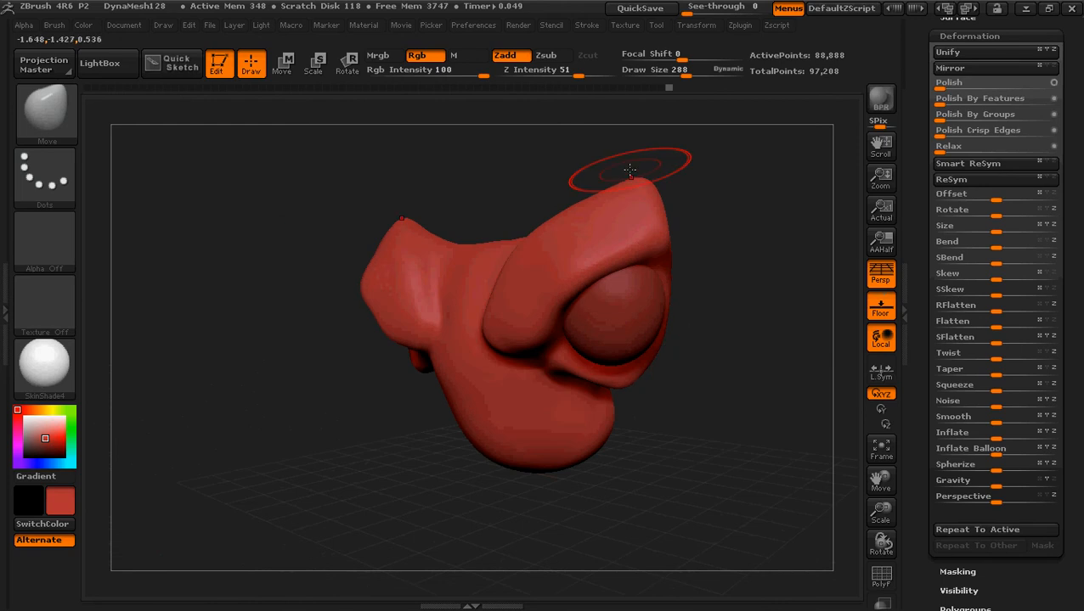
pyautogui.moveTo(691, 232)
pyautogui.mouseDown()
pyautogui.moveTo(680, 144)
pyautogui.moveTo(636, 174)
pyautogui.moveTo(610, 166)
pyautogui.moveTo(408, 255)
pyautogui.moveTo(496, 245)
pyautogui.mouseUp()
pyautogui.keyDown('shift'); pyautogui.moveTo(687, 196); pyautogui.dragTo(675, 200); pyautogui.keyUp('shift')
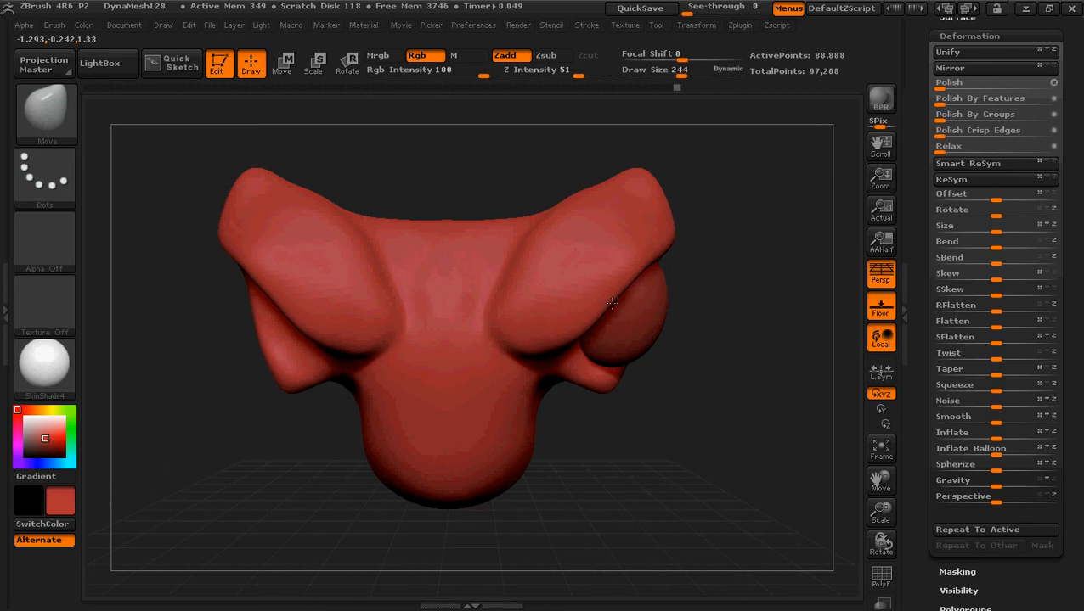
# Remesh the head with DynaMesh and smooth the surface of the brow ridge beside the eye
pyautogui.moveTo(757, 314)
pyautogui.mouseDown()
pyautogui.moveTo(757, 300)
pyautogui.moveTo(705, 414)
pyautogui.mouseUp()
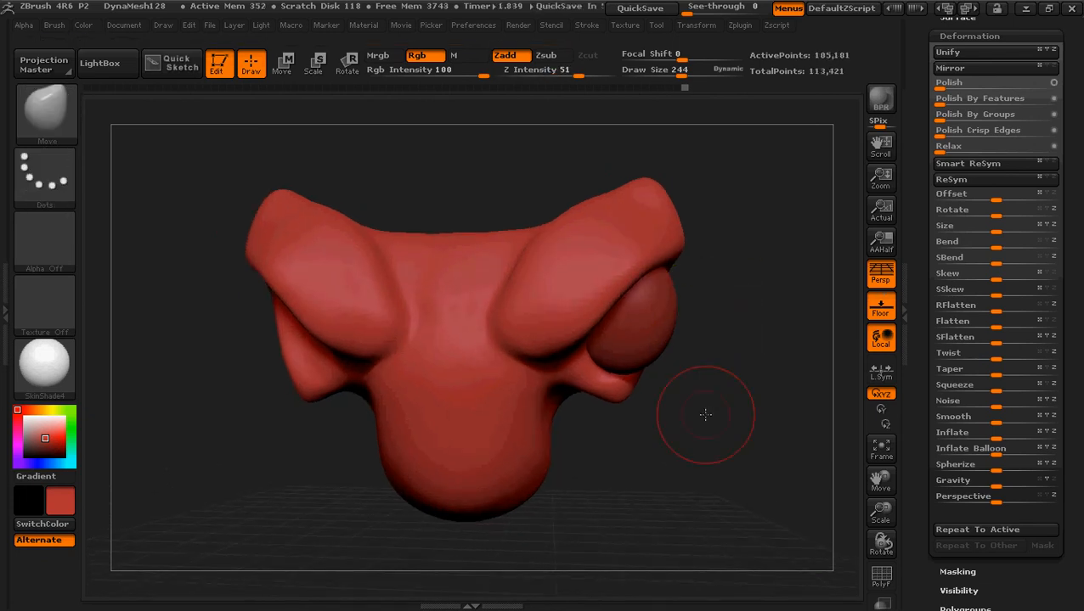
pyautogui.moveTo(725, 483)
pyautogui.mouseDown()
pyautogui.moveTo(681, 473)
pyautogui.moveTo(641, 242)
pyautogui.mouseUp()
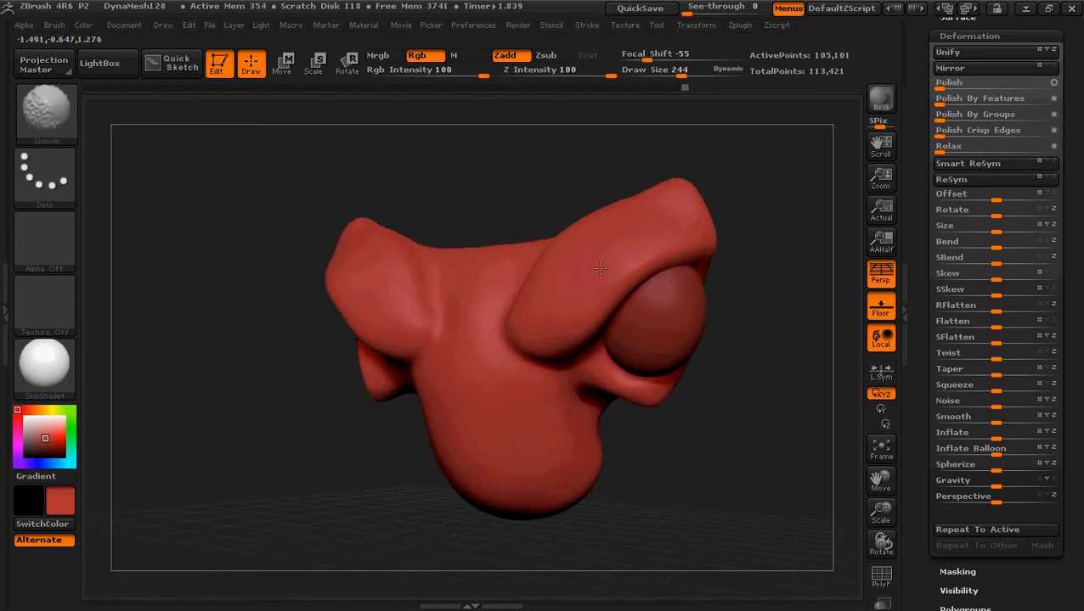
pyautogui.moveTo(737, 505)
pyautogui.mouseDown()
pyautogui.moveTo(696, 442)
pyautogui.moveTo(711, 460)
pyautogui.moveTo(724, 326)
pyautogui.moveTo(684, 411)
pyautogui.moveTo(687, 448)
pyautogui.moveTo(665, 435)
pyautogui.moveTo(670, 428)
pyautogui.mouseUp()
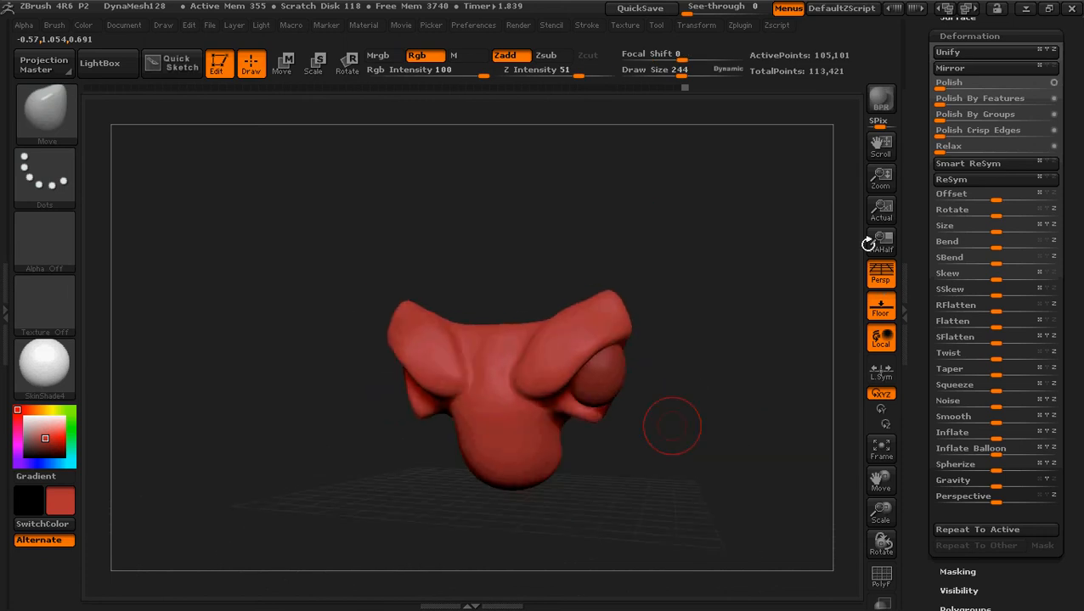
# Check the head's proportions against the Scuba Shark reference image in Windows Photo Viewer and return to ZBrush
pyautogui.click(1028, 10)
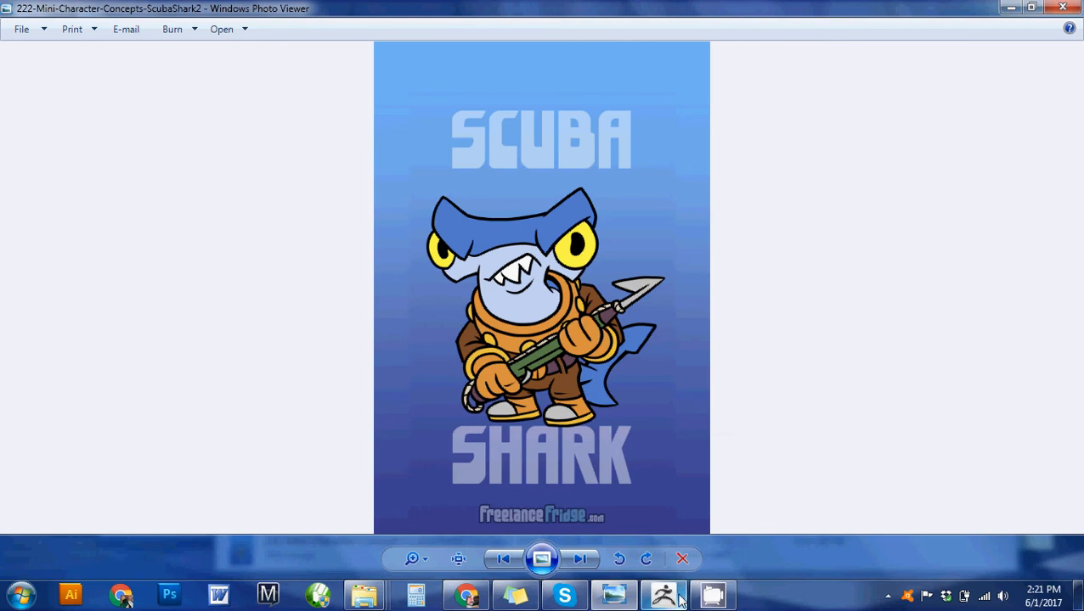
pyautogui.moveTo(663, 595)
pyautogui.moveTo(662, 527)
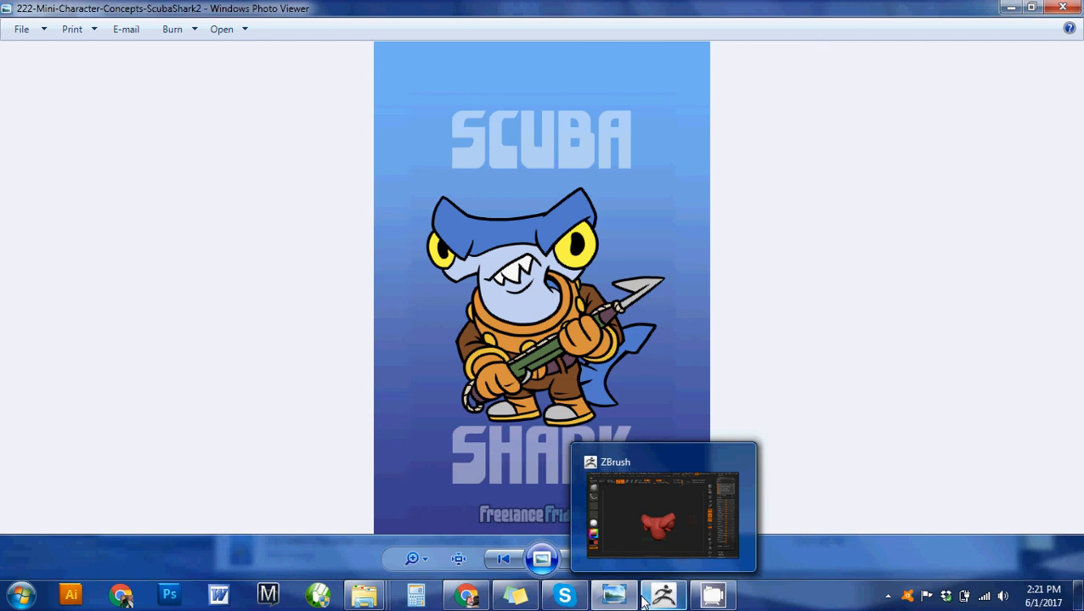
pyautogui.moveTo(651, 549)
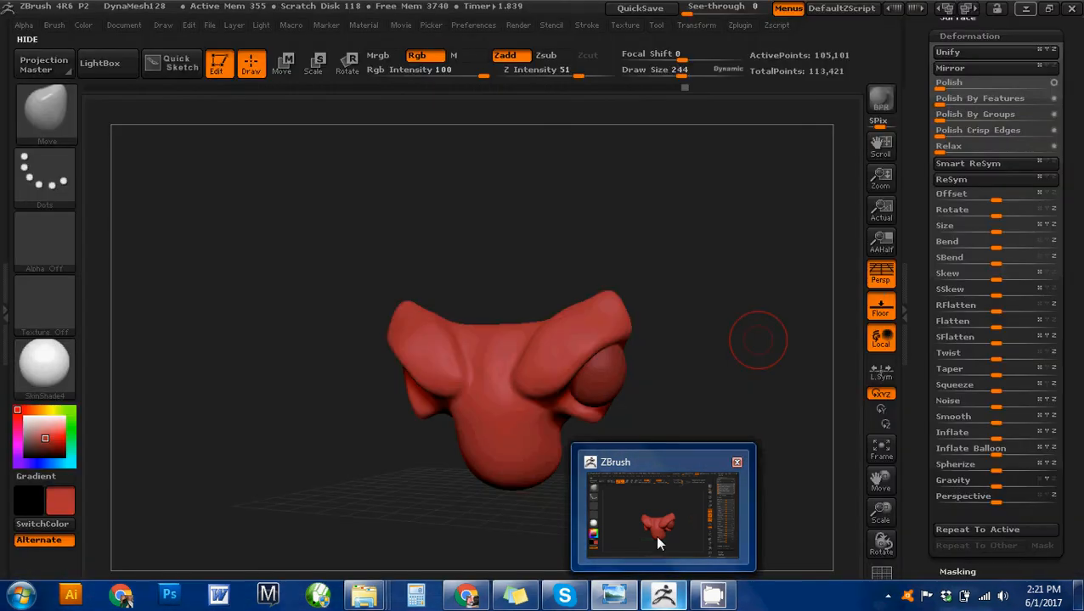
pyautogui.click(655, 536)
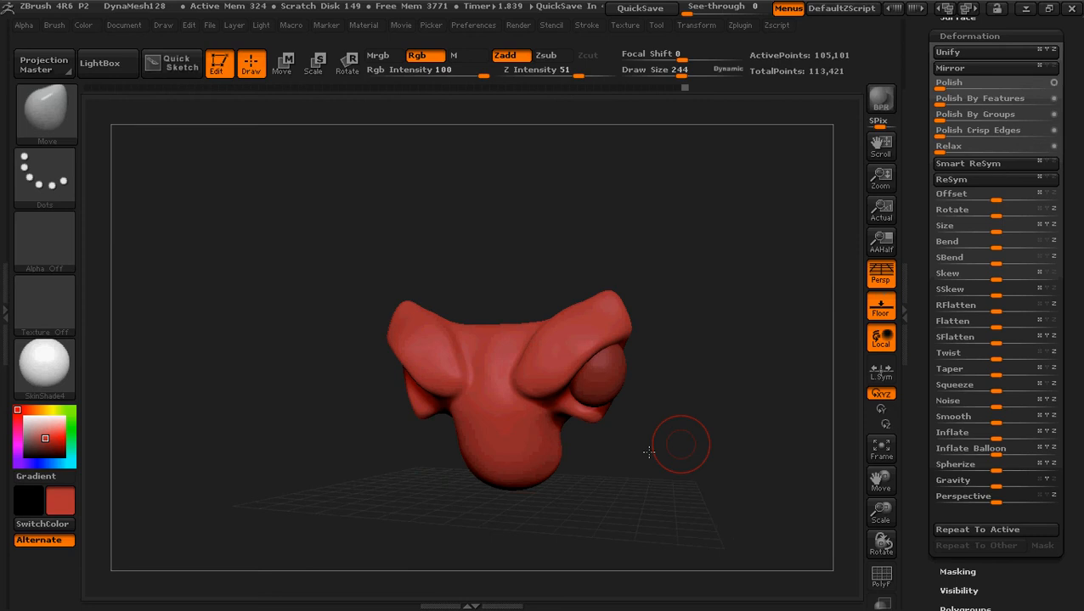
# Enlarge the Move brush's draw size to 360 and reshape the back of the head and the rear of the lower jaw
pyautogui.moveTo(680, 447); pyautogui.dragTo(582, 447)
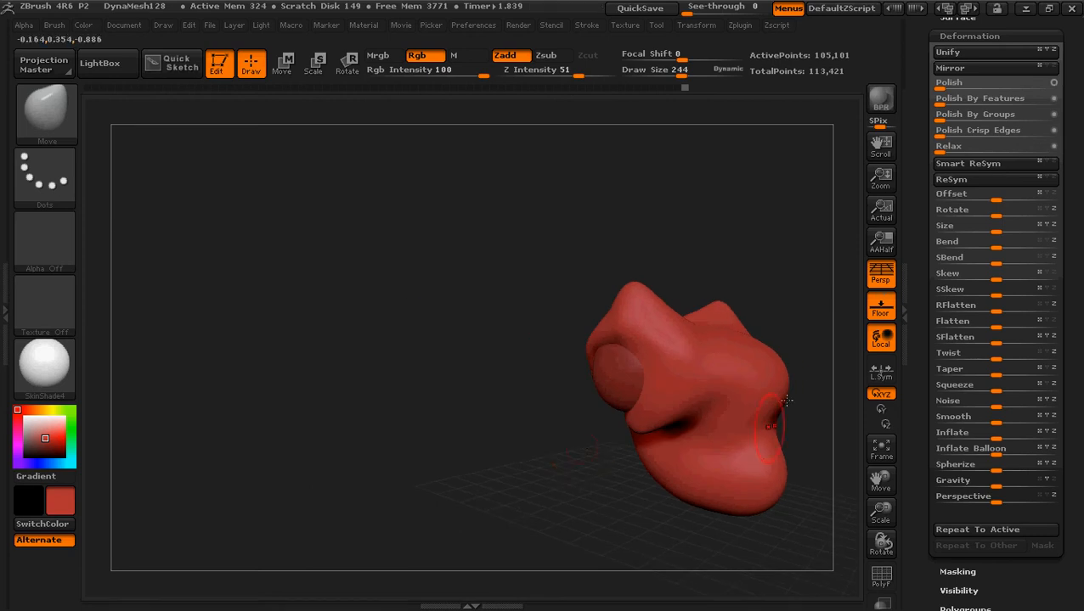
pyautogui.moveTo(847, 399); pyautogui.dragTo(831, 421)
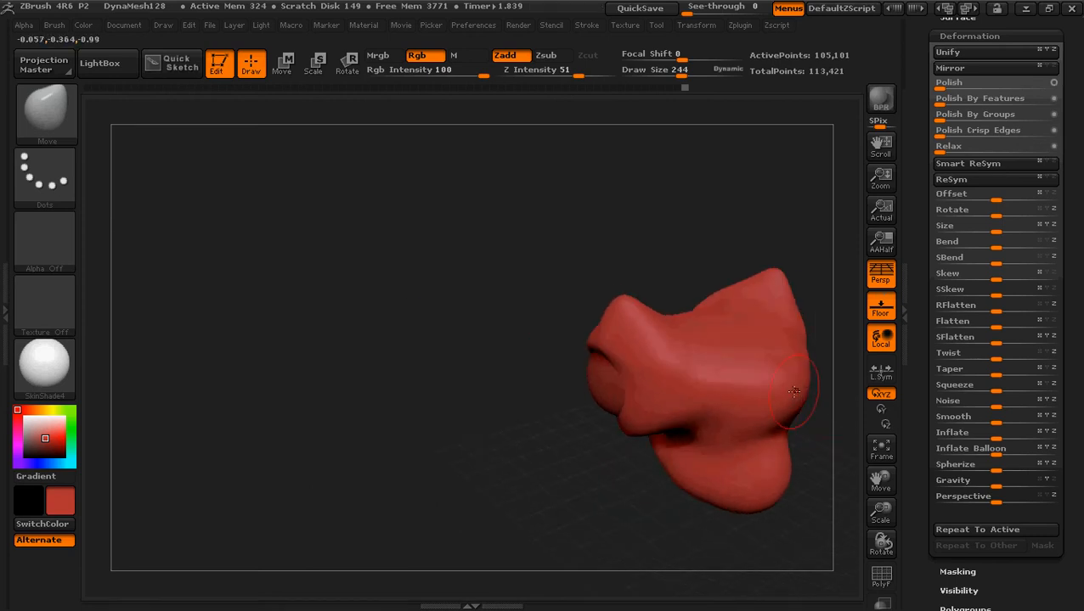
pyautogui.press(']')
pyautogui.press(']')
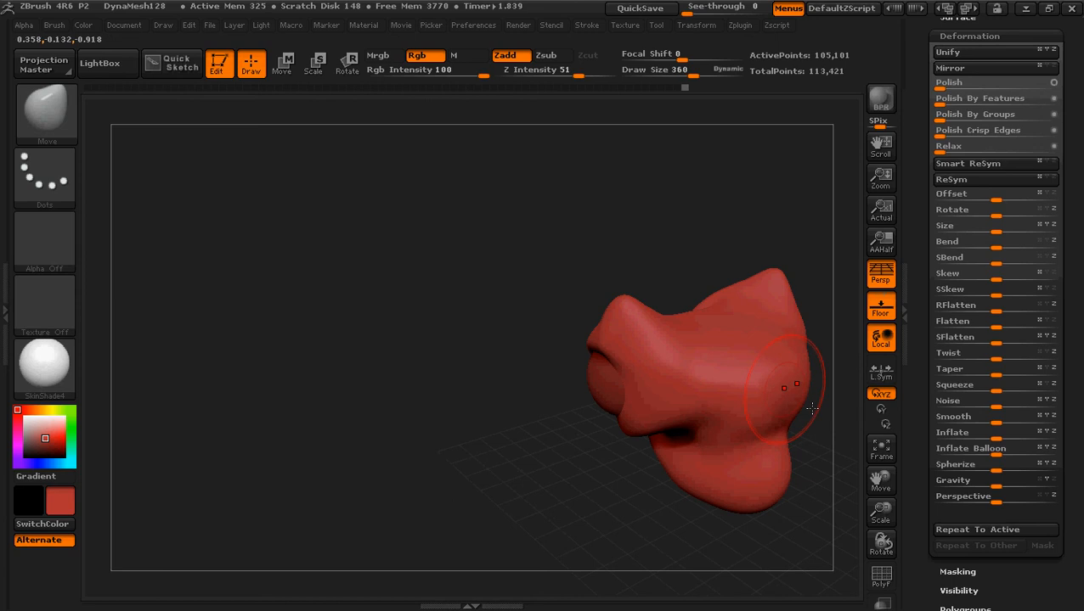
pyautogui.moveTo(815, 457)
pyautogui.mouseDown()
pyautogui.moveTo(696, 438)
pyautogui.moveTo(736, 425)
pyautogui.mouseUp()
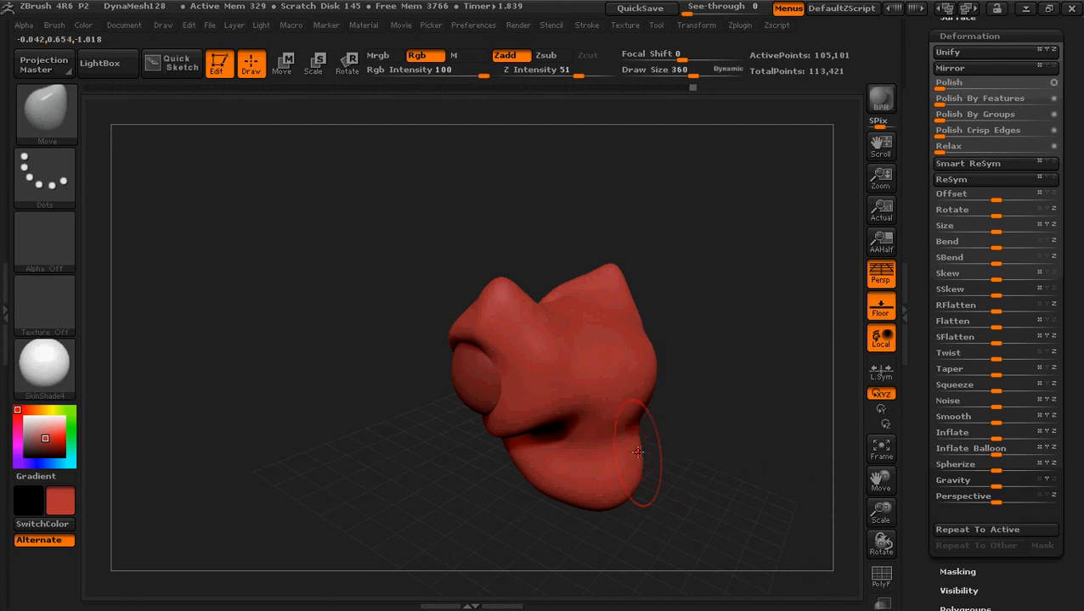
pyautogui.moveTo(633, 486)
pyautogui.mouseDown()
pyautogui.moveTo(744, 476)
pyautogui.moveTo(786, 501)
pyautogui.mouseUp()
pyautogui.moveTo(584, 520); pyautogui.dragTo(667, 527)
pyautogui.moveTo(716, 501); pyautogui.dragTo(690, 421)
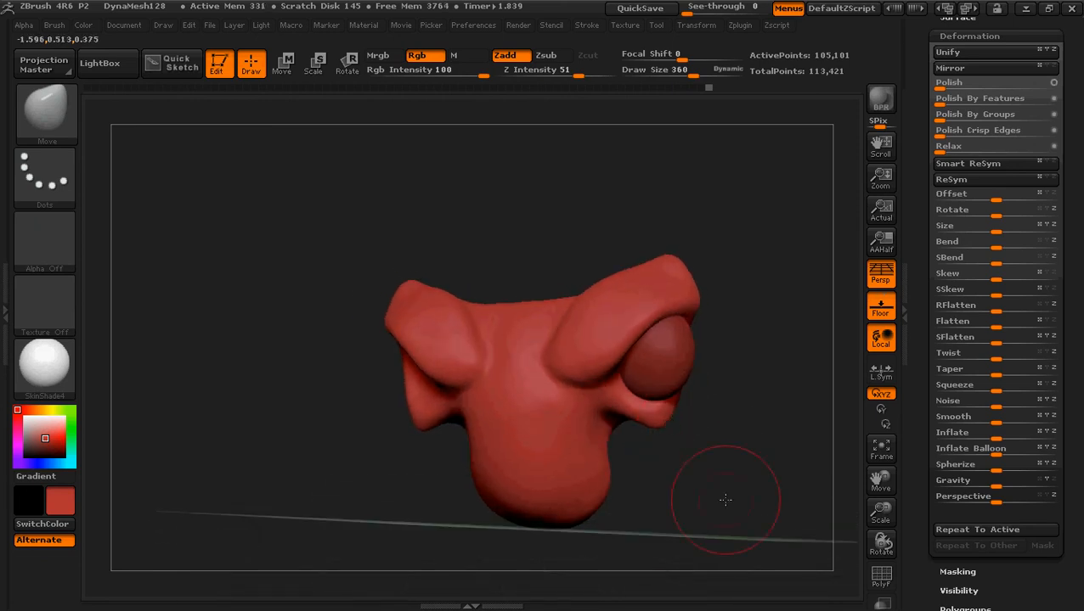
pyautogui.moveTo(726, 500)
pyautogui.mouseDown()
pyautogui.moveTo(742, 484)
pyautogui.moveTo(731, 503)
pyautogui.moveTo(682, 491)
pyautogui.moveTo(611, 502)
pyautogui.mouseUp()
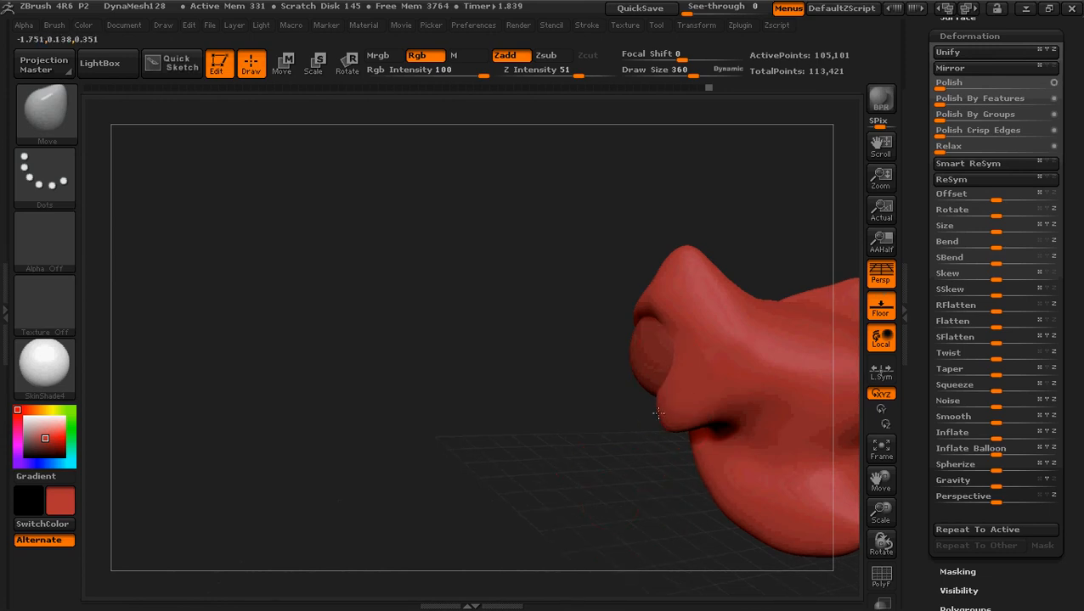
pyautogui.press('ctrl')
pyautogui.moveTo(536, 438)
pyautogui.mouseDown()
pyautogui.moveTo(665, 472)
pyautogui.moveTo(679, 451)
pyautogui.moveTo(626, 437)
pyautogui.moveTo(652, 456)
pyautogui.moveTo(802, 368)
pyautogui.mouseUp()
pyautogui.press('ctrl')
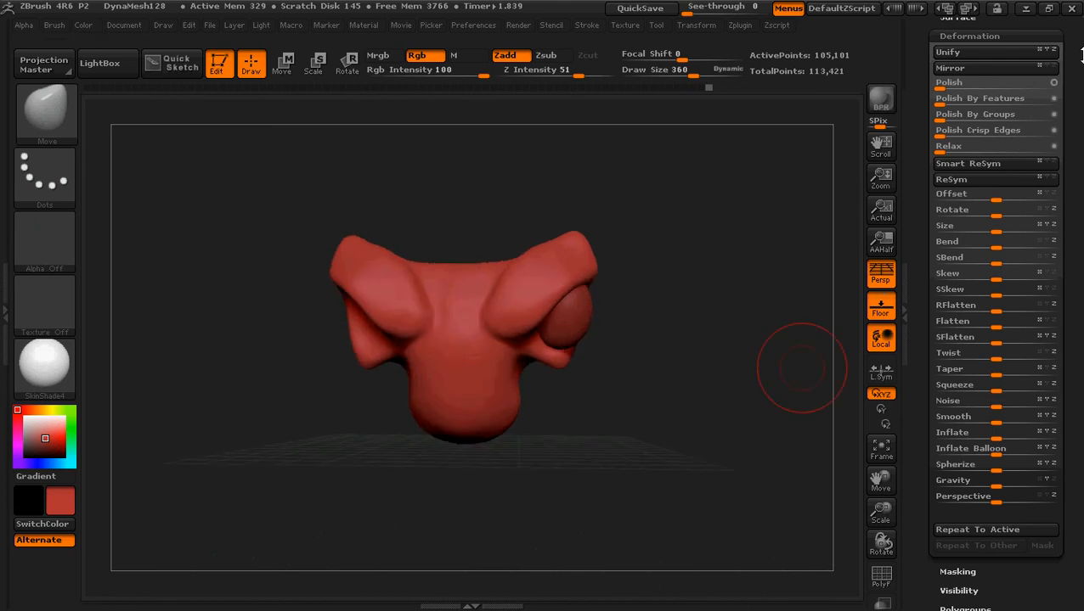
# Append a Cylinder3D as a new subtool to the head
pyautogui.moveTo(1079, 42); pyautogui.dragTo(1080, 108)
pyautogui.moveTo(1008, 45); pyautogui.dragTo(1051, 144)
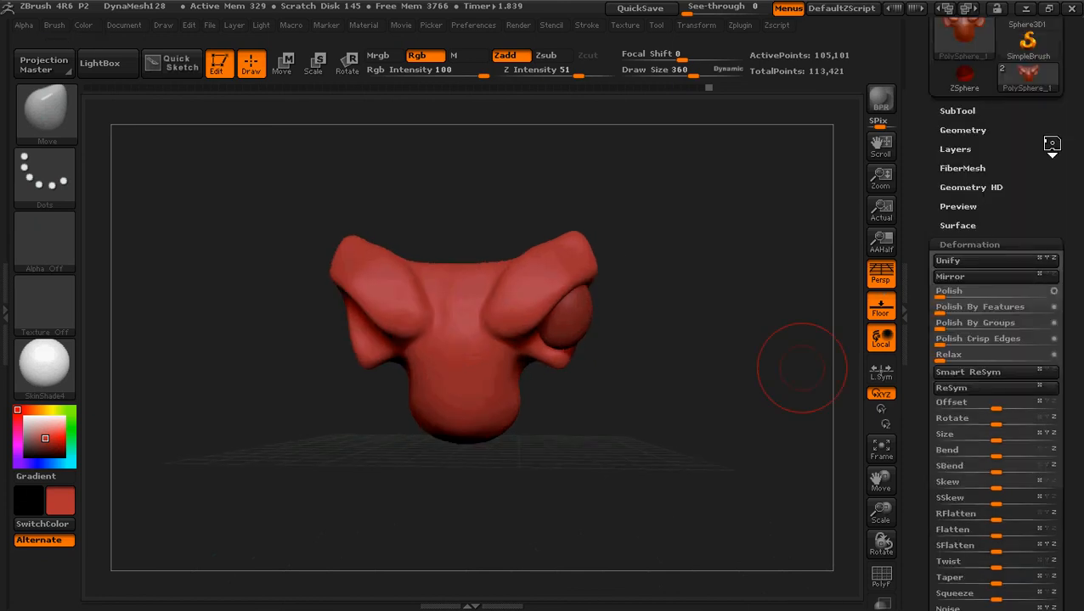
pyautogui.click(981, 110)
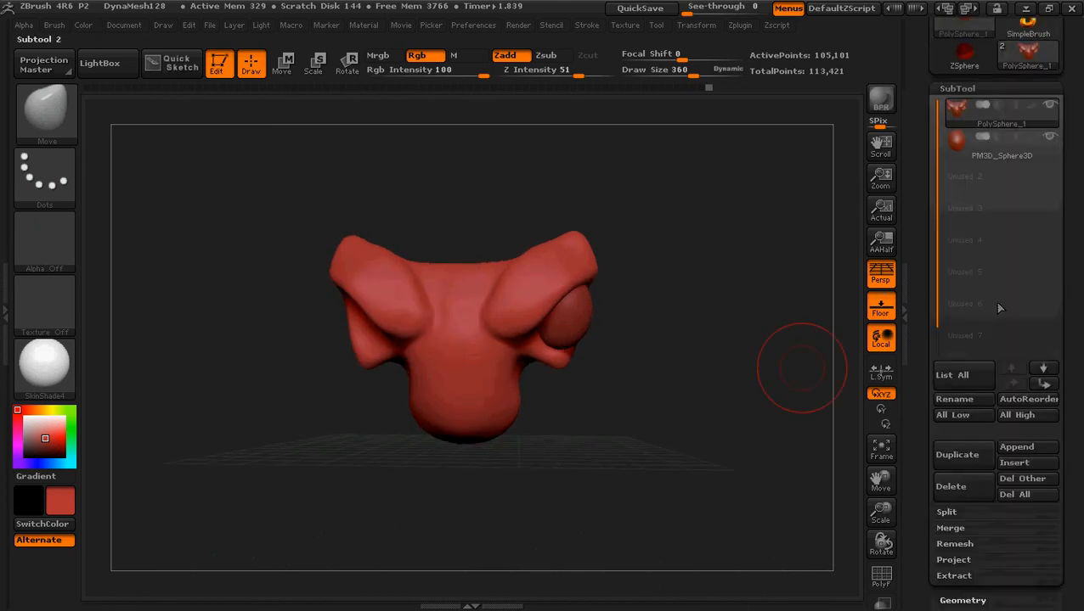
pyautogui.click(1025, 455)
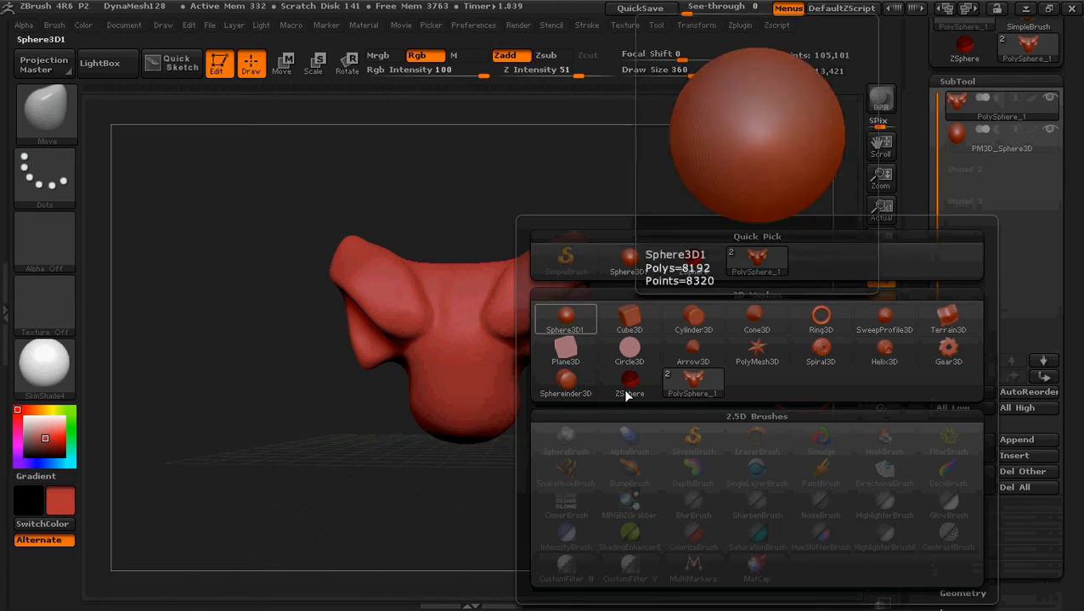
pyautogui.click(693, 319)
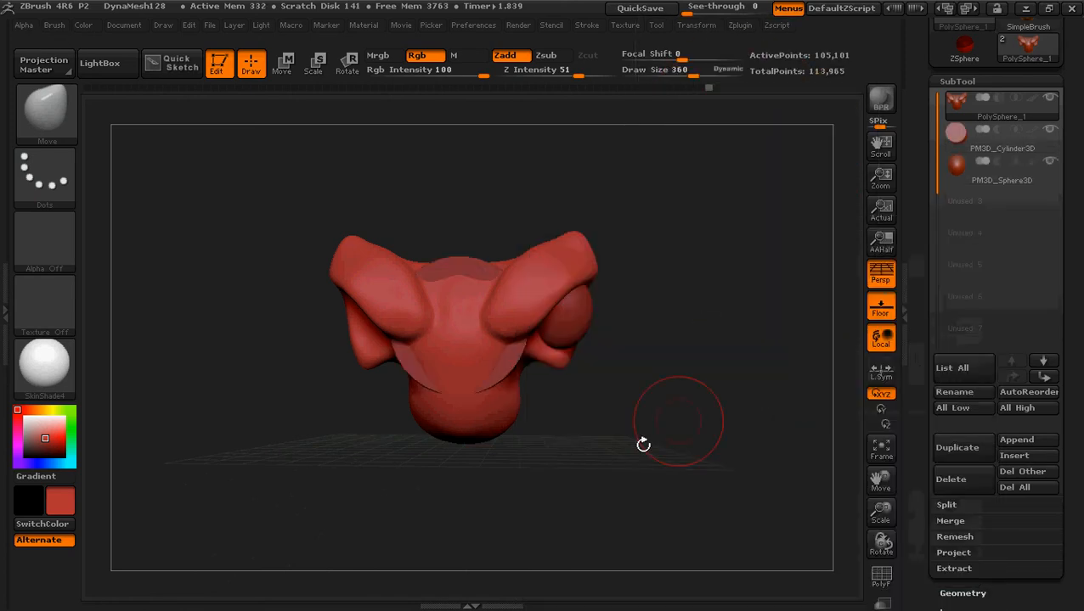
# Select the cylinder subtool and rotate it 90 degrees about the X axis with the Rotate deformation so it stands upright
pyautogui.moveTo(643, 444); pyautogui.dragTo(654, 471)
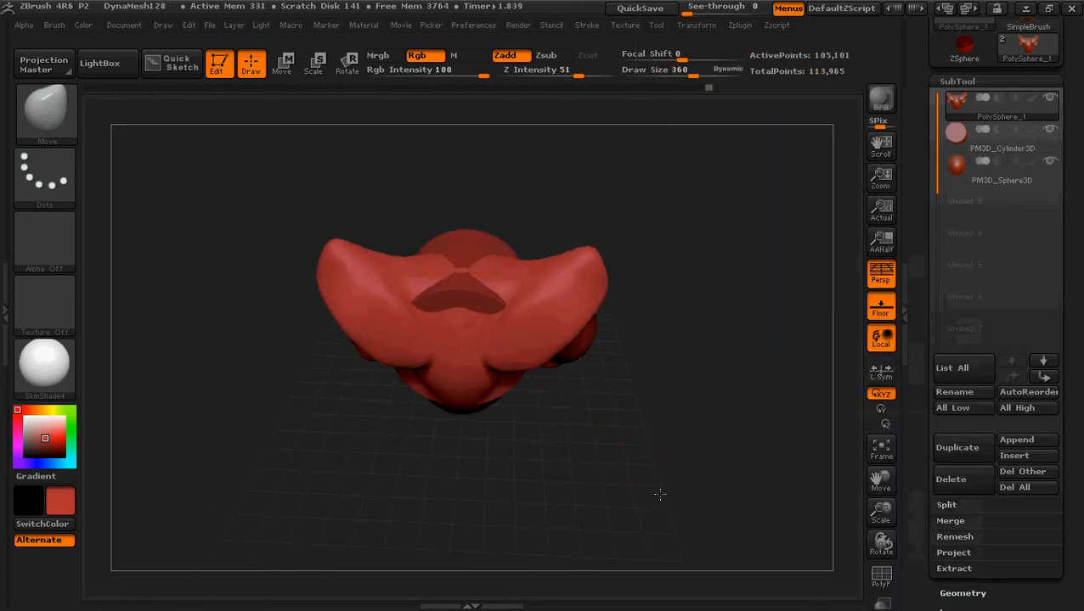
pyautogui.keyDown('alt'); pyautogui.click(470, 295); pyautogui.keyUp('alt')
pyautogui.moveTo(641, 435); pyautogui.dragTo(661, 416)
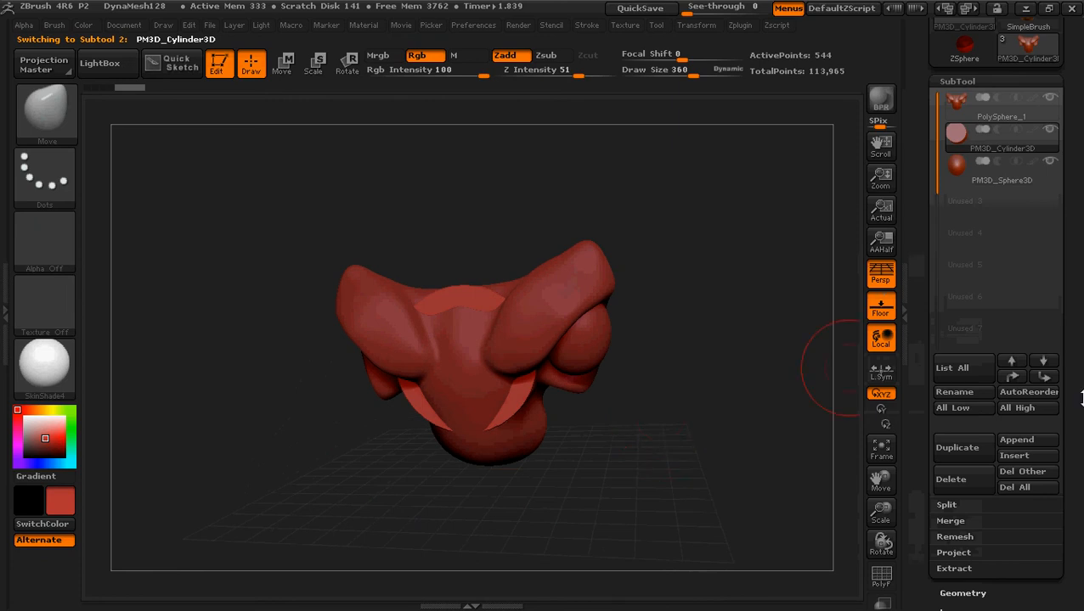
pyautogui.moveTo(1081, 400); pyautogui.dragTo(1061, 291)
pyautogui.click(977, 255)
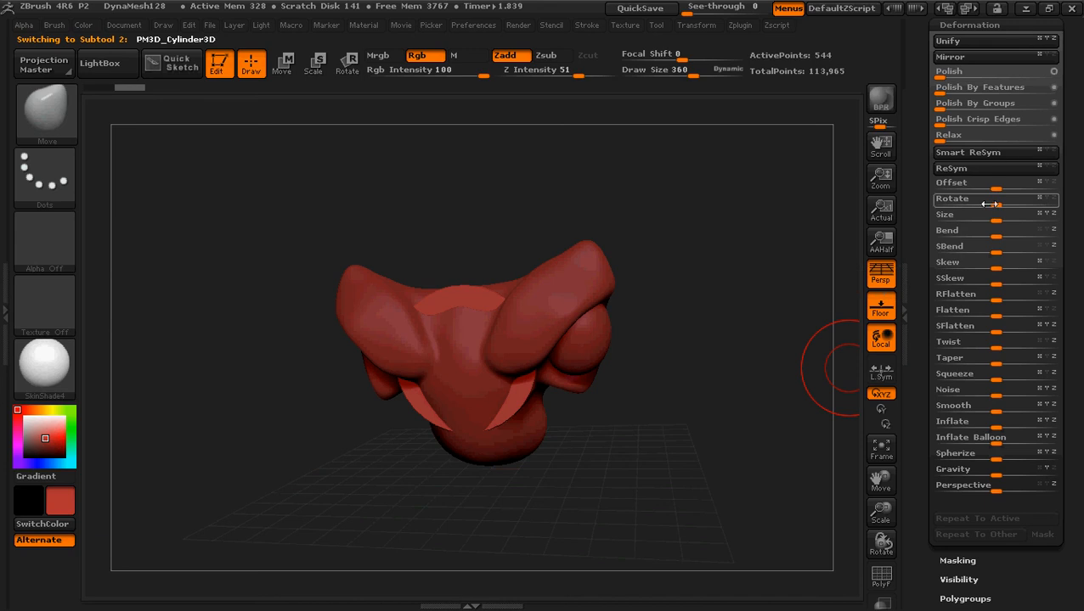
pyautogui.moveTo(995, 204); pyautogui.dragTo(1013, 204)
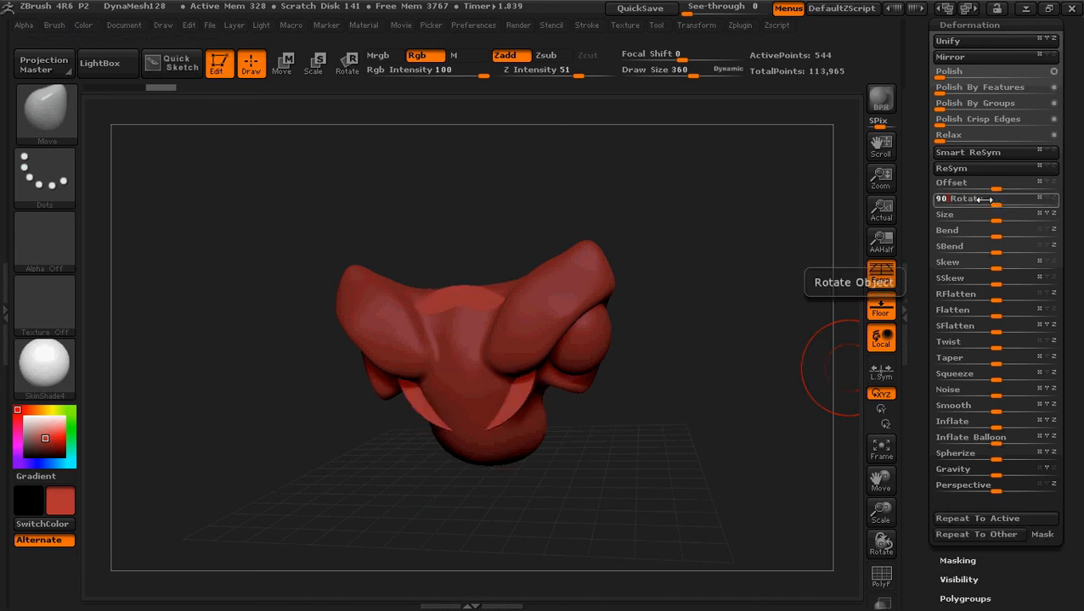
pyautogui.press('Return')
pyautogui.moveTo(643, 349); pyautogui.dragTo(716, 444)
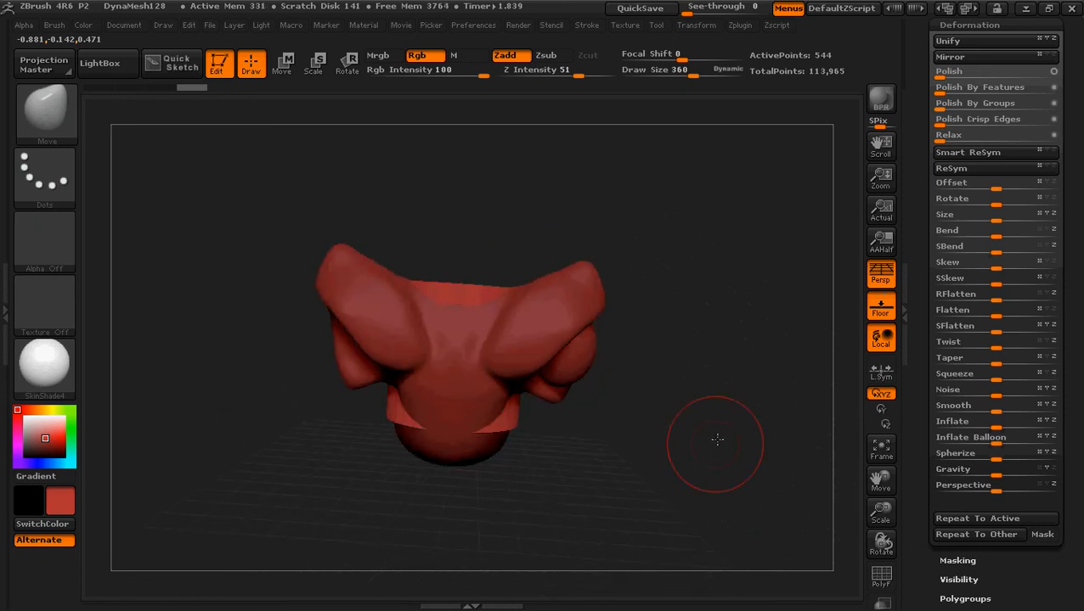
# Widen the cylinder with the Size deformation at 54 on the X and Z axes, leaving out Y
pyautogui.moveTo(1081, 170); pyautogui.dragTo(1081, 340)
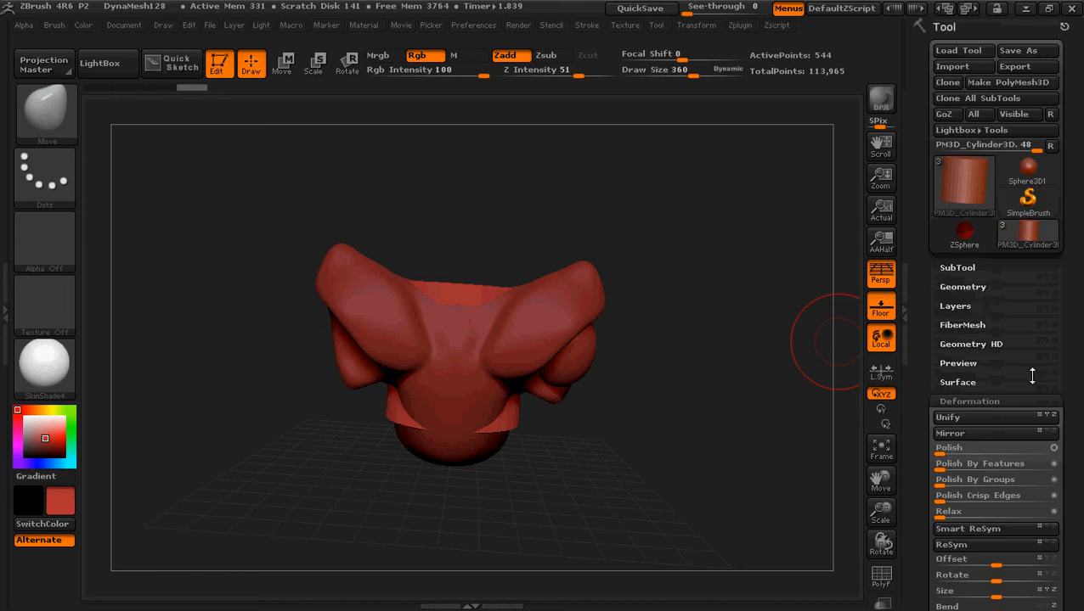
pyautogui.moveTo(1032, 376); pyautogui.dragTo(1015, 247)
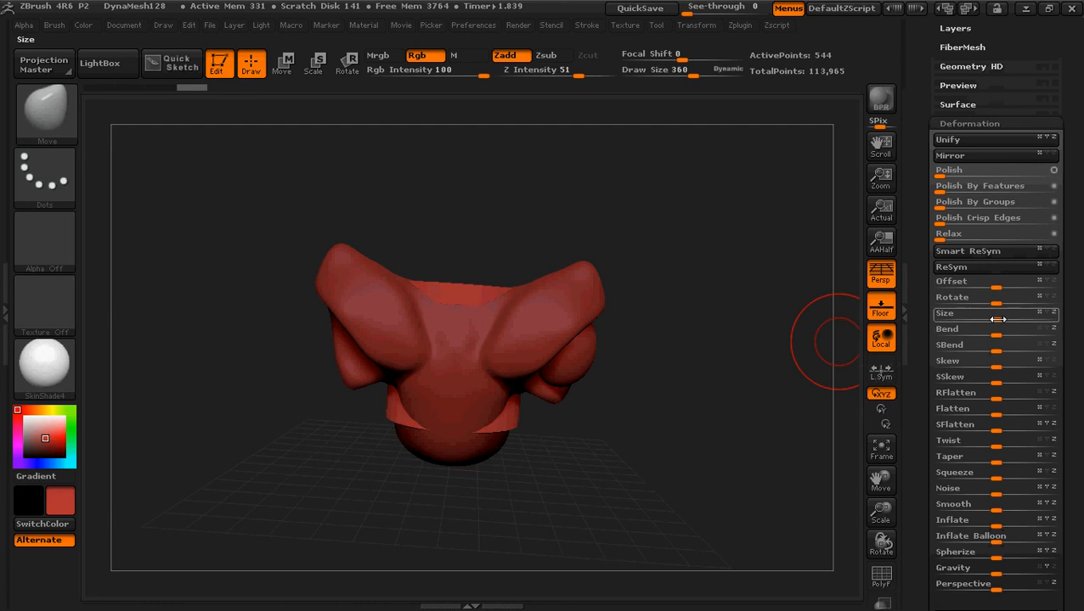
pyautogui.moveTo(989, 319); pyautogui.dragTo(1029, 309)
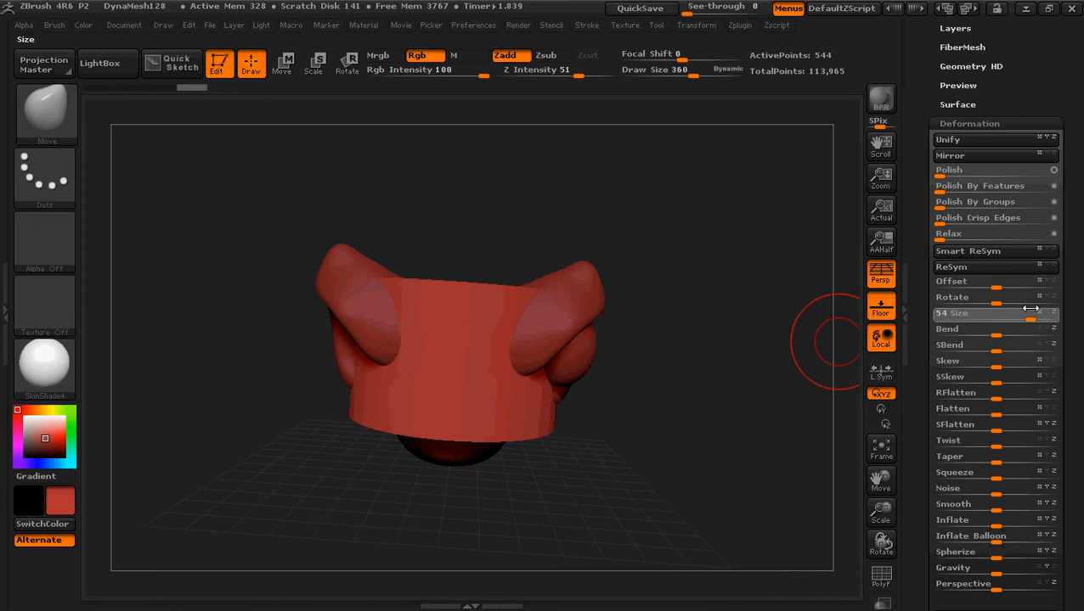
pyautogui.moveTo(725, 416); pyautogui.dragTo(798, 382)
# Undo the accidental sideways stretch, restrict the Size deformation to the Y axis, and reduce the cylinder's height
pyautogui.moveTo(1048, 319); pyautogui.dragTo(1049, 312)
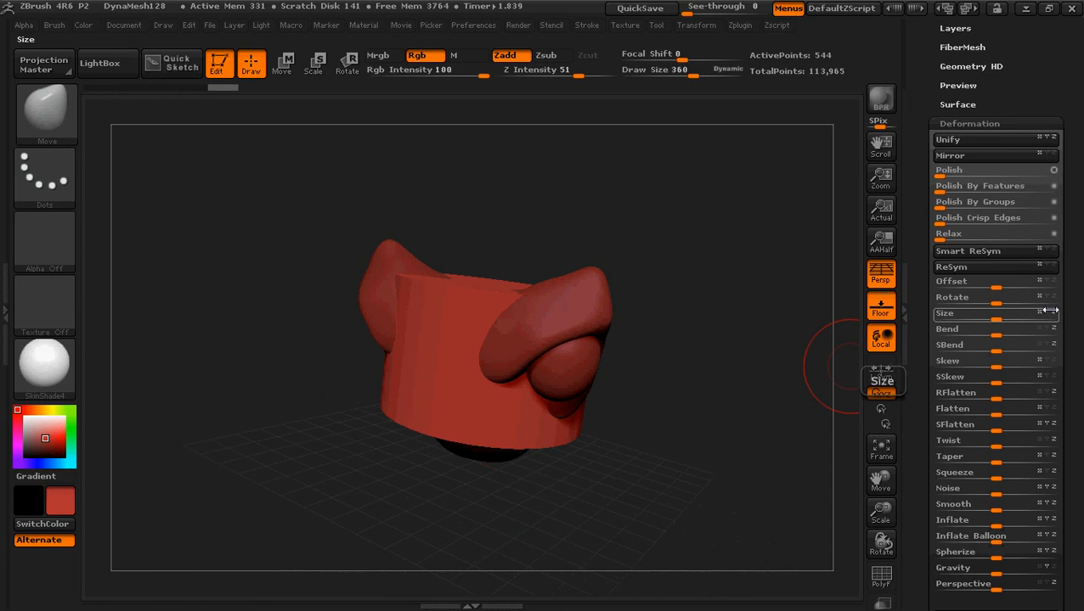
pyautogui.click(1038, 315)
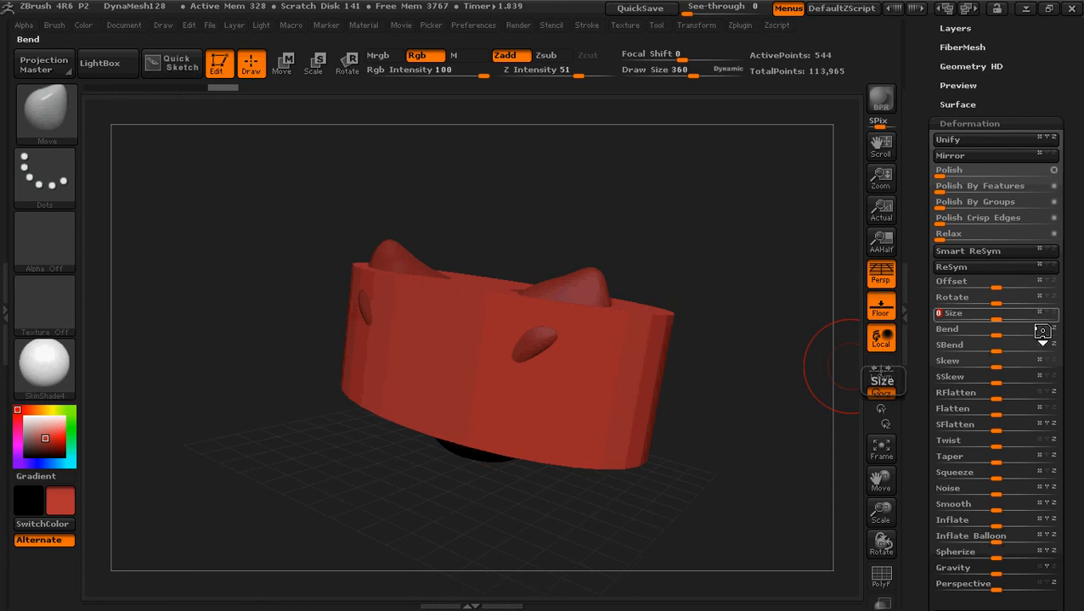
pyautogui.hotkey('ctrl', 'z')
pyautogui.click(1038, 312)
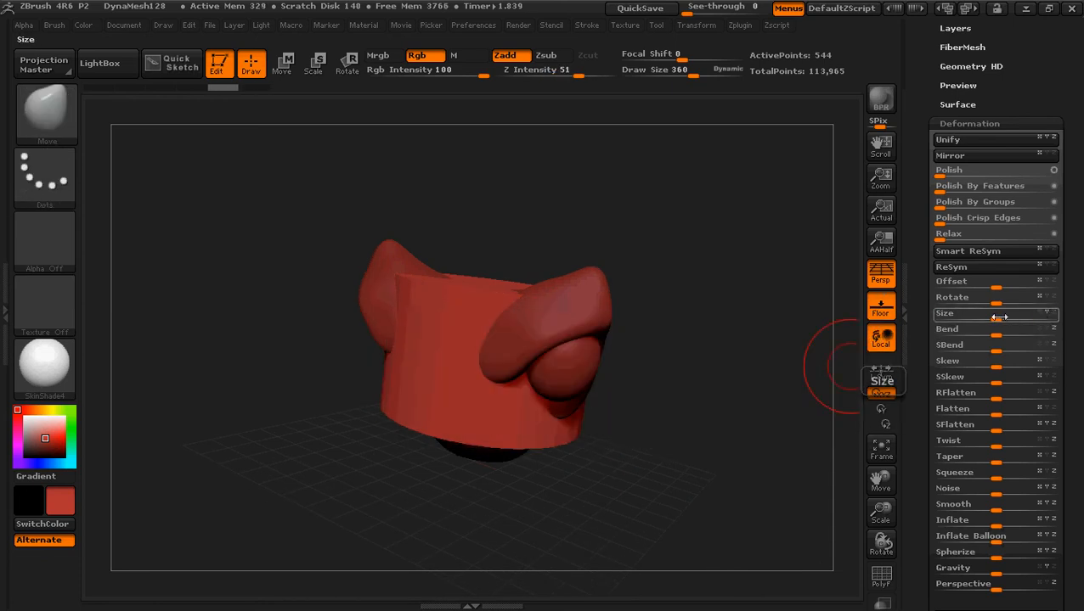
pyautogui.moveTo(999, 317); pyautogui.dragTo(968, 307)
# Lower the cylinder along the Y axis with the Offset deformation until it sits around the bottom of the head
pyautogui.moveTo(694, 392); pyautogui.dragTo(743, 426)
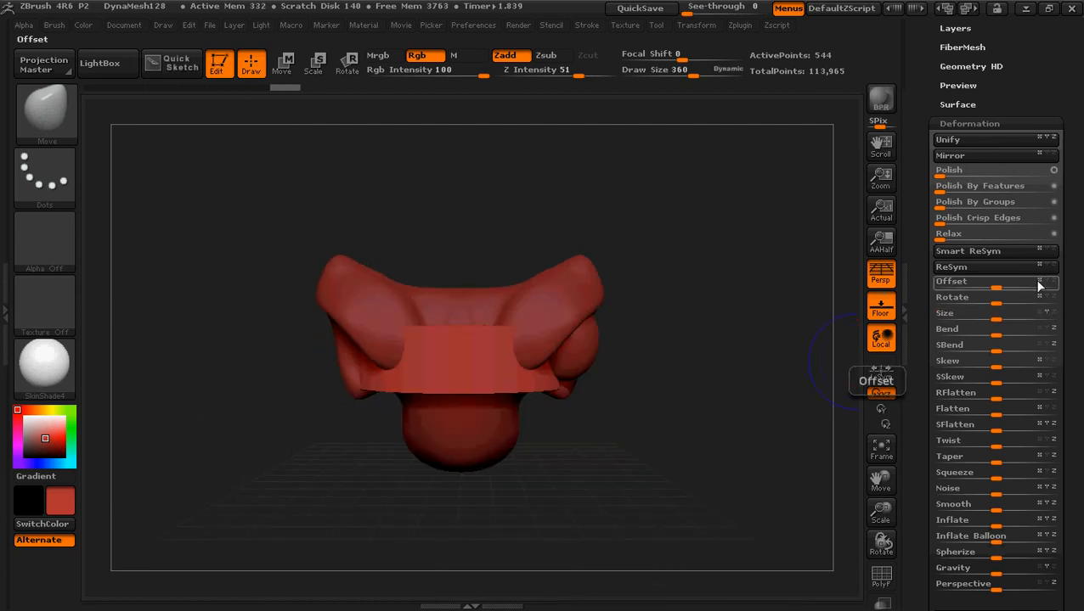
pyautogui.moveTo(994, 290); pyautogui.dragTo(1002, 291)
pyautogui.moveTo(742, 360); pyautogui.dragTo(684, 424)
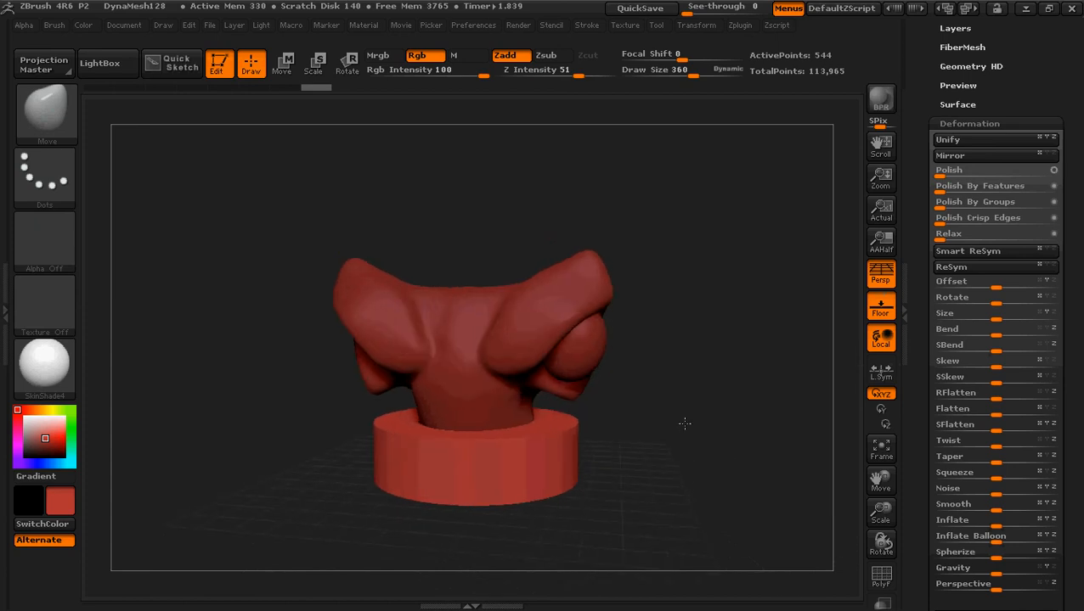
# Examine the diving suit's collar in the Scuba Shark reference image and return to ZBrush
pyautogui.click(1026, 10)
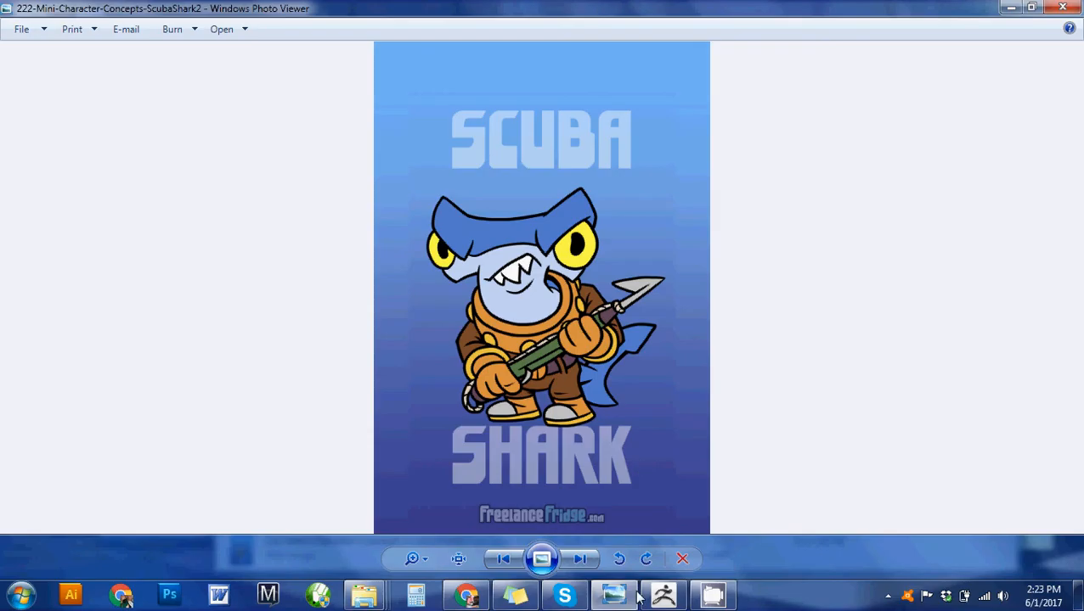
pyautogui.moveTo(669, 598)
pyautogui.click(664, 542)
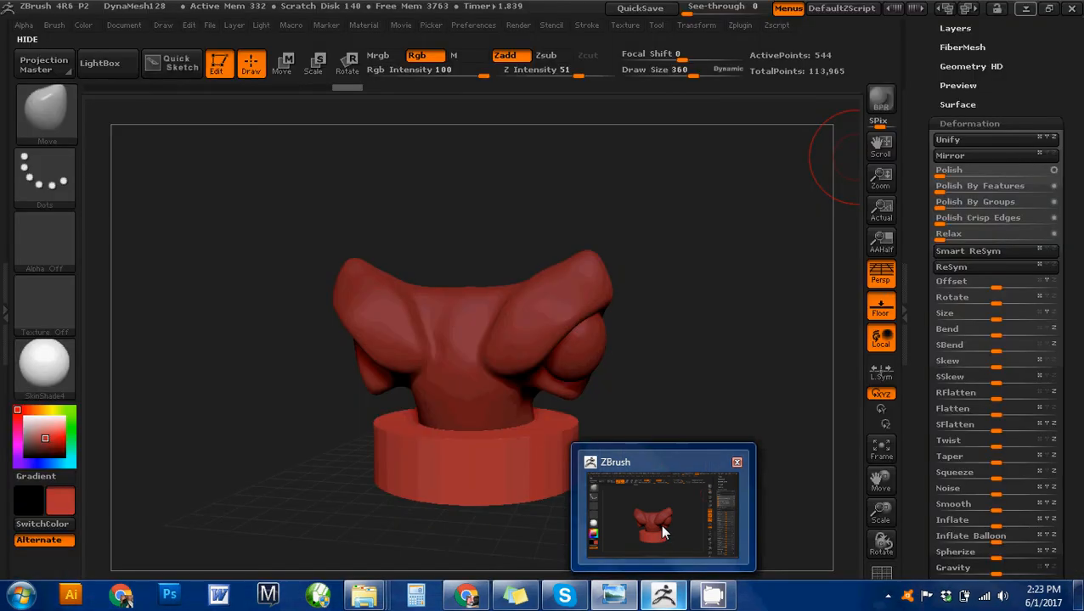
# Convert the collar cylinder to a DynaMesh at resolution 128
pyautogui.click(660, 524)
pyautogui.moveTo(701, 467); pyautogui.dragTo(708, 492)
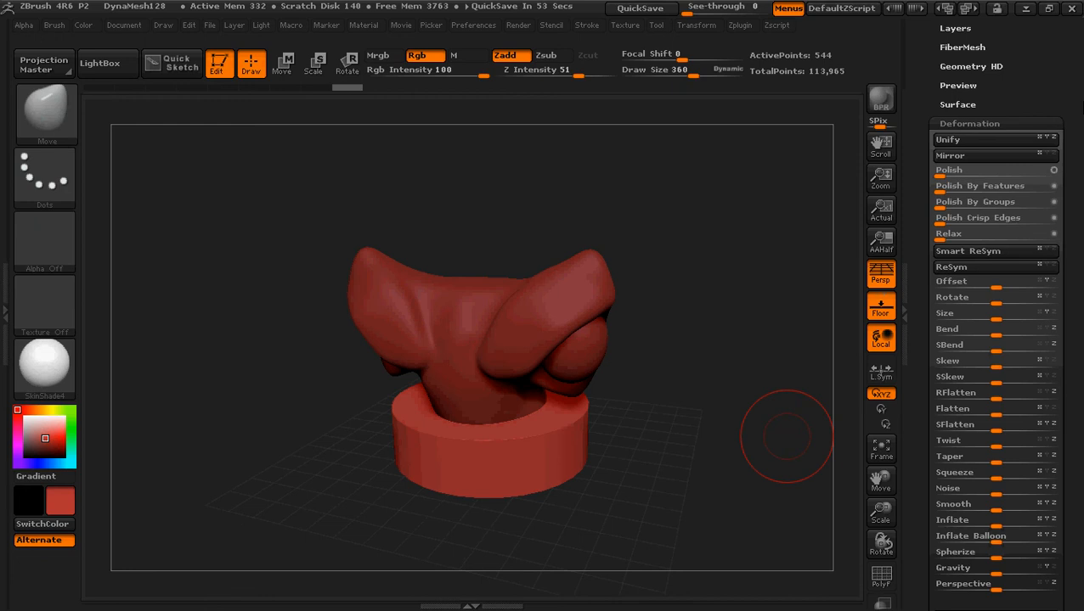
pyautogui.moveTo(1077, 101); pyautogui.dragTo(1010, 306)
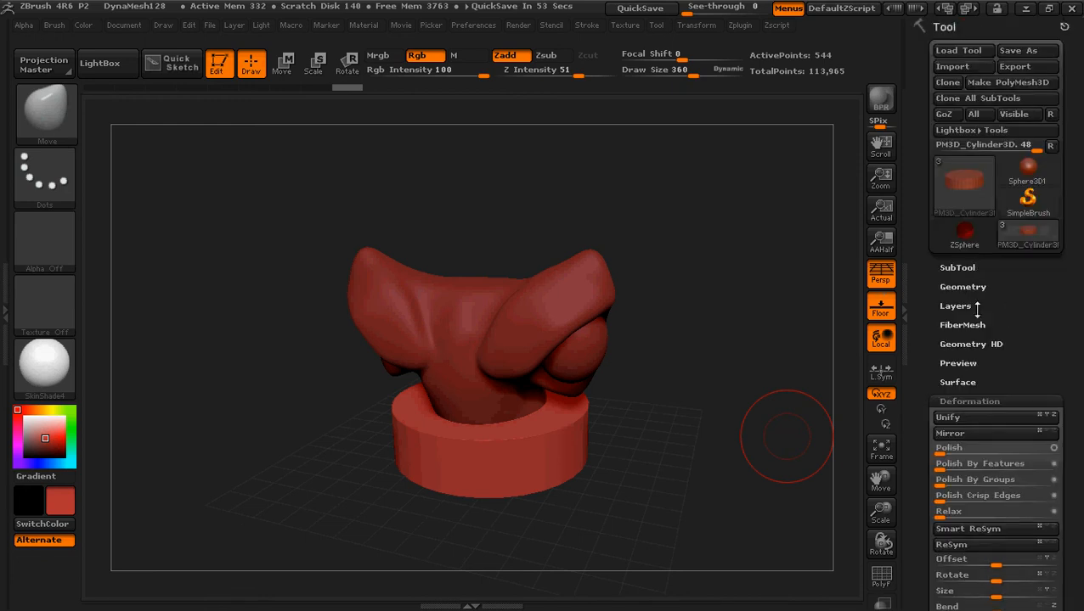
pyautogui.click(972, 287)
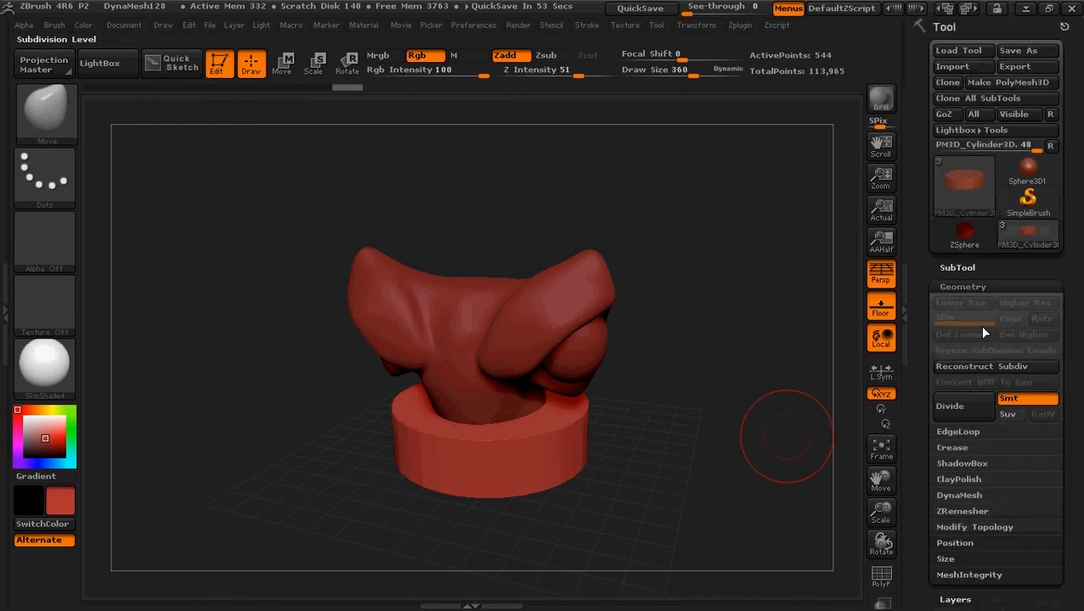
pyautogui.moveTo(1078, 374); pyautogui.dragTo(1070, 289)
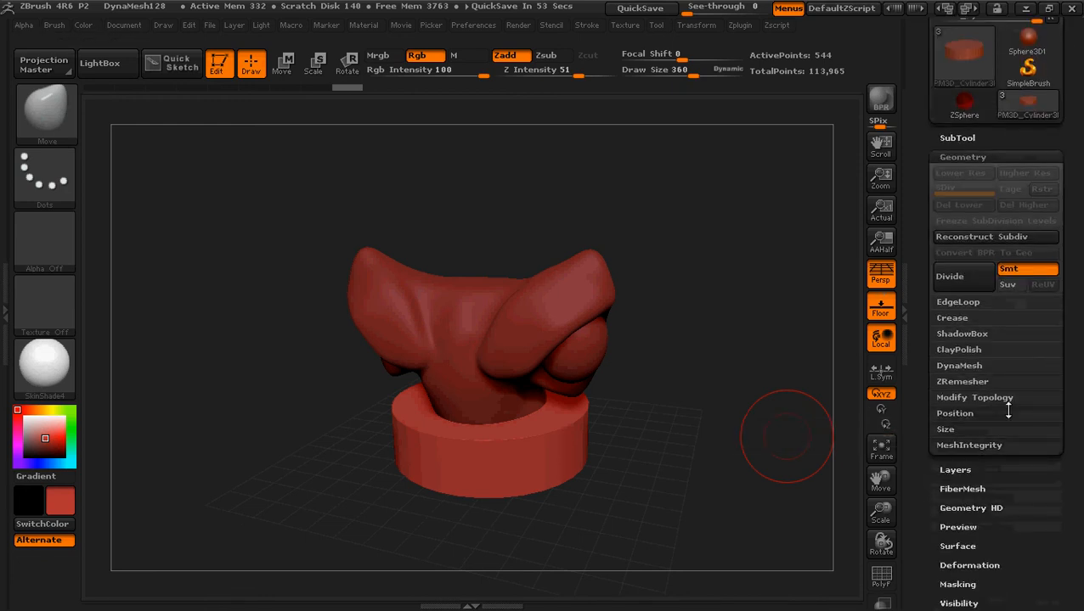
pyautogui.click(959, 365)
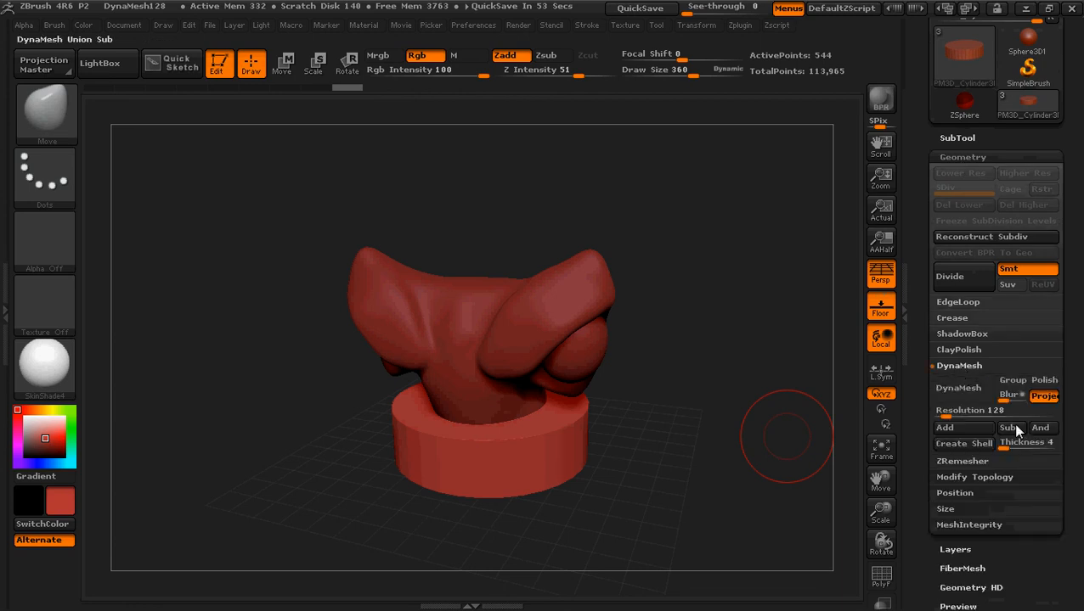
pyautogui.click(959, 389)
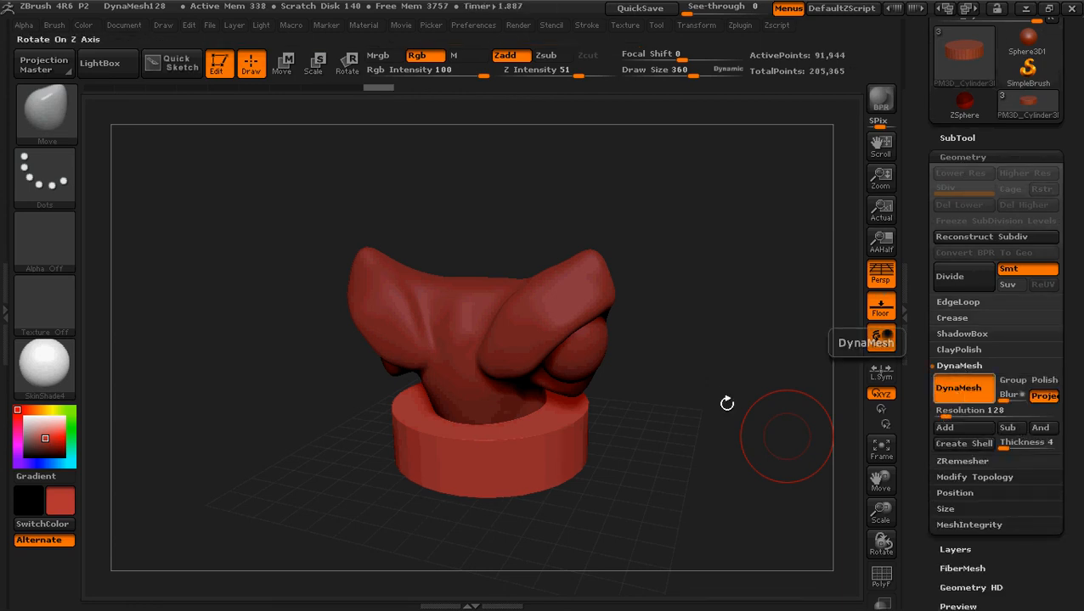
pyautogui.keyDown('ctrl'); pyautogui.moveTo(722, 357); pyautogui.dragTo(724, 461); pyautogui.keyUp('ctrl')
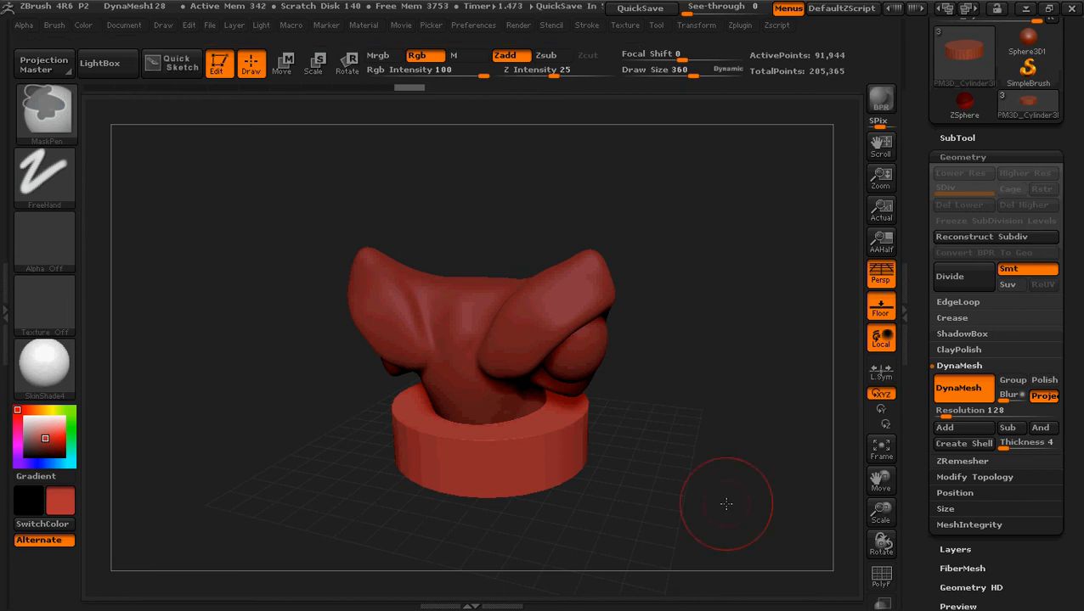
pyautogui.moveTo(645, 547); pyautogui.dragTo(666, 442)
# Soften the collar's hard edges by applying the Smooth deformation at maximum strength twice
pyautogui.moveTo(1069, 498); pyautogui.dragTo(1074, 352)
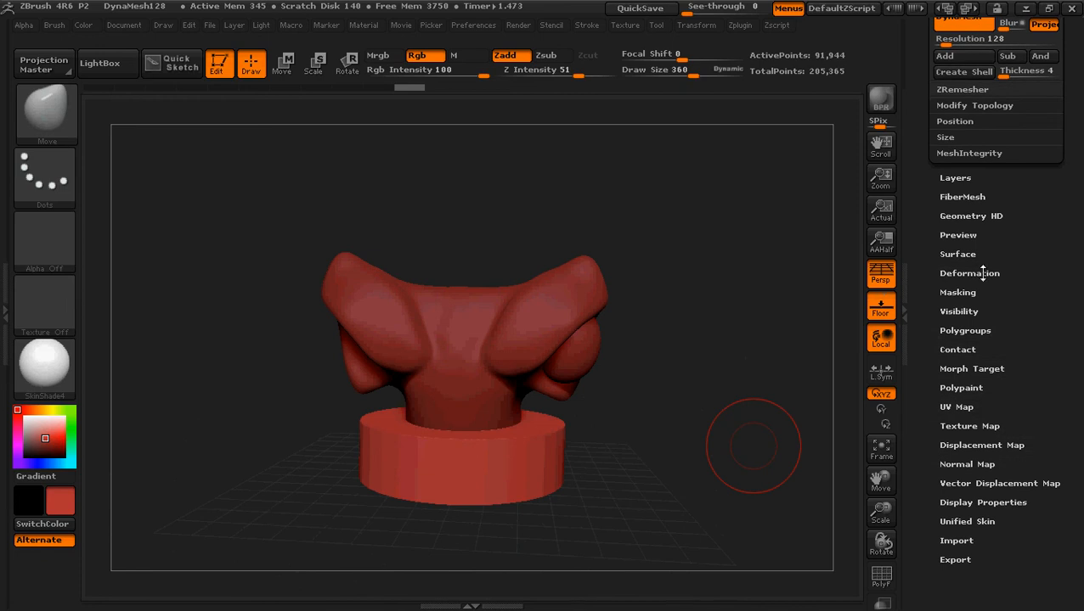
pyautogui.click(982, 272)
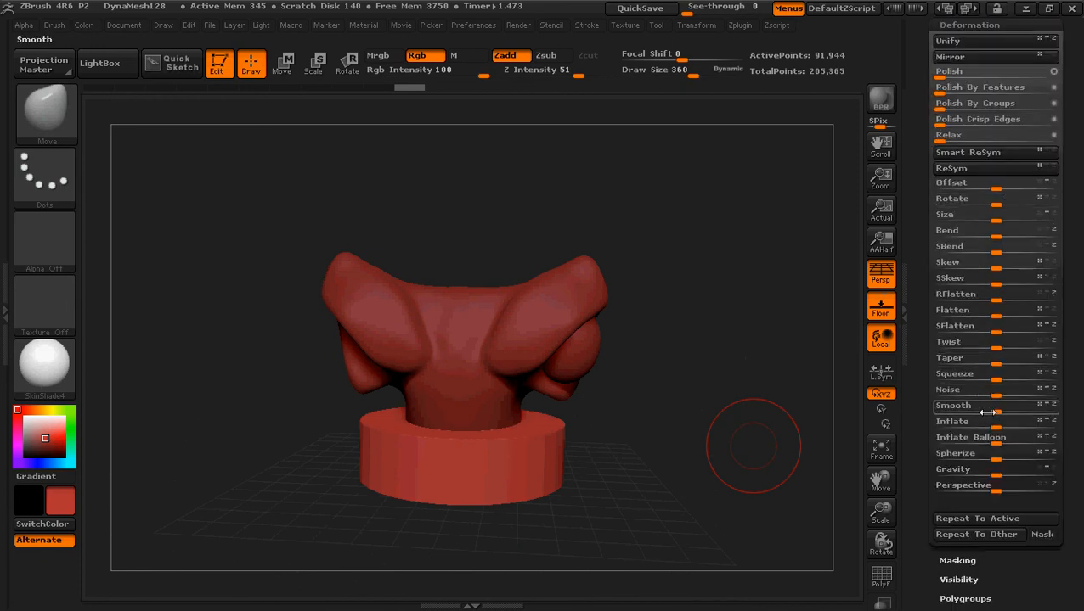
pyautogui.moveTo(1000, 411); pyautogui.dragTo(1072, 394)
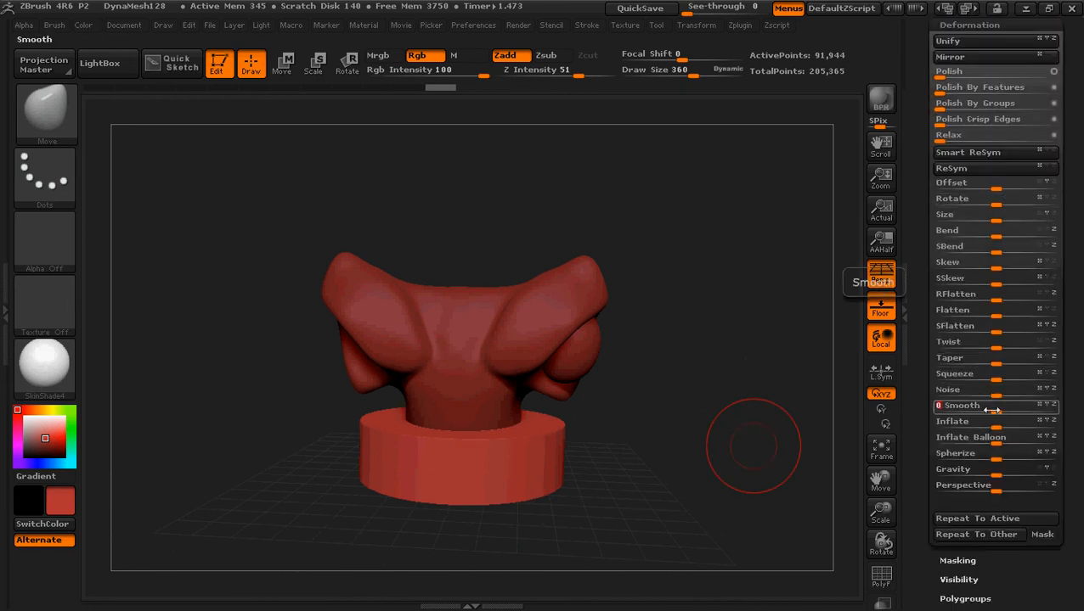
pyautogui.moveTo(992, 410); pyautogui.dragTo(1075, 393)
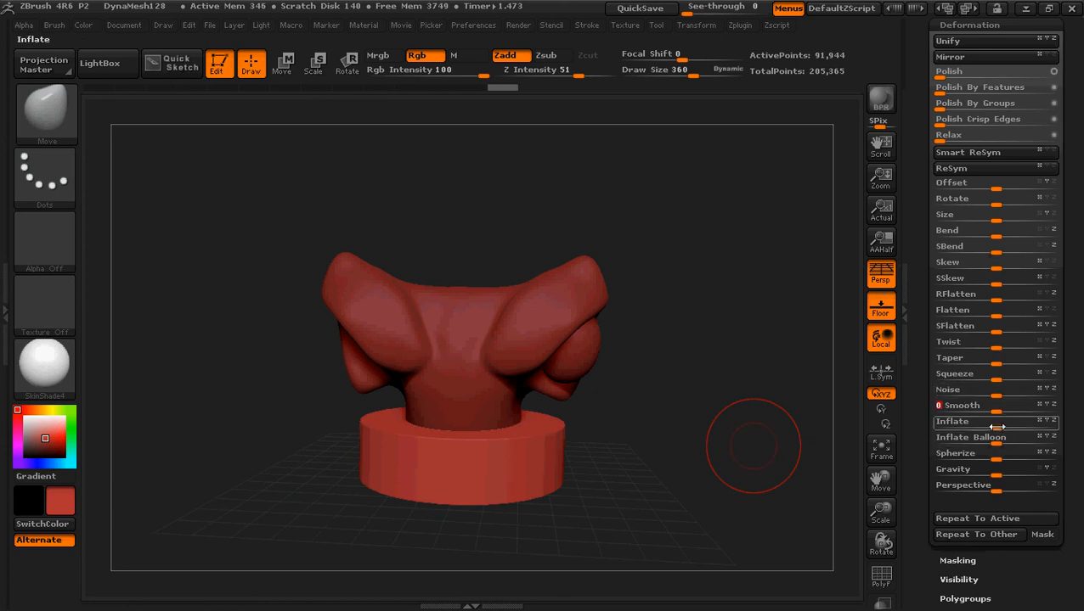
# Inflate the collar with the Inflate deformation at 20, then try another inflation at 100 and undo it
pyautogui.moveTo(995, 422); pyautogui.dragTo(1014, 423)
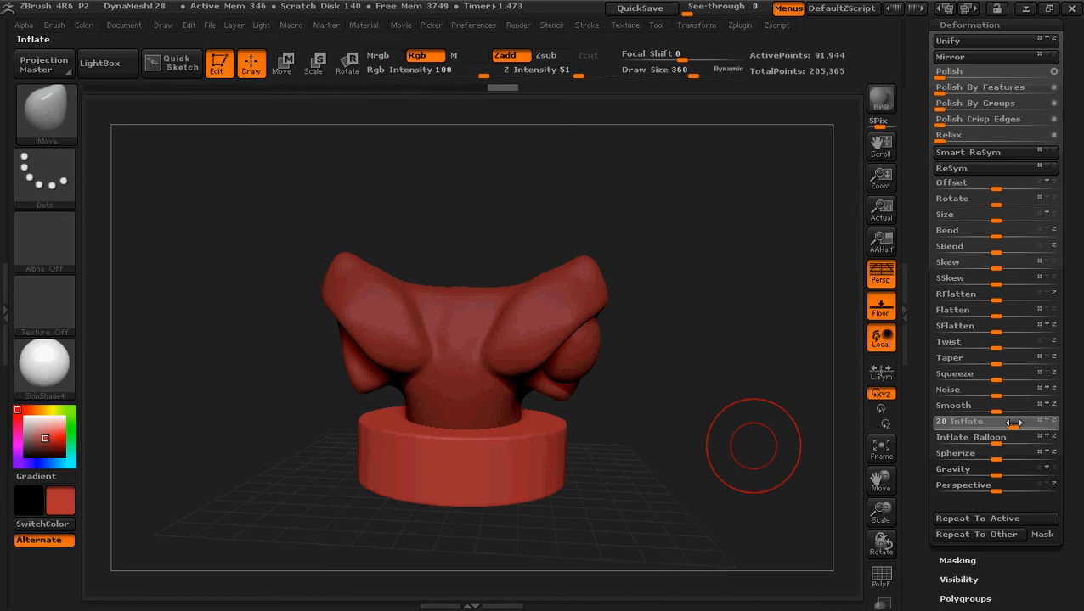
pyautogui.moveTo(1014, 423); pyautogui.dragTo(1078, 404)
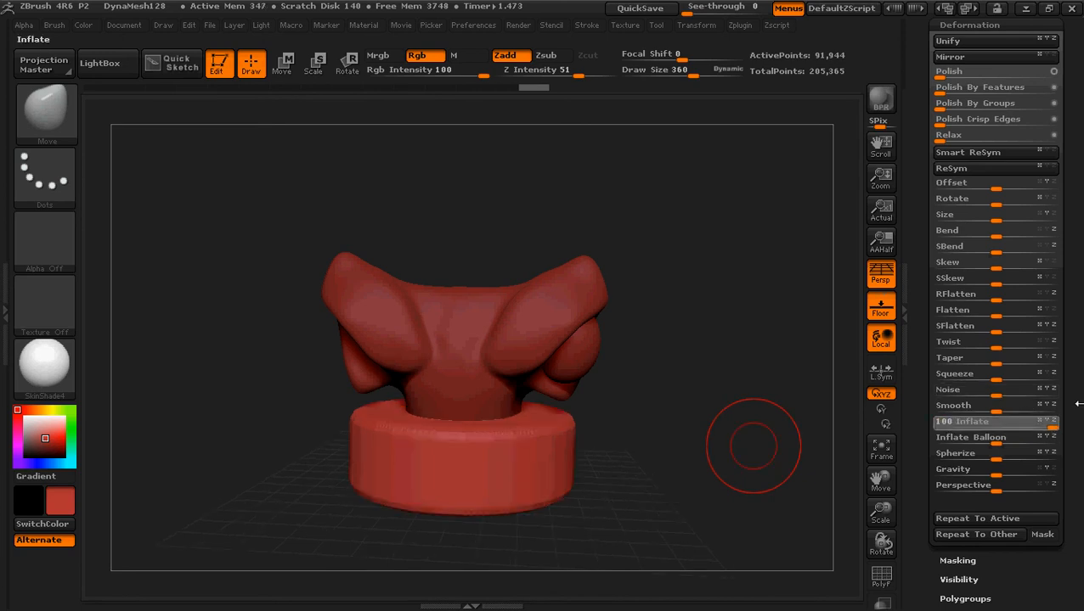
pyautogui.hotkey('ctrl', 'z')
# Round the collar further with repeated passes of the Smooth deformation at 100
pyautogui.moveTo(995, 409); pyautogui.dragTo(1079, 411)
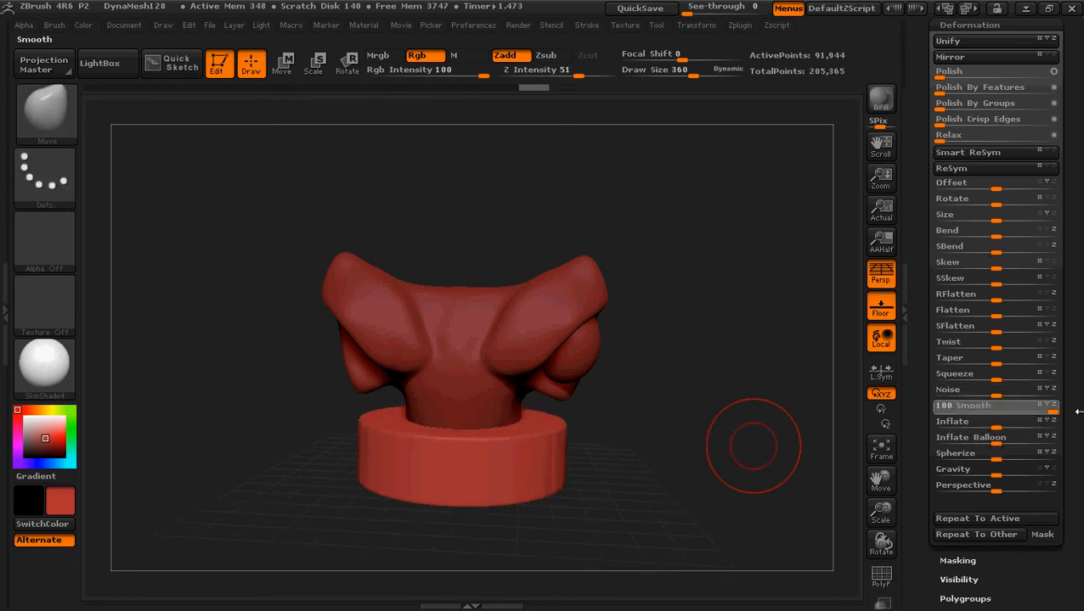
pyautogui.moveTo(998, 411); pyautogui.dragTo(1078, 405)
pyautogui.moveTo(997, 411); pyautogui.dragTo(1079, 405)
pyautogui.moveTo(984, 406); pyautogui.dragTo(1056, 402)
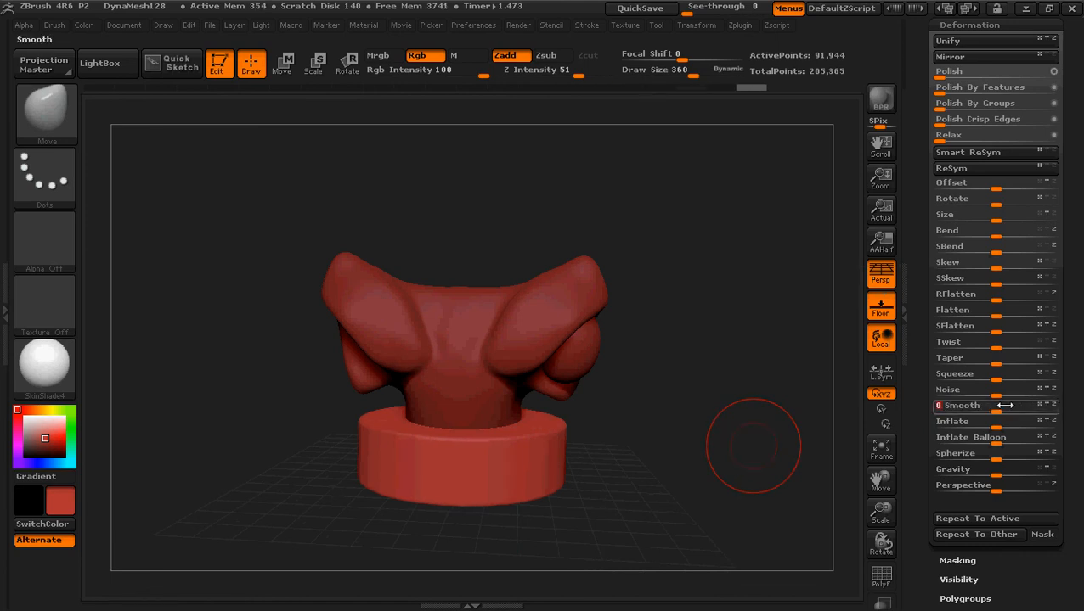
# Smooth the faceted vertical wall of the collar with the Smooth brush, working around all its sides
pyautogui.moveTo(693, 479); pyautogui.dragTo(710, 461)
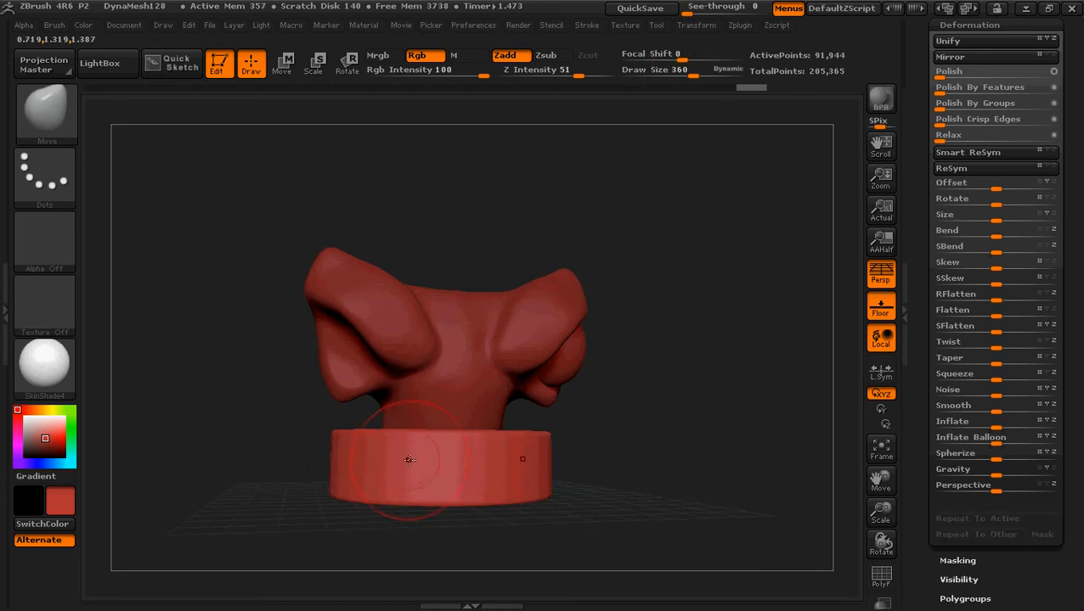
pyautogui.press('shift')
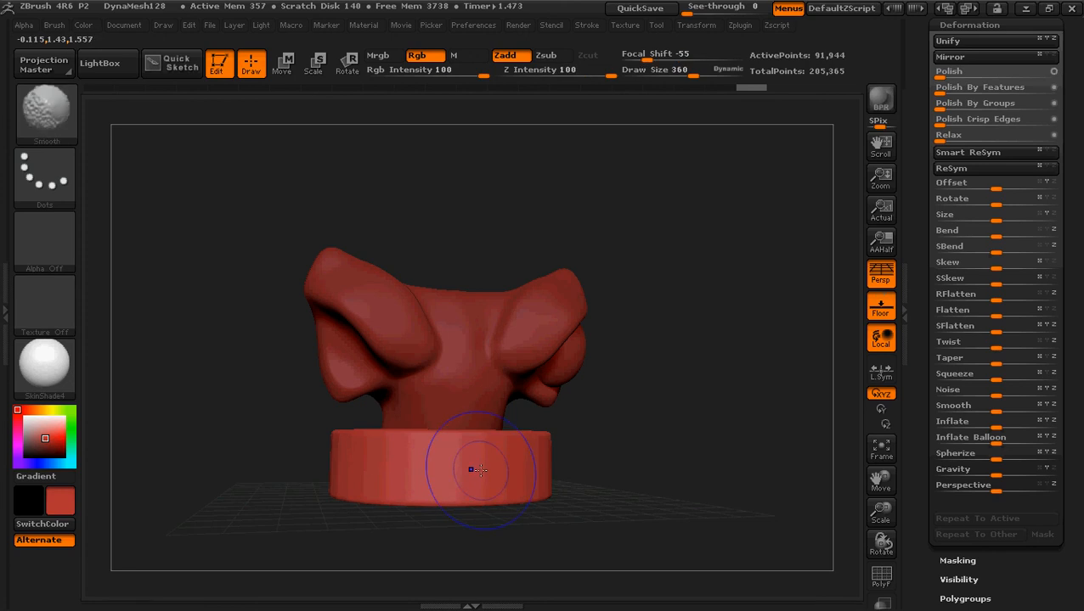
pyautogui.moveTo(268, 490); pyautogui.dragTo(264, 525)
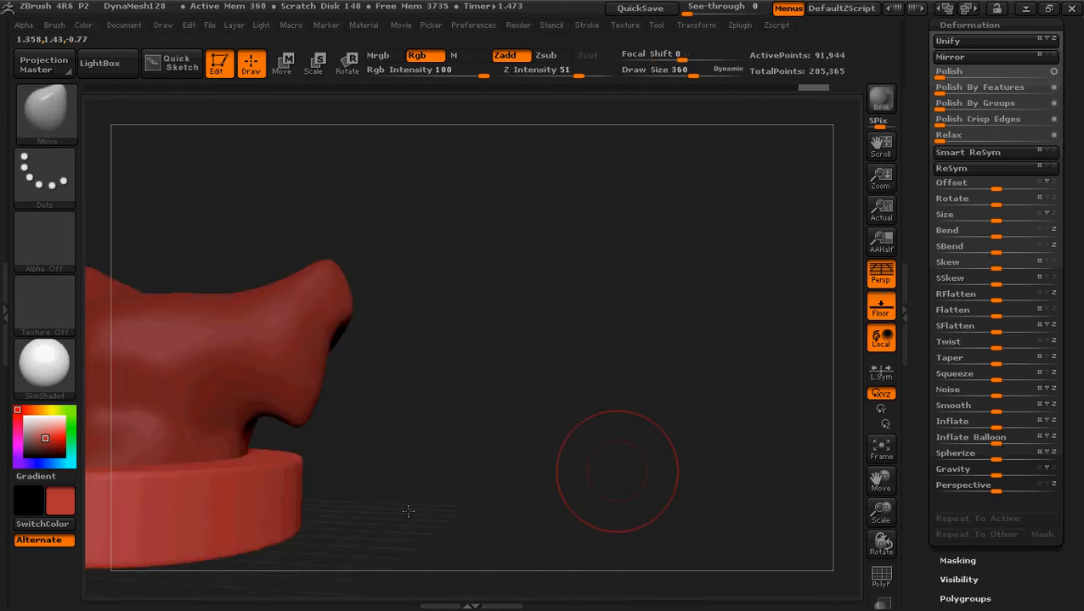
pyautogui.press('shift')
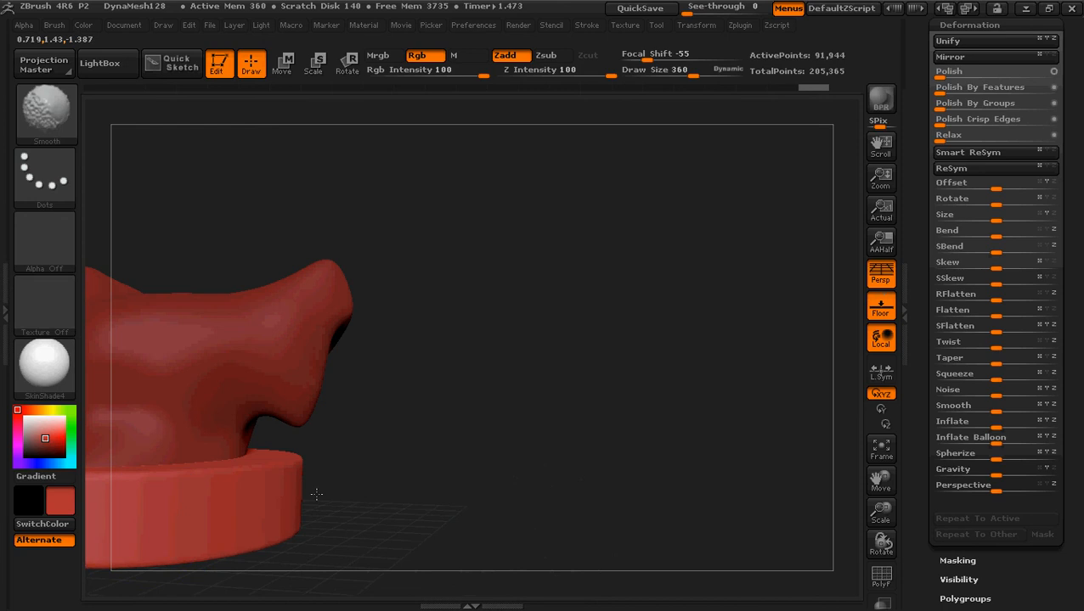
pyautogui.press('ctrl')
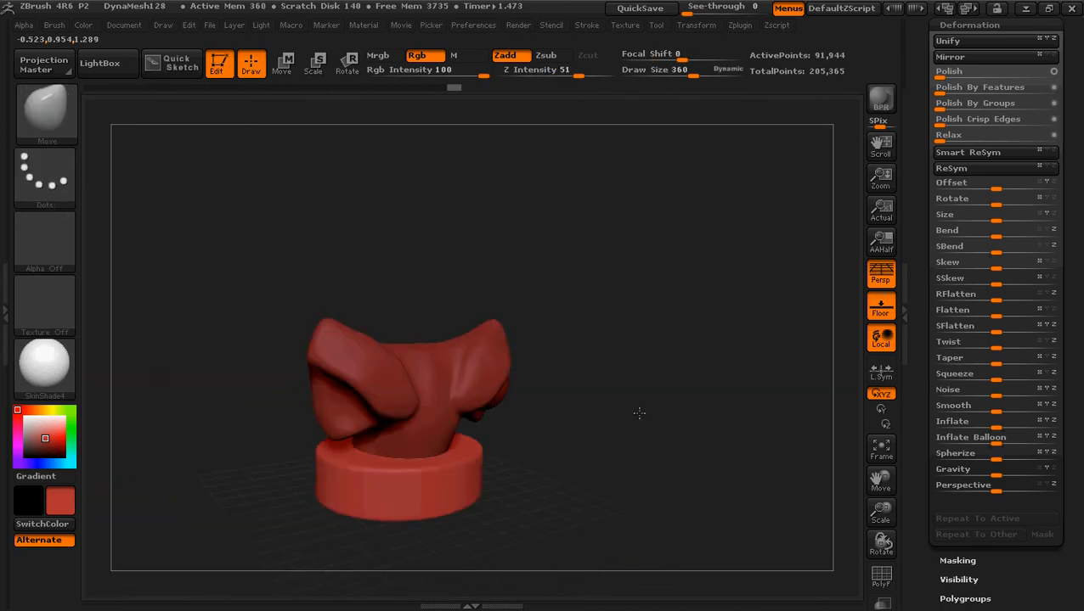
pyautogui.moveTo(605, 586); pyautogui.dragTo(565, 473)
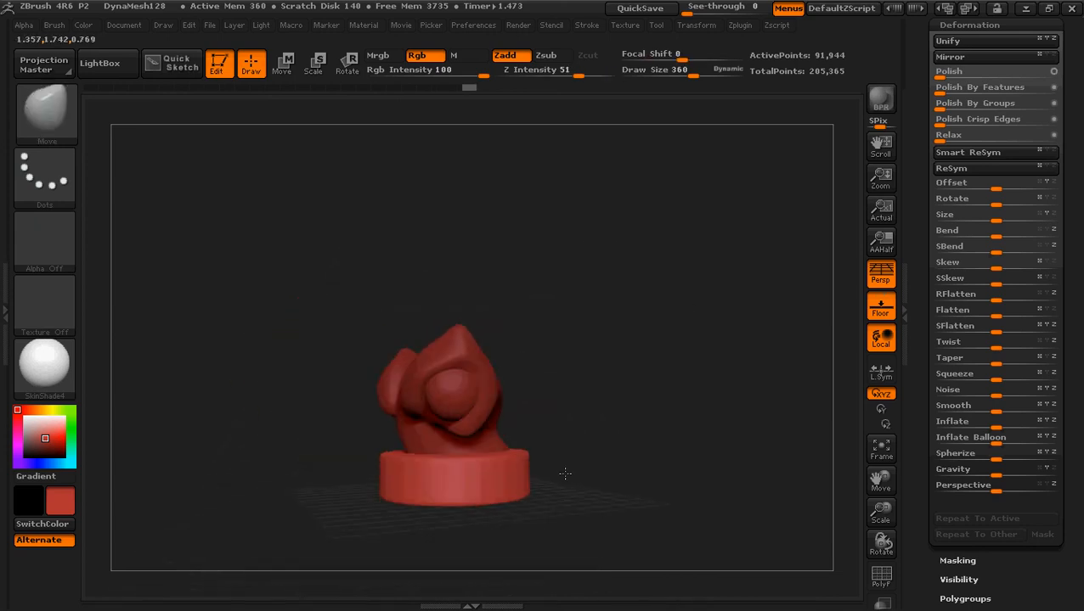
pyautogui.moveTo(684, 472); pyautogui.dragTo(529, 449)
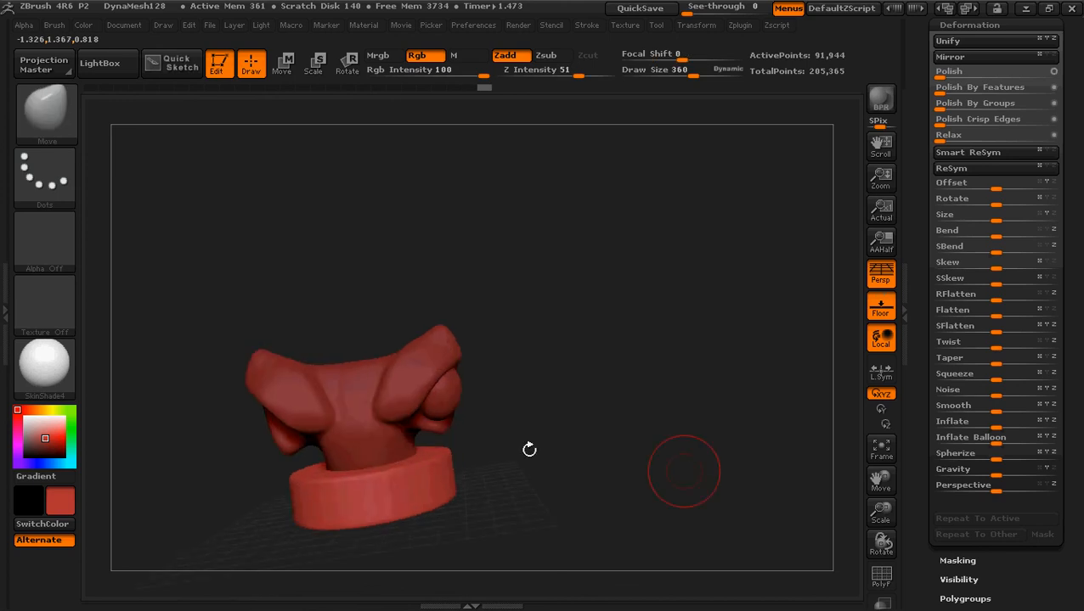
pyautogui.keyDown('ctrl'); pyautogui.moveTo(529, 450); pyautogui.dragTo(553, 486, button='right'); pyautogui.keyUp('ctrl')
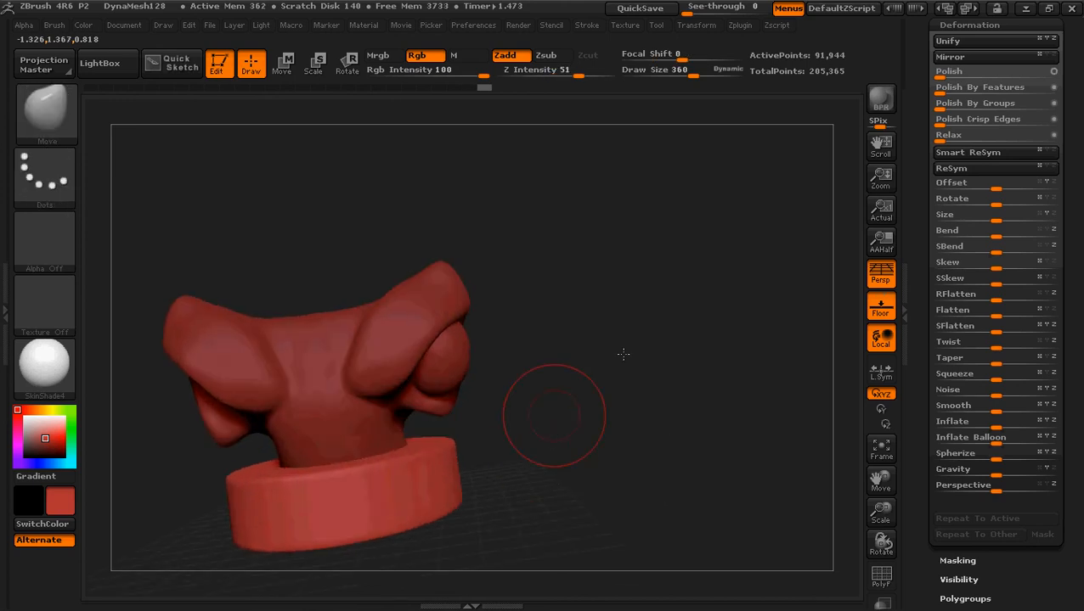
pyautogui.keyDown('alt'); pyautogui.moveTo(555, 416); pyautogui.dragTo(623, 355); pyautogui.keyUp('alt')
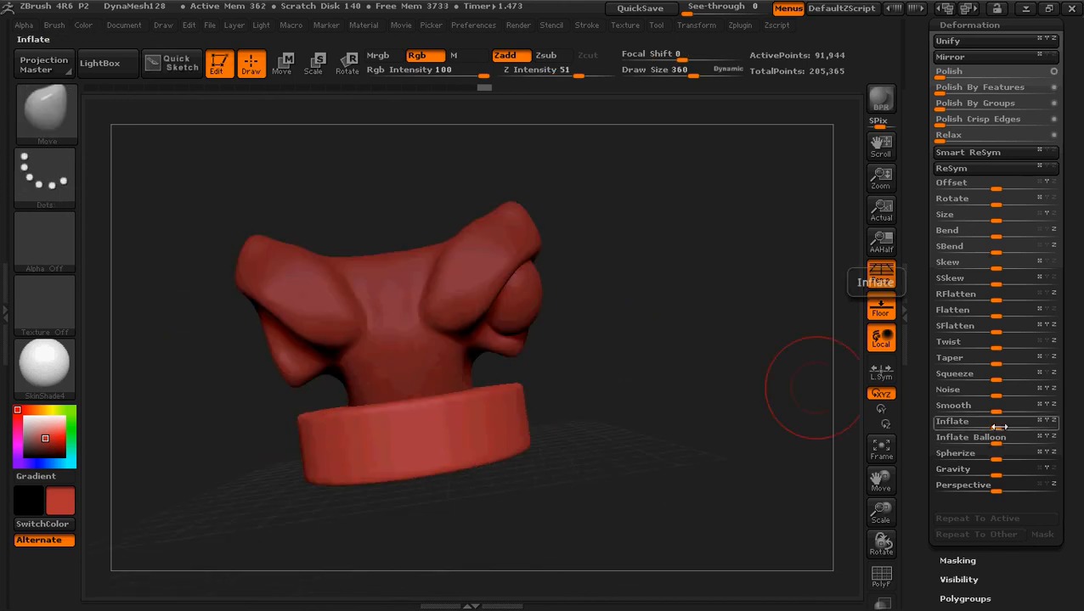
# Thin the collar slightly with a small negative Inflate deformation and check it from the front
pyautogui.moveTo(998, 427); pyautogui.dragTo(972, 422)
pyautogui.moveTo(662, 427)
pyautogui.mouseDown()
pyautogui.moveTo(619, 486)
pyautogui.moveTo(682, 460)
pyautogui.moveTo(610, 458)
pyautogui.moveTo(670, 481)
pyautogui.mouseUp()
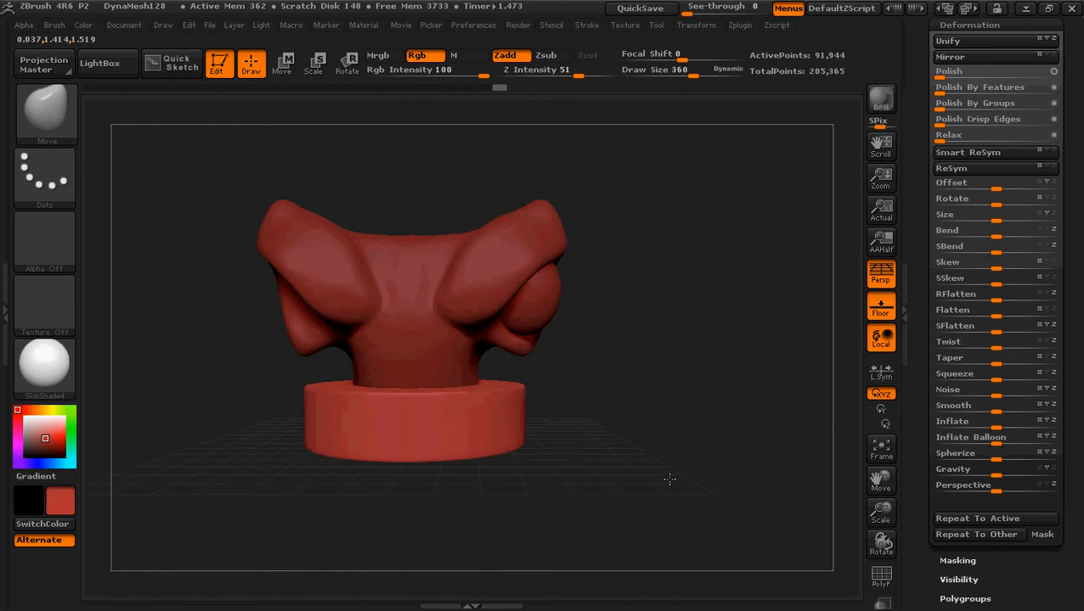
pyautogui.press('shift')
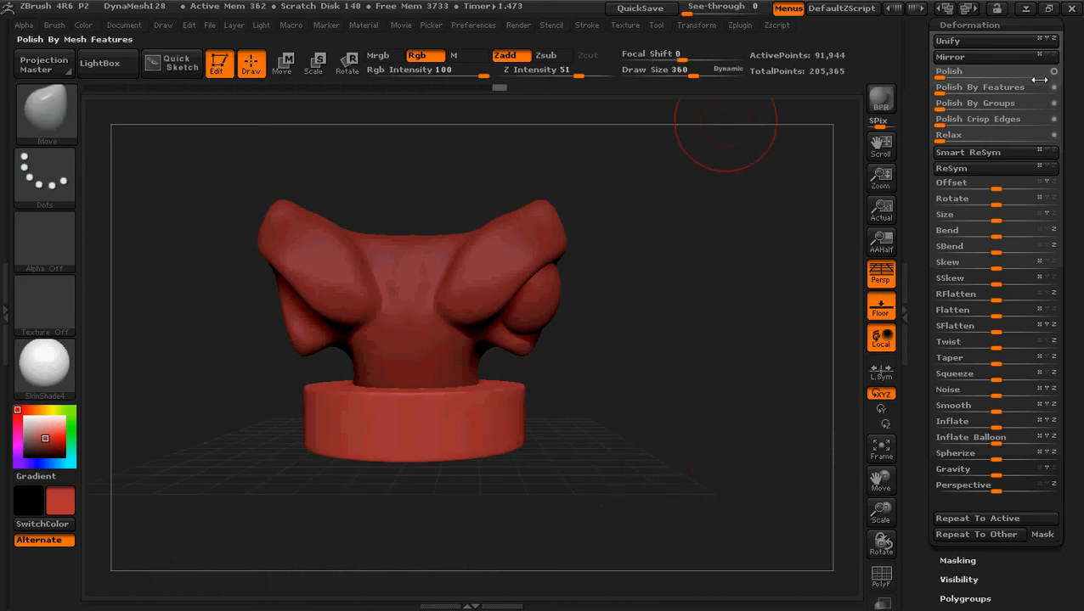
# Compare the collar with the Scuba Shark reference image and shrink it on the X, Y and Z axes with the Size deformation at -16
pyautogui.click(1026, 8)
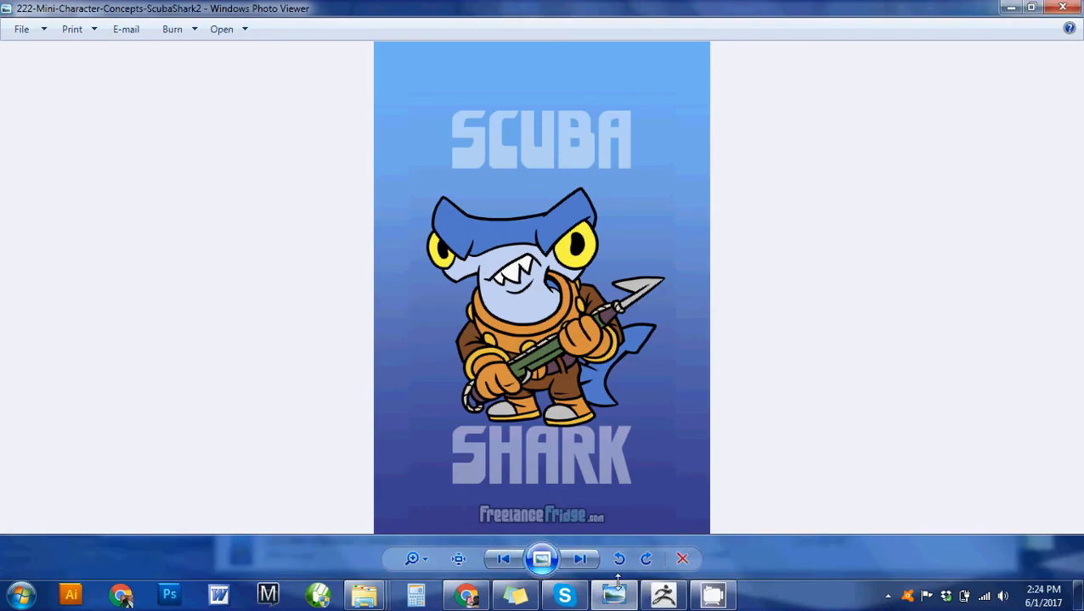
pyautogui.moveTo(663, 595)
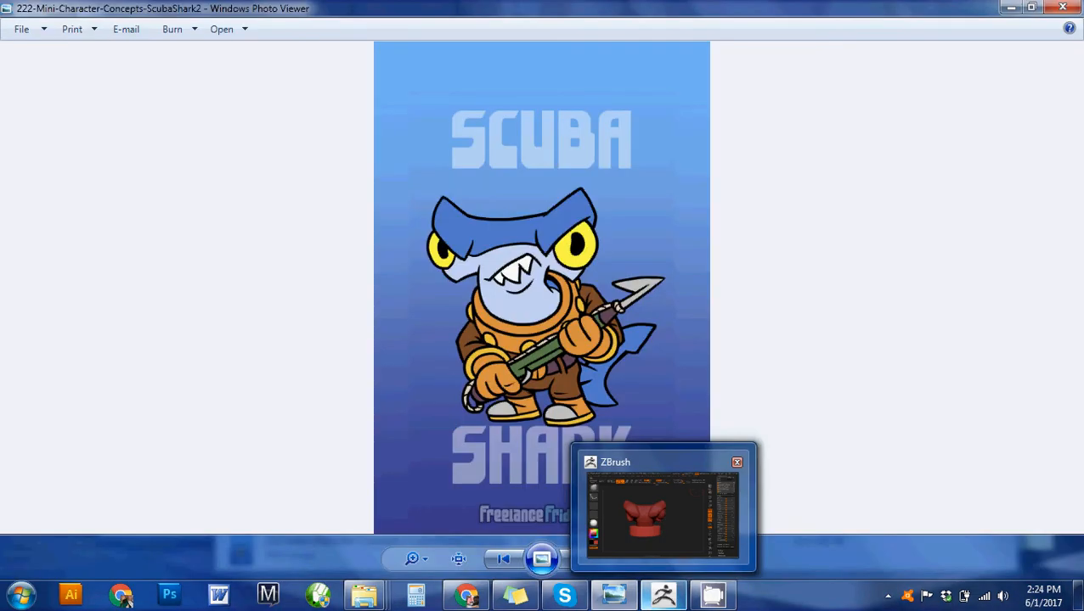
pyautogui.click(662, 596)
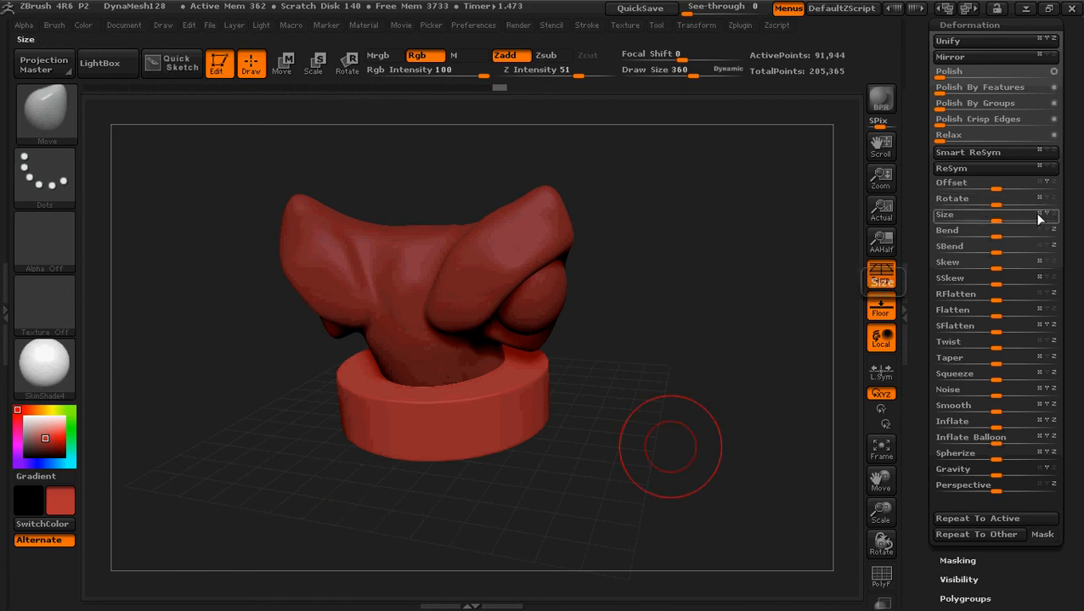
pyautogui.moveTo(998, 215); pyautogui.dragTo(980, 209)
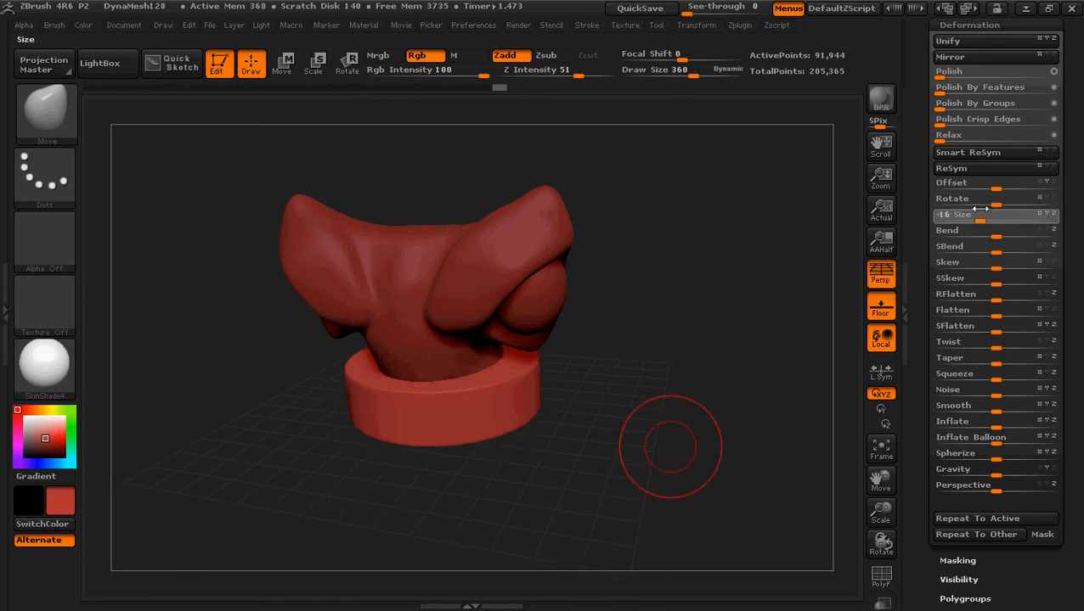
pyautogui.moveTo(677, 375)
pyautogui.mouseDown()
pyautogui.moveTo(604, 368)
pyautogui.moveTo(652, 457)
pyautogui.moveTo(624, 462)
pyautogui.moveTo(599, 411)
pyautogui.moveTo(608, 376)
pyautogui.mouseUp()
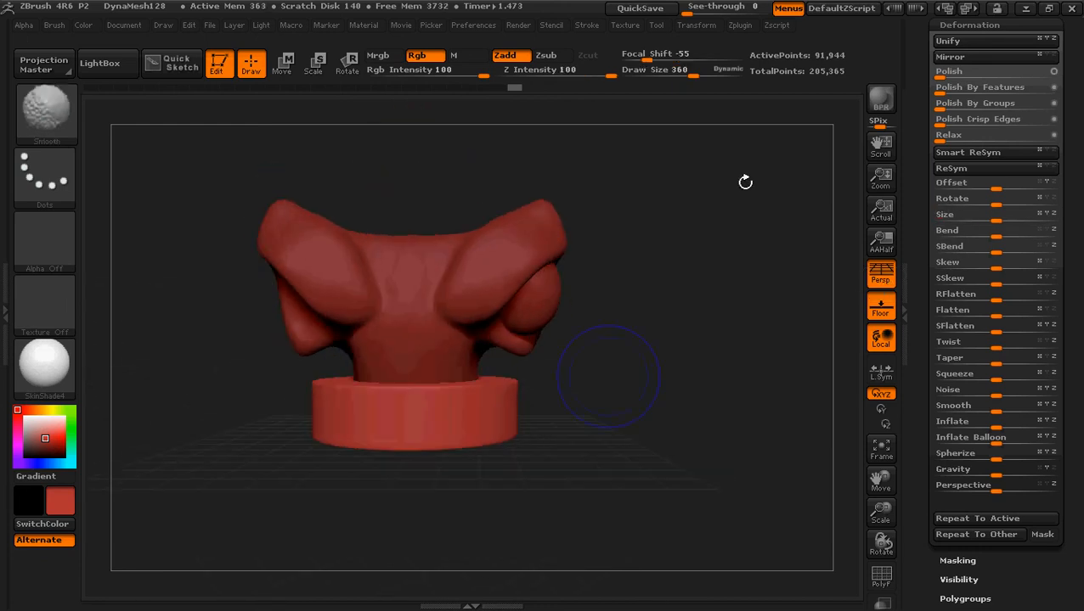
# Switch between the Scuba Shark reference image and ZBrush to compare the resized collar's proportions with the drawing
pyautogui.click(1025, 8)
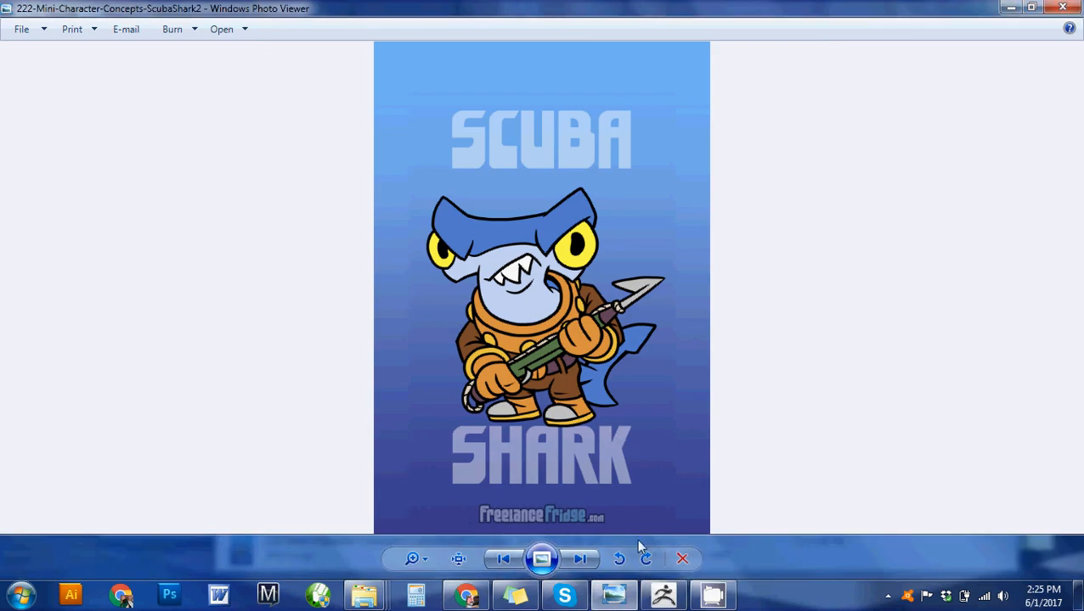
pyautogui.moveTo(663, 595)
pyautogui.click(665, 531)
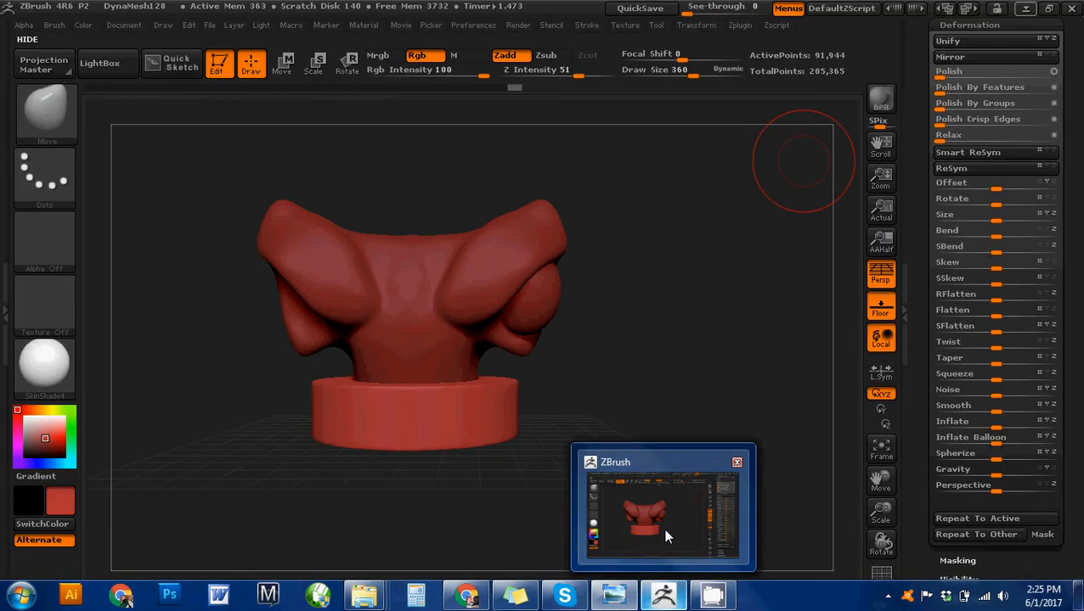
pyautogui.click(665, 603)
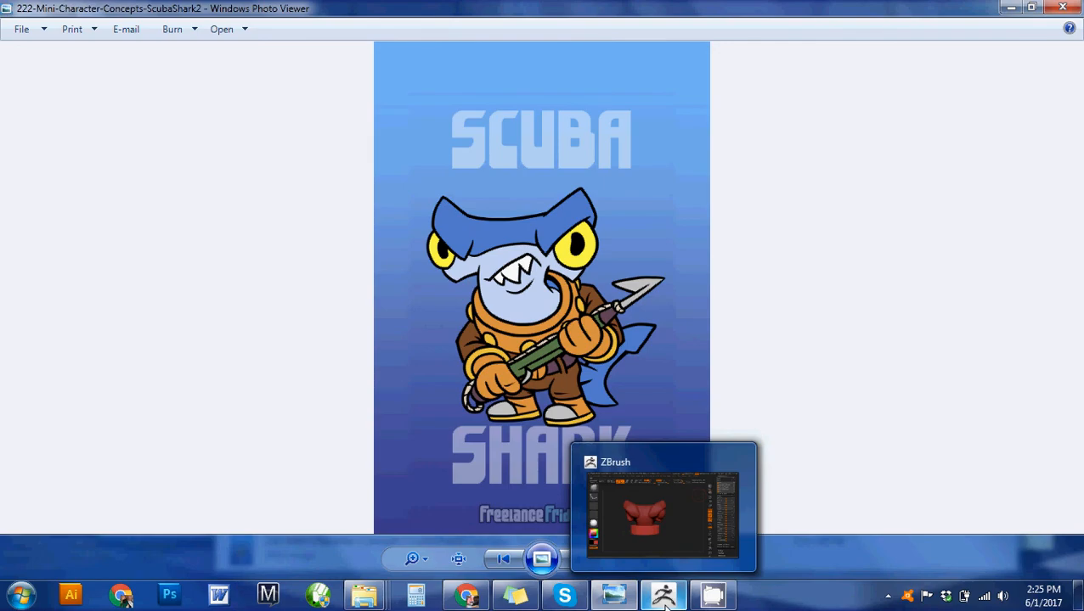
pyautogui.click(665, 535)
pyautogui.click(663, 596)
pyautogui.click(661, 510)
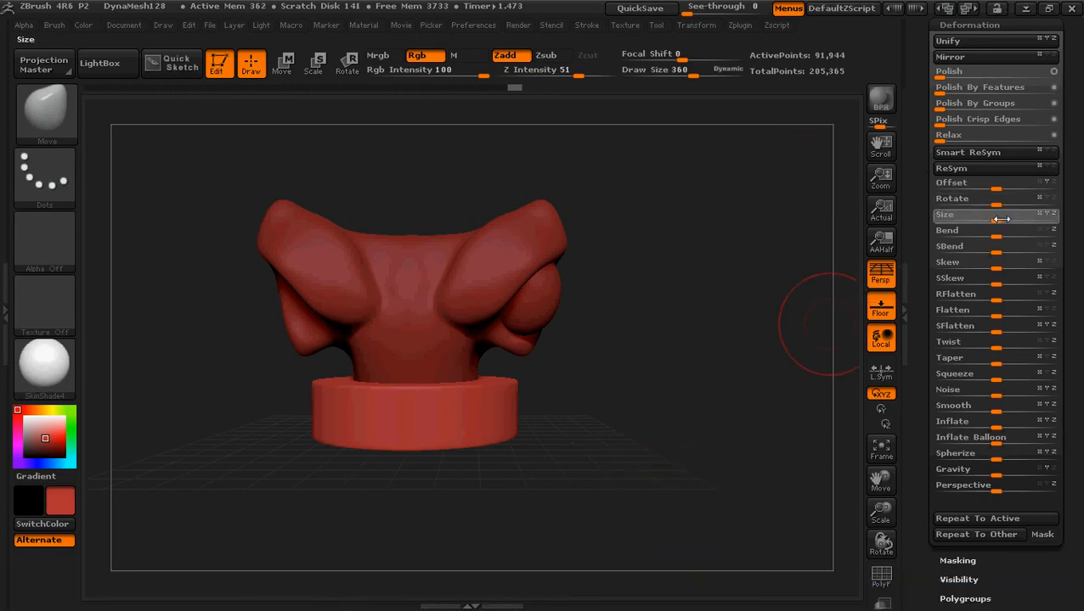
# Fine-tune the collar's overall size with the Size deformation on X, Y and Z and compare it with the Scuba Shark reference image
pyautogui.moveTo(1005, 219); pyautogui.dragTo(991, 218)
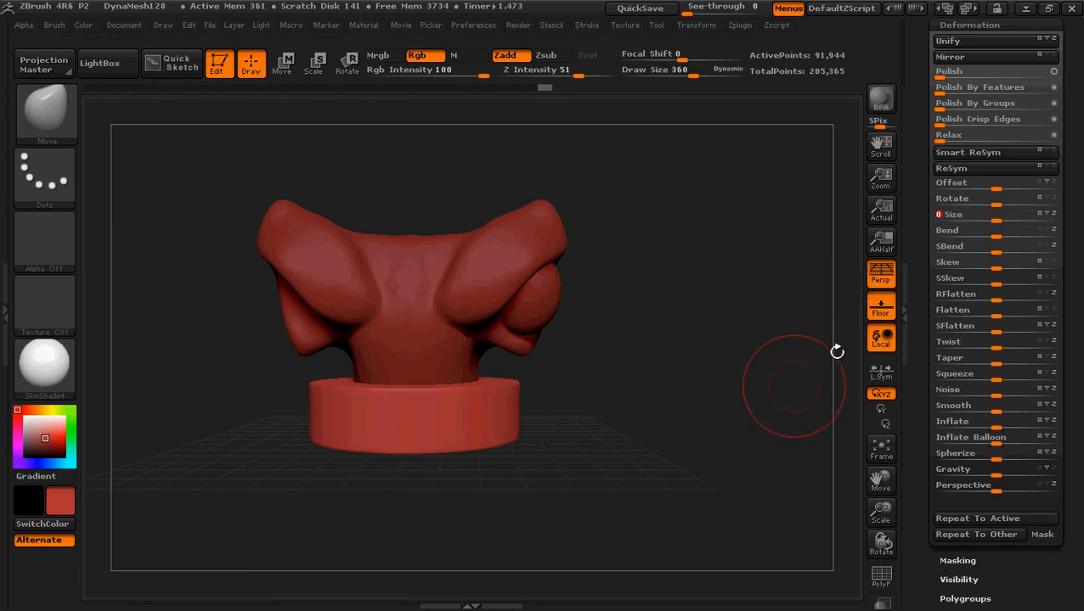
pyautogui.moveTo(645, 411)
pyautogui.mouseDown()
pyautogui.moveTo(605, 473)
pyautogui.moveTo(543, 463)
pyautogui.mouseUp()
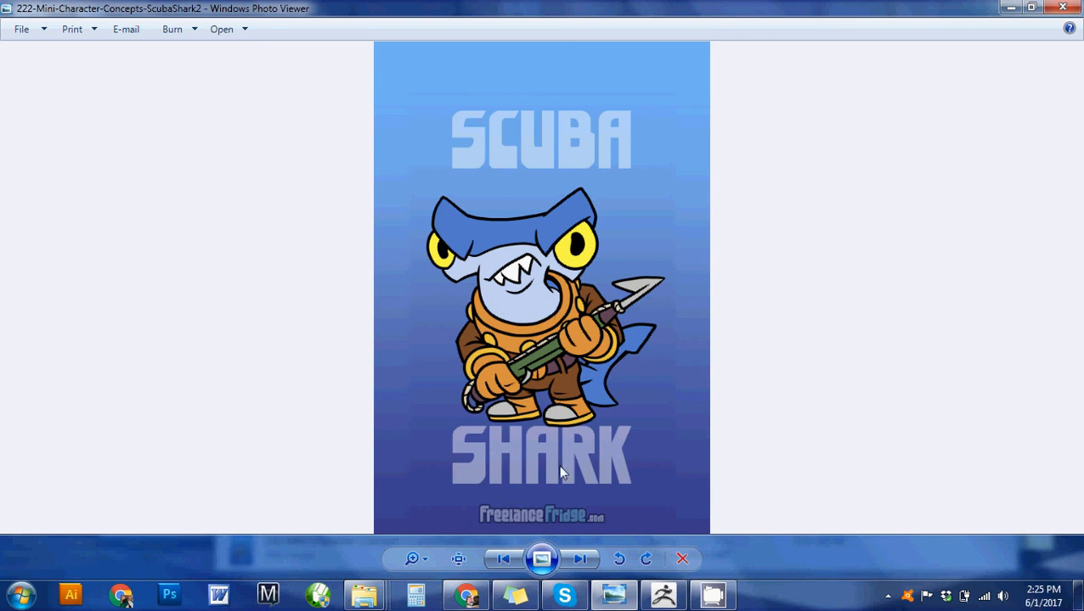
pyautogui.click(662, 601)
pyautogui.moveTo(699, 285); pyautogui.dragTo(705, 260)
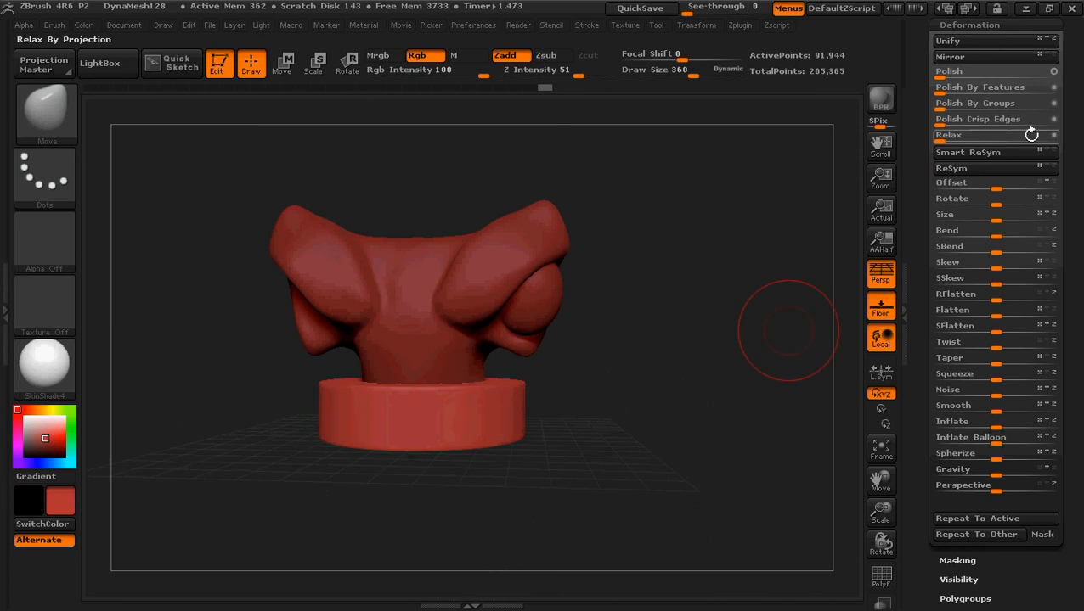
# Duplicate the collar's cylinder subtool
pyautogui.click(1078, 235)
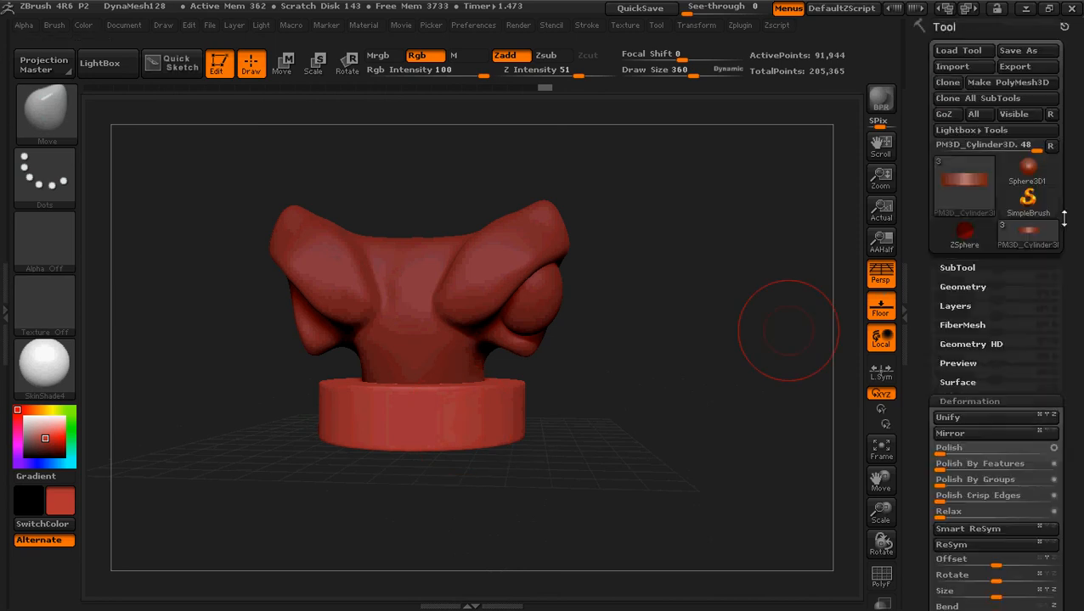
pyautogui.click(957, 268)
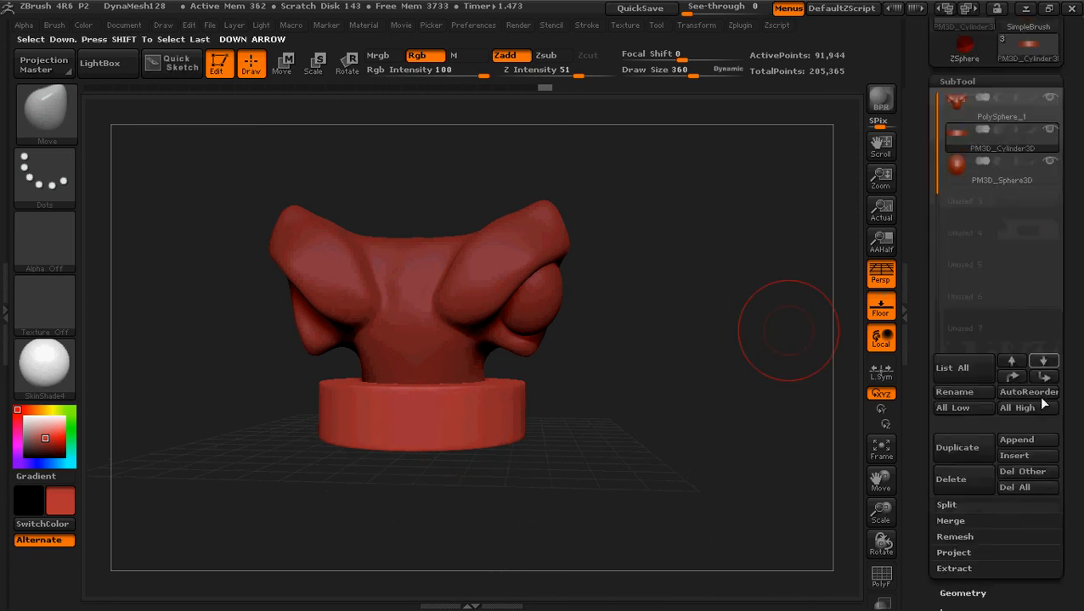
pyautogui.click(973, 452)
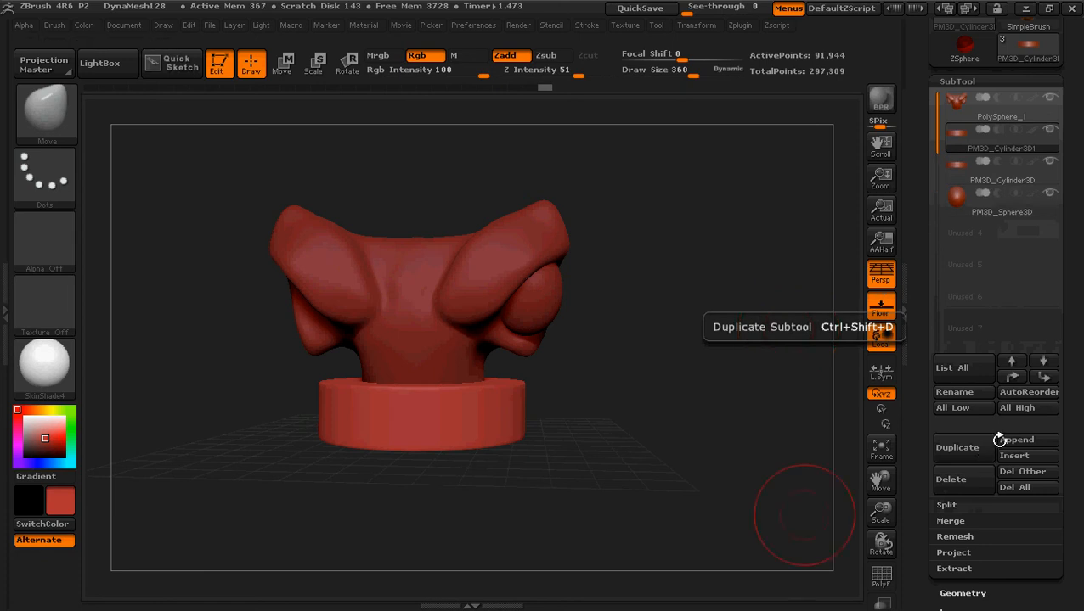
# Shrink the duplicated cylinder on the X, Y and Z axes with the Size deformation to make it narrower than the collar
pyautogui.moveTo(1072, 539); pyautogui.dragTo(1068, 425)
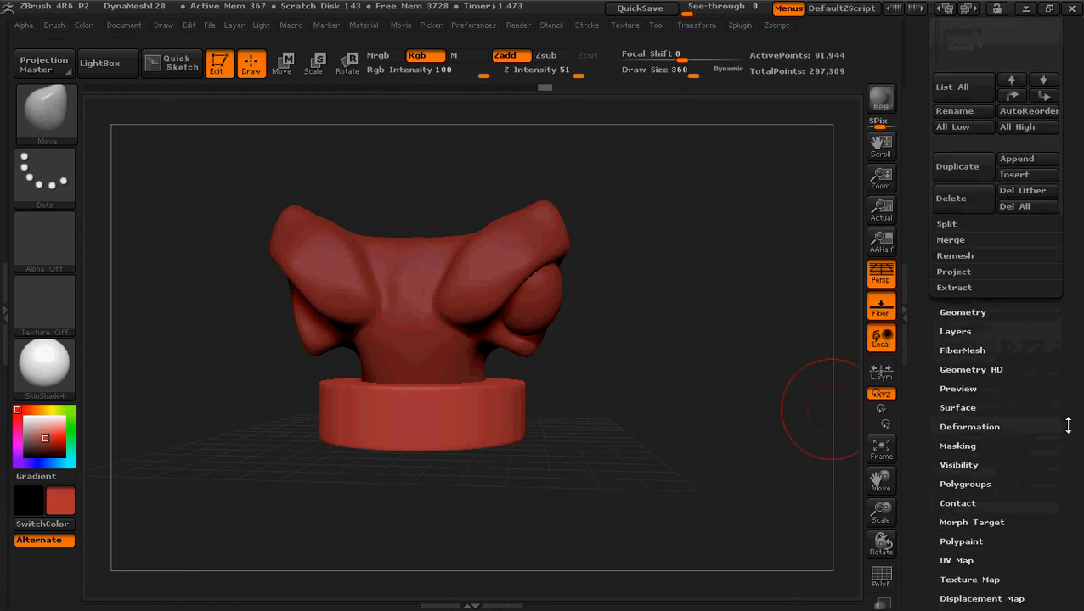
pyautogui.click(968, 426)
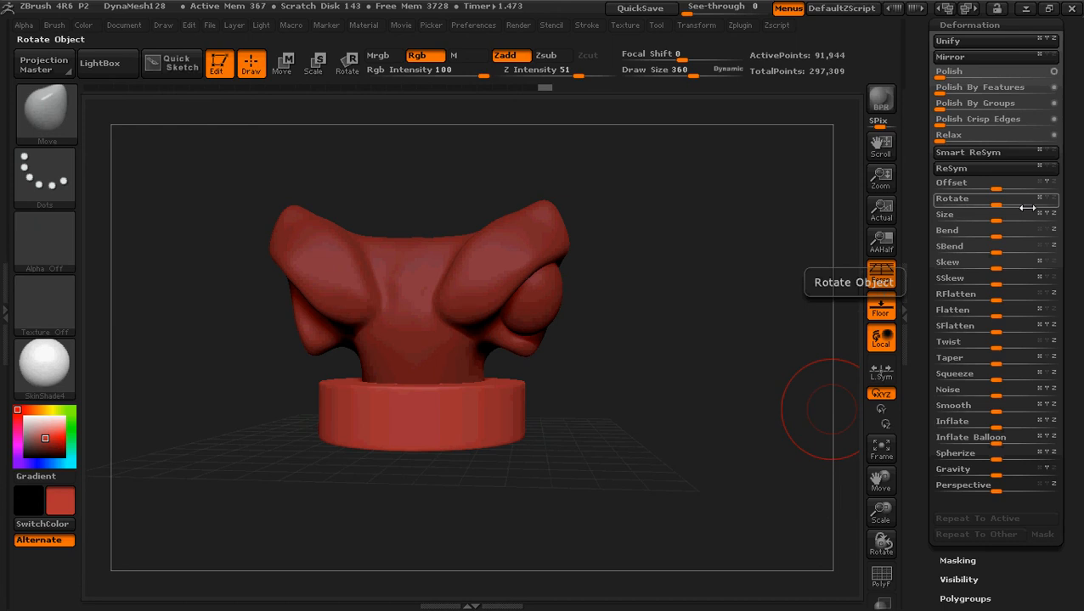
pyautogui.moveTo(999, 219); pyautogui.dragTo(976, 215)
pyautogui.moveTo(624, 331); pyautogui.dragTo(624, 445)
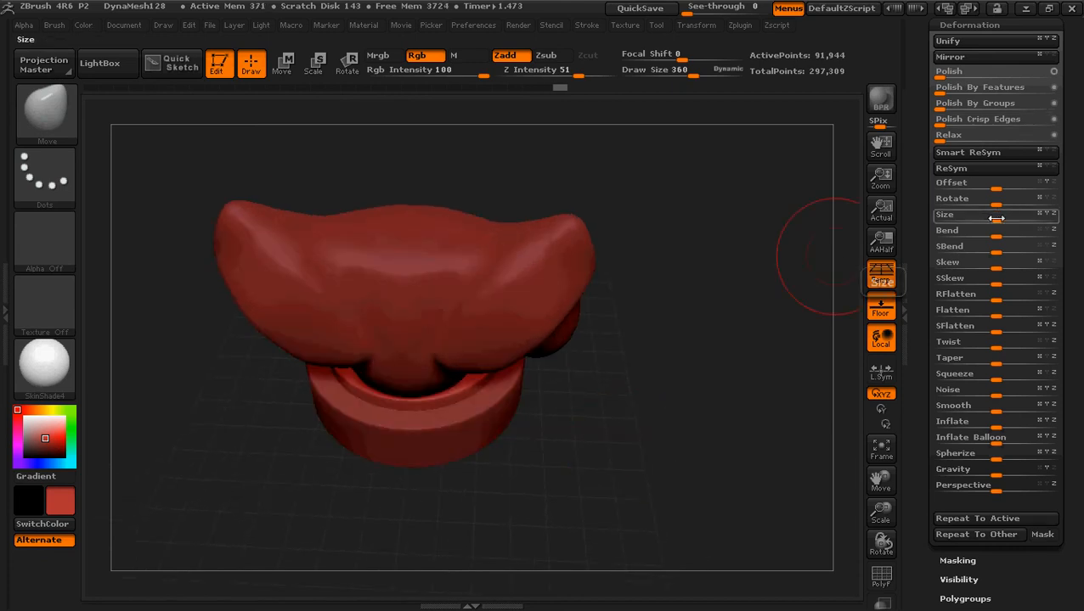
pyautogui.moveTo(995, 218); pyautogui.dragTo(1003, 218)
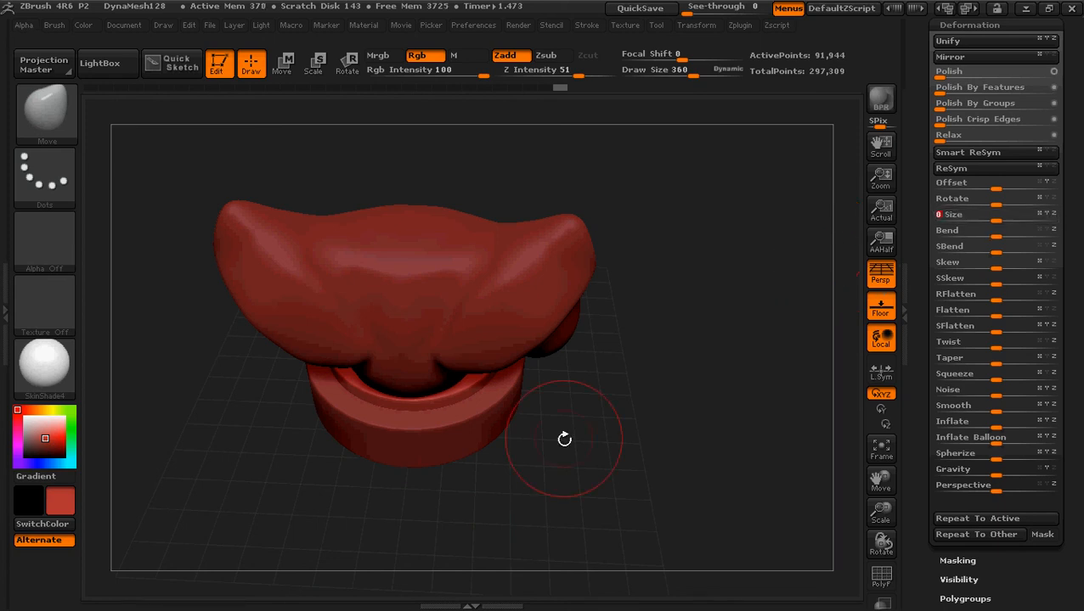
pyautogui.moveTo(564, 440); pyautogui.dragTo(573, 375)
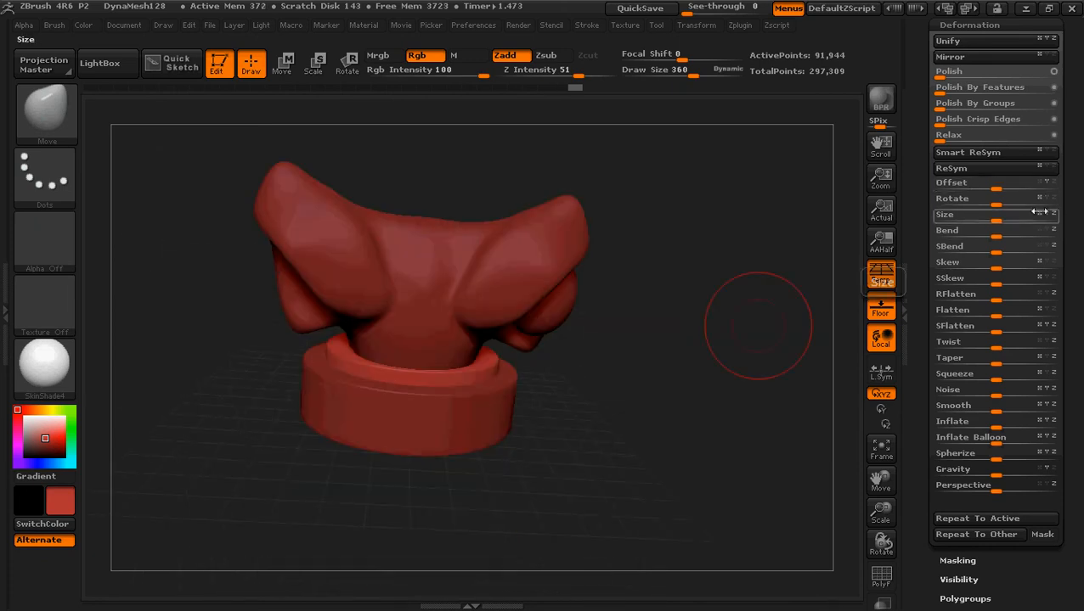
# Stretch the inner cylinder along Y with the Size deformation and offset it on Y until it protrudes above and below the collar
pyautogui.moveTo(996, 217); pyautogui.dragTo(1040, 213)
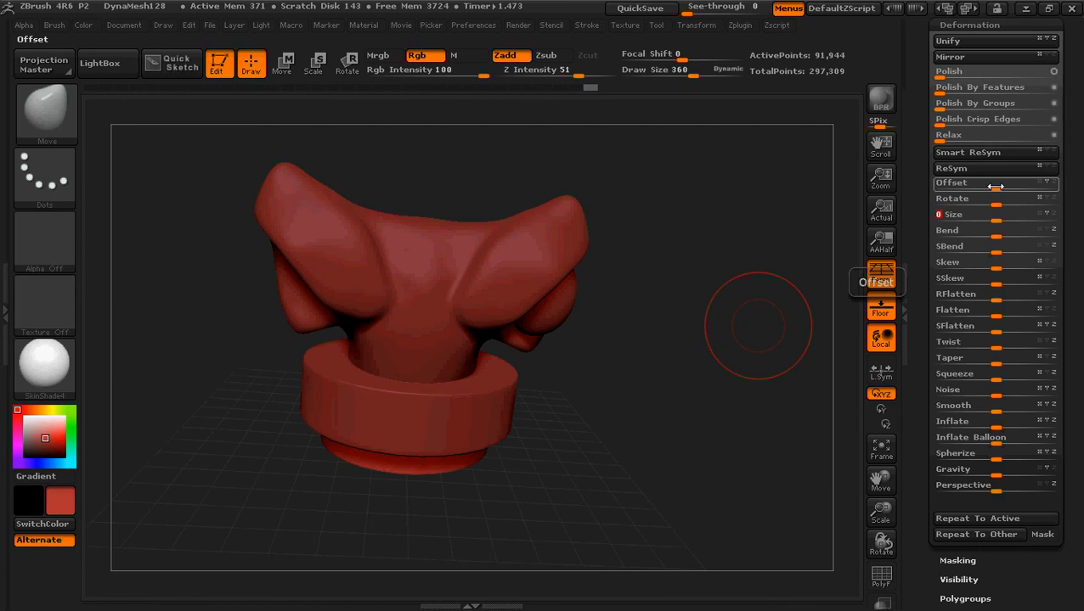
pyautogui.moveTo(994, 185); pyautogui.dragTo(972, 183)
pyautogui.moveTo(688, 463)
pyautogui.mouseDown()
pyautogui.moveTo(684, 338)
pyautogui.moveTo(696, 288)
pyautogui.moveTo(690, 478)
pyautogui.mouseUp()
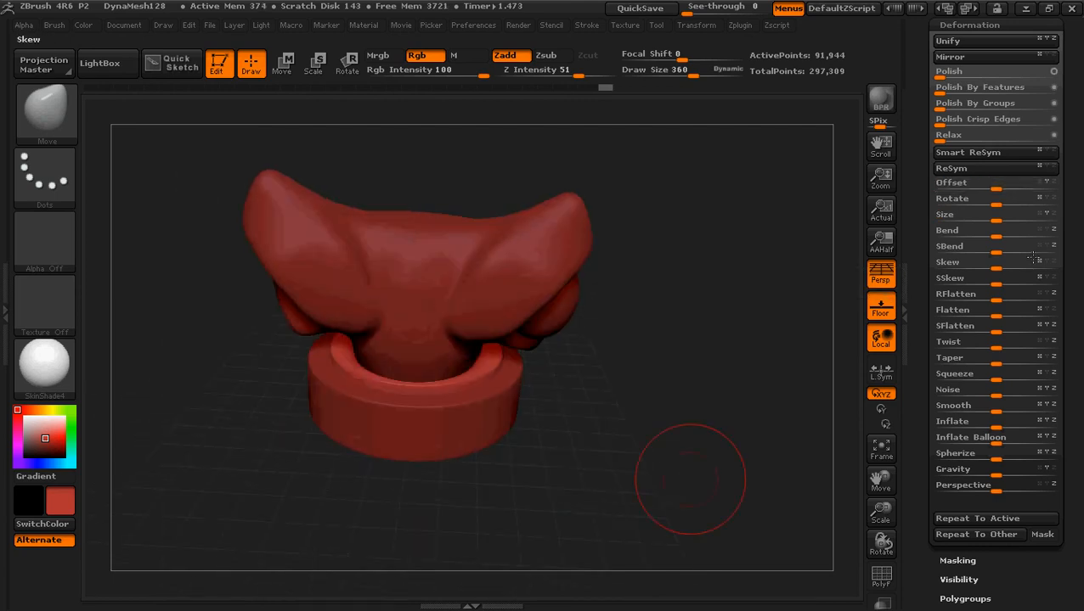
pyautogui.moveTo(996, 216); pyautogui.dragTo(962, 173)
pyautogui.moveTo(562, 495); pyautogui.dragTo(592, 462)
pyautogui.moveTo(643, 368); pyautogui.dragTo(635, 374)
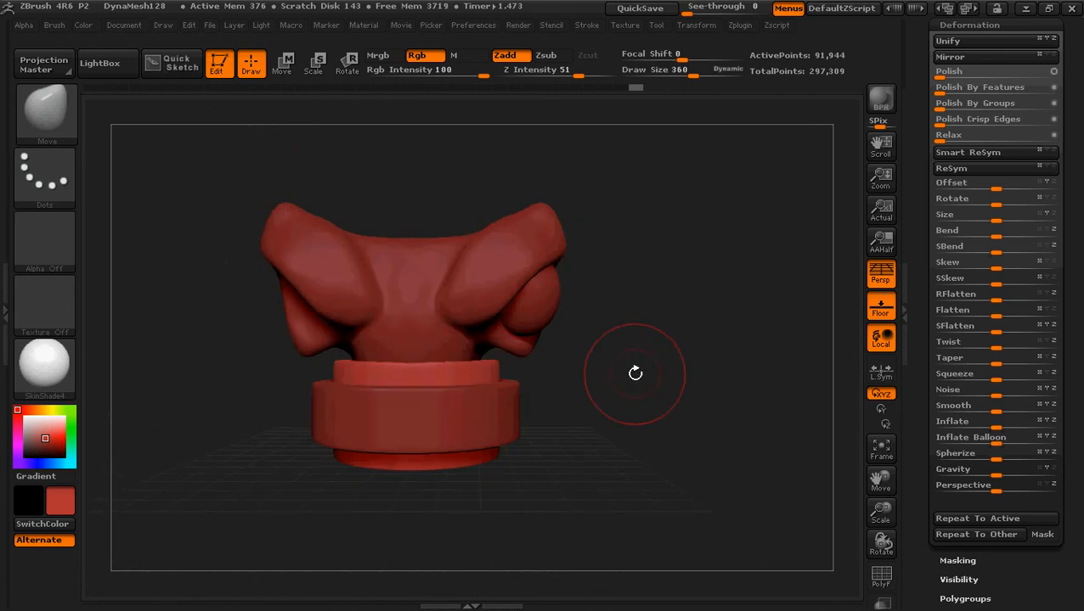
pyautogui.moveTo(721, 369)
pyautogui.mouseDown()
pyautogui.moveTo(683, 507)
pyautogui.moveTo(721, 512)
pyautogui.mouseUp()
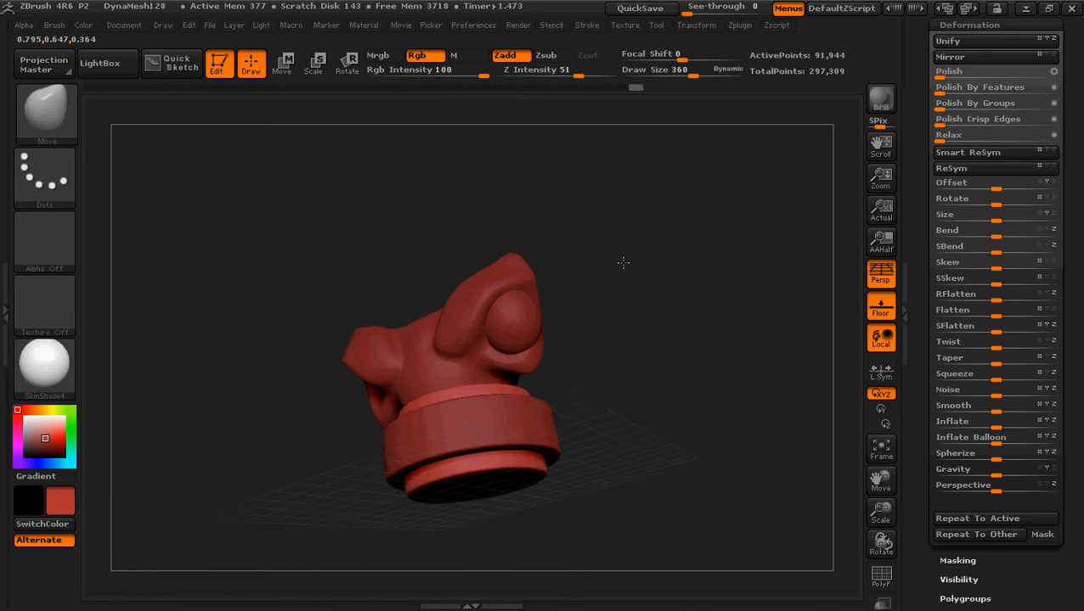
pyautogui.moveTo(621, 300); pyautogui.dragTo(635, 146)
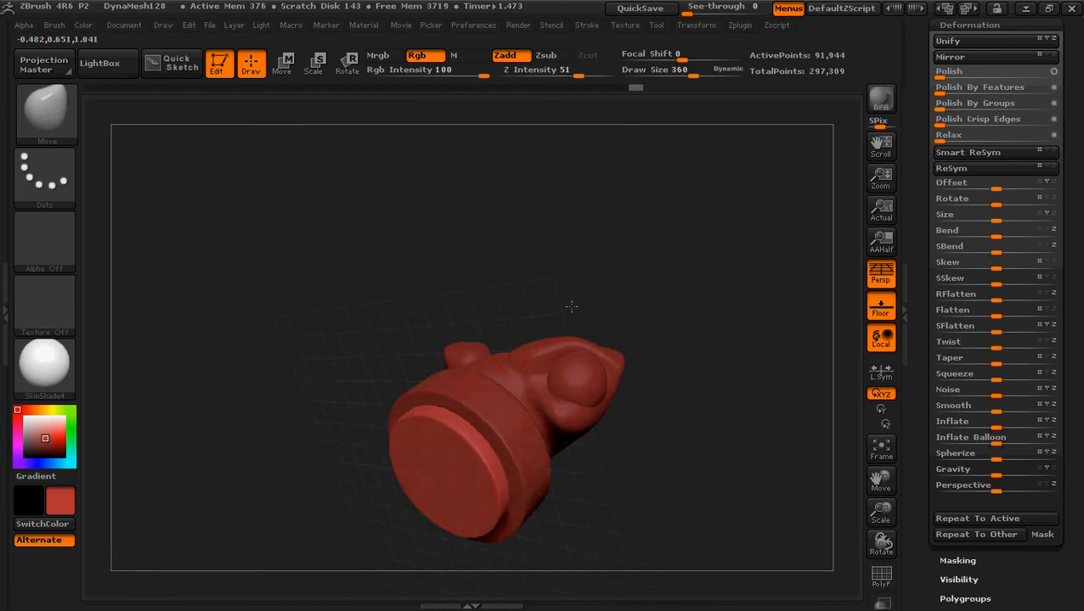
pyautogui.moveTo(502, 304)
pyautogui.mouseDown()
pyautogui.moveTo(585, 189)
pyautogui.moveTo(522, 220)
pyautogui.moveTo(549, 220)
pyautogui.moveTo(539, 222)
pyautogui.moveTo(552, 411)
pyautogui.moveTo(523, 525)
pyautogui.mouseUp()
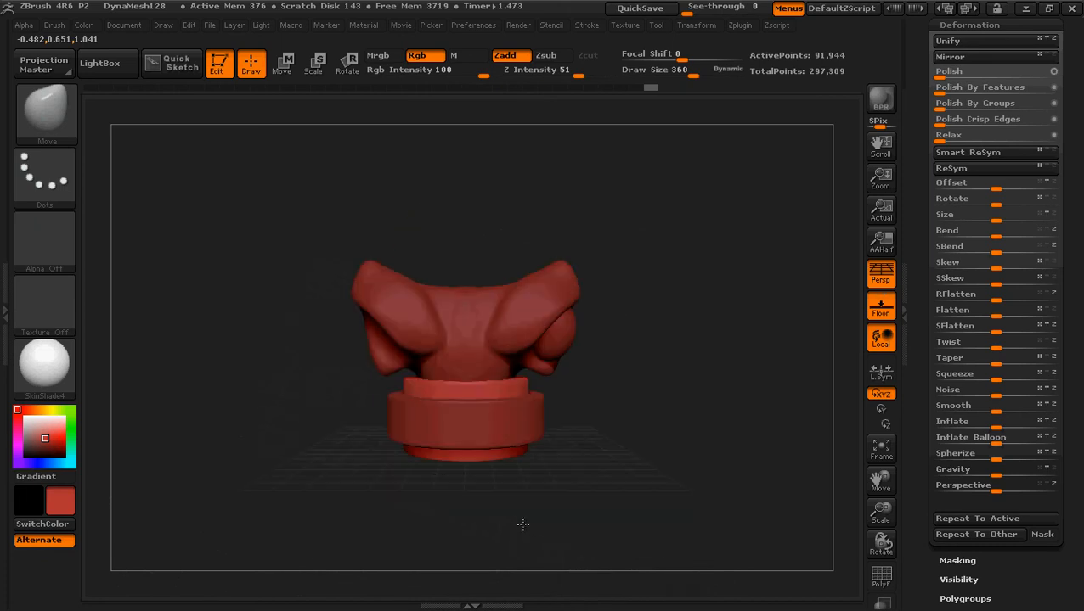
pyautogui.moveTo(646, 411)
pyautogui.mouseDown()
pyautogui.moveTo(614, 416)
pyautogui.moveTo(641, 459)
pyautogui.mouseUp()
# Save the project as ScubaShark in the CartoonaDay subfolder 3D Character for Videos and Figurine, under Documents
pyautogui.press('ctrl')
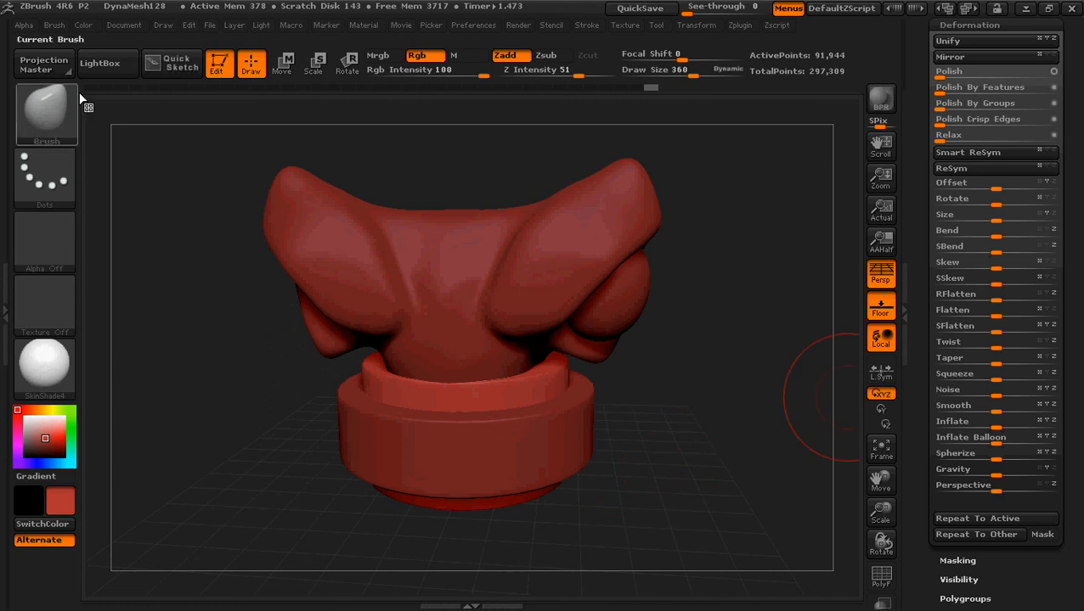
pyautogui.click(210, 25)
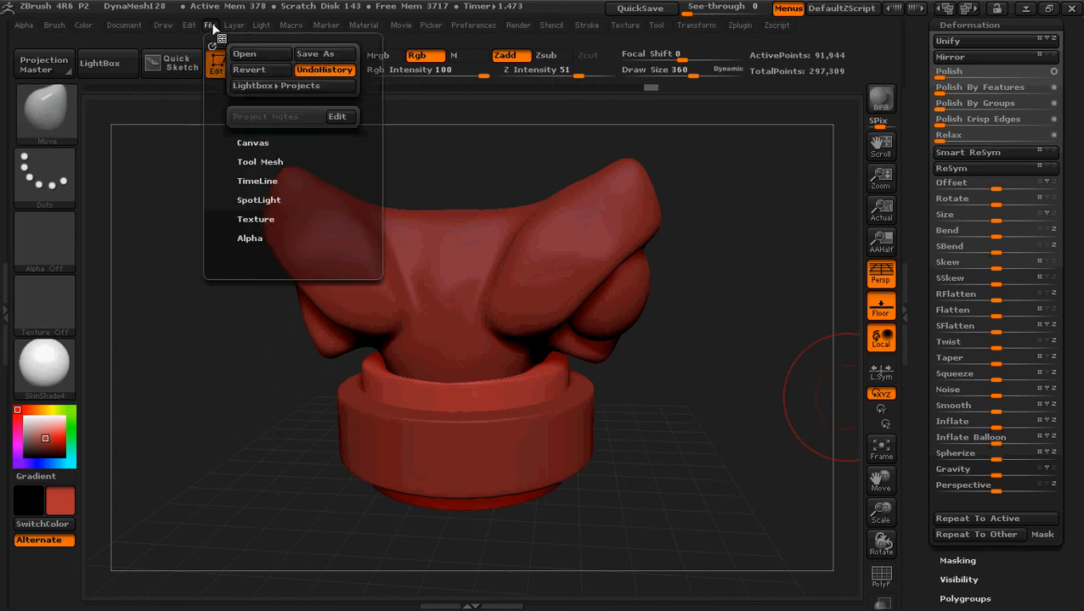
pyautogui.click(314, 60)
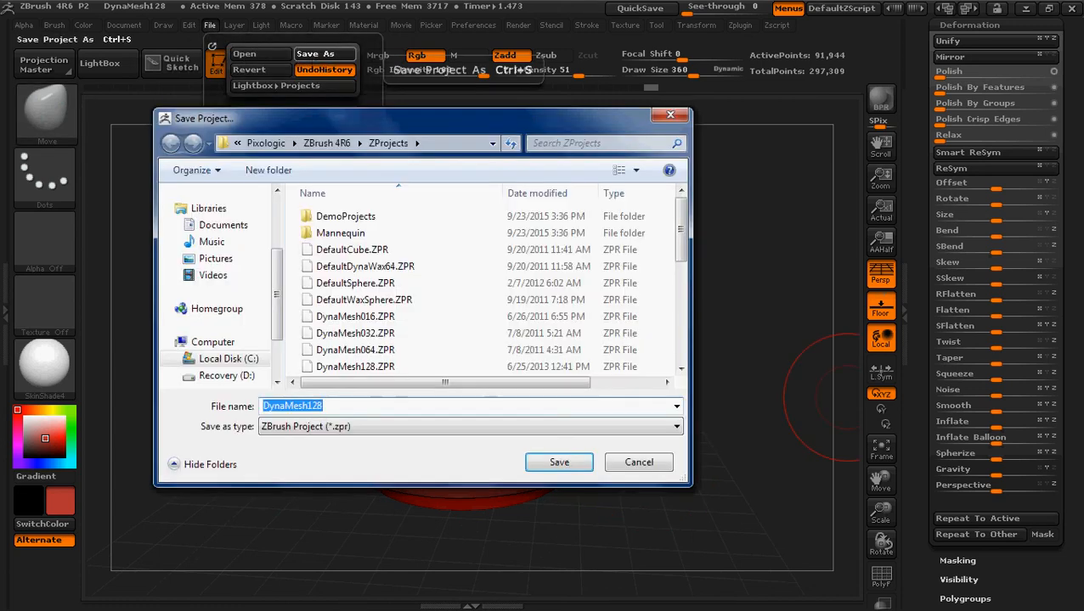
pyautogui.write('S')
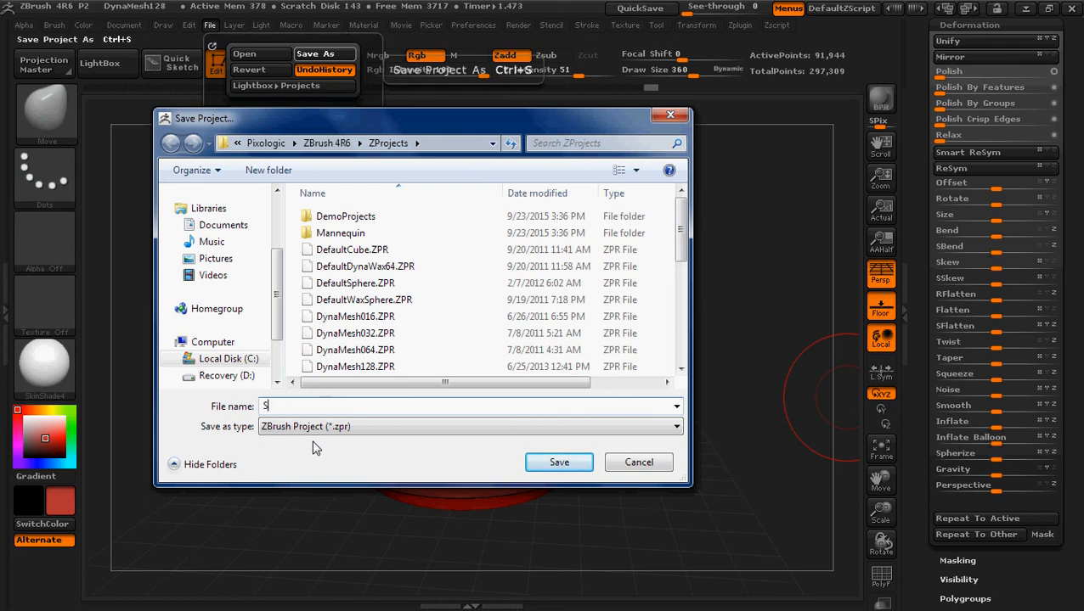
pyautogui.write('cubaShark')
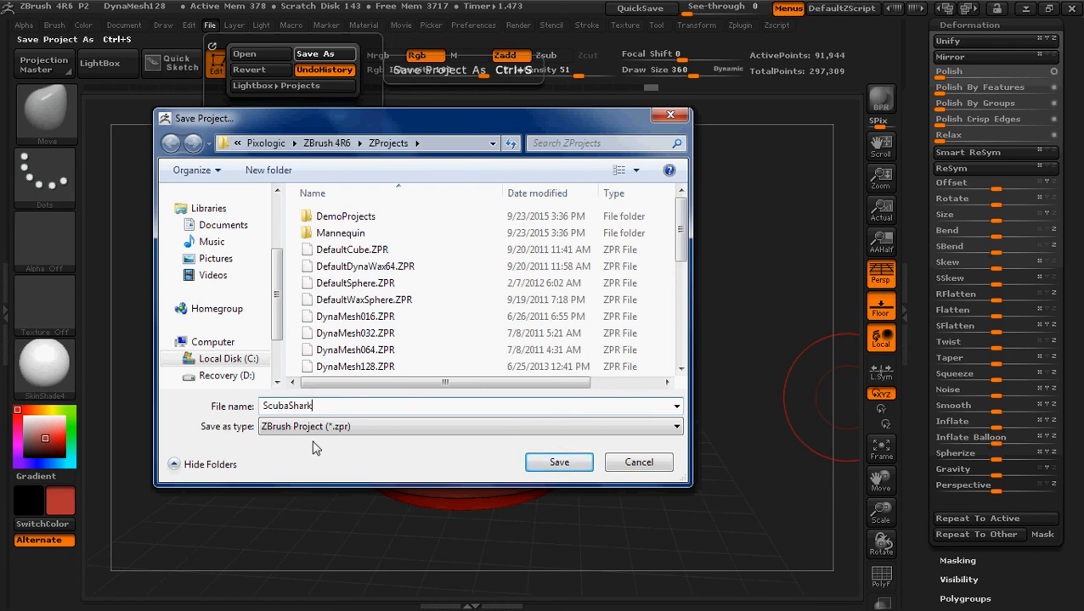
pyautogui.click(223, 226)
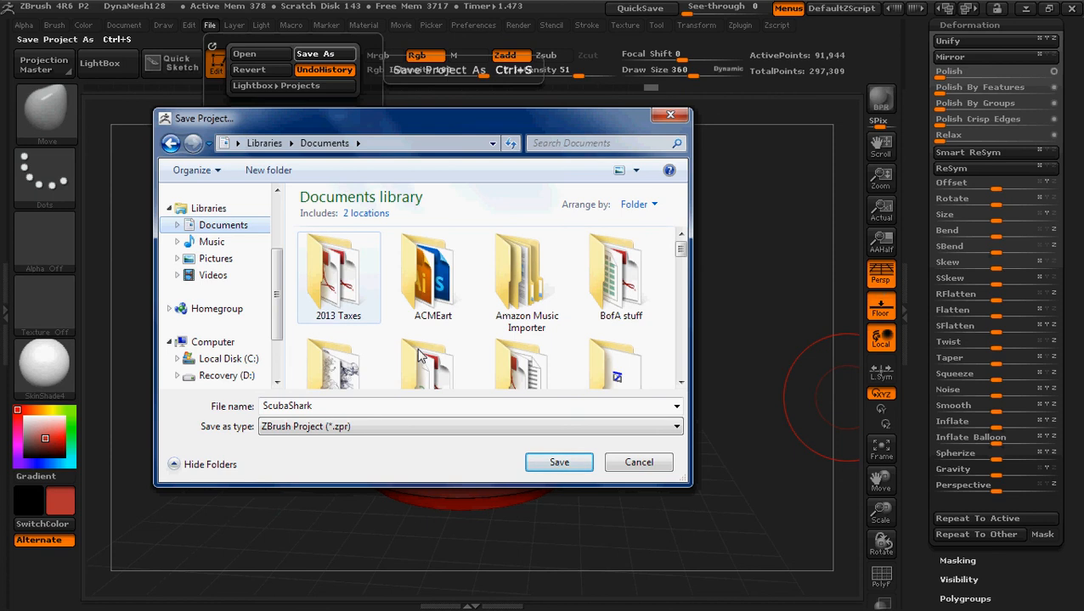
pyautogui.click(343, 348)
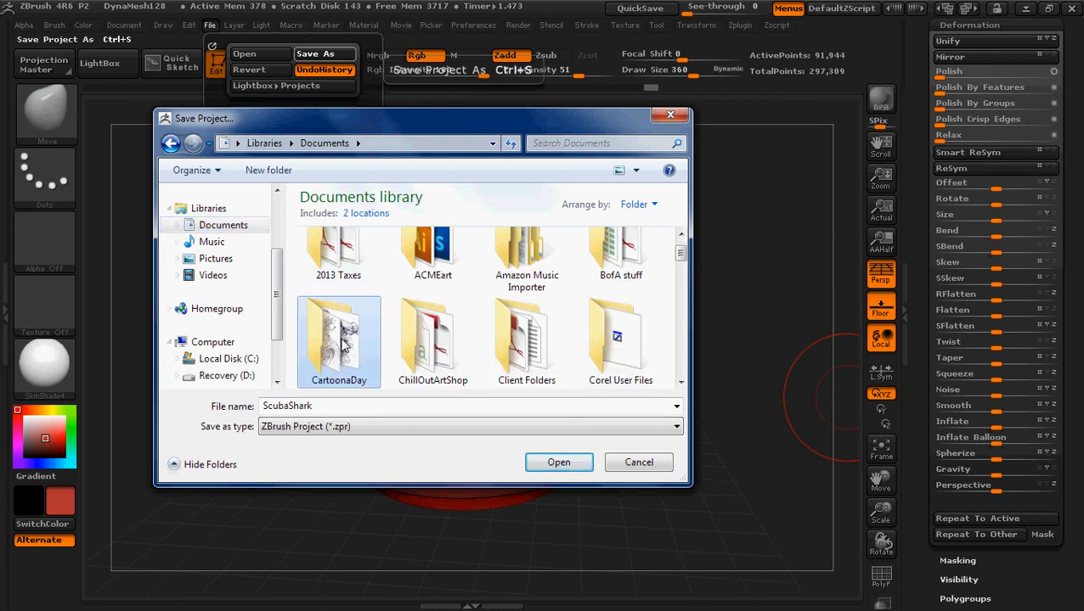
pyautogui.doubleClick(344, 344)
pyautogui.doubleClick(332, 263)
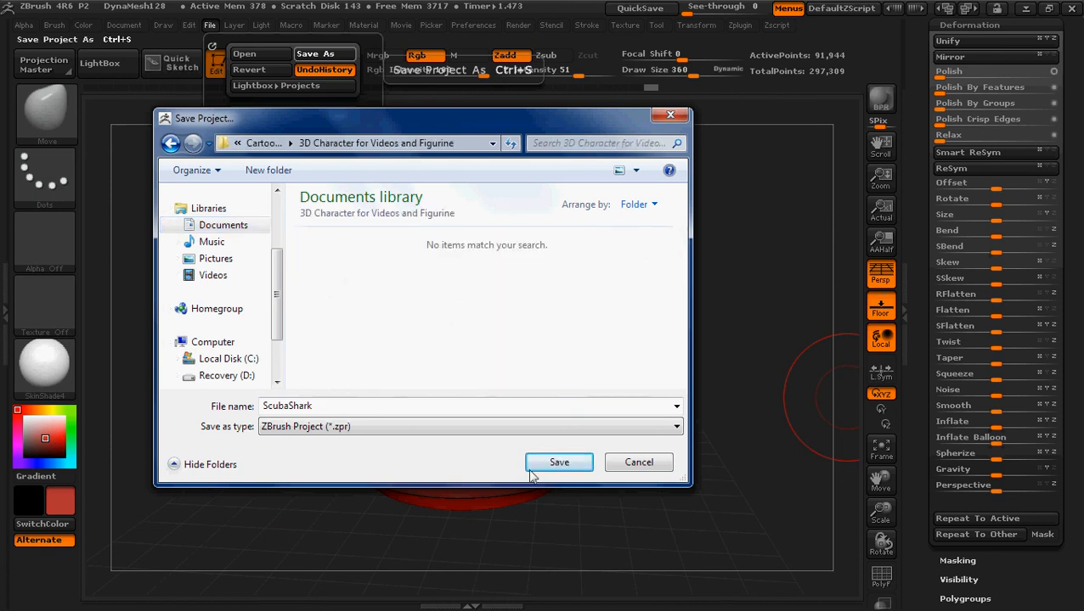
pyautogui.click(548, 468)
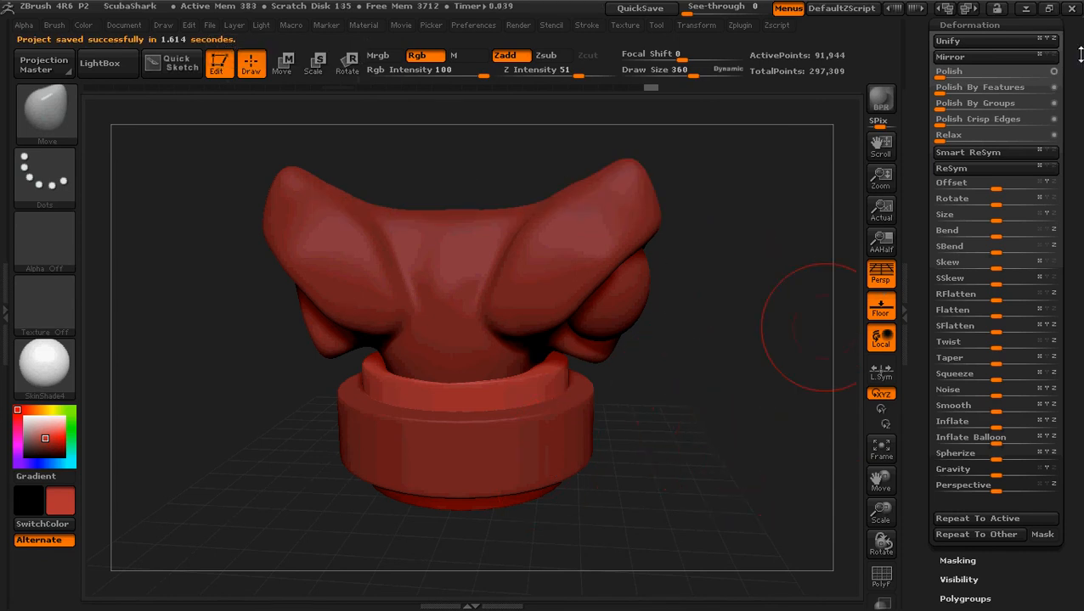
# Reorder the inner cylinder subtool PM3D_Cylinder3D1 below the collar and set it to subtraction mode
pyautogui.moveTo(1078, 55); pyautogui.dragTo(1080, 219)
pyautogui.click(968, 266)
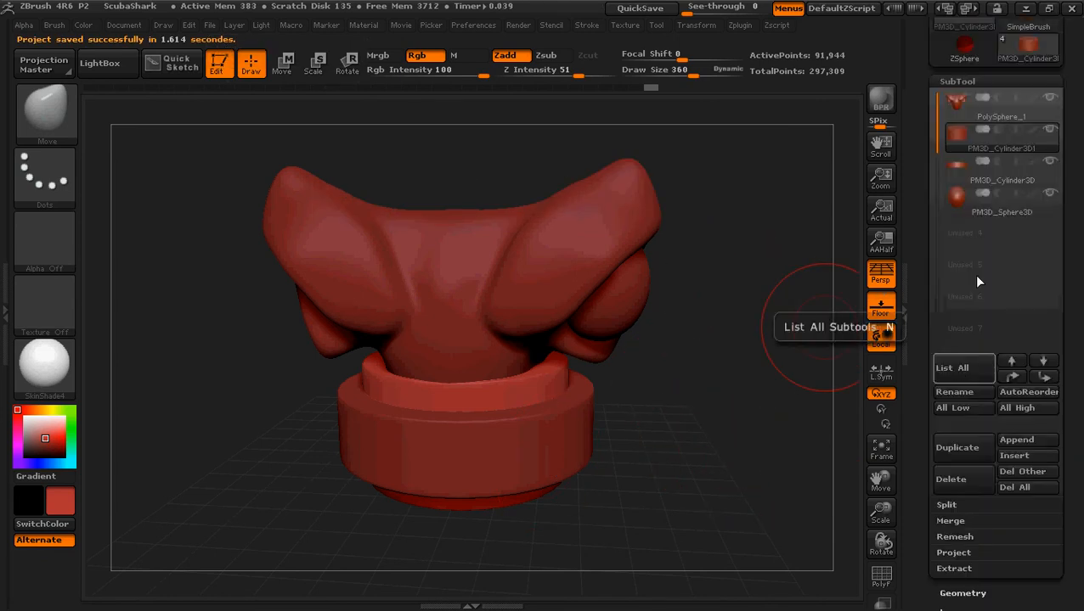
pyautogui.moveTo(1002, 169)
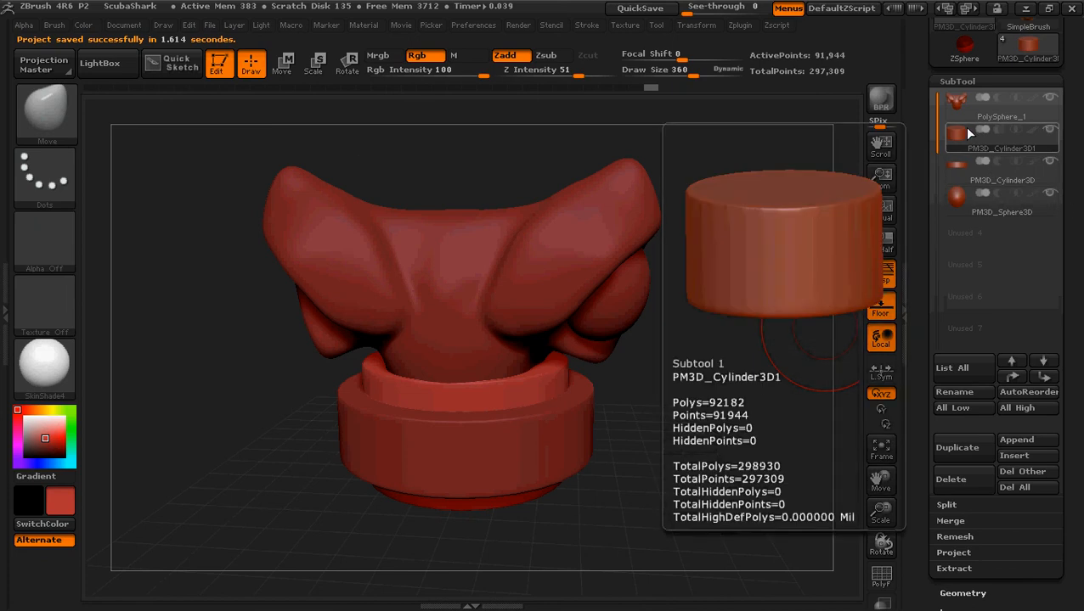
pyautogui.moveTo(981, 199)
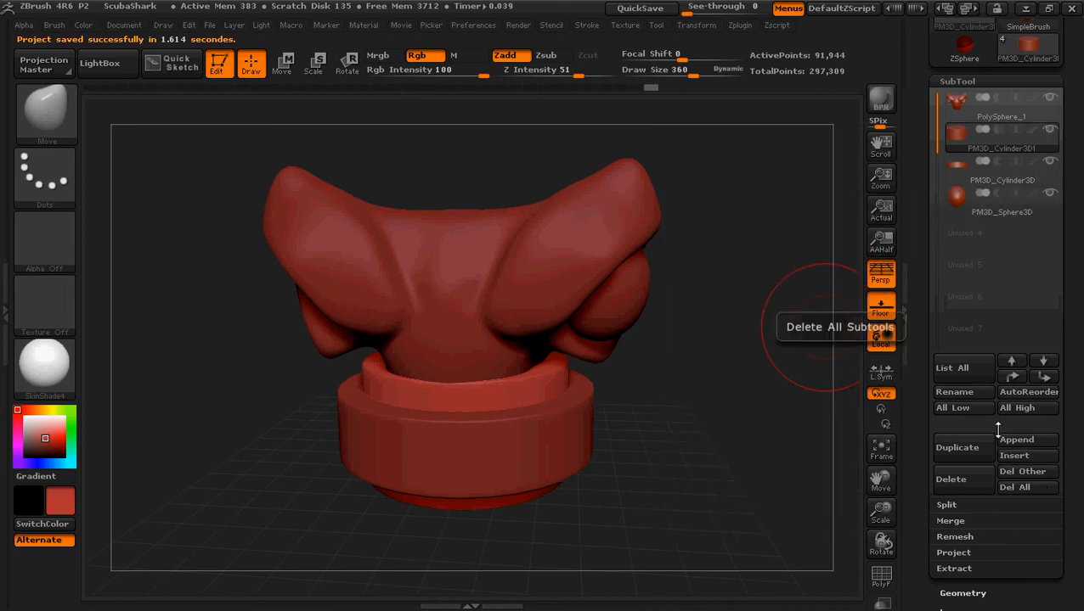
pyautogui.click(1045, 377)
pyautogui.moveTo(1001, 166)
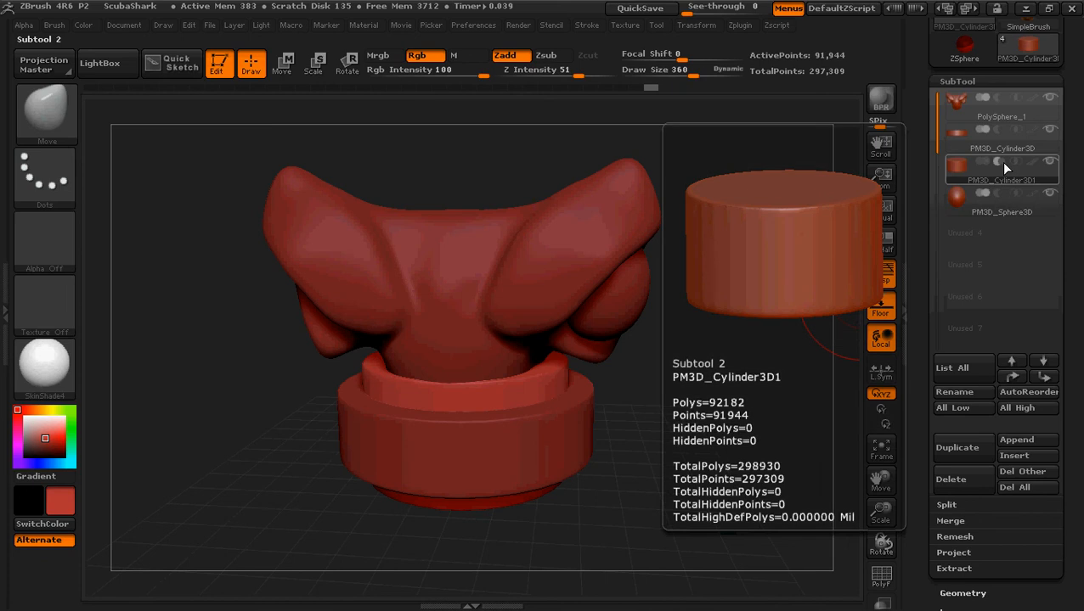
# Select the collar subtool PM3D_Cylinder3D and merge it down with the subtractive cylinder, accepting that this cannot be undone
pyautogui.click(958, 143)
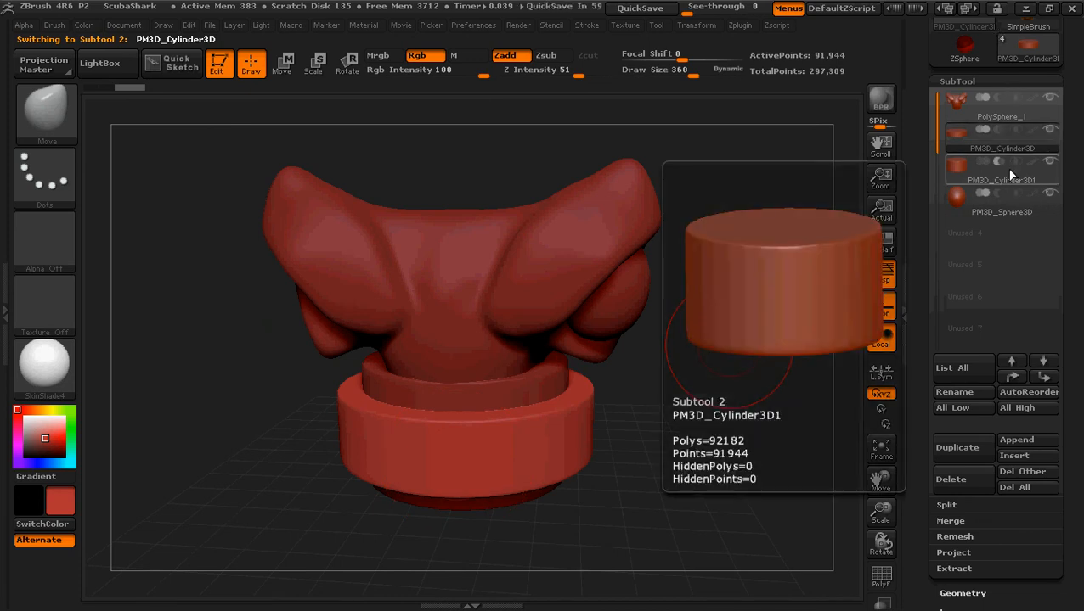
pyautogui.moveTo(1006, 139)
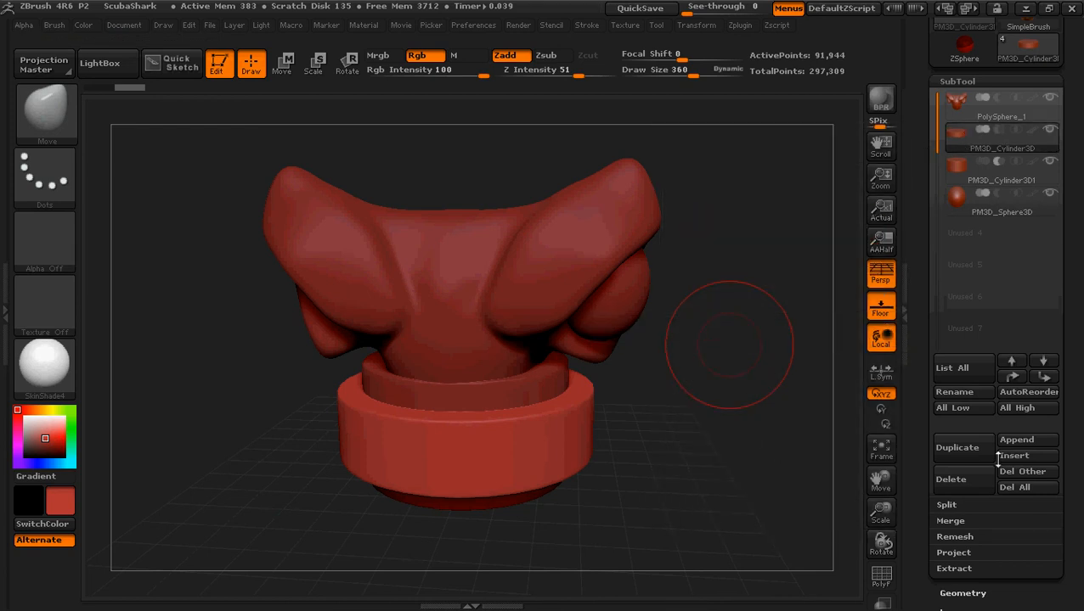
pyautogui.click(951, 521)
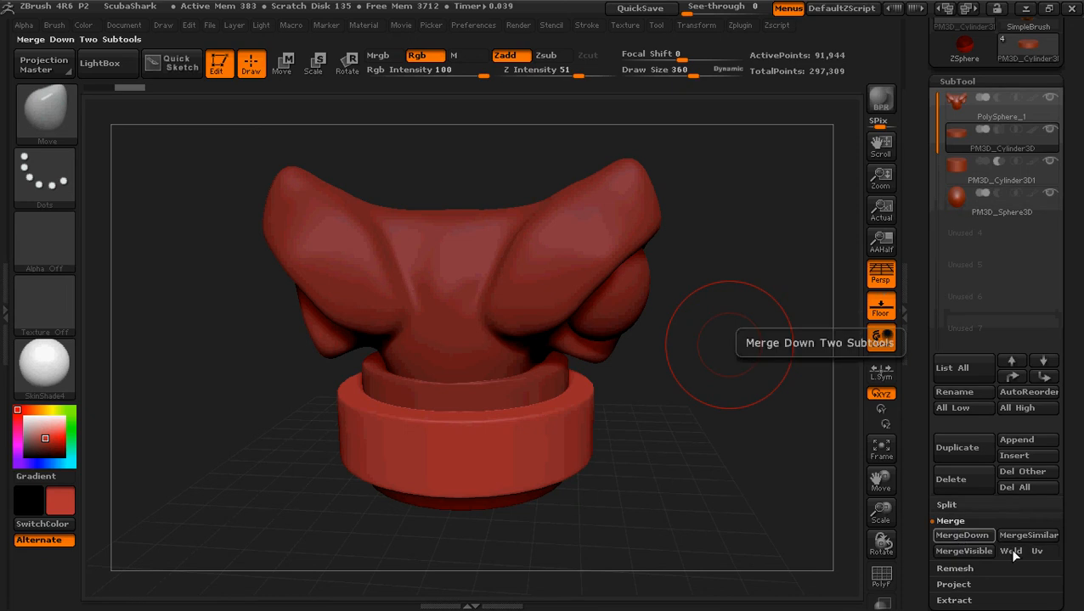
pyautogui.click(964, 536)
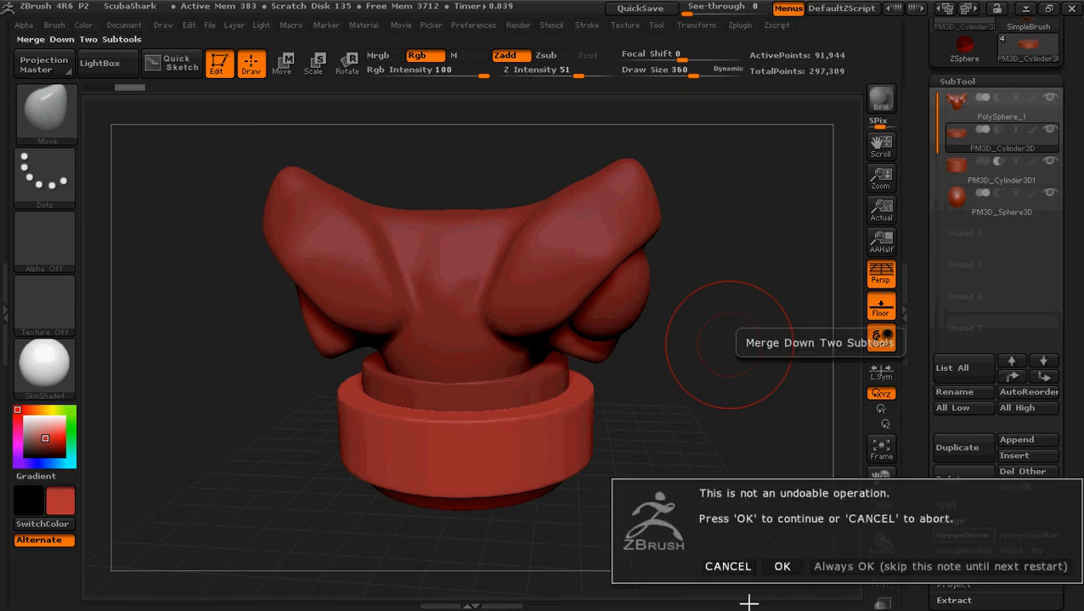
pyautogui.click(773, 567)
pyautogui.press('ctrl')
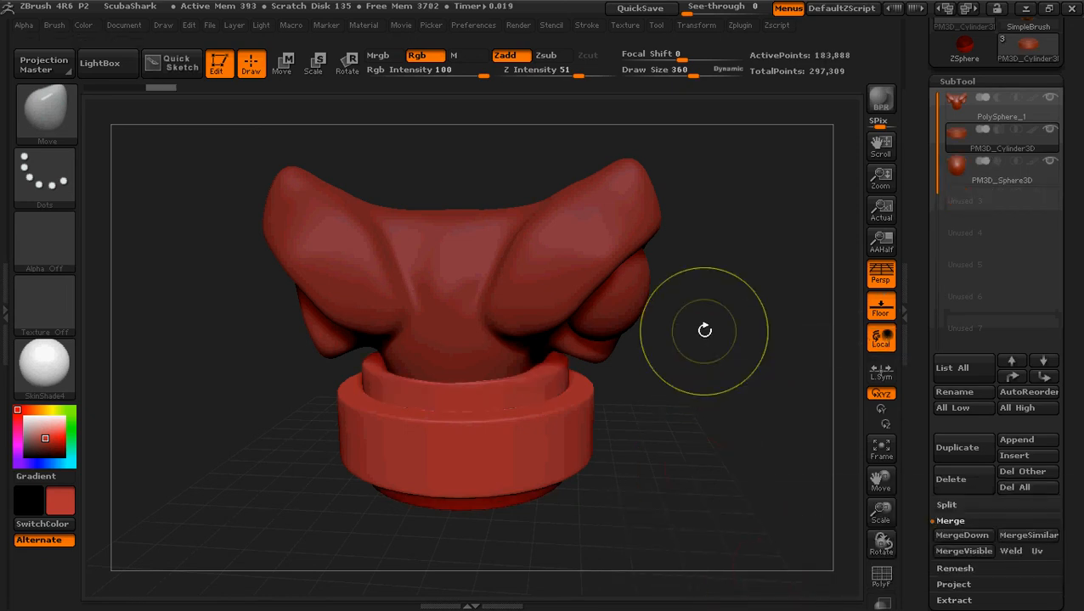
# Try to cut the inner cylinder out of the merged collar by remeshing it with DynaMesh
pyautogui.keyDown('ctrl'); pyautogui.moveTo(719, 305); pyautogui.dragTo(739, 477); pyautogui.keyUp('ctrl')
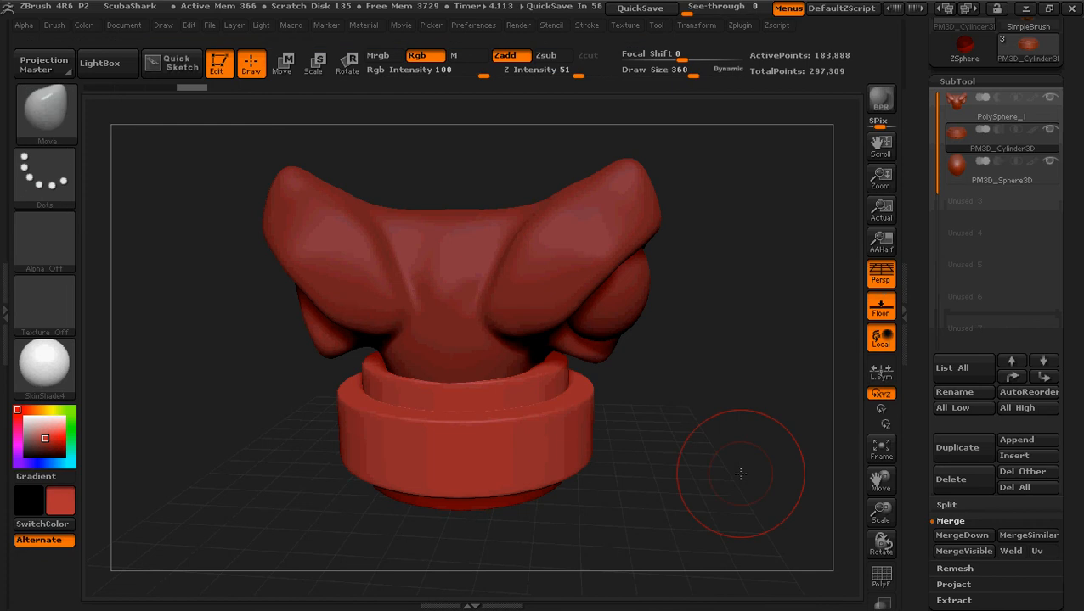
pyautogui.moveTo(695, 476)
pyautogui.mouseDown()
pyautogui.moveTo(699, 486)
pyautogui.moveTo(694, 288)
pyautogui.moveTo(684, 564)
pyautogui.moveTo(696, 374)
pyautogui.moveTo(675, 488)
pyautogui.moveTo(693, 299)
pyautogui.moveTo(656, 459)
pyautogui.moveTo(637, 475)
pyautogui.moveTo(646, 467)
pyautogui.mouseUp()
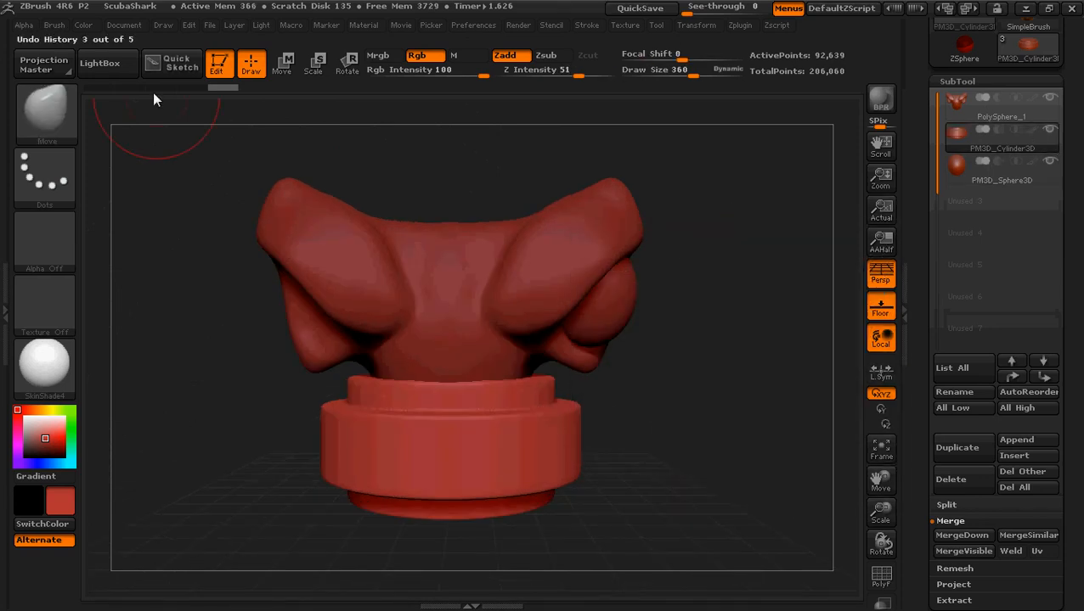
# Reopen the saved project ScubaShark.ZPR from the 3D Character for Videos and Figurine folder, discarding the unsaved changes
pyautogui.click(210, 26)
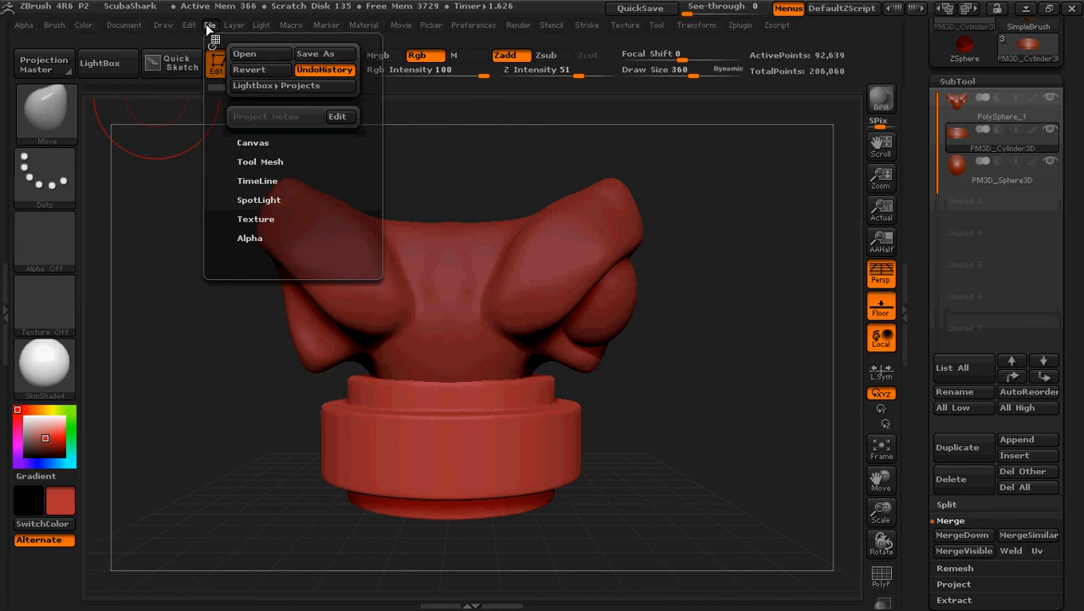
pyautogui.click(263, 57)
pyautogui.click(616, 353)
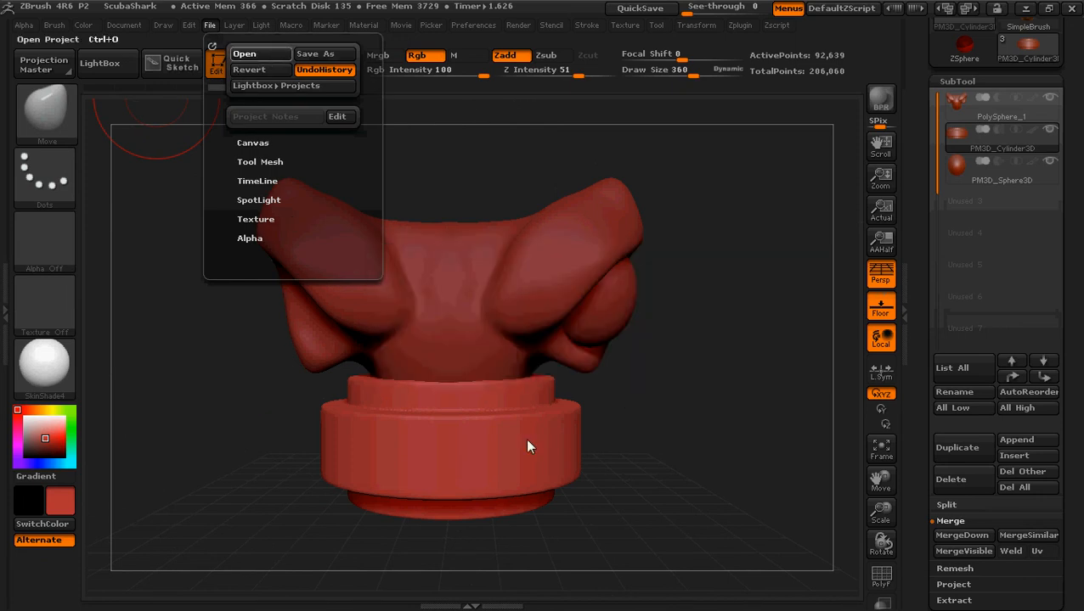
pyautogui.click(337, 255)
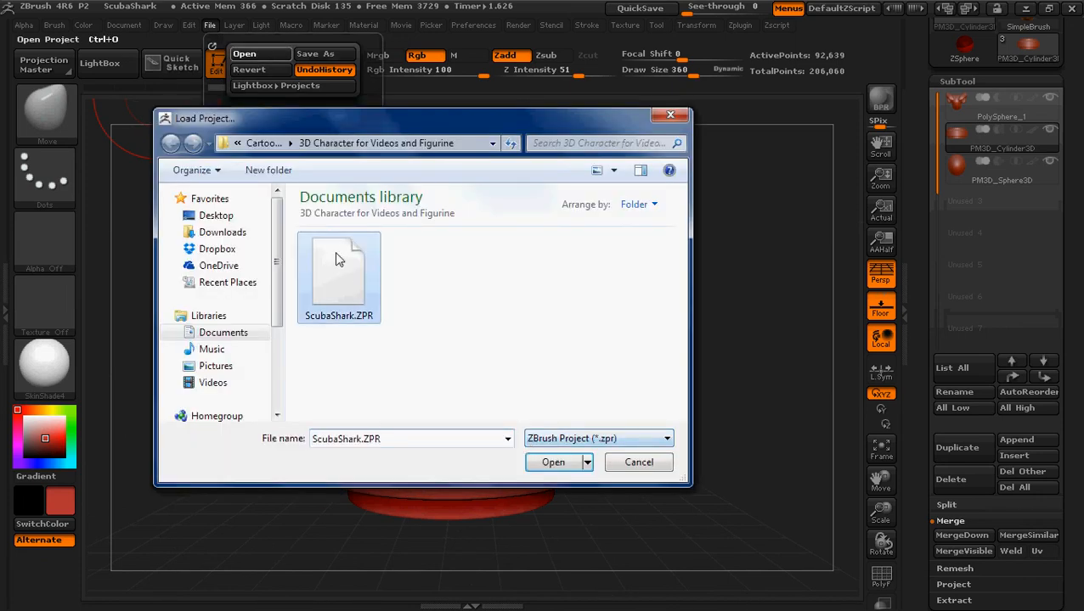
pyautogui.click(568, 464)
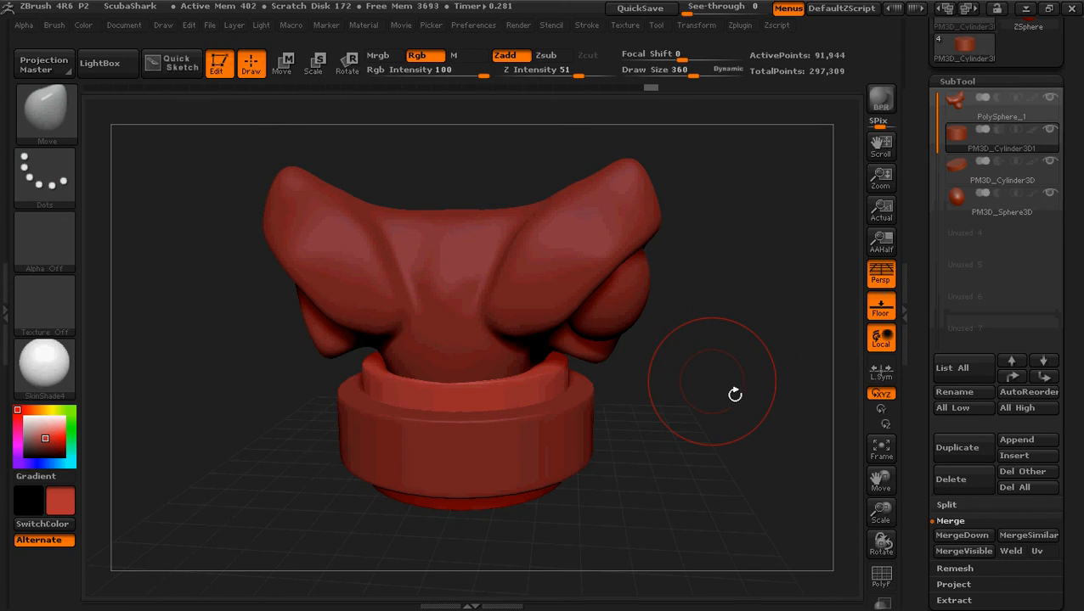
# Try to hollow the collar by merging the inner cylinder PM3D_Cylinder3D1, set to subtraction, down with it and applying DynaMesh
pyautogui.moveTo(687, 411)
pyautogui.mouseDown()
pyautogui.moveTo(696, 340)
pyautogui.moveTo(682, 283)
pyautogui.moveTo(680, 402)
pyautogui.mouseUp()
pyautogui.moveTo(1006, 141)
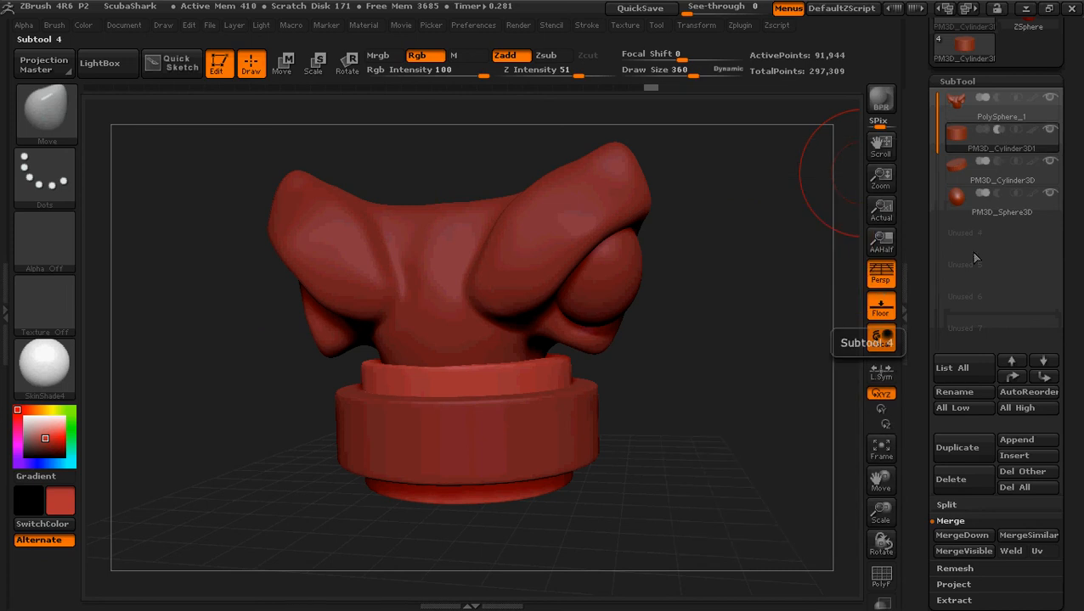
pyautogui.click(963, 535)
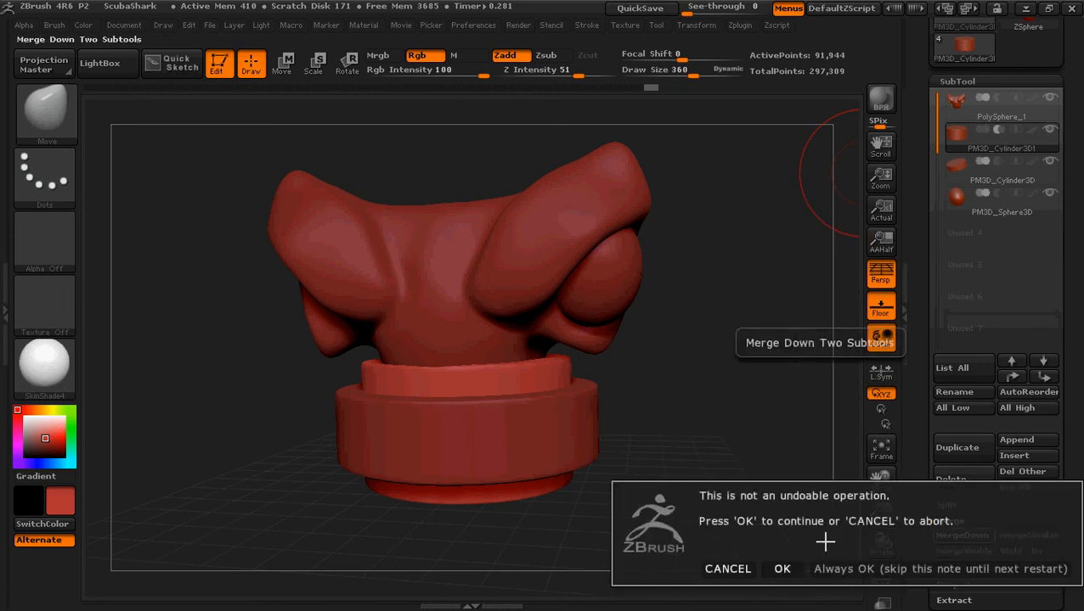
pyautogui.click(780, 566)
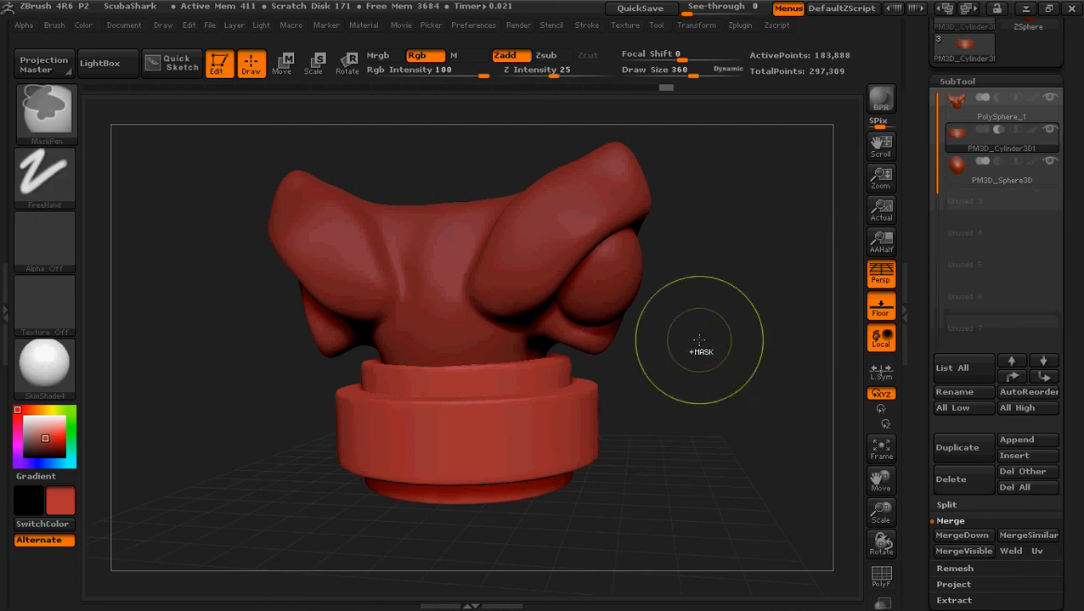
pyautogui.keyDown('ctrl'); pyautogui.moveTo(698, 340); pyautogui.dragTo(721, 493); pyautogui.keyUp('ctrl')
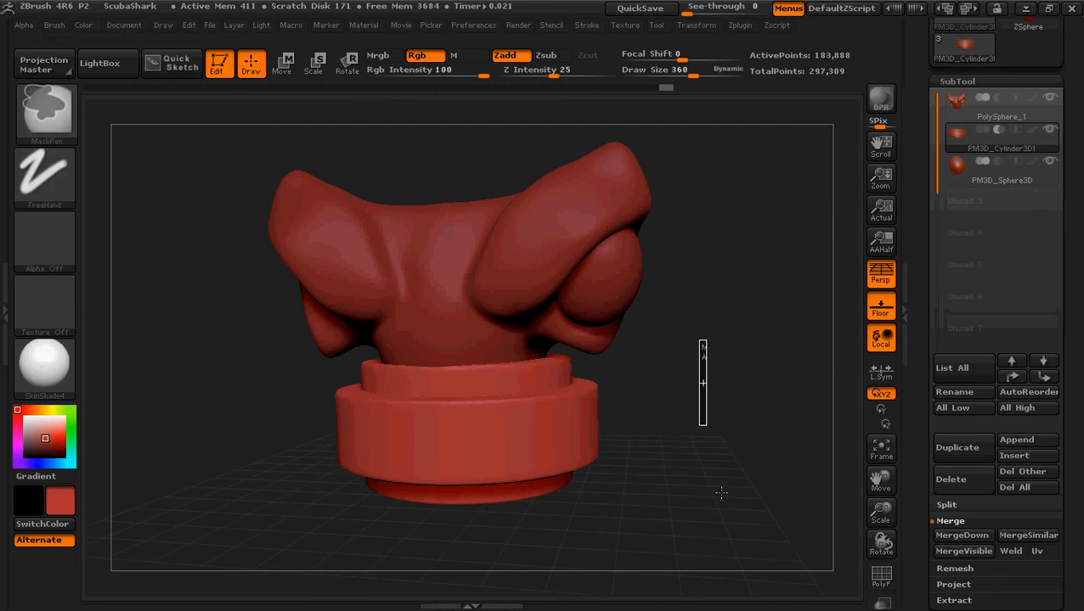
pyautogui.moveTo(687, 448); pyautogui.dragTo(694, 471)
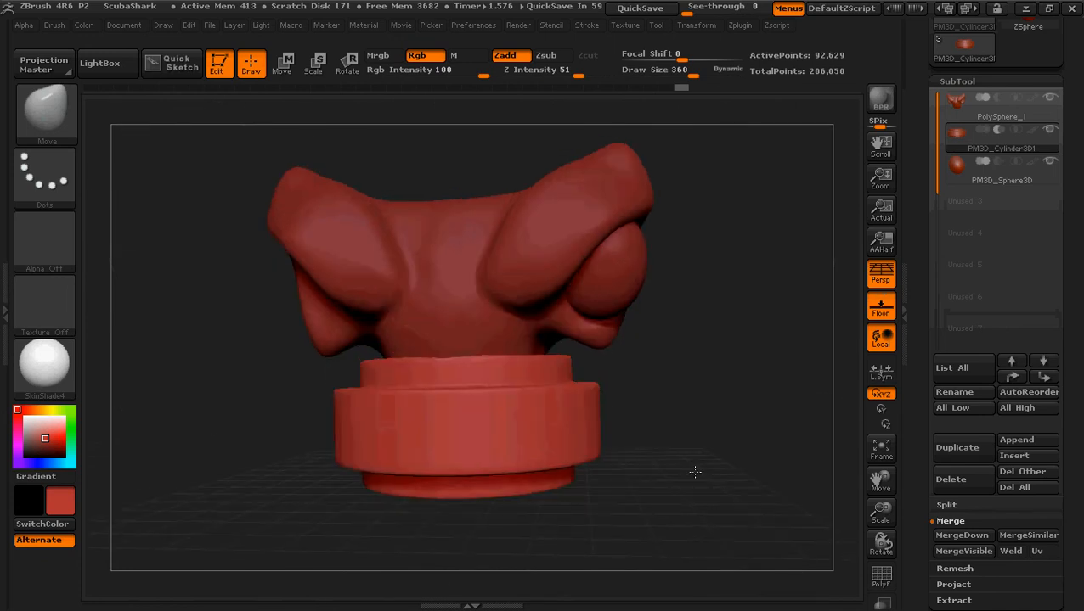
# Reload the ScubaShark project without saving the changes
pyautogui.click(209, 26)
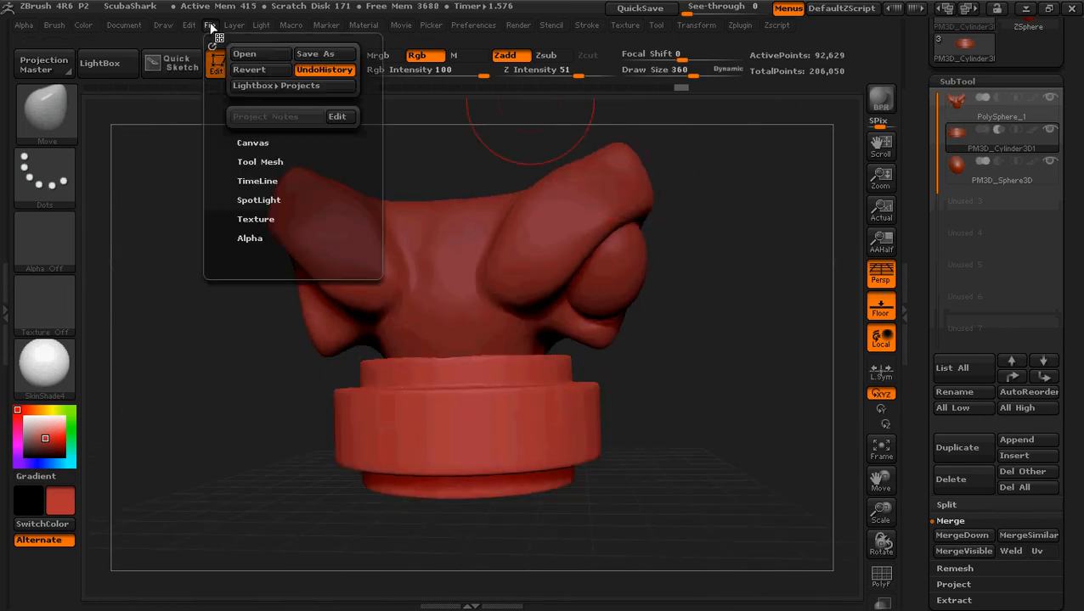
pyautogui.click(243, 54)
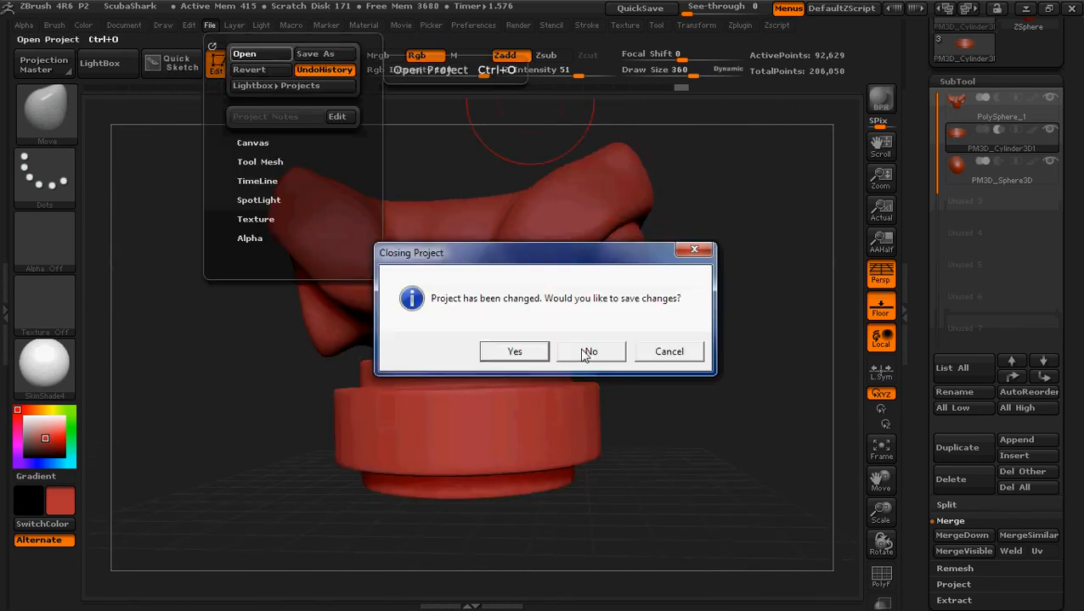
pyautogui.click(582, 358)
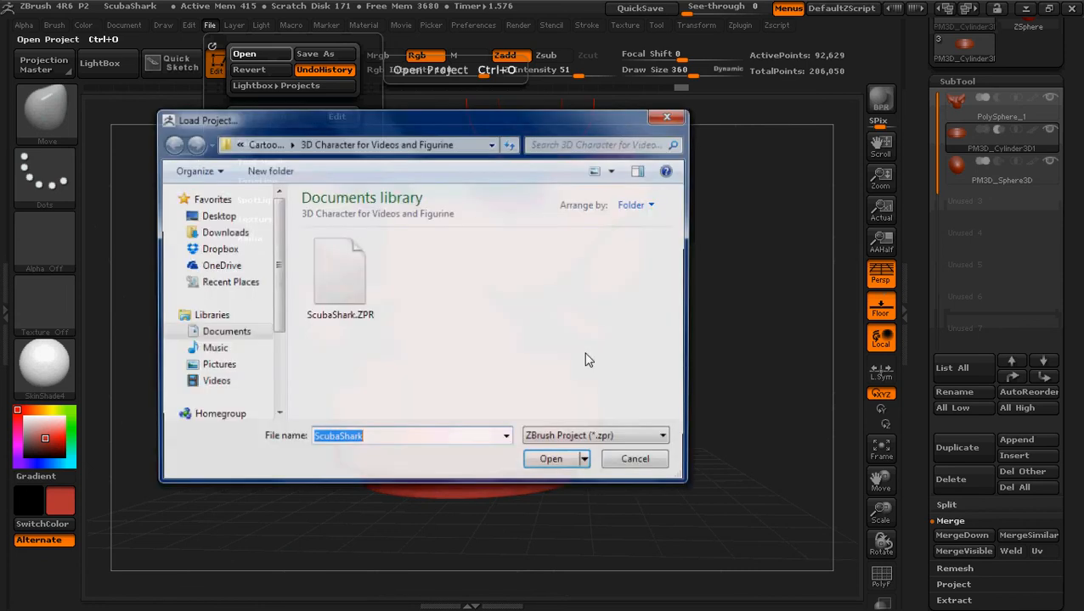
pyautogui.click(551, 459)
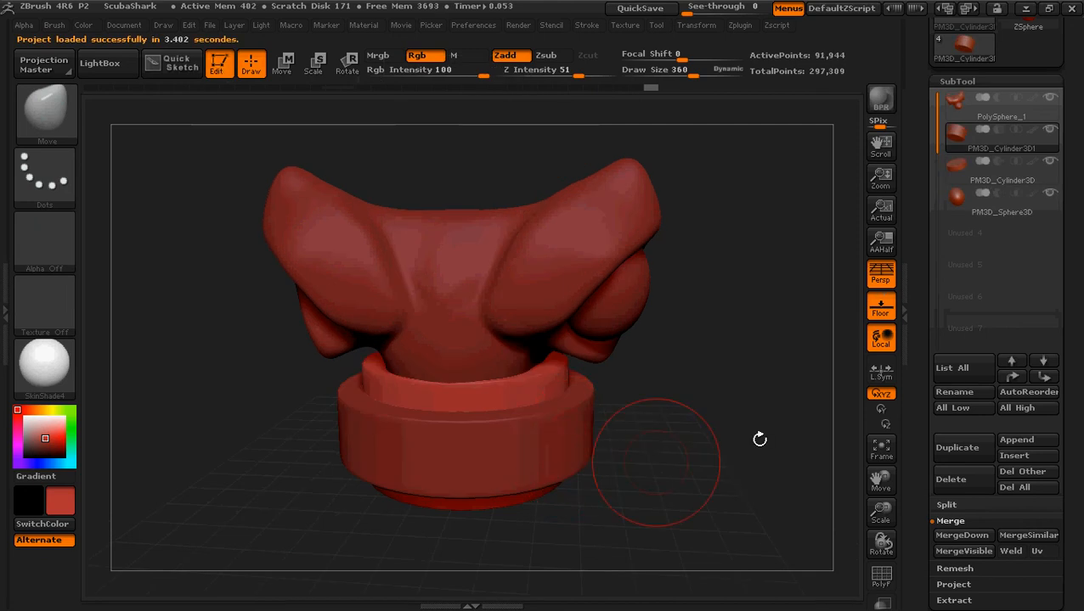
# Set the collar subtool PM3D_Cylinder3D to subtraction mode and merge PM3D_Cylinder3D1 down with it, accepting that this cannot be undone
pyautogui.click(958, 174)
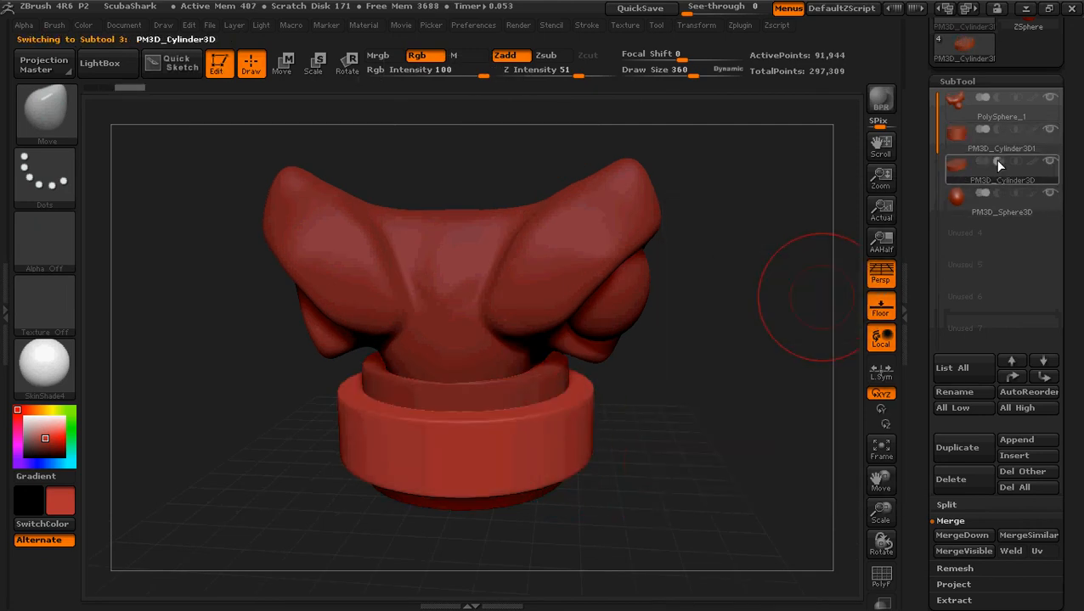
pyautogui.click(976, 136)
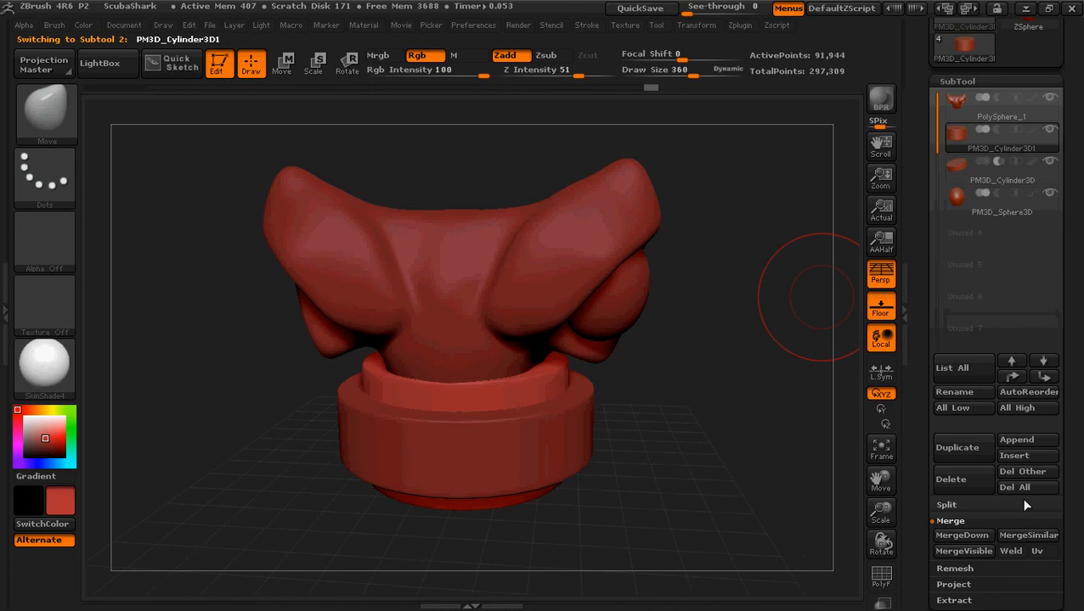
pyautogui.click(958, 535)
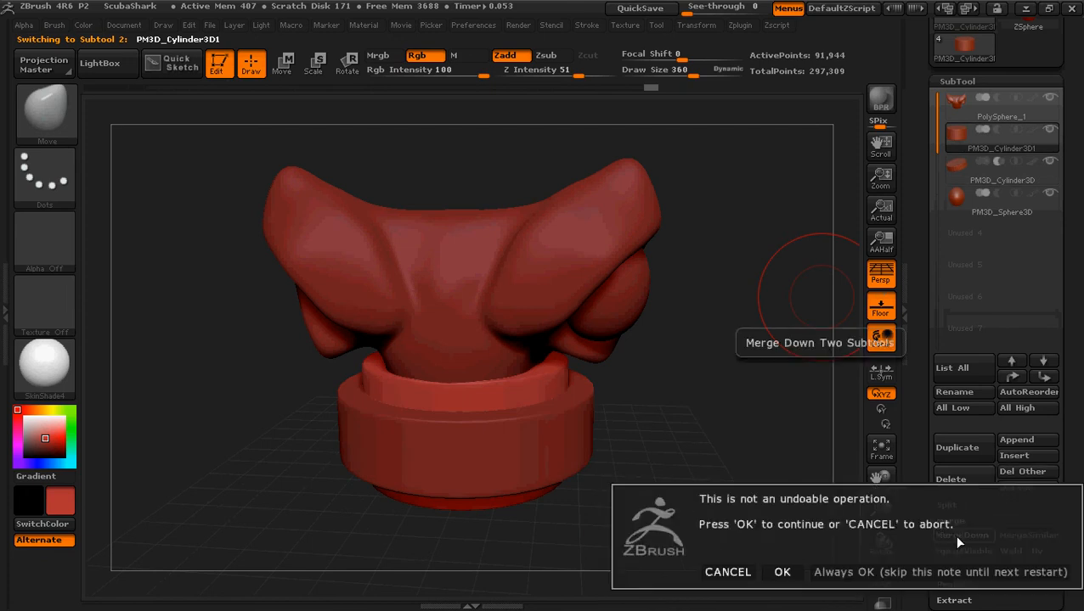
pyautogui.click(784, 578)
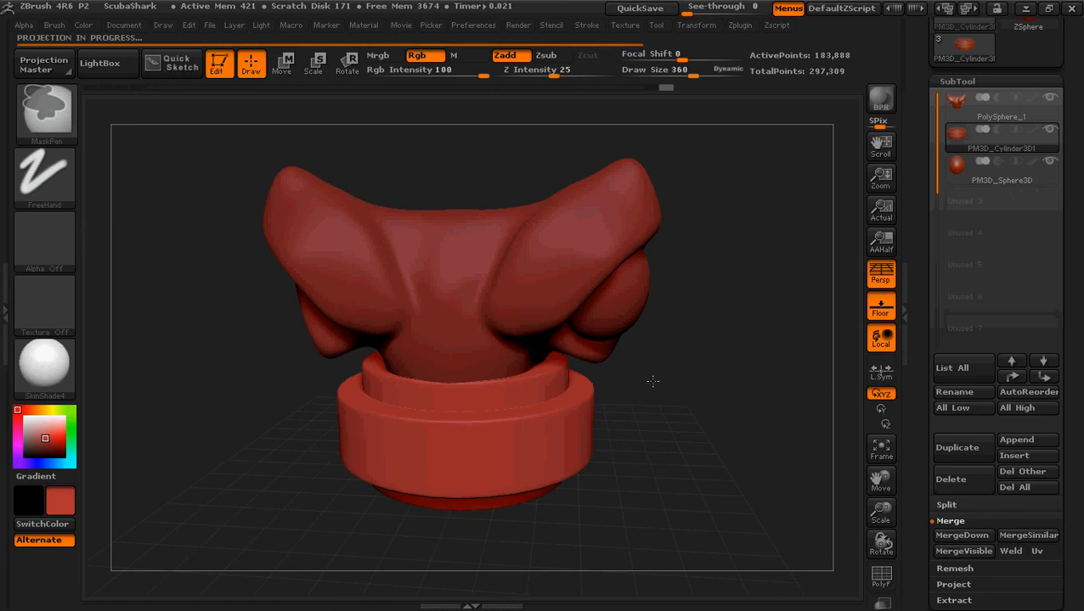
# Try to apply the subtraction to the merged collar with DynaMesh and check the result from below
pyautogui.moveTo(670, 436)
pyautogui.mouseDown()
pyautogui.moveTo(659, 396)
pyautogui.moveTo(667, 312)
pyautogui.mouseUp()
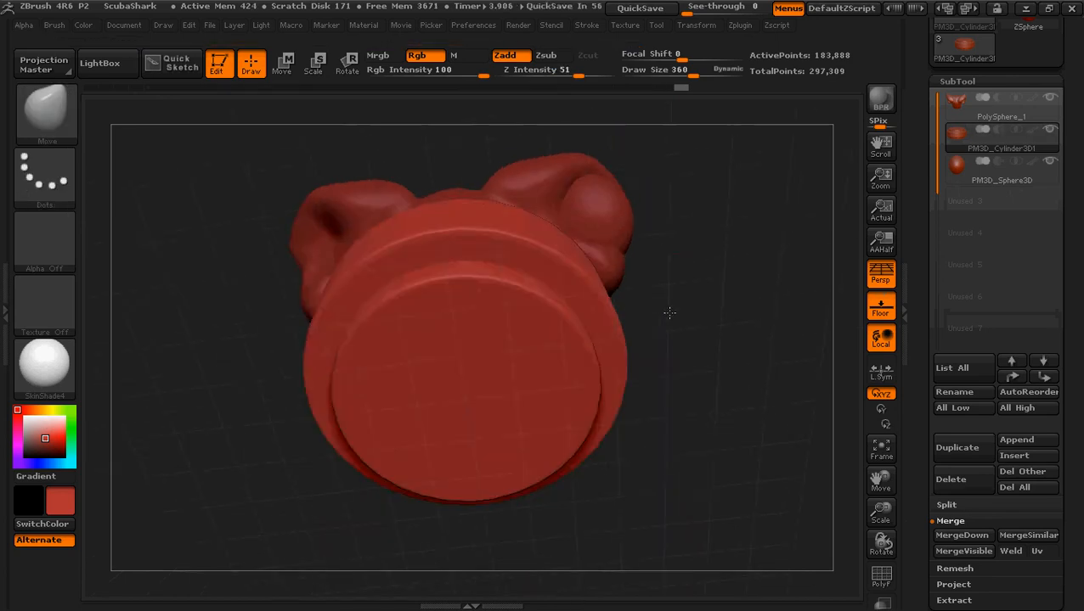
pyautogui.keyDown('ctrl'); pyautogui.moveTo(684, 300); pyautogui.dragTo(692, 348, button='right'); pyautogui.keyUp('ctrl')
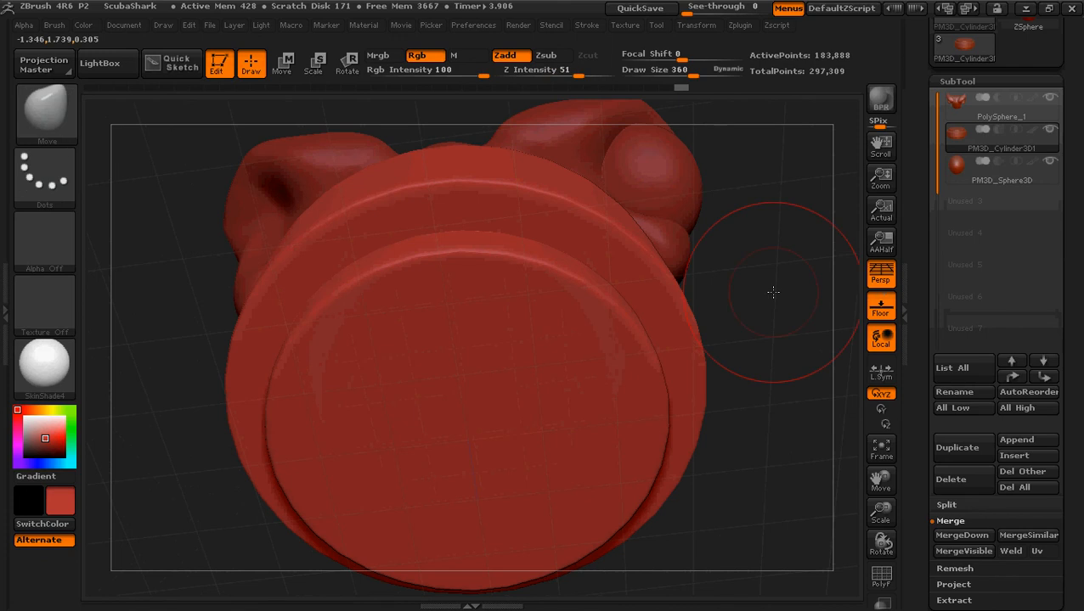
pyautogui.keyDown('ctrl'); pyautogui.moveTo(748, 287); pyautogui.dragTo(771, 445); pyautogui.keyUp('ctrl')
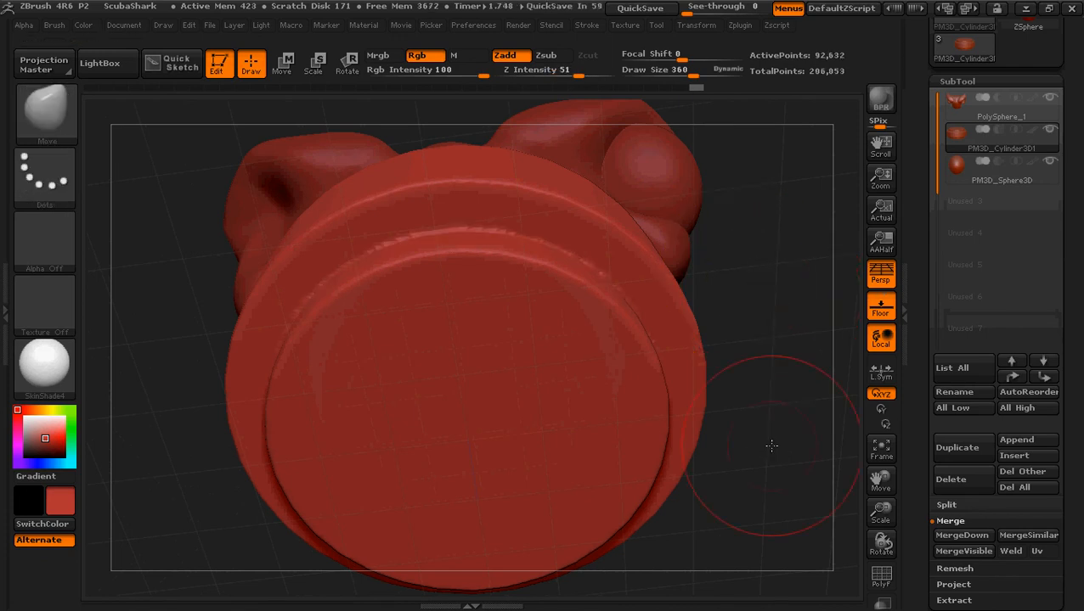
pyautogui.moveTo(772, 394); pyautogui.dragTo(763, 427)
# Undo the DynaMesh changes on the merged collar, stepping back through its history
pyautogui.press('ctrl')
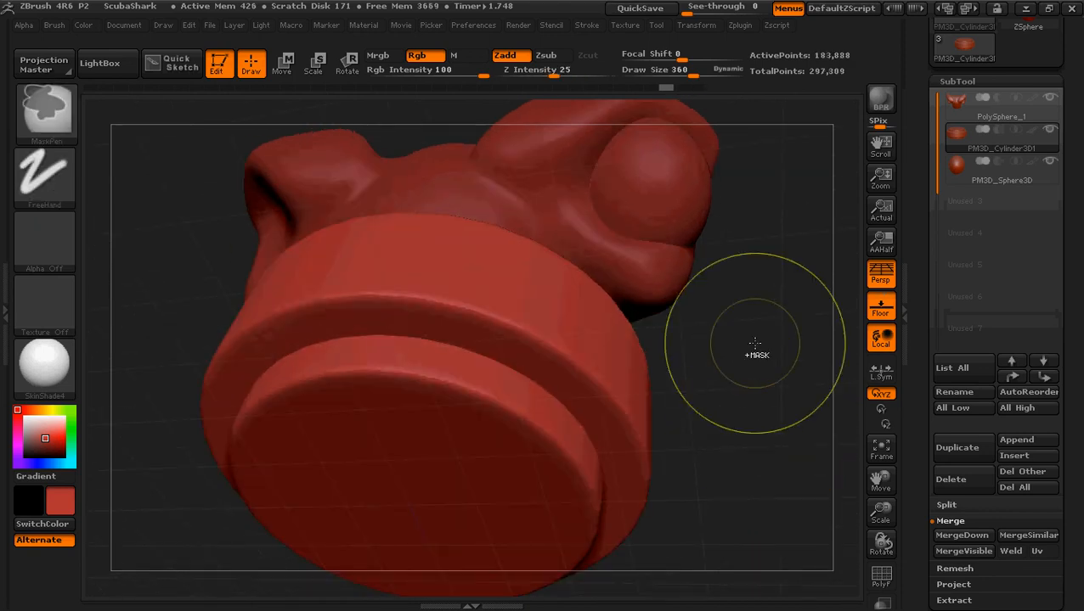
pyautogui.hotkey('ctrl', 'z')
pyautogui.hotkey('ctrl', 'z')
pyautogui.hotkey('ctrl', 'z')
pyautogui.hotkey('ctrl', 'z')
pyautogui.hotkey('ctrl', 'z')
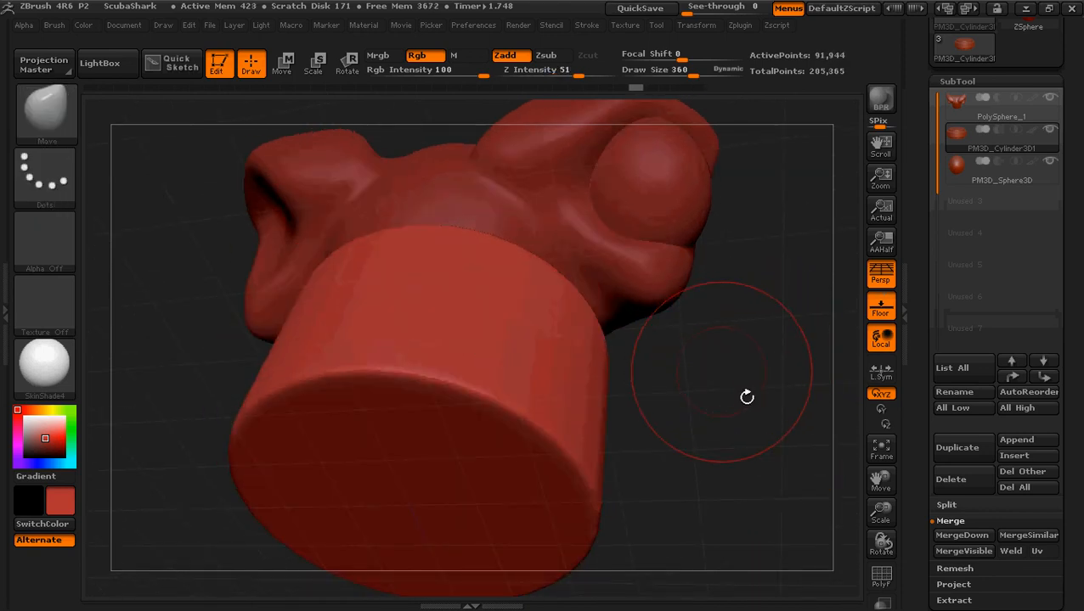
pyautogui.hotkey('ctrl', 'z')
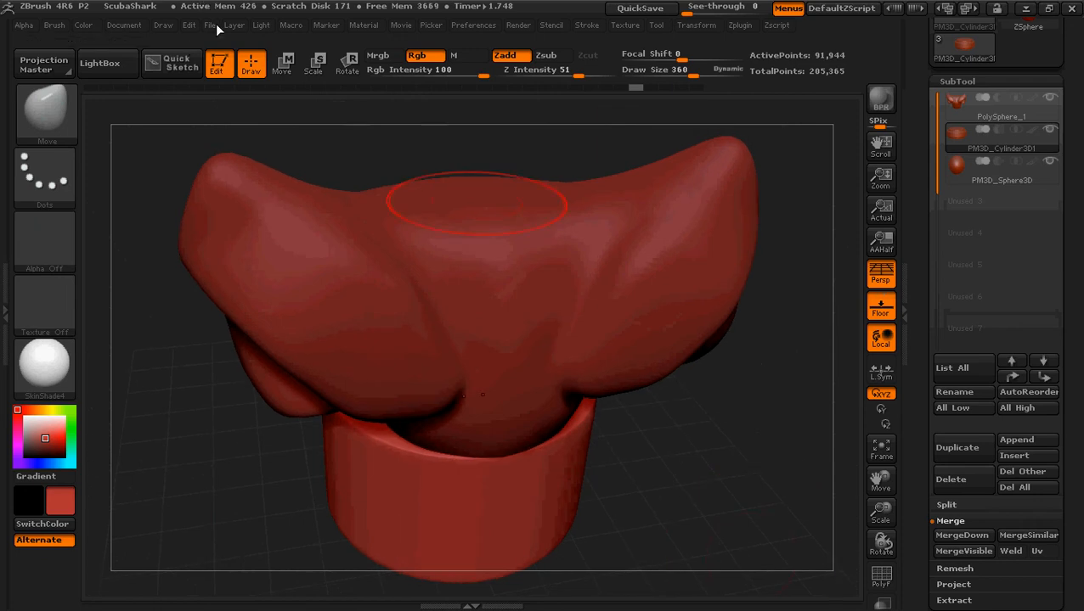
# Open the saved ScubaShark.ZPR project again, declining to save the current changes
pyautogui.click(209, 25)
pyautogui.click(256, 52)
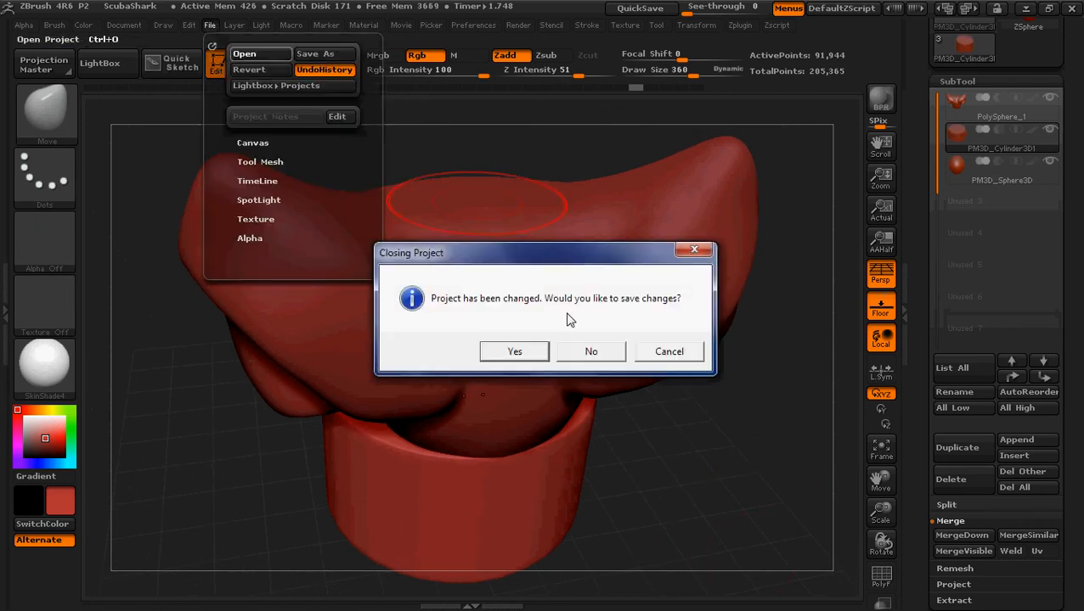
pyautogui.click(588, 352)
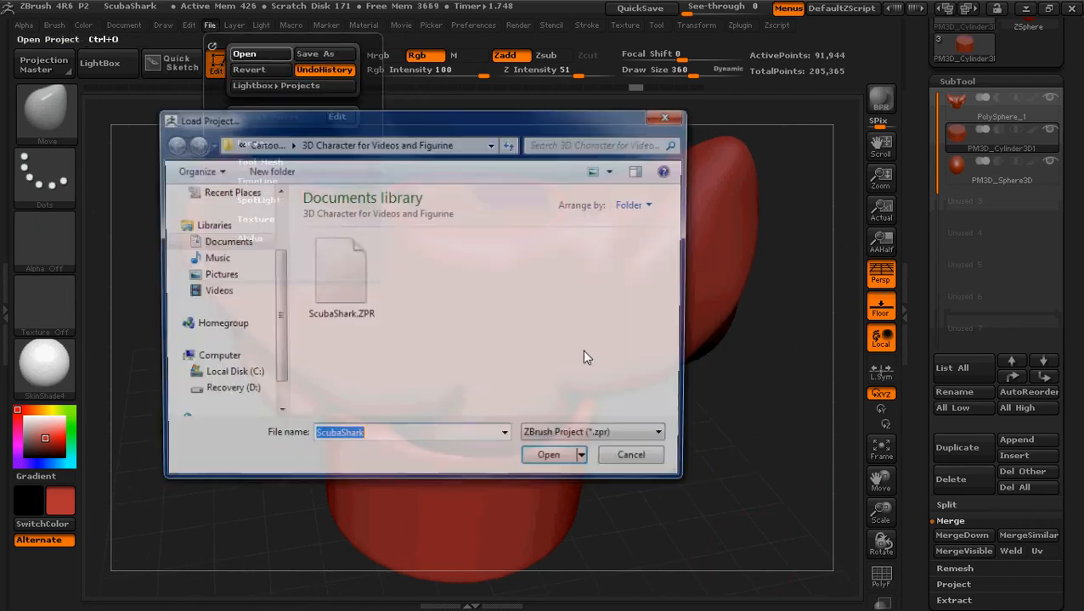
pyautogui.click(330, 282)
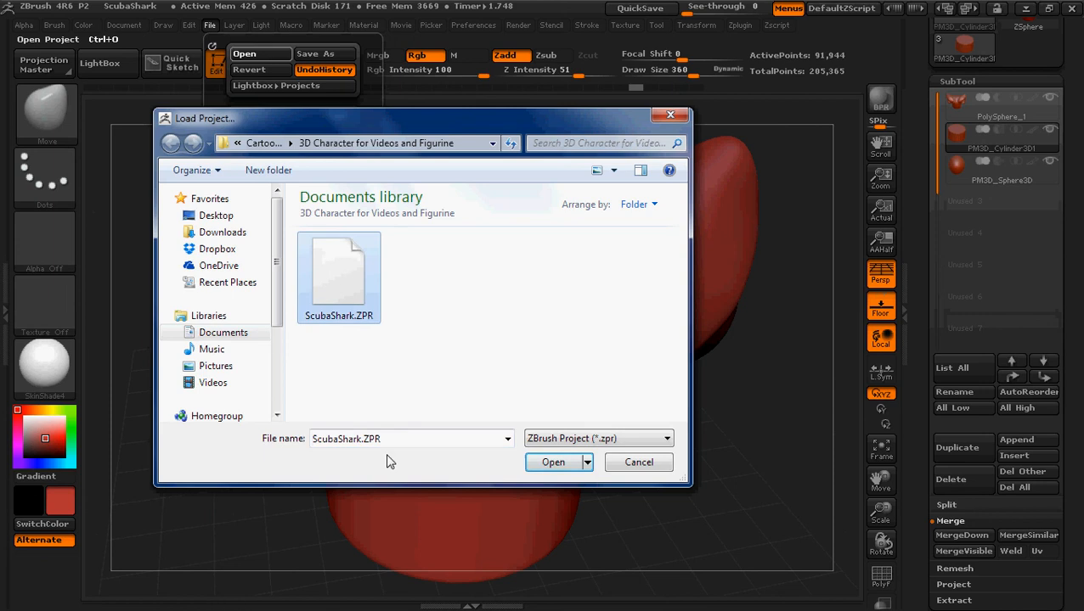
pyautogui.click(552, 463)
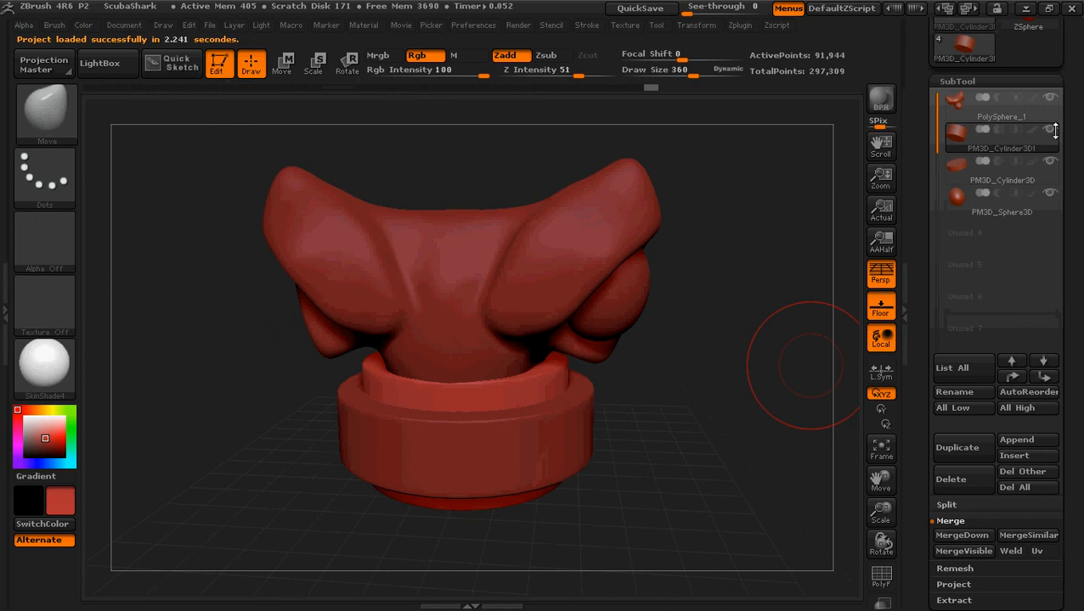
# Select the collar subtool PM3D_Cylinder3D and move it above the inner cylinder PM3D_Cylinder3D1 in the subtool order
pyautogui.click(962, 168)
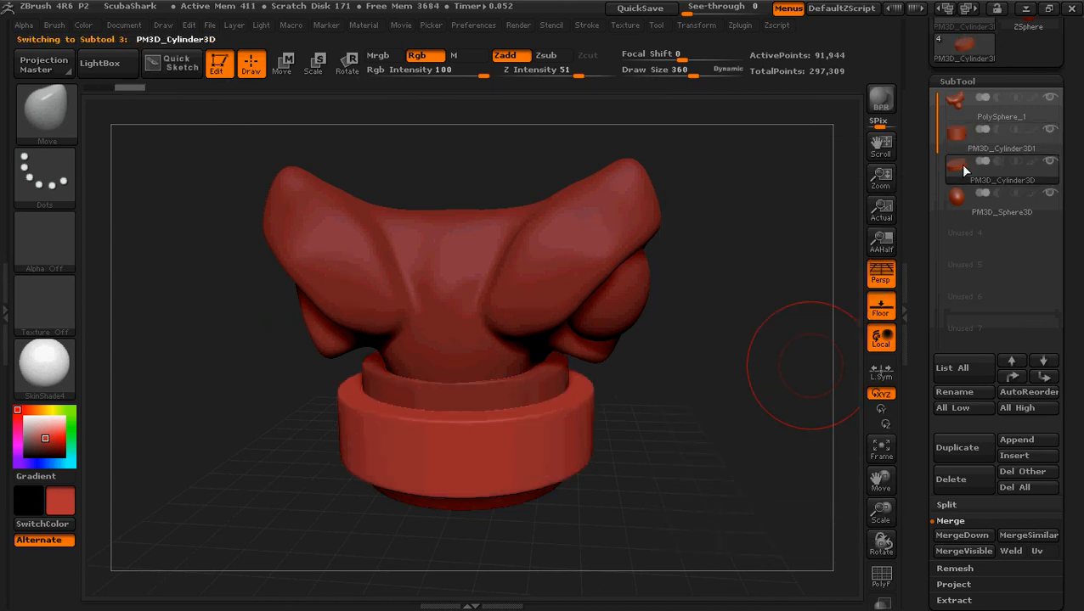
pyautogui.moveTo(995, 129)
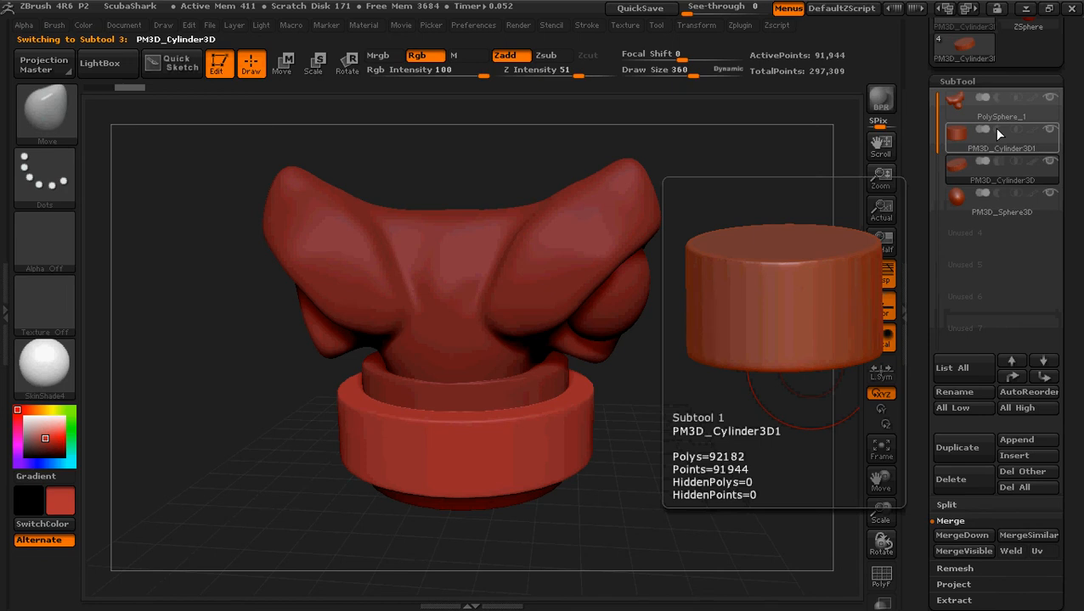
pyautogui.moveTo(995, 160)
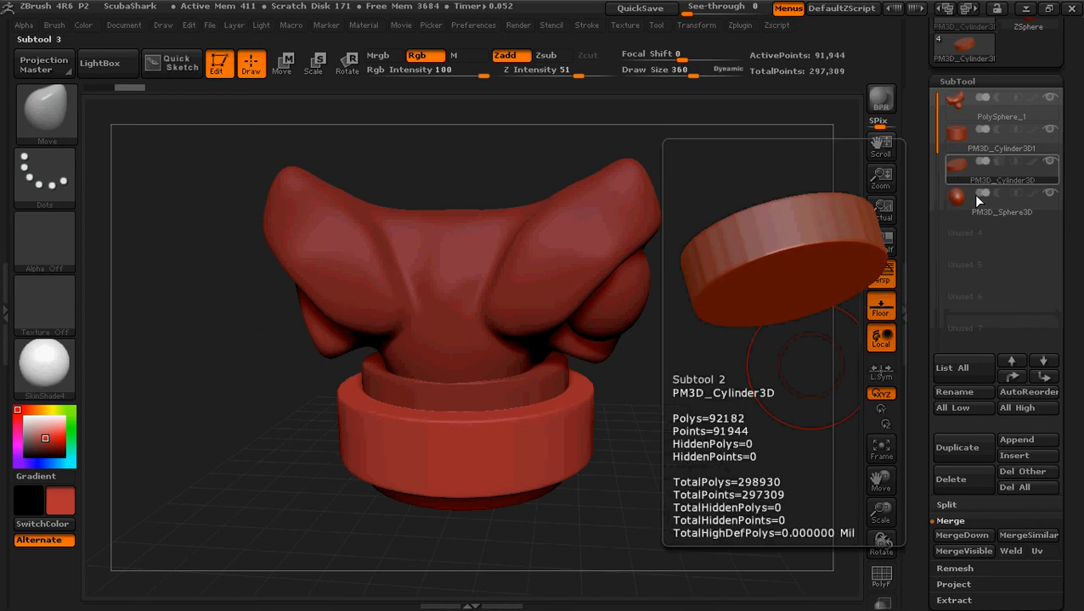
pyautogui.moveTo(965, 146)
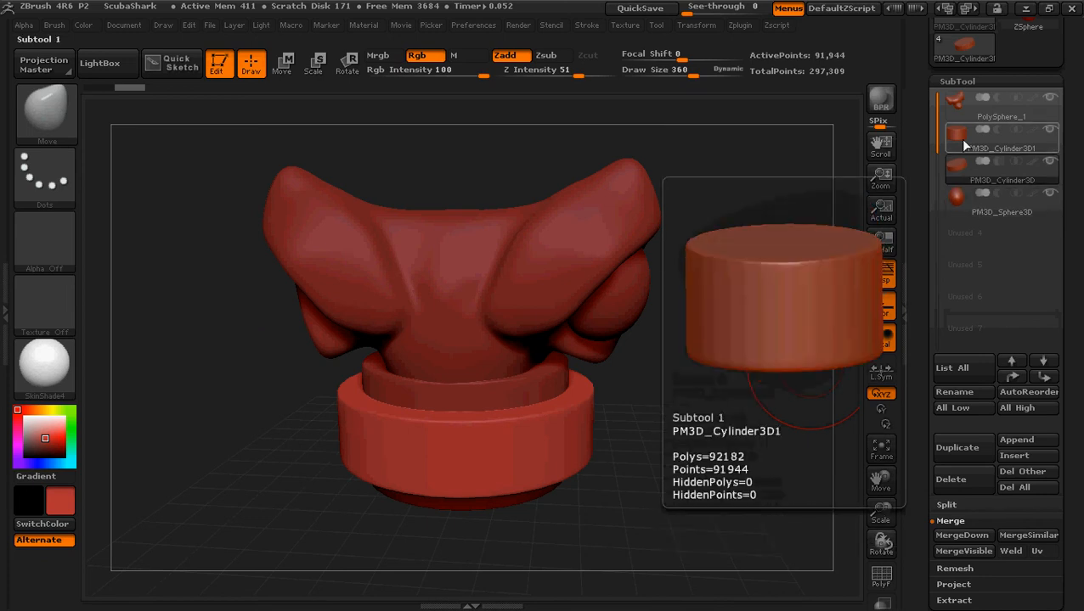
pyautogui.click(1013, 377)
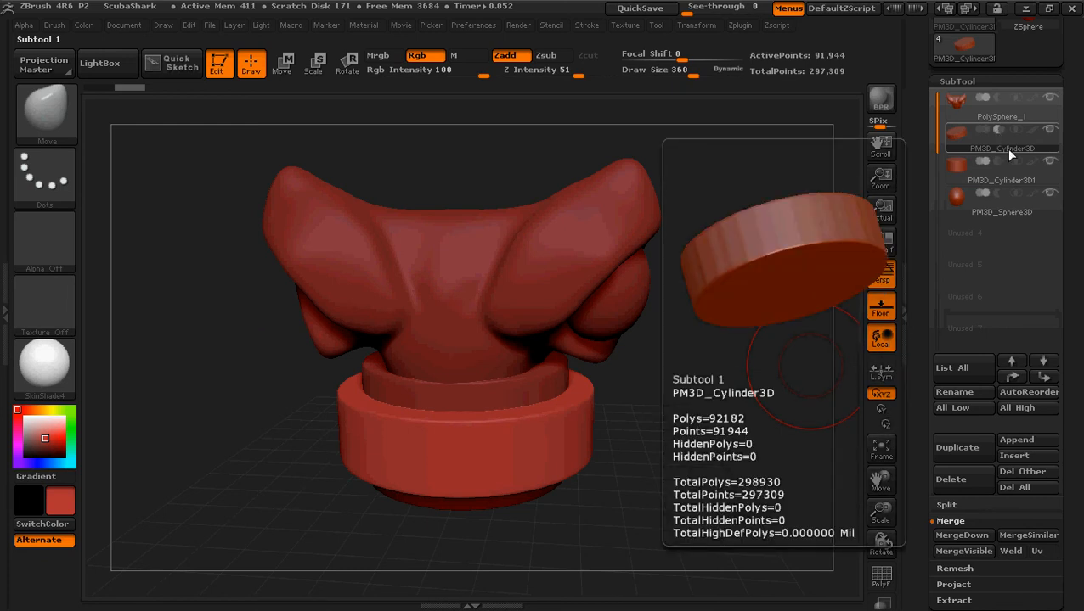
# Merge the collar subtool PM3D_Cylinder3D down with the inner cylinder PM3D_Cylinder3D1, accepting that the operation is not undoable
pyautogui.click(964, 175)
pyautogui.click(960, 535)
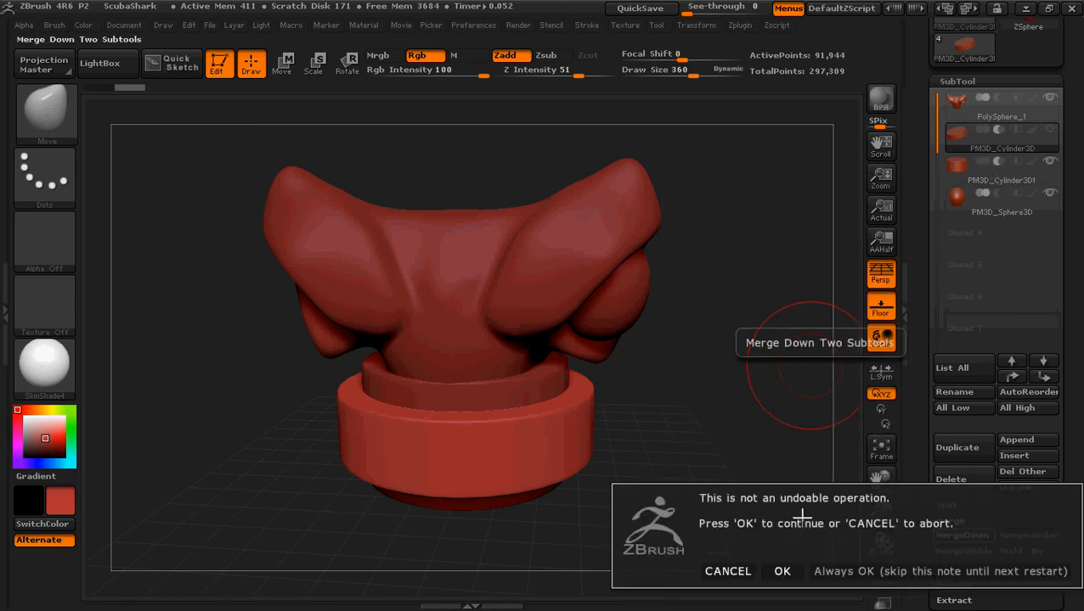
pyautogui.click(782, 570)
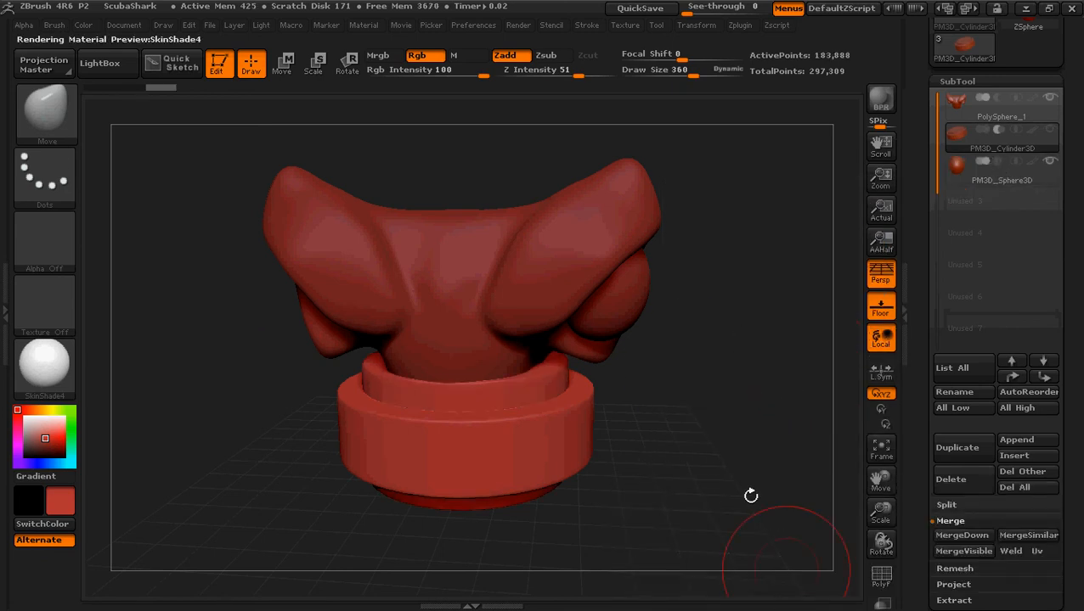
# Try to DynaMesh the merged collar to cut out the inner cylinder and inspect it from below
pyautogui.keyDown('ctrl'); pyautogui.moveTo(740, 339); pyautogui.dragTo(719, 488); pyautogui.keyUp('ctrl')
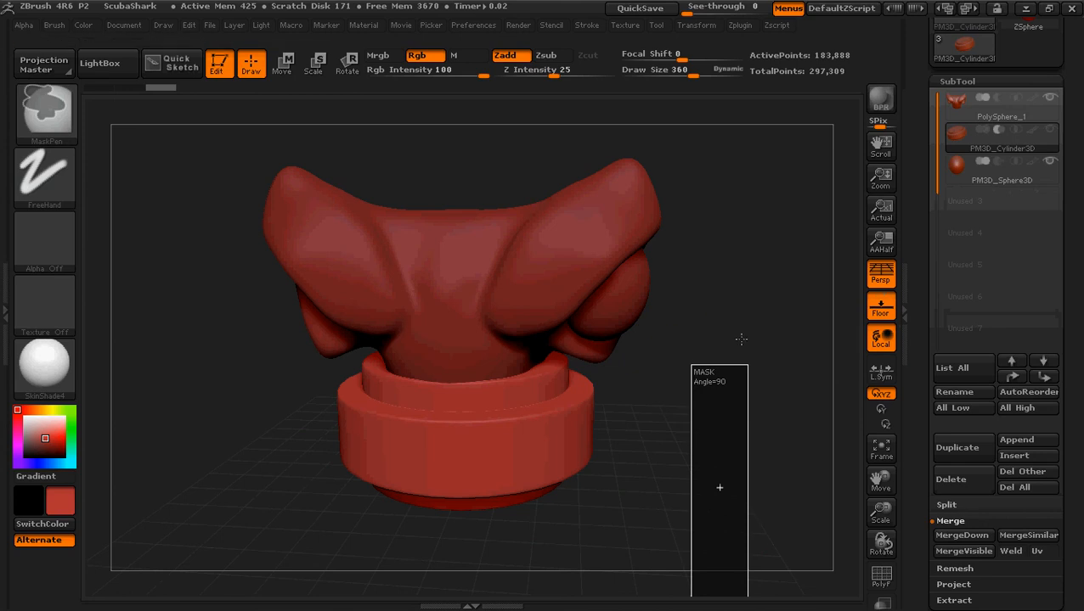
pyautogui.moveTo(742, 338)
pyautogui.mouseDown()
pyautogui.moveTo(689, 399)
pyautogui.moveTo(694, 291)
pyautogui.moveTo(713, 368)
pyautogui.mouseUp()
pyautogui.keyDown('ctrl'); pyautogui.moveTo(700, 321); pyautogui.dragTo(718, 410); pyautogui.keyUp('ctrl')
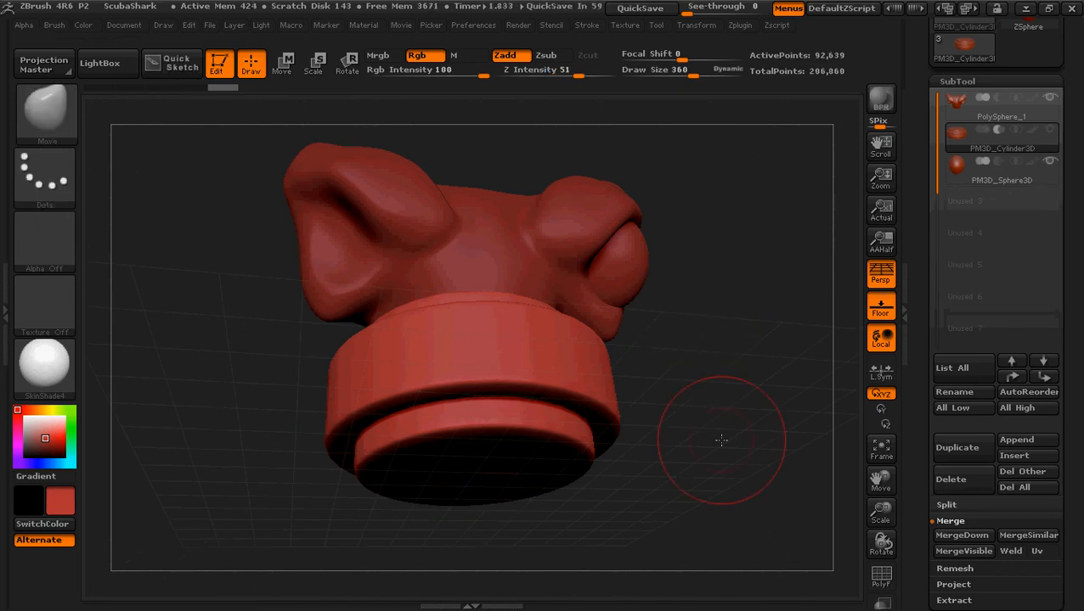
pyautogui.moveTo(718, 378); pyautogui.dragTo(677, 153)
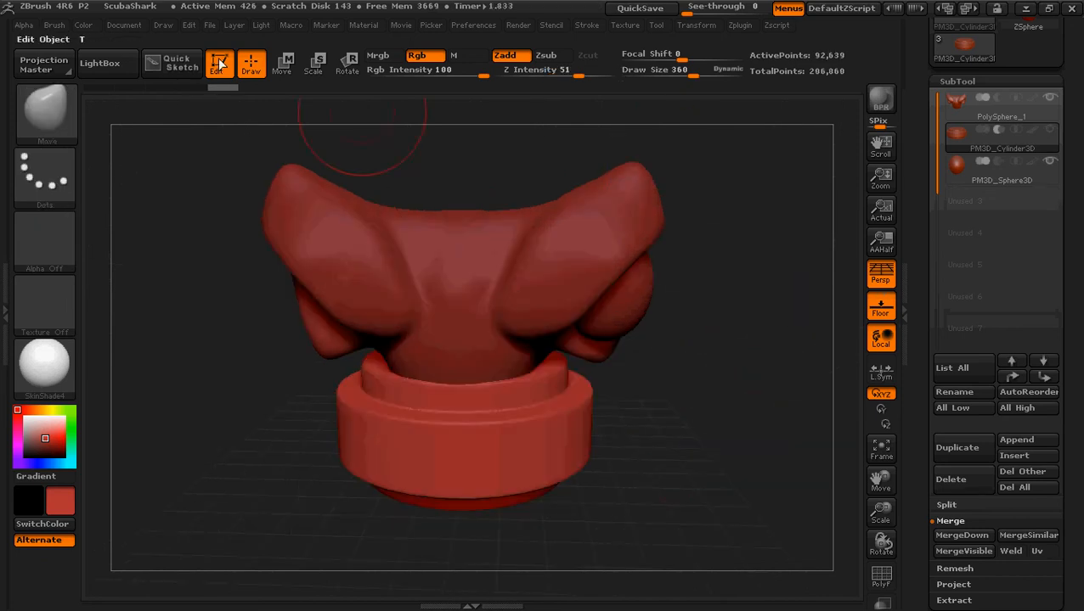
# Reopen the saved ScubaShark.ZPR project without saving the current changes
pyautogui.click(210, 25)
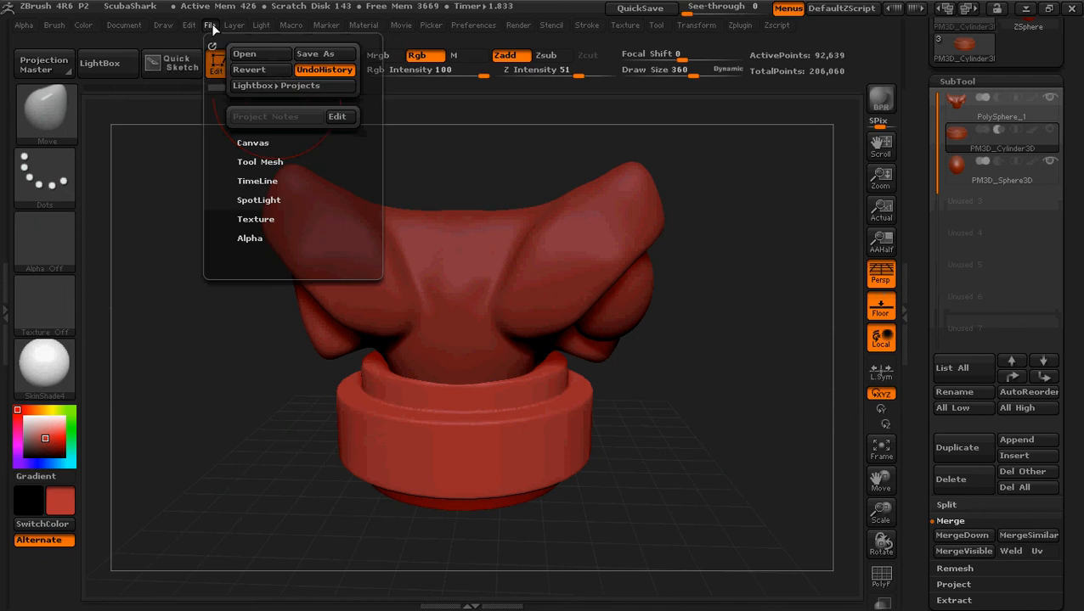
pyautogui.click(277, 54)
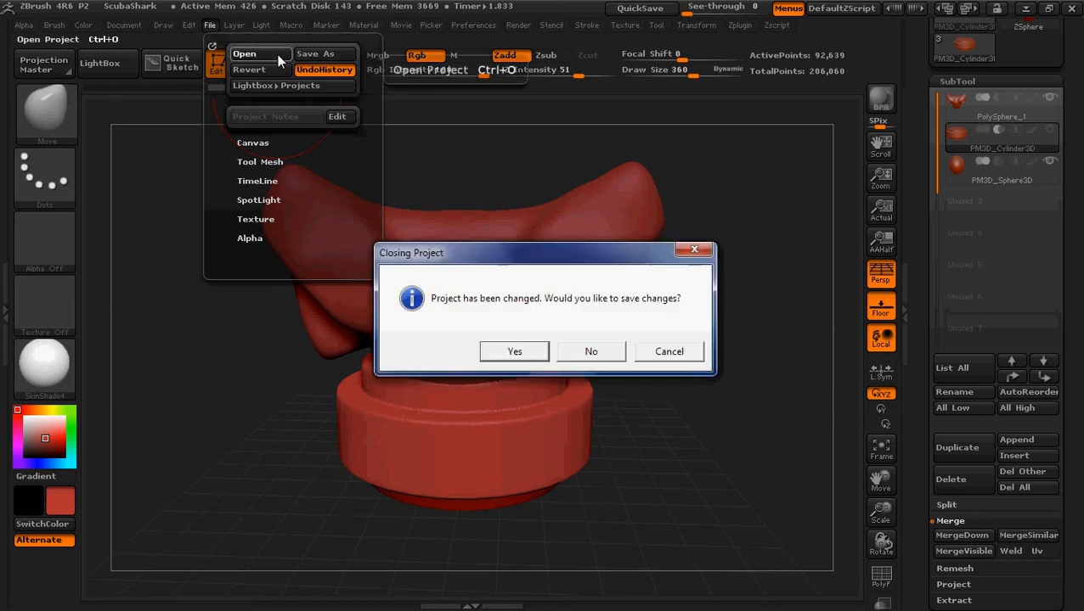
pyautogui.click(589, 354)
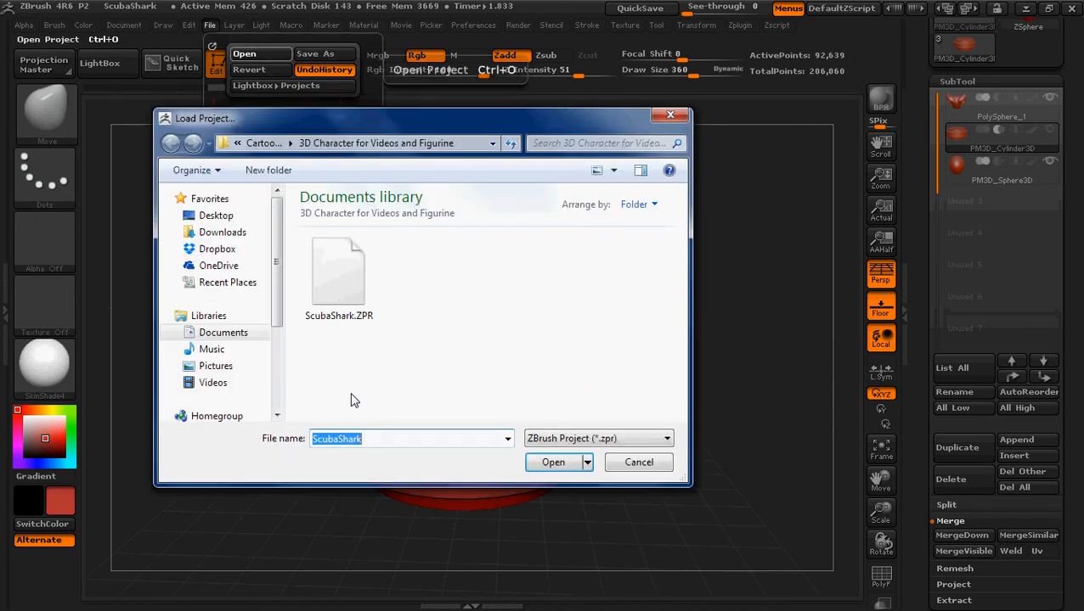
pyautogui.click(343, 285)
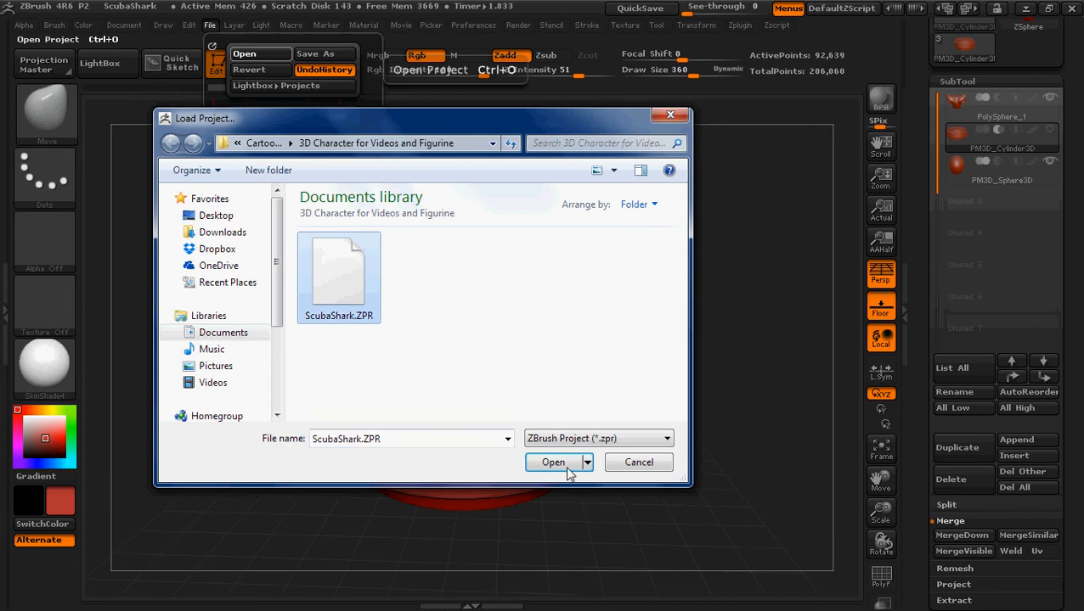
pyautogui.click(556, 464)
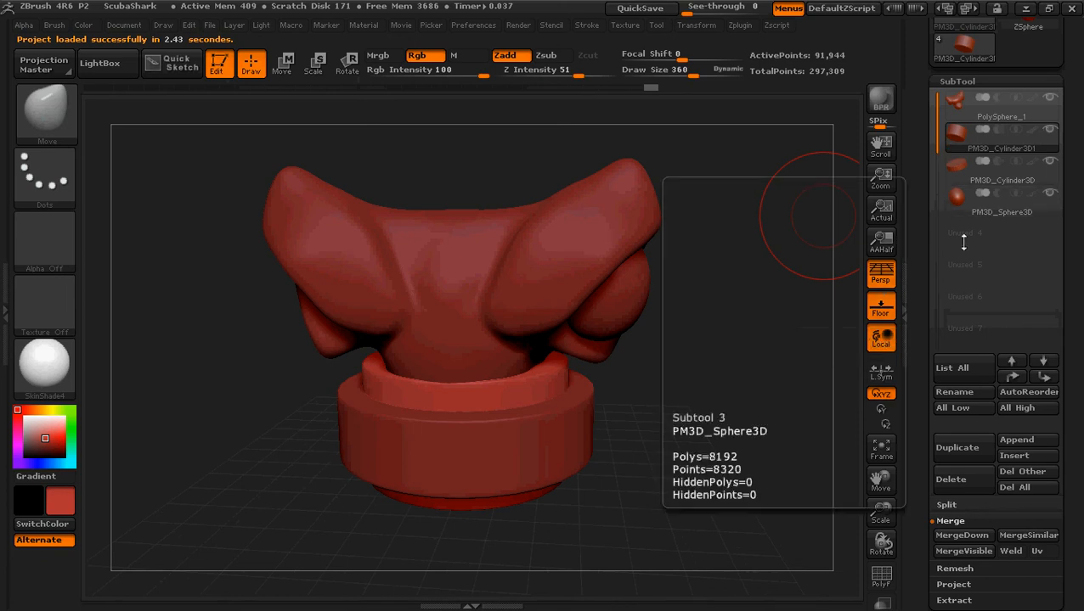
# Insert a Cube3D and a Cylinder3D as new subtools below PM3D_Cylinder3D1
pyautogui.click(1016, 455)
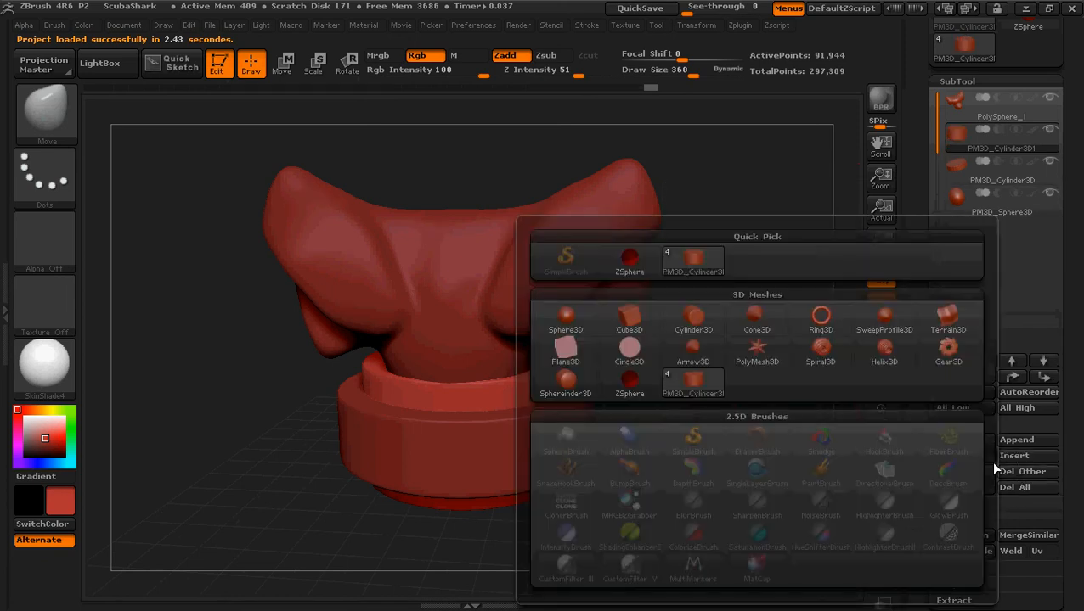
pyautogui.click(642, 320)
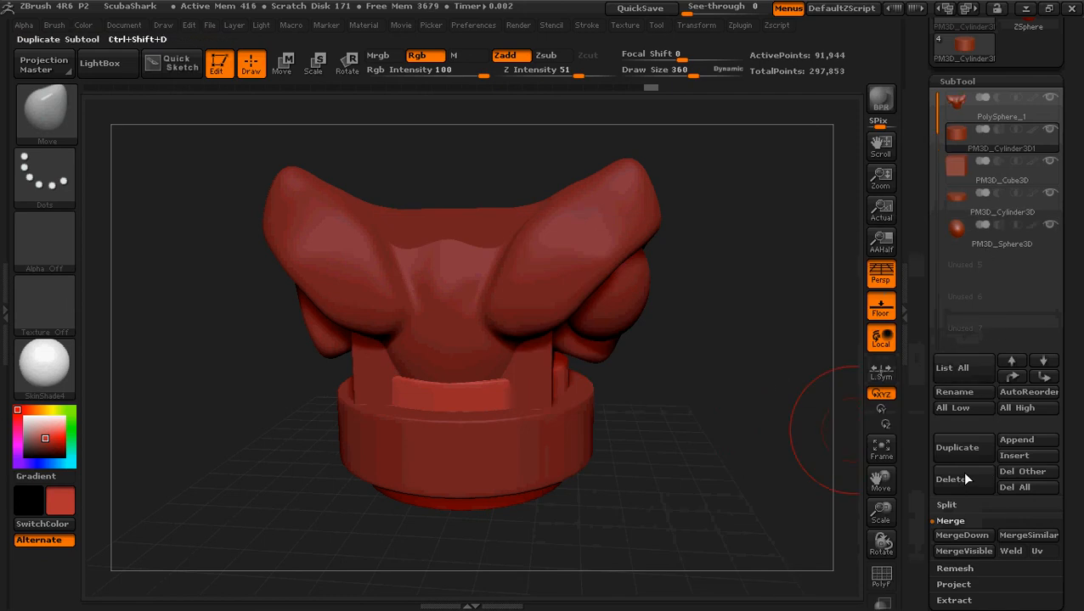
pyautogui.click(1016, 456)
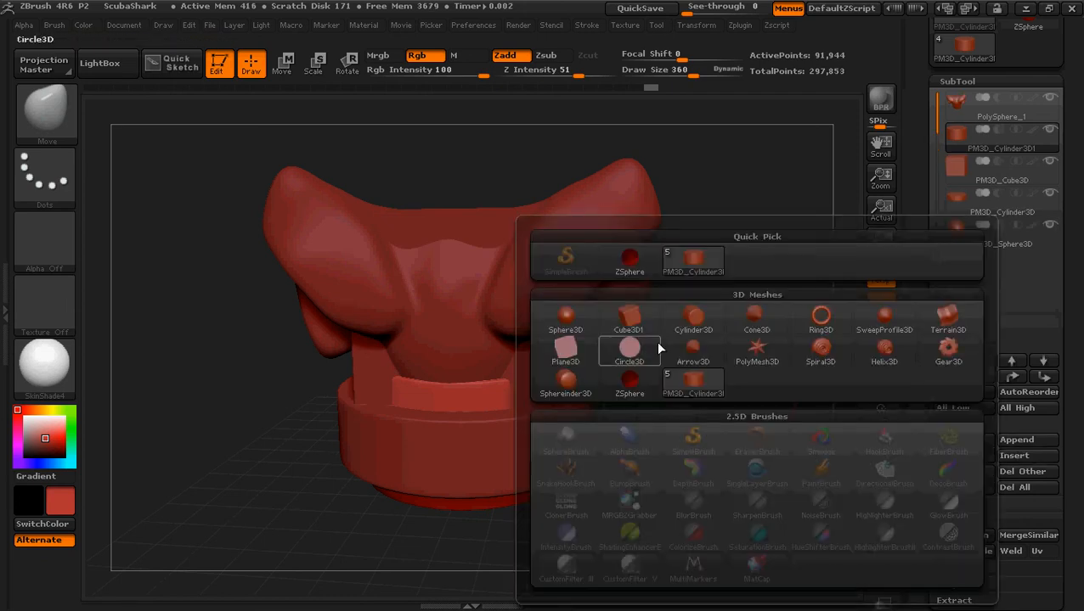
pyautogui.click(691, 318)
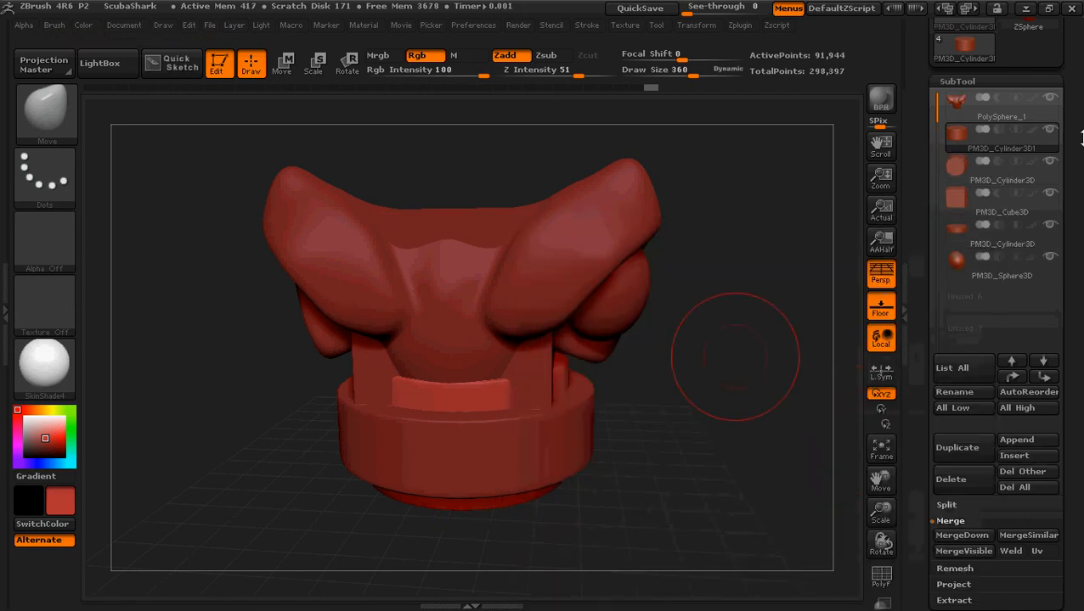
# Select the new cylinder subtool and offset it along the X axis until it sits clear beside the shark
pyautogui.click(960, 168)
pyautogui.moveTo(745, 391); pyautogui.dragTo(595, 412)
pyautogui.moveTo(1069, 476); pyautogui.dragTo(1069, 385)
pyautogui.click(987, 539)
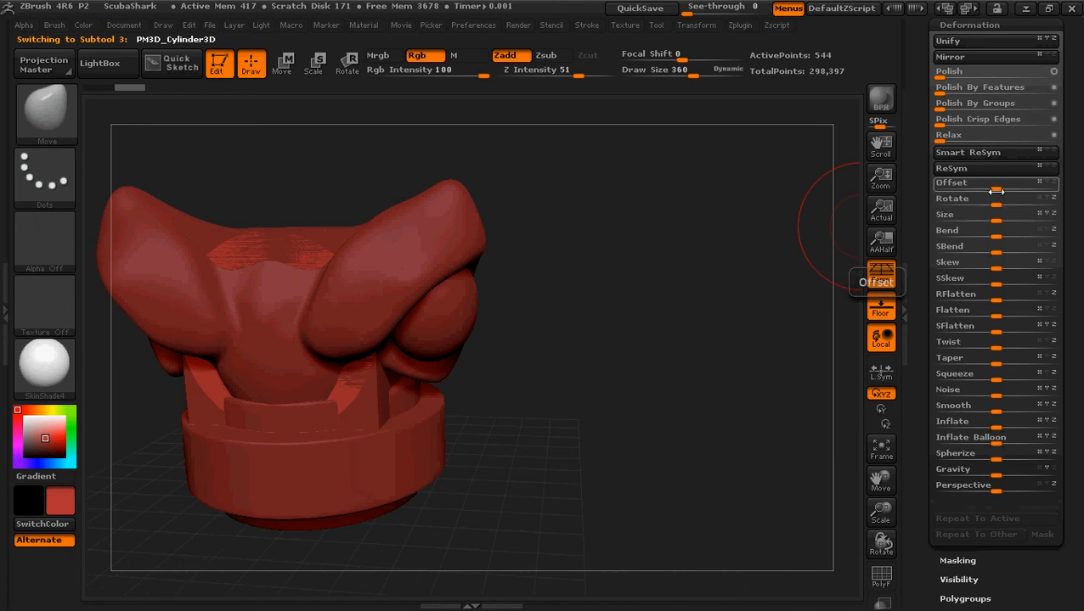
pyautogui.moveTo(996, 187); pyautogui.dragTo(922, 181)
pyautogui.moveTo(992, 187); pyautogui.dragTo(866, 273)
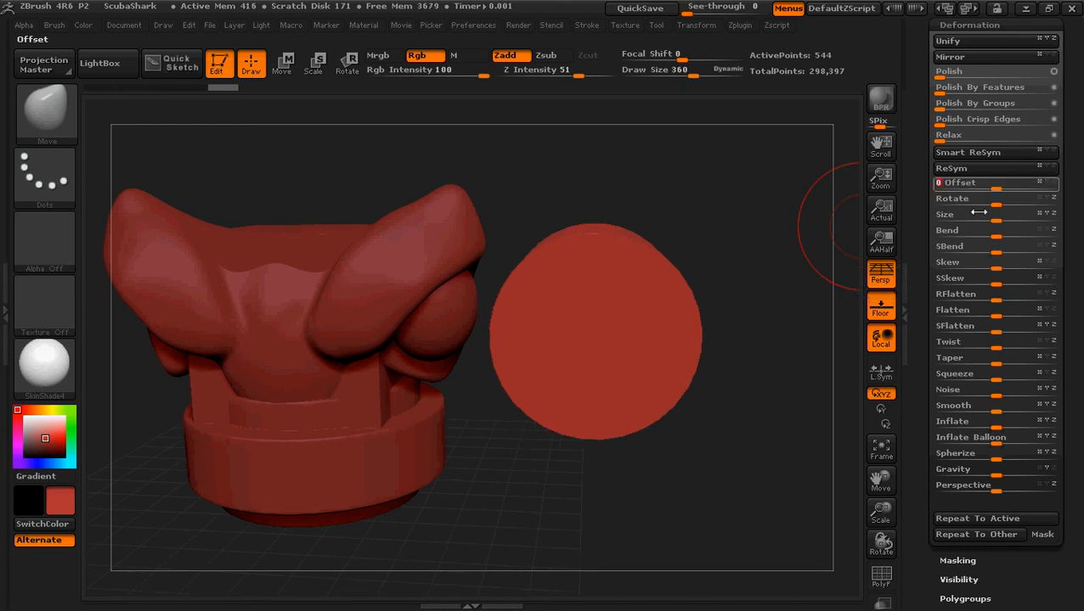
# Offset the cube beside the shark to overlap the cylinder, enlarge it slightly and lower it along the Y axis
pyautogui.moveTo(1081, 187); pyautogui.dragTo(1081, 461)
pyautogui.keyDown('alt'); pyautogui.click(379, 410); pyautogui.keyUp('alt')
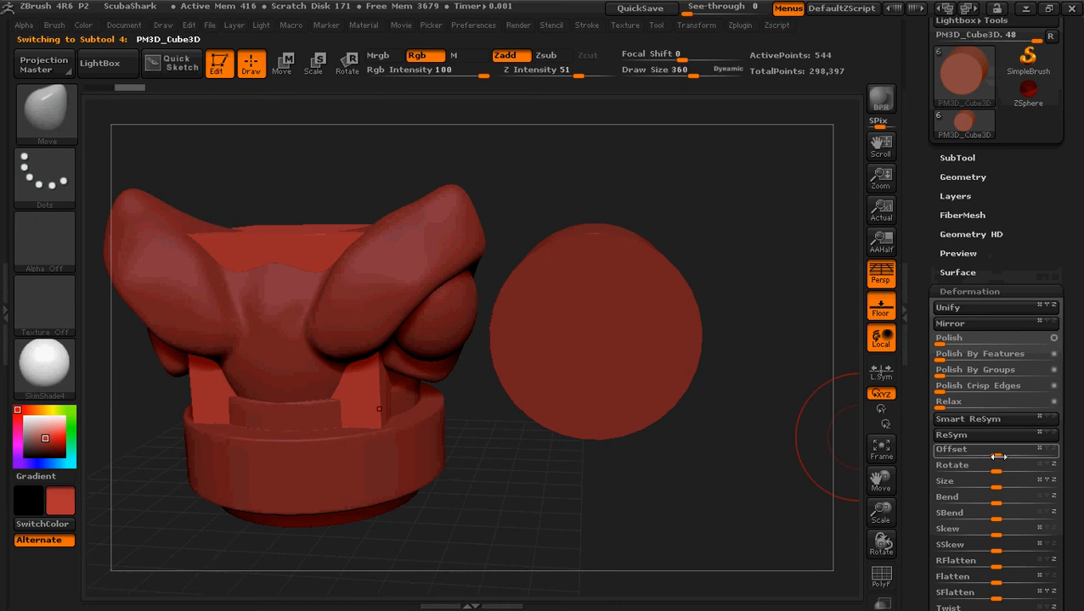
pyautogui.moveTo(998, 456); pyautogui.dragTo(913, 433)
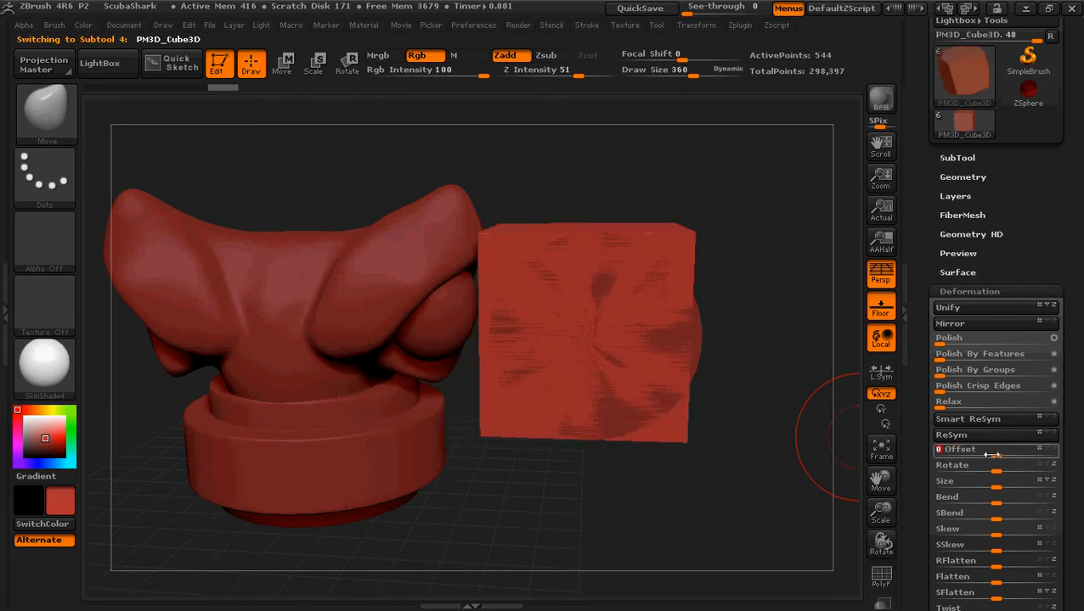
pyautogui.moveTo(1014, 486); pyautogui.dragTo(1017, 485)
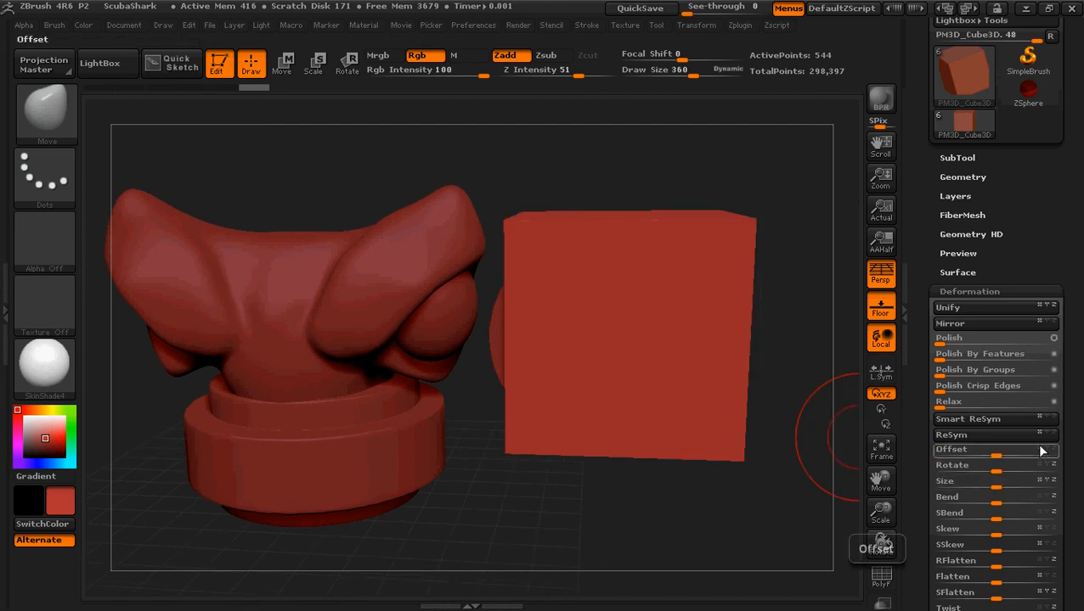
pyautogui.moveTo(997, 452); pyautogui.dragTo(1001, 451)
pyautogui.moveTo(768, 282)
pyautogui.mouseDown()
pyautogui.moveTo(762, 271)
pyautogui.moveTo(745, 287)
pyautogui.mouseUp()
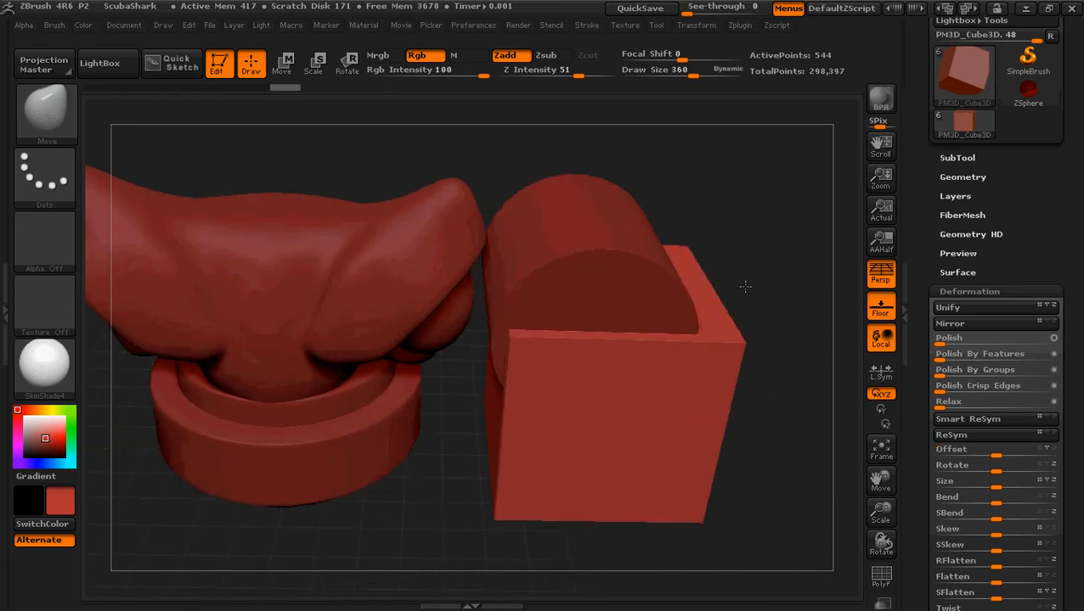
# Convert the cube into a DynaMesh at resolution 128 and remesh it
pyautogui.click(966, 176)
pyautogui.click(960, 417)
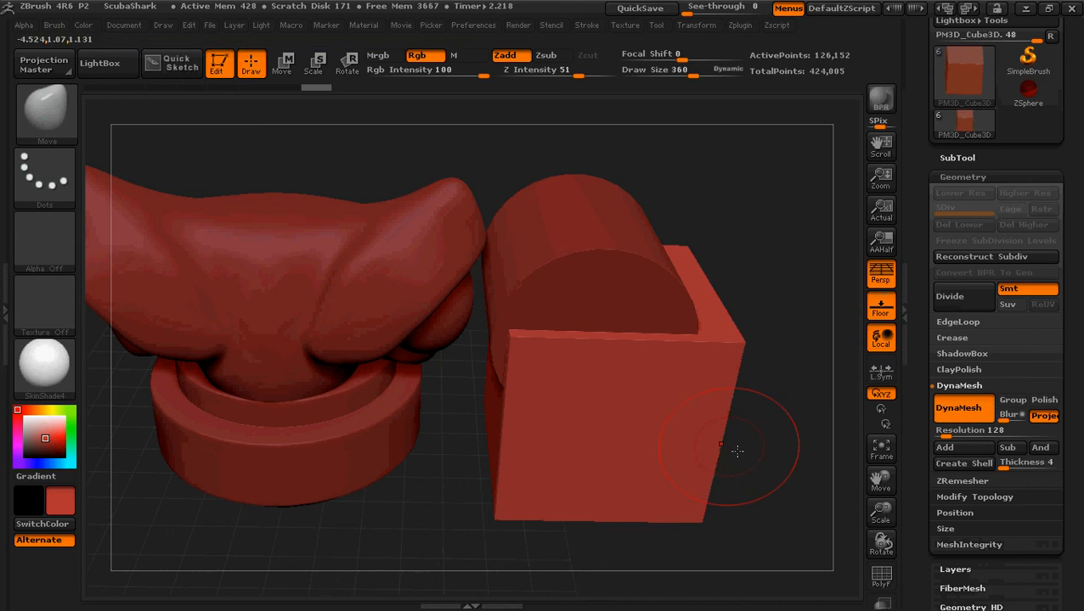
pyautogui.press('ctrl')
pyautogui.keyDown('ctrl'); pyautogui.moveTo(765, 518); pyautogui.dragTo(765, 527); pyautogui.keyUp('ctrl')
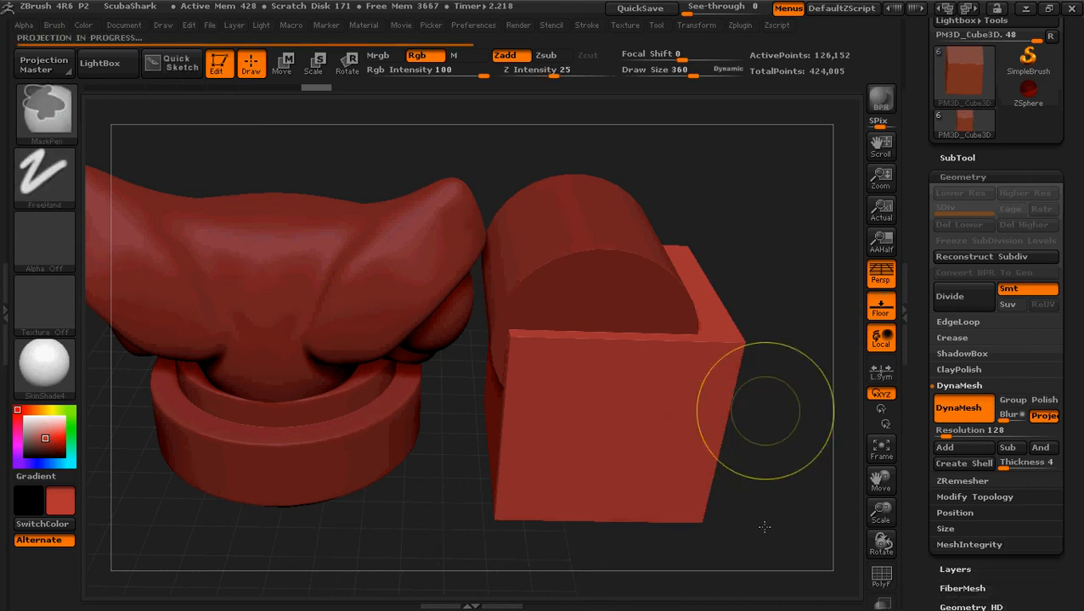
# Select the new cylinder beside the cube, convert it into a DynaMesh at resolution 128 and remesh it
pyautogui.keyDown('alt'); pyautogui.click(610, 277); pyautogui.keyUp('alt')
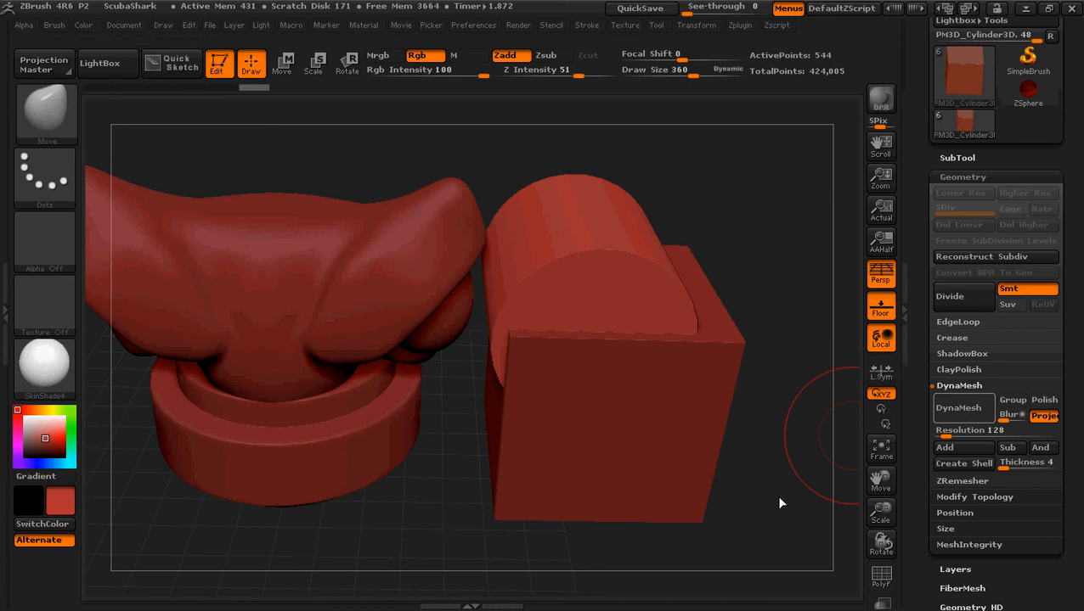
pyautogui.keyDown('alt'); pyautogui.moveTo(781, 424); pyautogui.dragTo(763, 513); pyautogui.keyUp('alt')
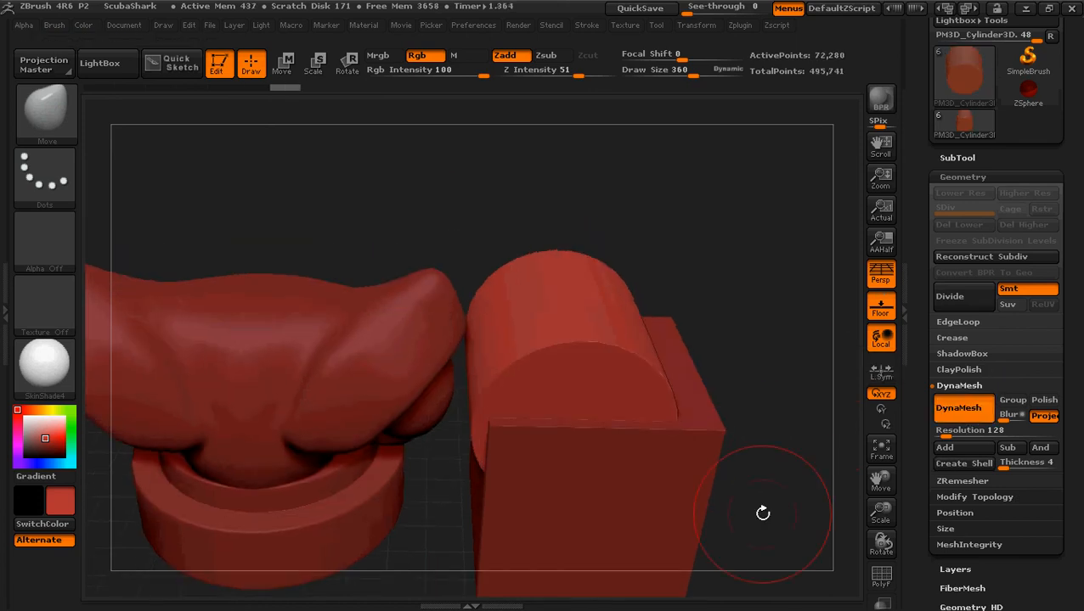
pyautogui.keyDown('alt'); pyautogui.moveTo(719, 289); pyautogui.dragTo(764, 423); pyautogui.keyUp('alt')
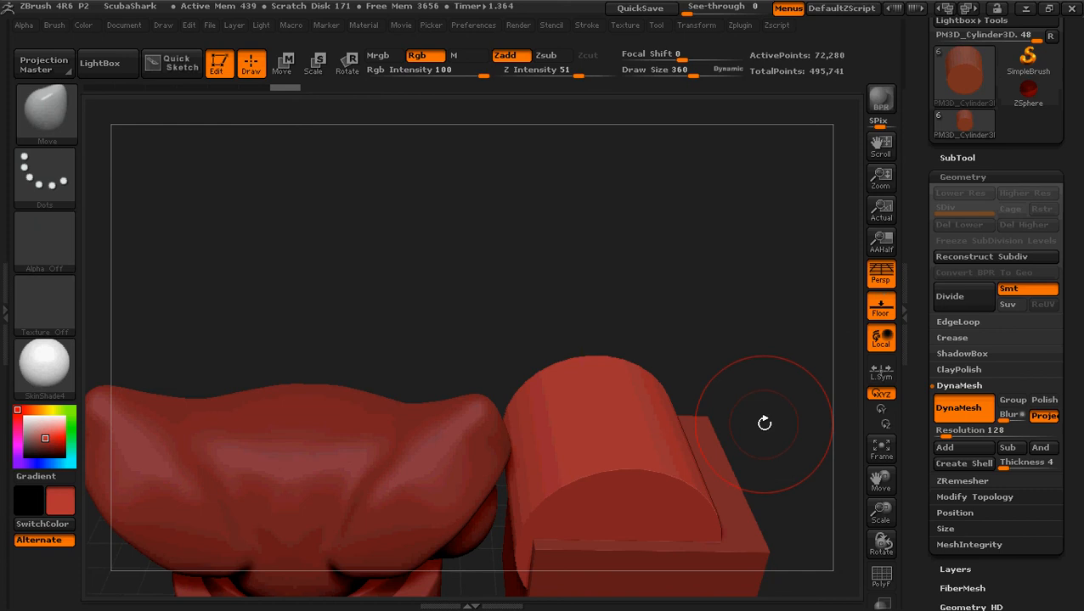
pyautogui.keyDown('ctrl'); pyautogui.moveTo(525, 207); pyautogui.dragTo(532, 302); pyautogui.keyUp('ctrl')
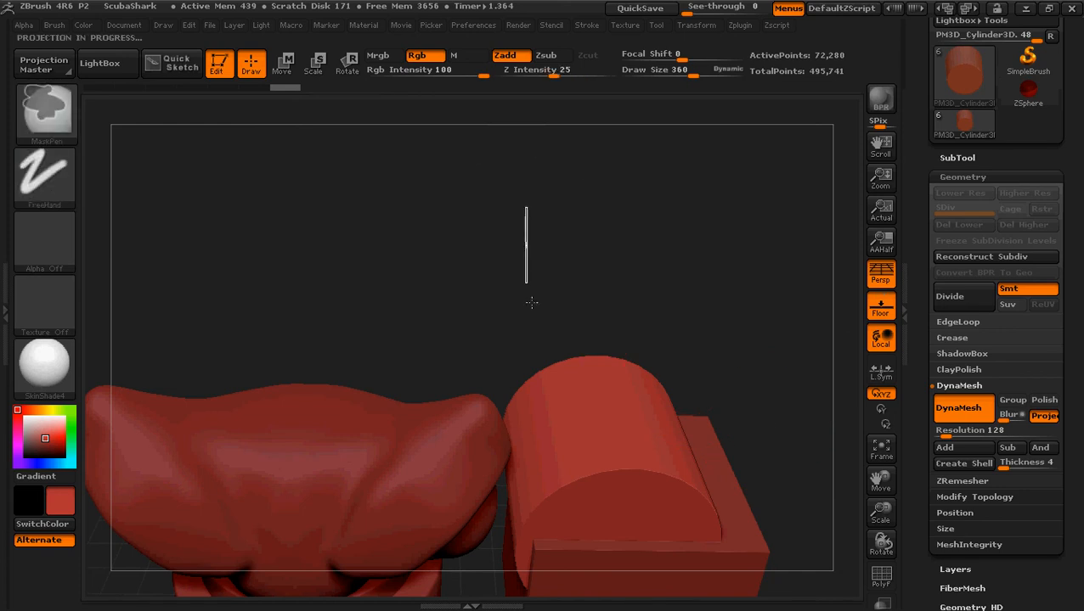
# Duplicate the new cylinder subtool and move the copy to the end of the subtool order
pyautogui.keyDown('ctrl'); pyautogui.moveTo(687, 353); pyautogui.dragTo(633, 265, button='right'); pyautogui.keyUp('ctrl')
pyautogui.keyDown('alt'); pyautogui.moveTo(672, 333); pyautogui.dragTo(623, 199); pyautogui.keyUp('alt')
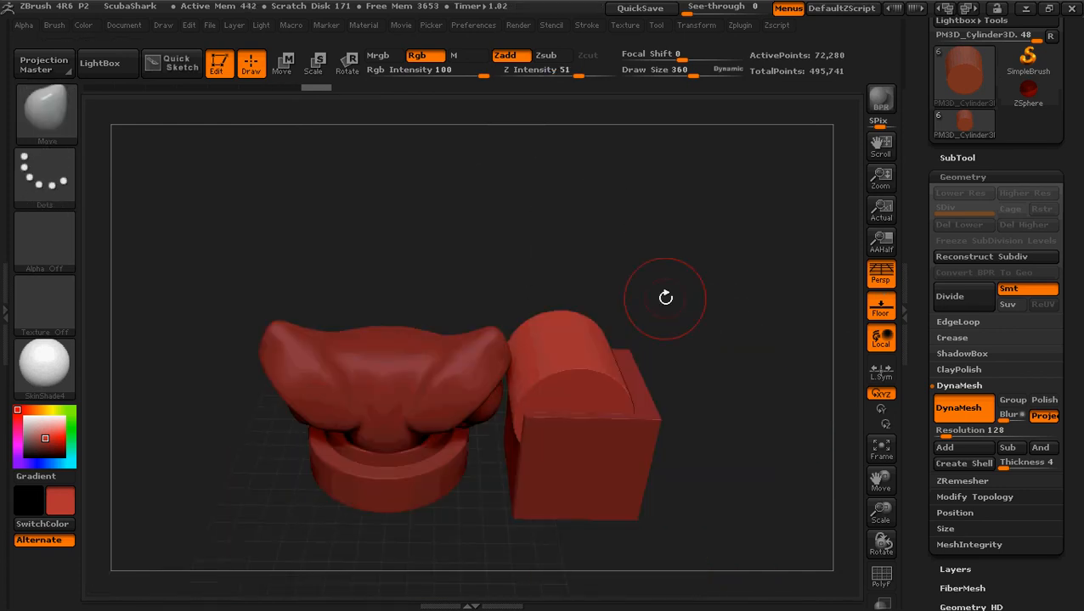
pyautogui.moveTo(665, 297); pyautogui.dragTo(653, 242)
pyautogui.click(1004, 158)
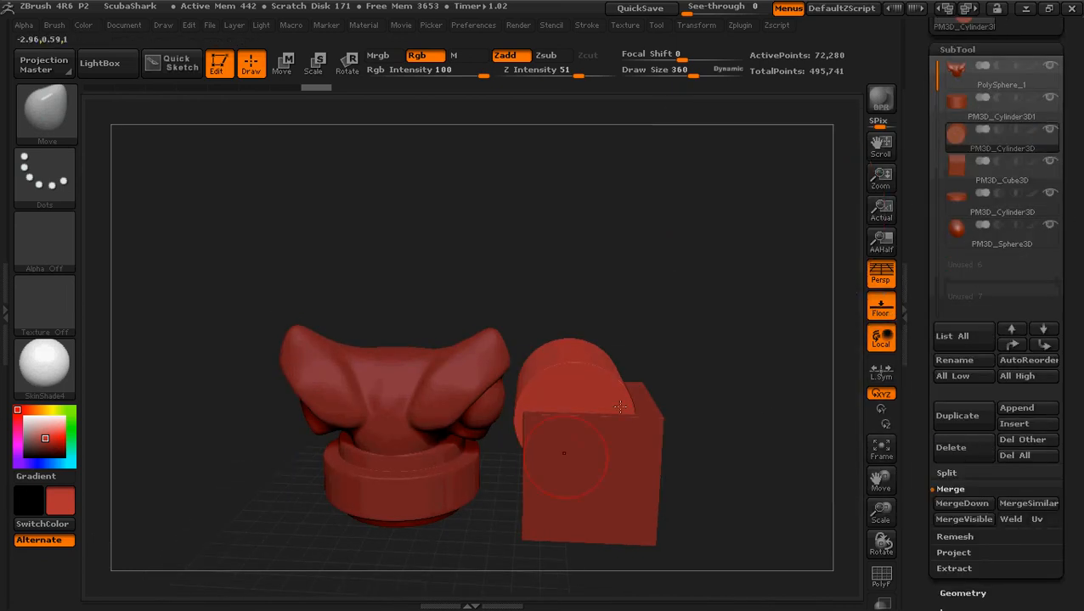
pyautogui.click(963, 413)
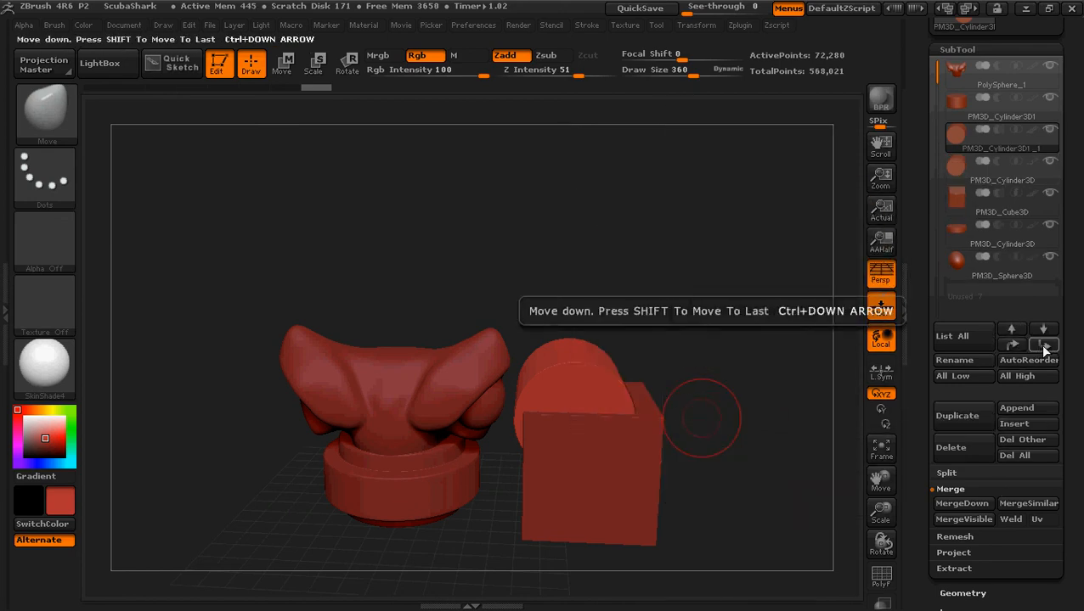
pyautogui.click(1041, 345)
pyautogui.click(1041, 345)
pyautogui.click(1038, 344)
pyautogui.click(1039, 344)
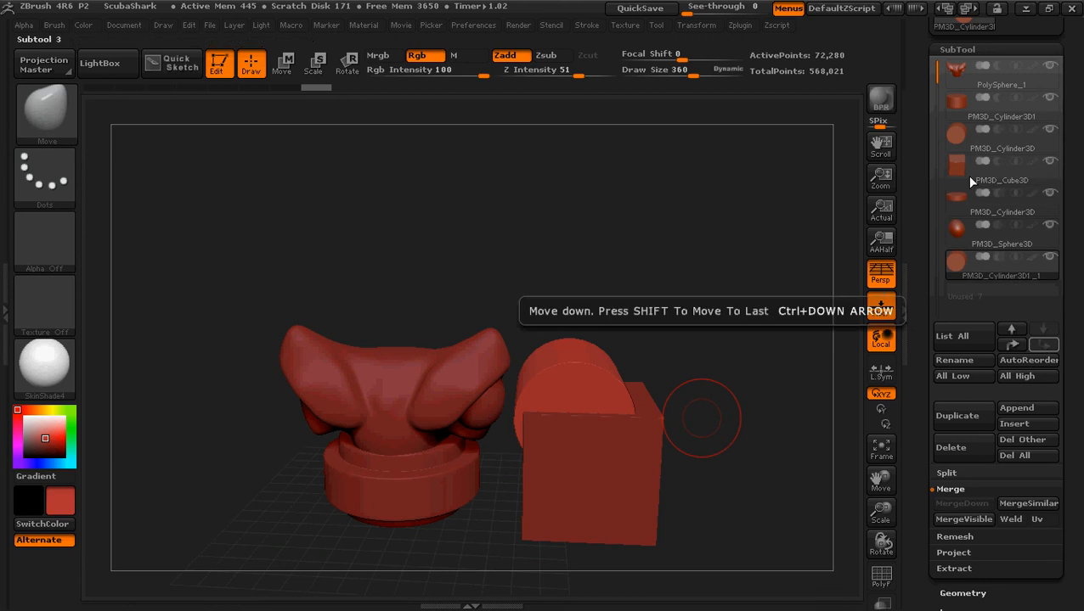
# Duplicate the PM3D_Cube3D subtool and move the copy to the end of the subtool order
pyautogui.keyDown('alt'); pyautogui.click(636, 456); pyautogui.keyUp('alt')
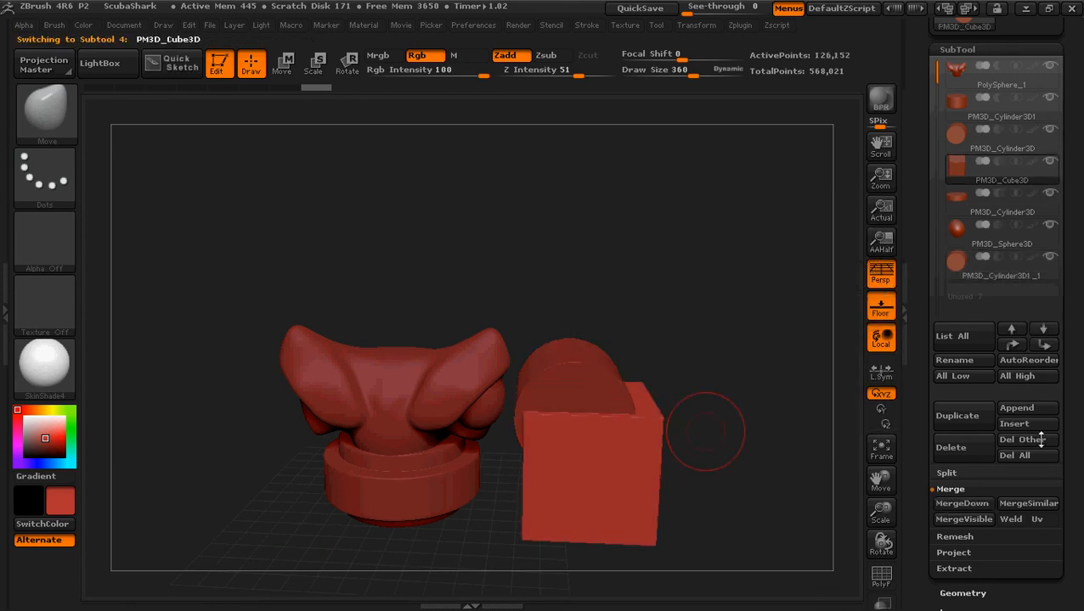
pyautogui.click(964, 416)
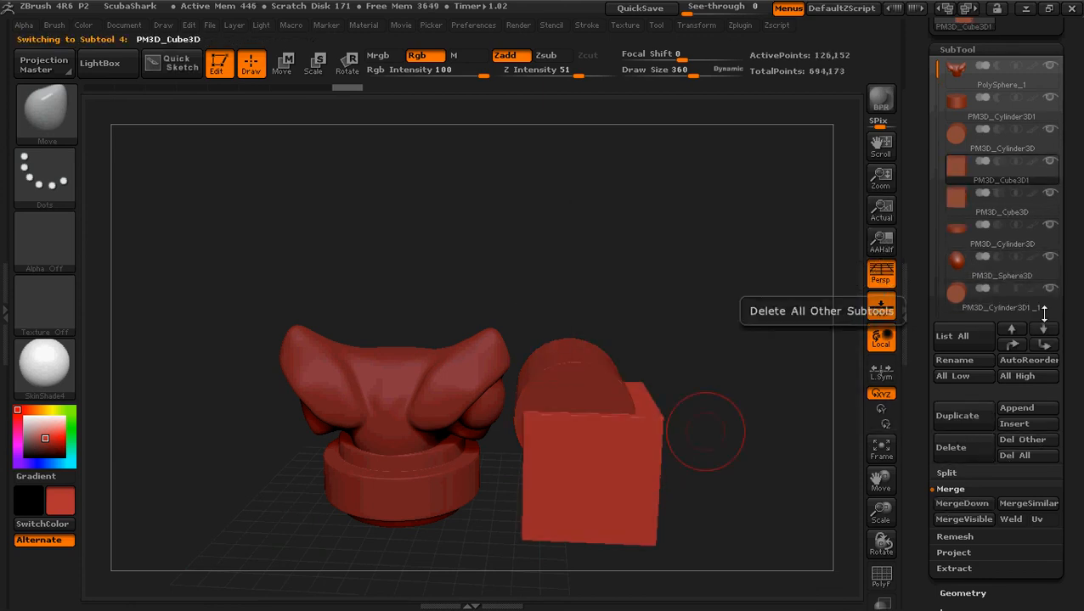
pyautogui.click(1044, 347)
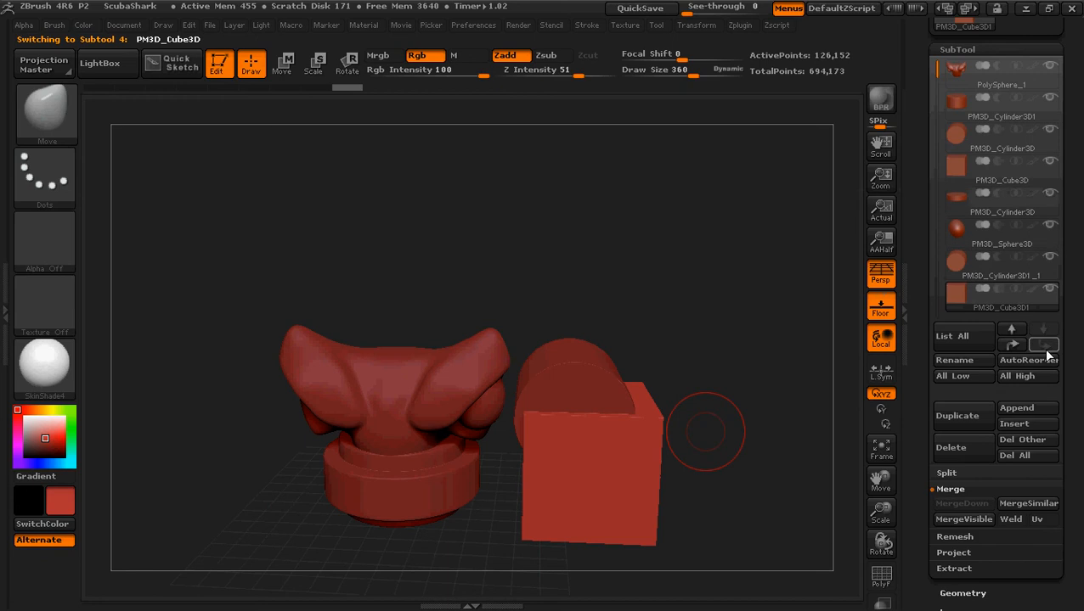
# Hide the original test cylinder and cube subtools and select the duplicated cylinder PM3D_Cylinder3D1_1
pyautogui.click(1044, 119)
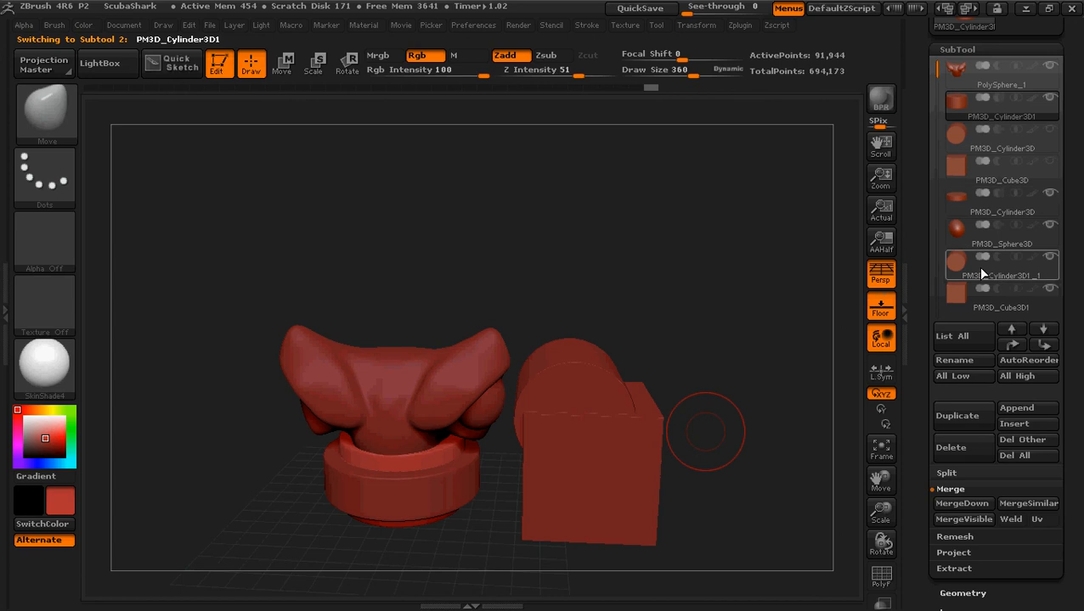
pyautogui.click(957, 266)
pyautogui.moveTo(706, 304)
pyautogui.mouseDown()
pyautogui.moveTo(713, 290)
pyautogui.moveTo(682, 283)
pyautogui.moveTo(723, 292)
pyautogui.moveTo(728, 417)
pyautogui.mouseUp()
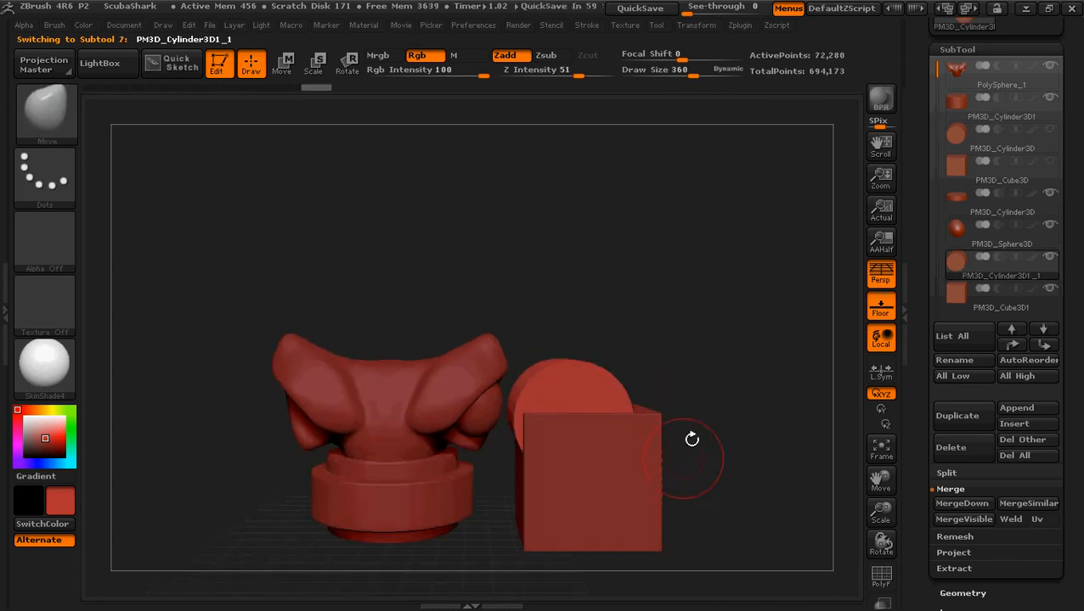
# Set the duplicated cube PM3D_Cube3D1 to subtraction and merge the duplicated cylinder PM3D_Cylinder3D1_1 down with it
pyautogui.moveTo(747, 419); pyautogui.dragTo(778, 408)
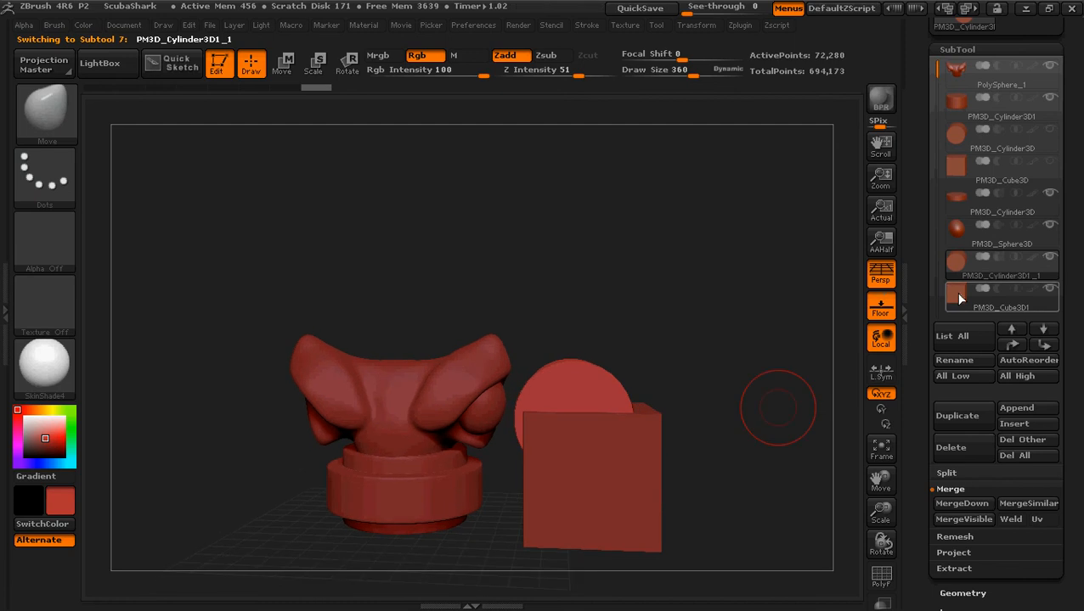
pyautogui.click(995, 285)
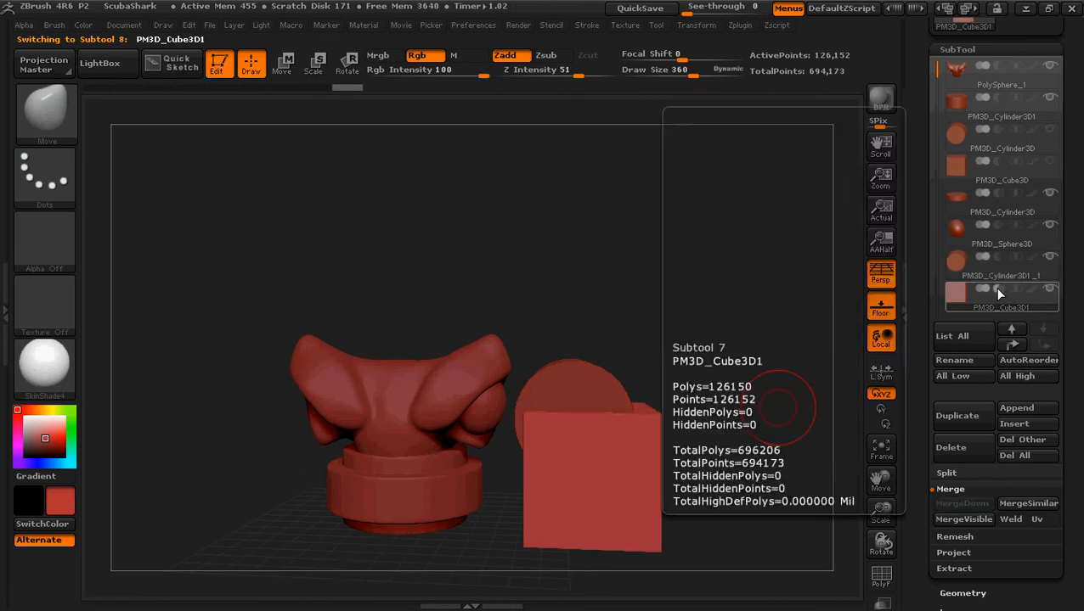
pyautogui.click(956, 262)
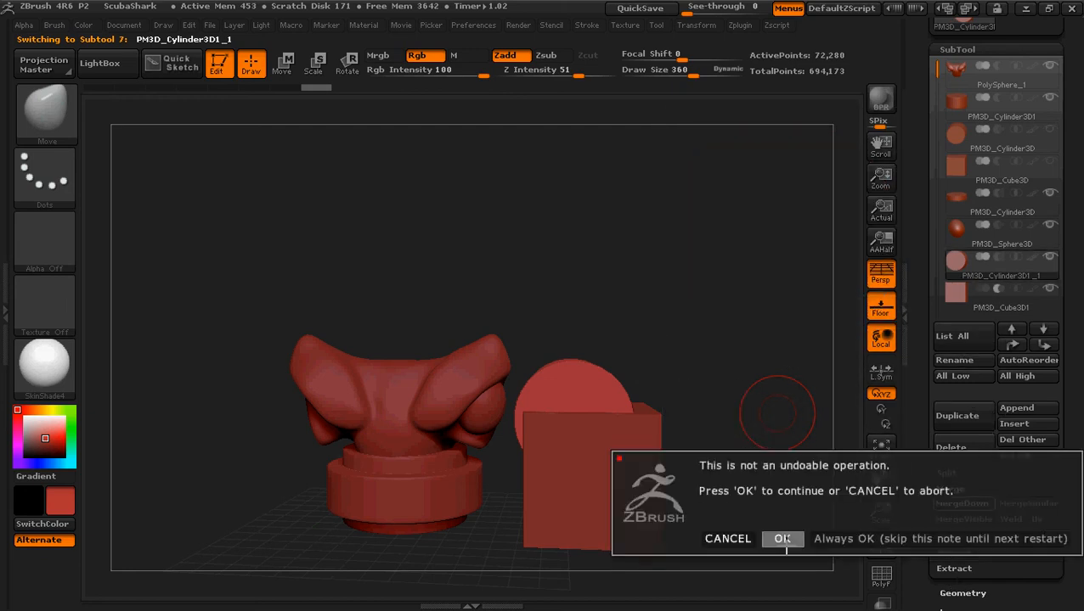
pyautogui.click(782, 539)
# Clear the mask on the merged cylinder and cube and remesh them with DynaMesh to carry out the subtraction
pyautogui.keyDown('ctrl'); pyautogui.moveTo(652, 278); pyautogui.dragTo(707, 456); pyautogui.keyUp('ctrl')
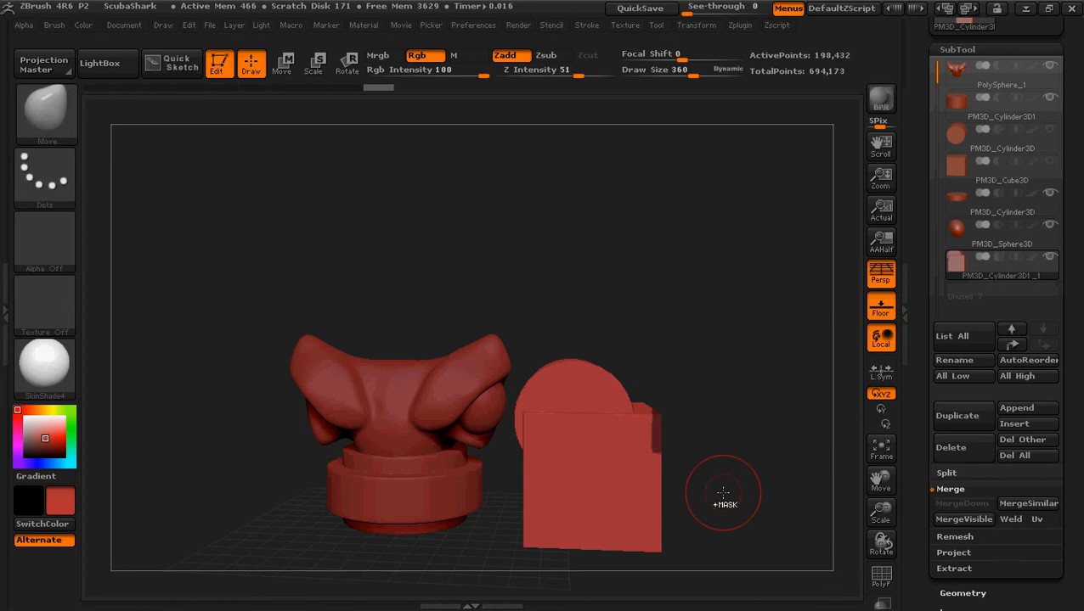
pyautogui.keyDown('ctrl'); pyautogui.moveTo(725, 369); pyautogui.dragTo(726, 549); pyautogui.keyUp('ctrl')
pyautogui.keyDown('ctrl'); pyautogui.moveTo(724, 304); pyautogui.dragTo(749, 514); pyautogui.keyUp('ctrl')
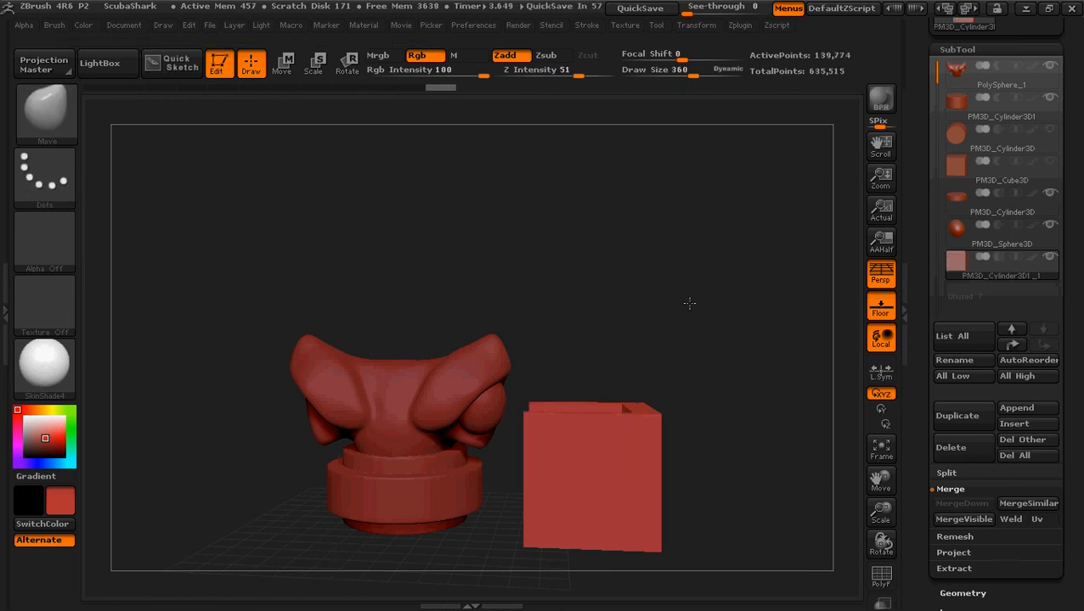
pyautogui.moveTo(687, 302)
pyautogui.mouseDown()
pyautogui.moveTo(725, 516)
pyautogui.moveTo(696, 411)
pyautogui.moveTo(694, 322)
pyautogui.moveTo(724, 411)
pyautogui.moveTo(698, 316)
pyautogui.mouseUp()
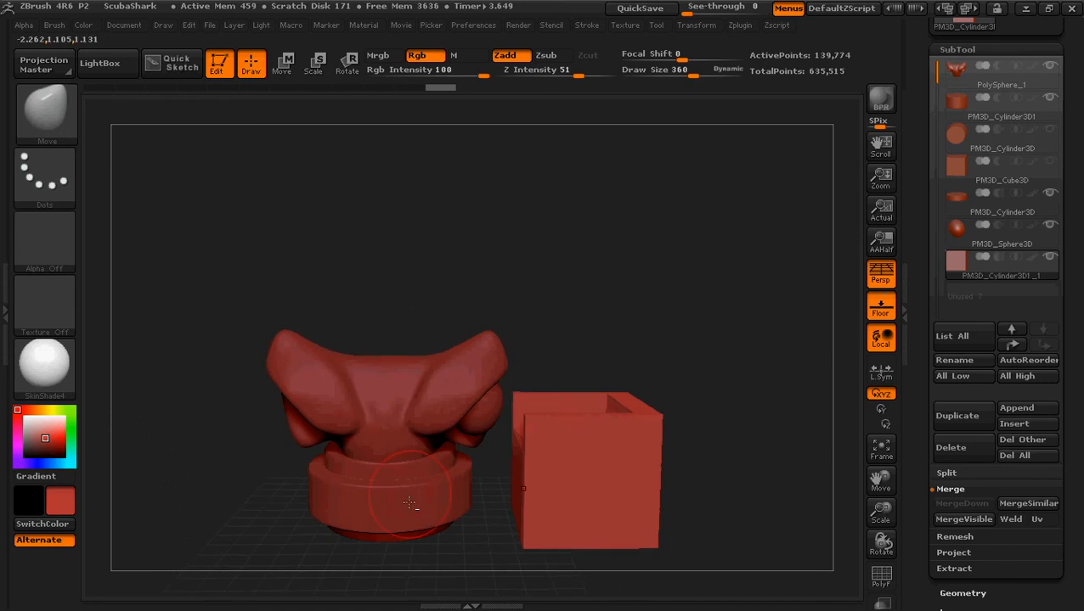
# Select the outer collar ring PM3D_Cylinder3D and move it up in the subtool order to directly below PM3D_Cylinder3D1
pyautogui.press('ctrl')
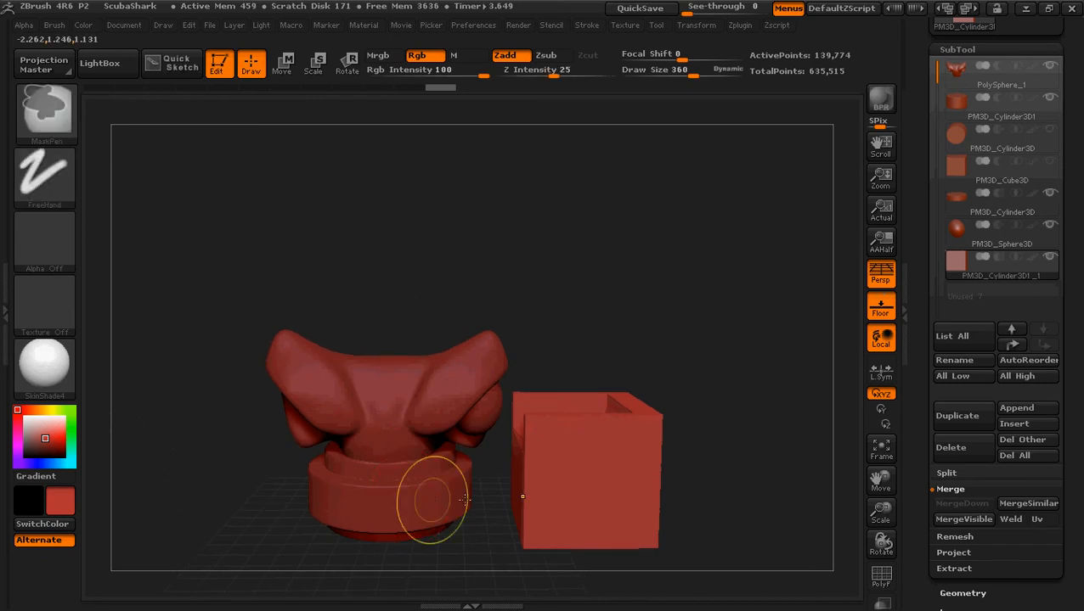
pyautogui.keyDown('alt'); pyautogui.click(414, 511); pyautogui.keyUp('alt')
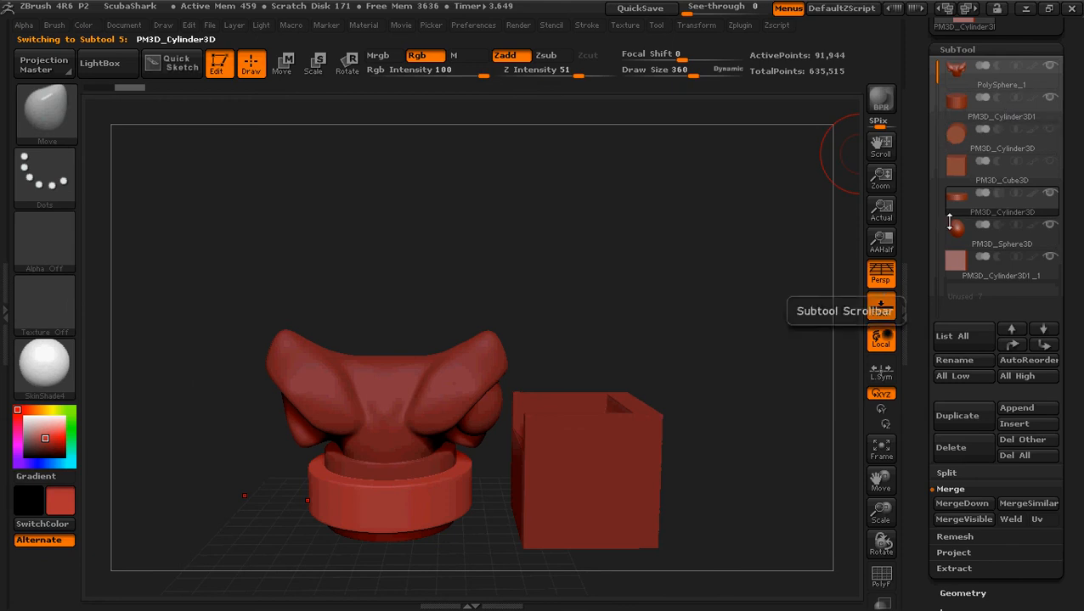
pyautogui.moveTo(974, 212)
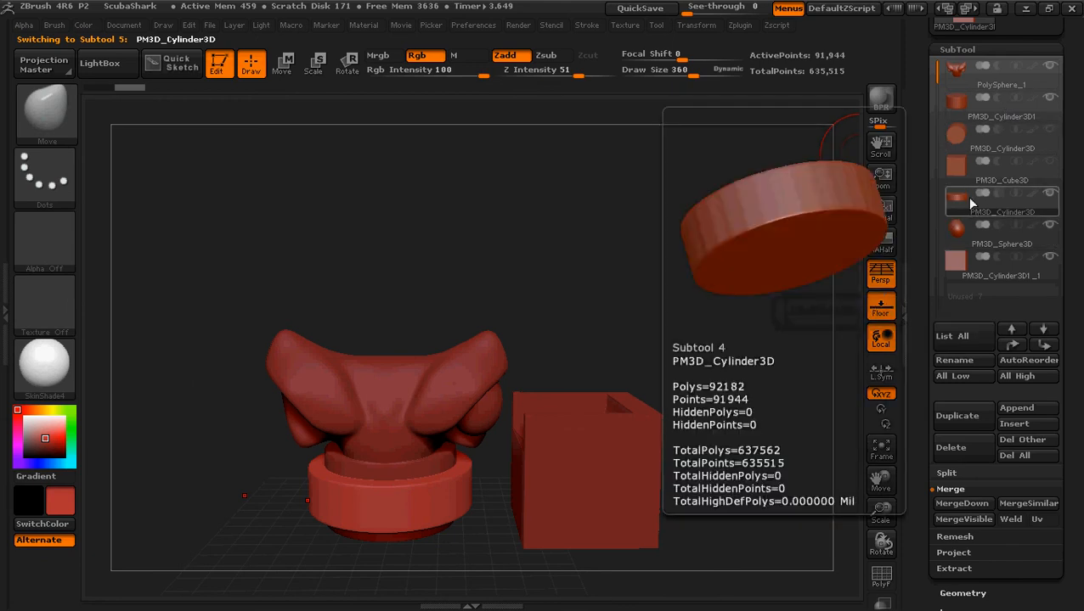
pyautogui.click(958, 100)
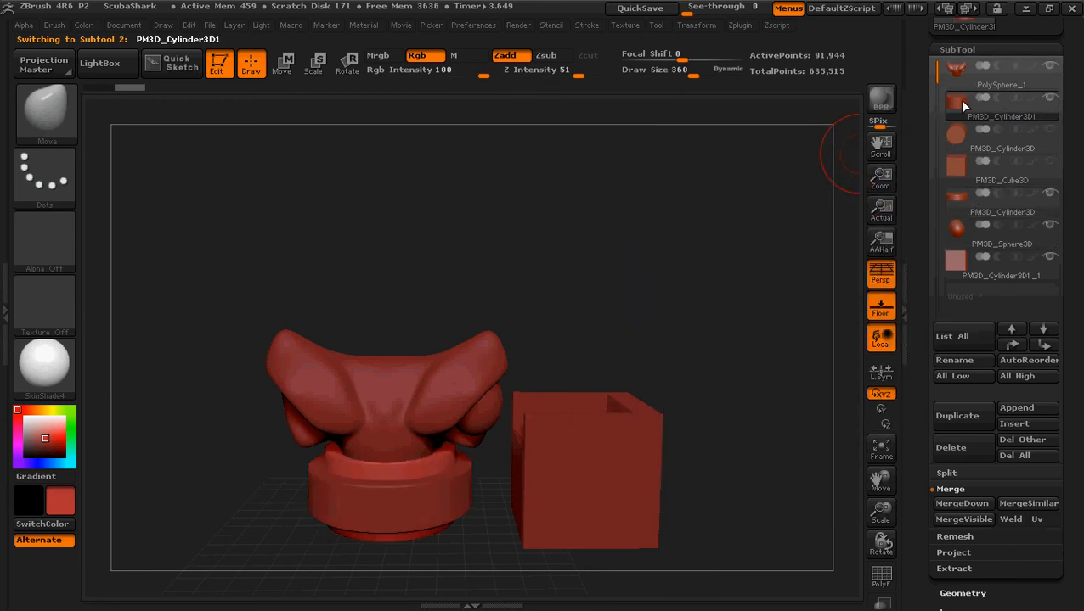
pyautogui.click(961, 199)
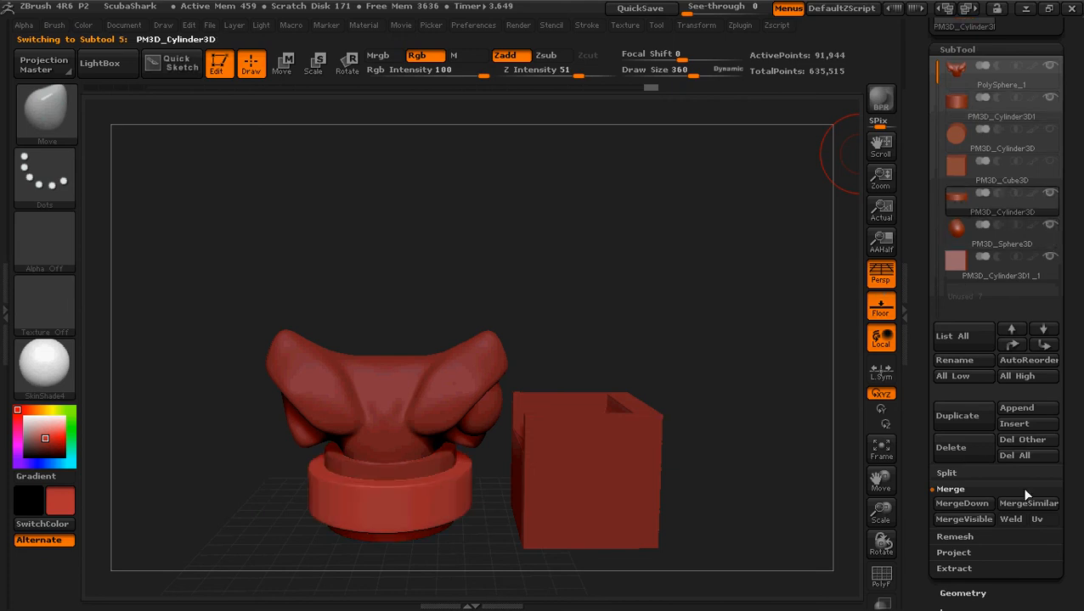
pyautogui.click(1014, 347)
pyautogui.click(1015, 347)
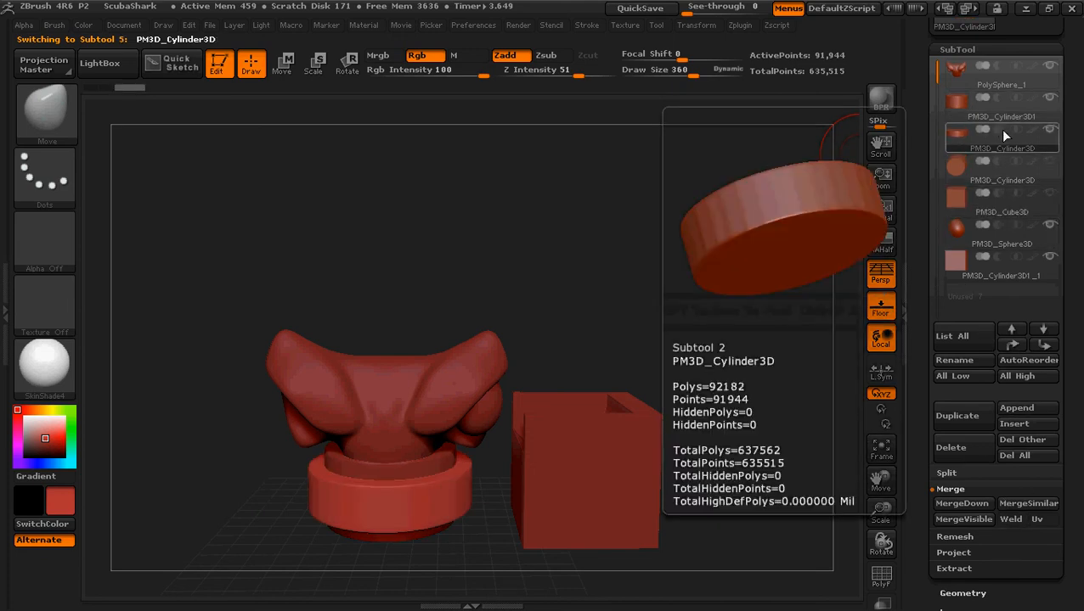
# Set the outer collar ring PM3D_Cylinder3D to subtraction and merge the inner collar cylinder PM3D_Cylinder3D1 down with it
pyautogui.moveTo(995, 129)
pyautogui.click(960, 110)
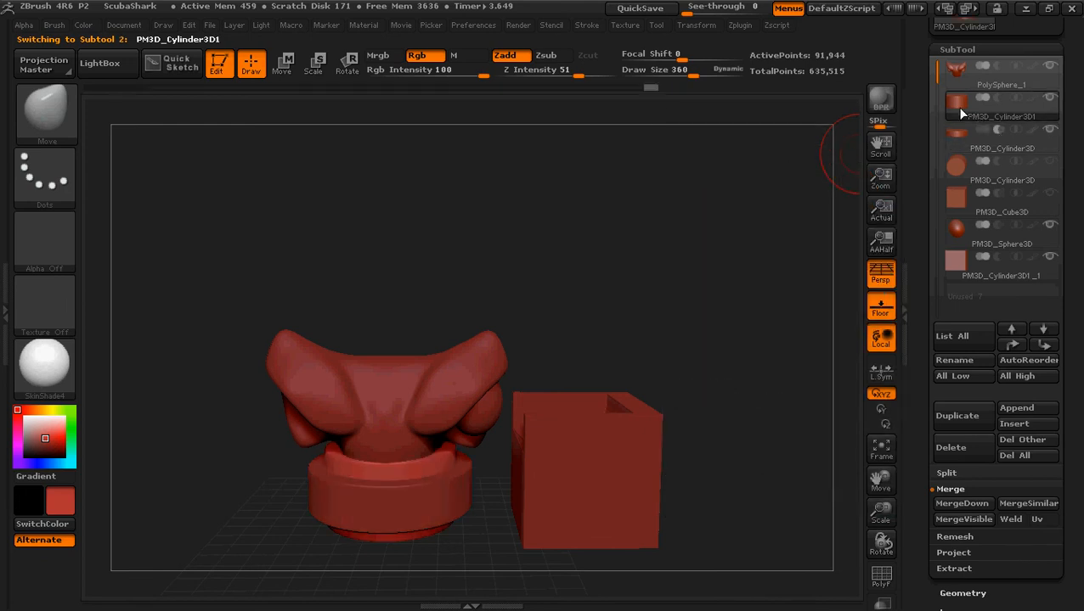
pyautogui.click(962, 504)
pyautogui.click(784, 540)
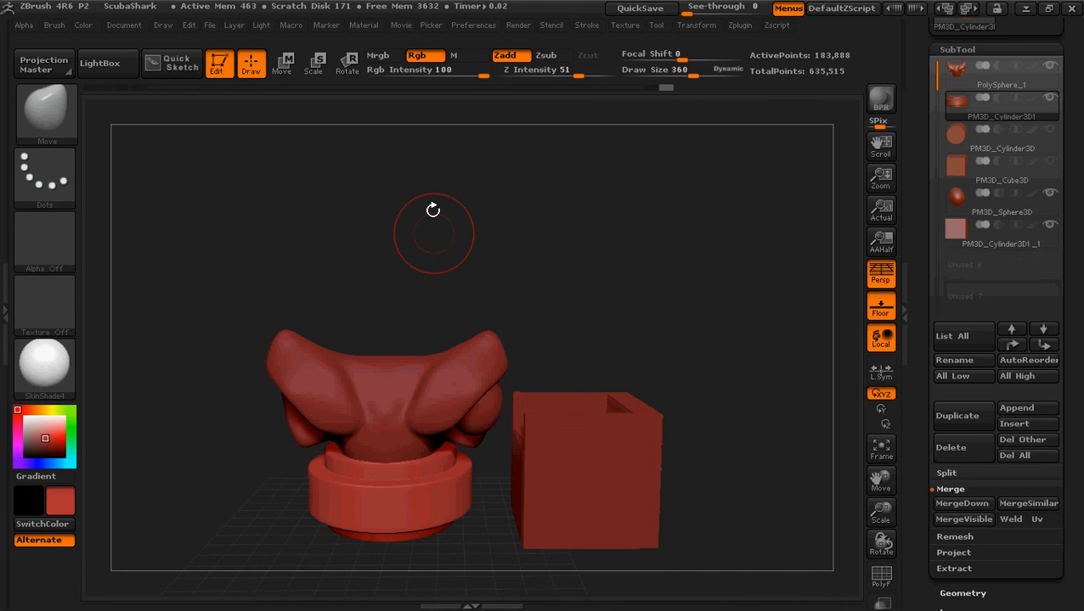
# Remesh the merged collar cylinders with DynaMesh to subtract one from the other, and check the shape from several angles
pyautogui.keyDown('ctrl'); pyautogui.moveTo(366, 213); pyautogui.dragTo(393, 342); pyautogui.keyUp('ctrl')
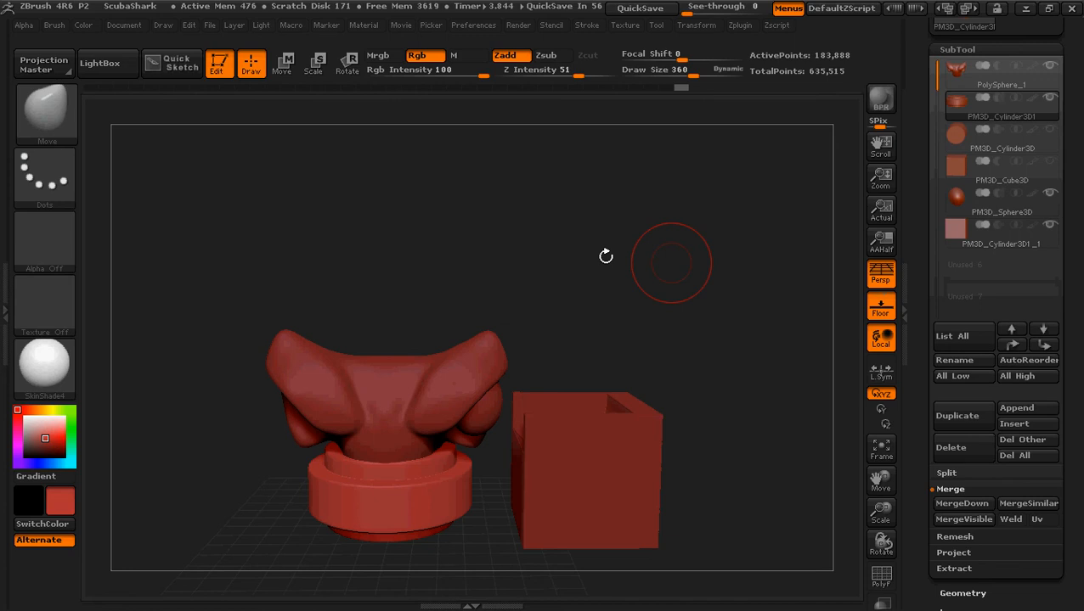
pyautogui.moveTo(605, 254); pyautogui.dragTo(499, 583)
pyautogui.moveTo(483, 531)
pyautogui.mouseDown()
pyautogui.moveTo(465, 460)
pyautogui.moveTo(513, 493)
pyautogui.moveTo(513, 536)
pyautogui.moveTo(475, 542)
pyautogui.moveTo(488, 524)
pyautogui.mouseUp()
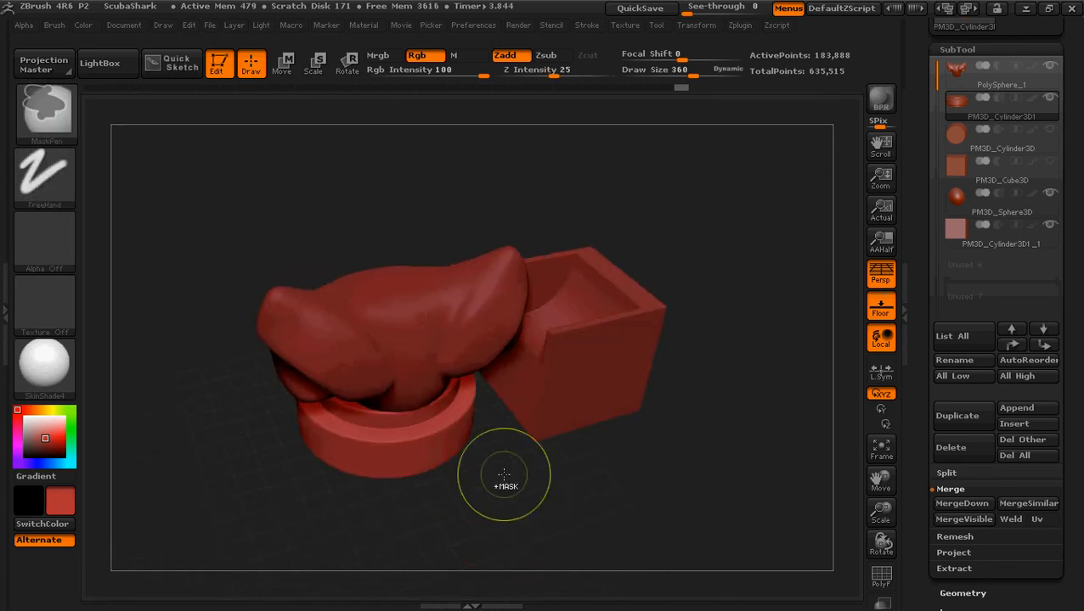
pyautogui.moveTo(527, 545)
pyautogui.keyDown('ctrl'); pyautogui.mouseDown(button='right')
pyautogui.moveTo(511, 518)
pyautogui.moveTo(513, 562)
pyautogui.mouseUp(button='right'); pyautogui.keyUp('ctrl')
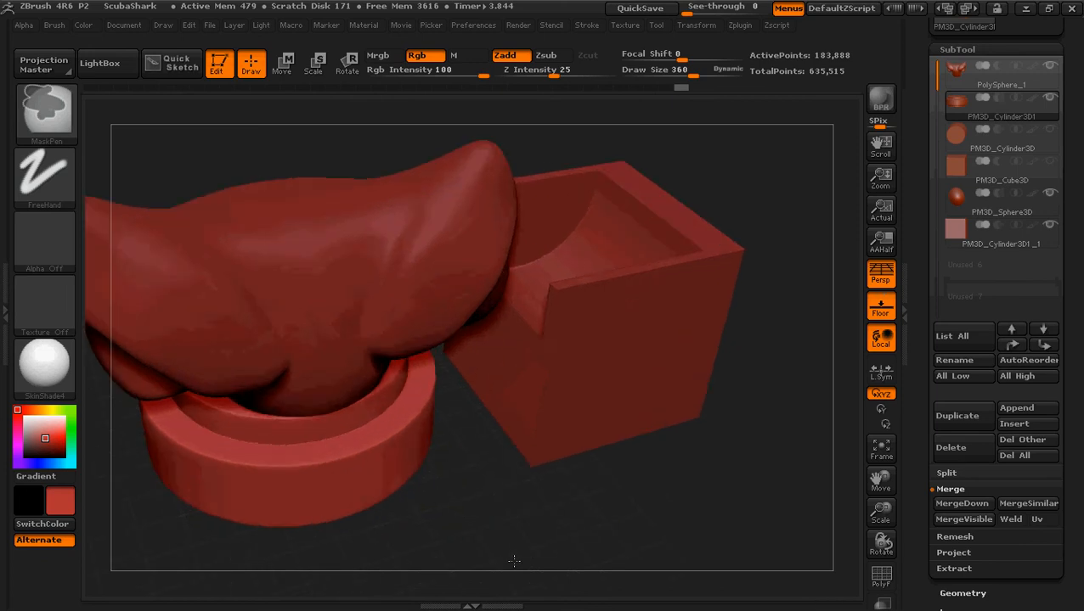
pyautogui.moveTo(465, 544)
pyautogui.mouseDown()
pyautogui.moveTo(496, 475)
pyautogui.moveTo(479, 478)
pyautogui.mouseUp()
pyautogui.keyDown('ctrl'); pyautogui.moveTo(477, 436); pyautogui.dragTo(482, 566); pyautogui.keyUp('ctrl')
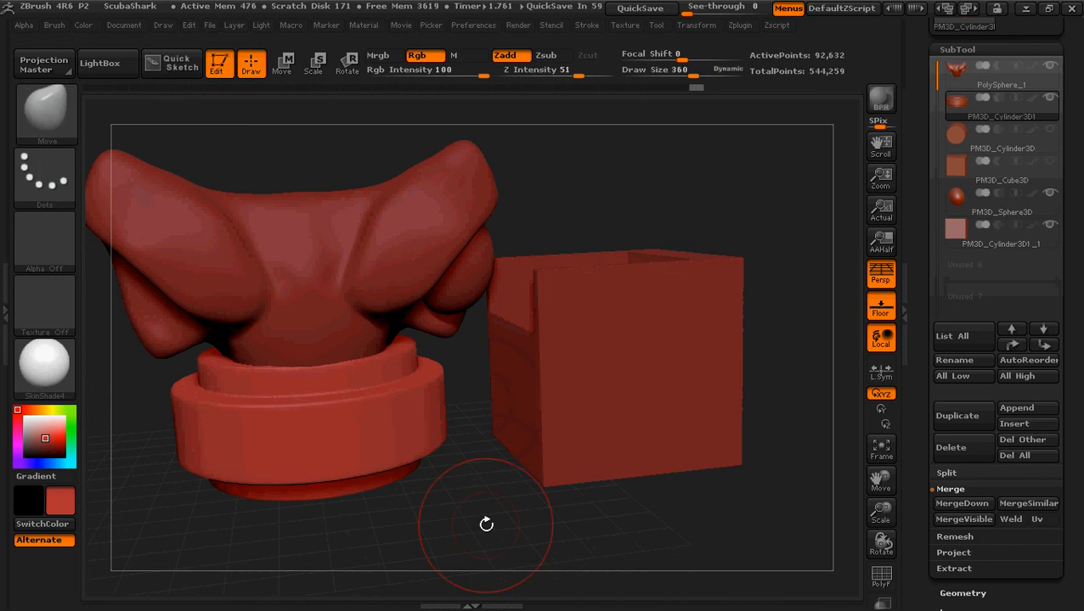
pyautogui.moveTo(462, 496)
pyautogui.mouseDown()
pyautogui.moveTo(419, 513)
pyautogui.moveTo(454, 497)
pyautogui.mouseUp()
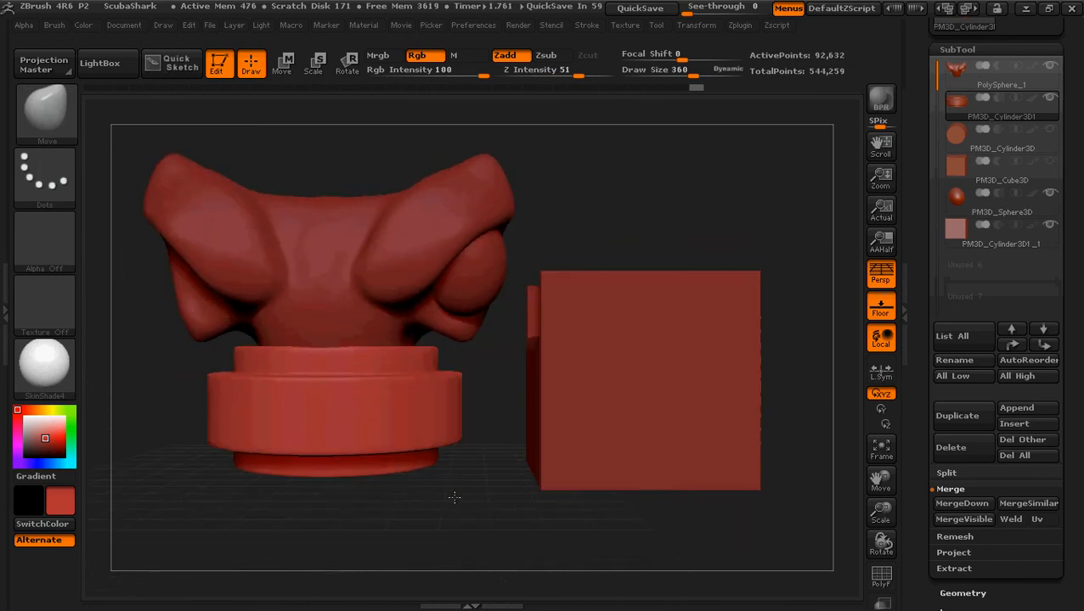
# Reopen the ScubaShark.ZPR project without saving the current changes
pyautogui.click(208, 25)
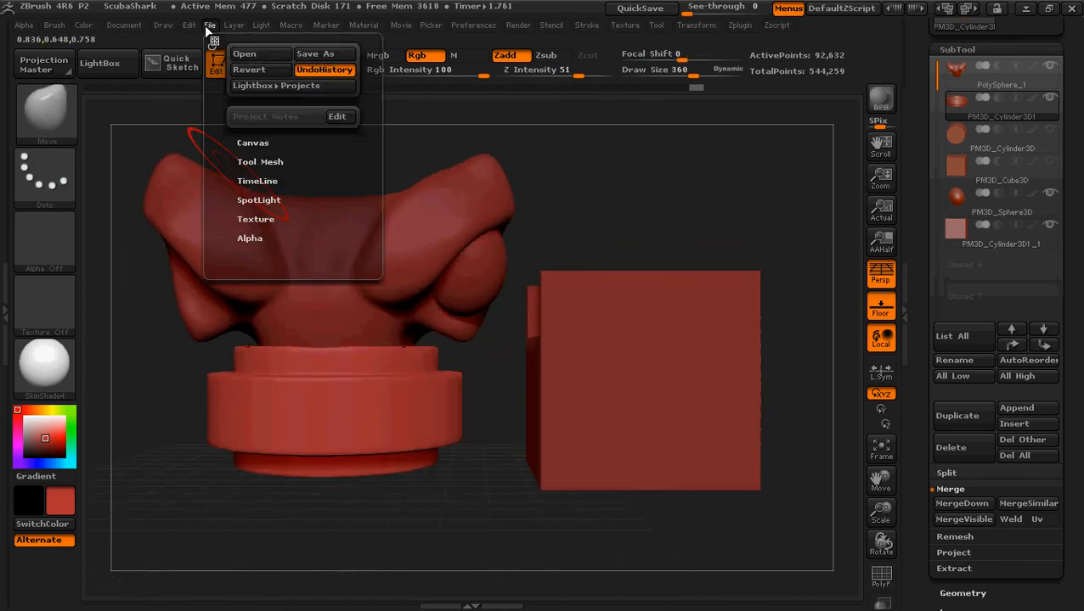
pyautogui.click(244, 54)
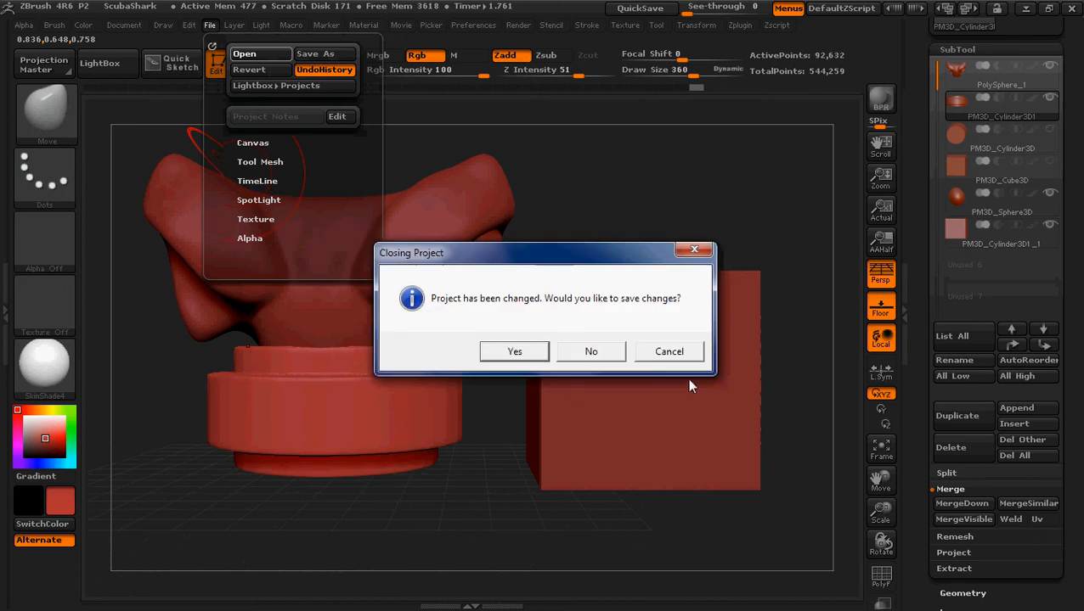
pyautogui.click(609, 351)
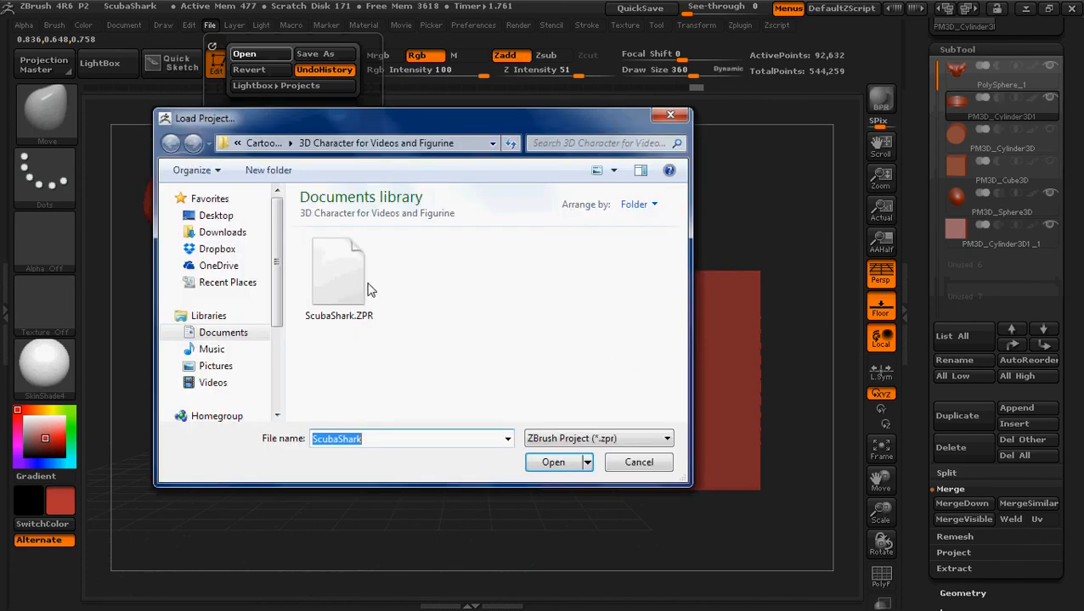
pyautogui.doubleClick(371, 291)
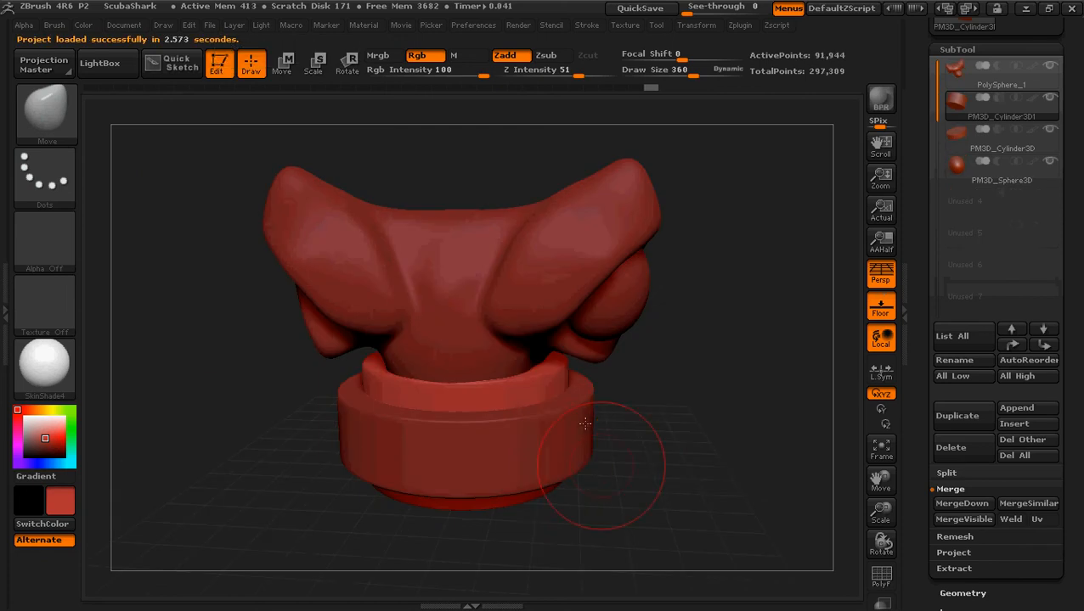
# In the reloaded project, set the outer collar ring to subtraction and merge the inner collar cylinder down with it
pyautogui.keyDown('alt'); pyautogui.click(543, 454); pyautogui.keyUp('alt')
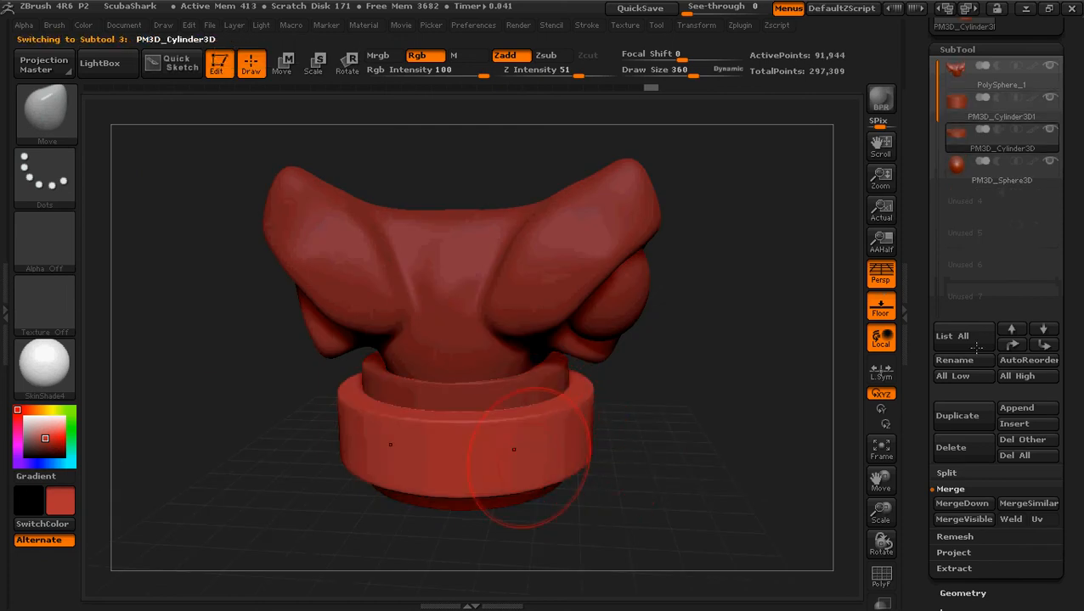
pyautogui.click(960, 95)
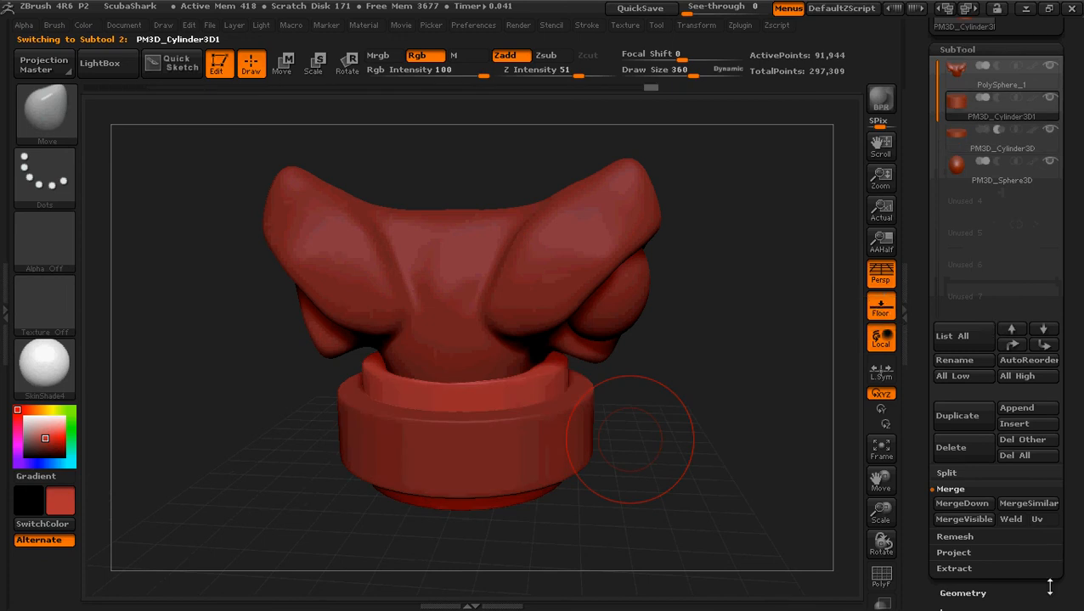
pyautogui.click(956, 503)
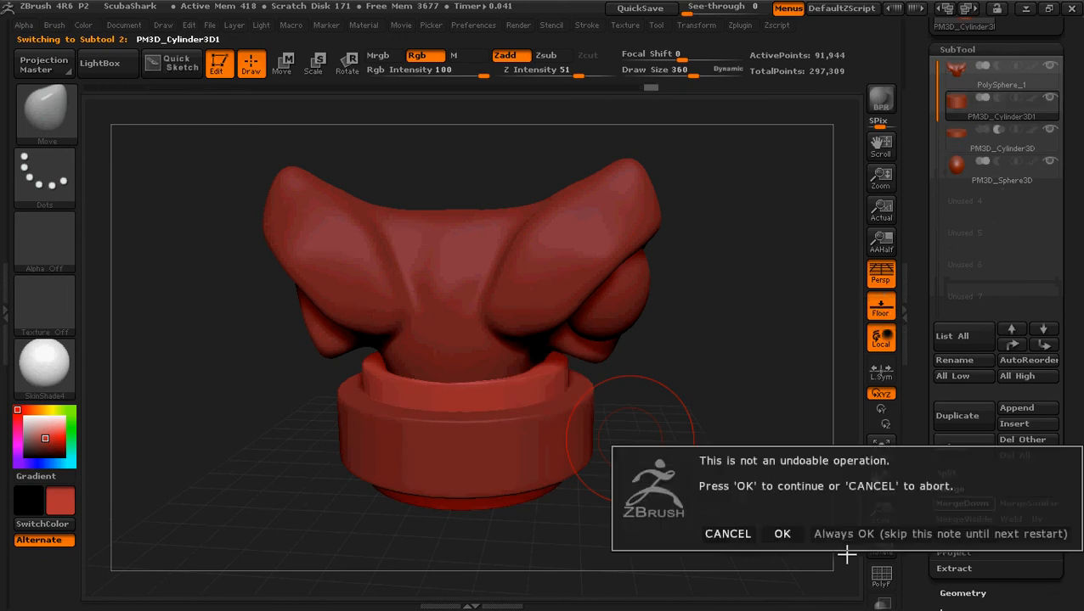
pyautogui.click(782, 534)
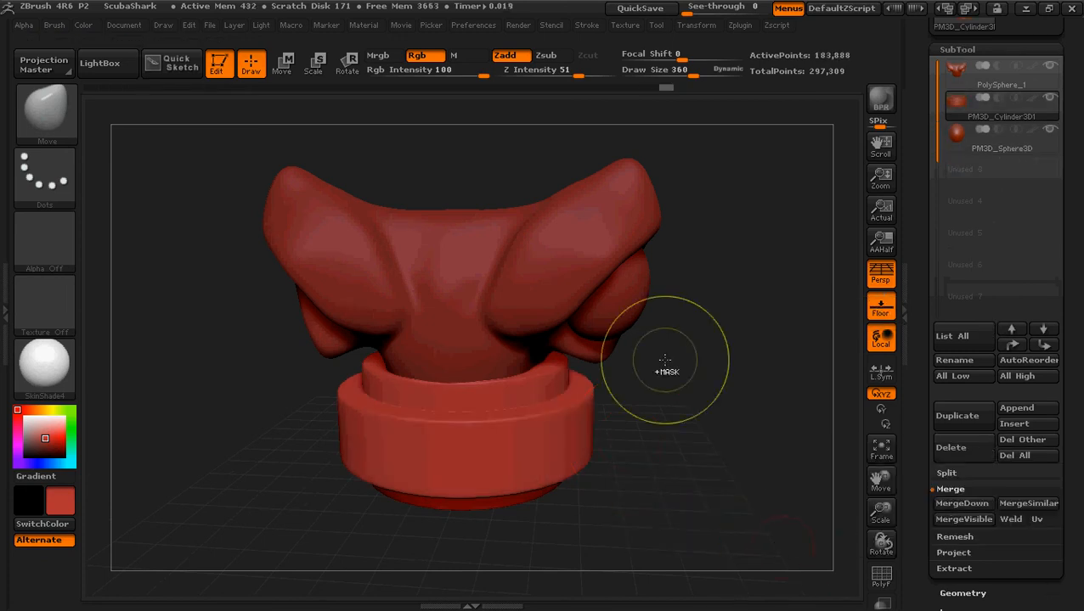
# Try to remesh the merged collar with DynaMesh to apply the subtraction, and inspect its rim from above
pyautogui.press('ctrl')
pyautogui.keyDown('ctrl'); pyautogui.moveTo(679, 361); pyautogui.dragTo(697, 512); pyautogui.keyUp('ctrl')
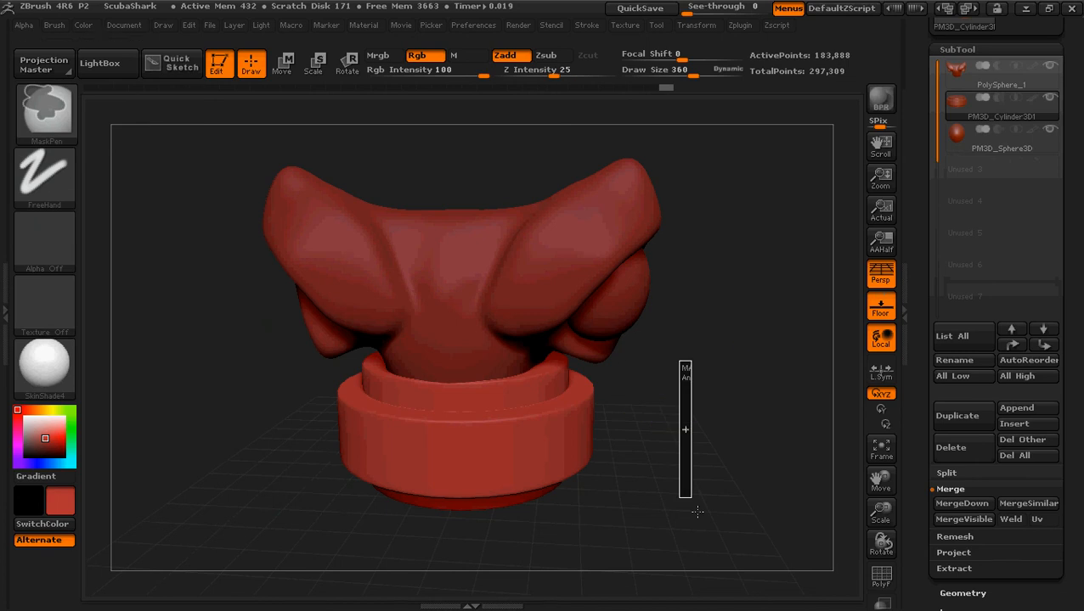
pyautogui.keyDown('ctrl'); pyautogui.moveTo(698, 513); pyautogui.dragTo(697, 512); pyautogui.keyUp('ctrl')
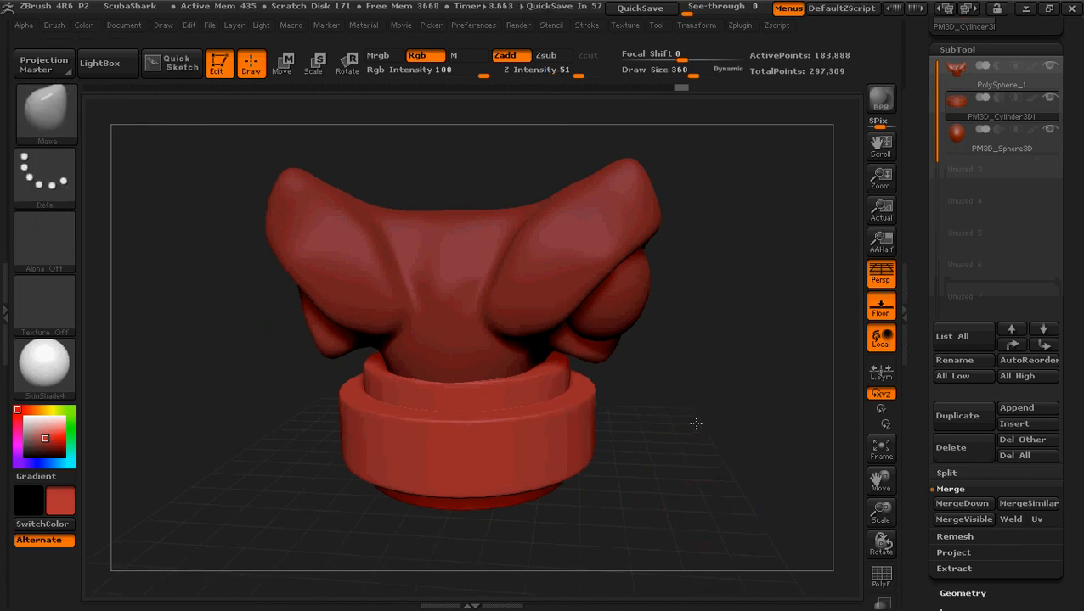
pyautogui.moveTo(694, 423); pyautogui.dragTo(711, 478)
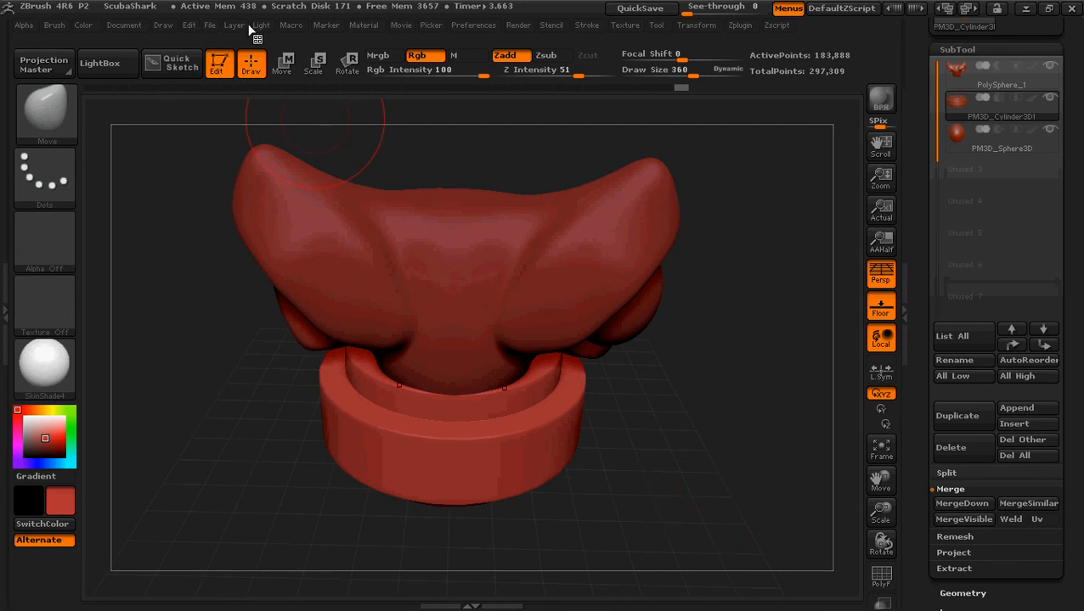
# Discard the collar merge by reopening ScubaShark.ZPR again without saving
pyautogui.click(209, 24)
pyautogui.click(262, 53)
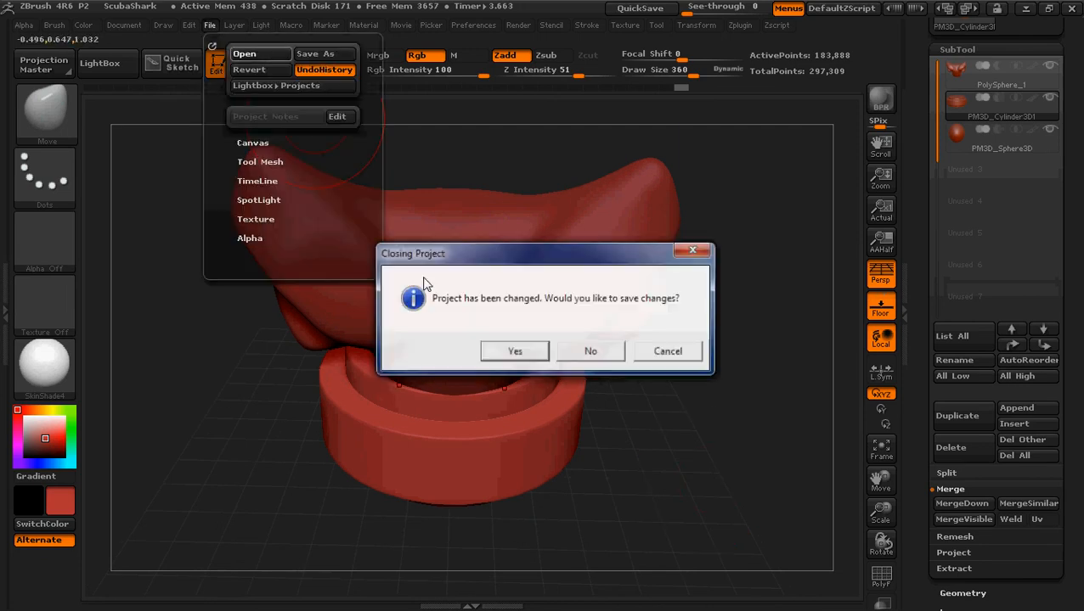
pyautogui.click(581, 349)
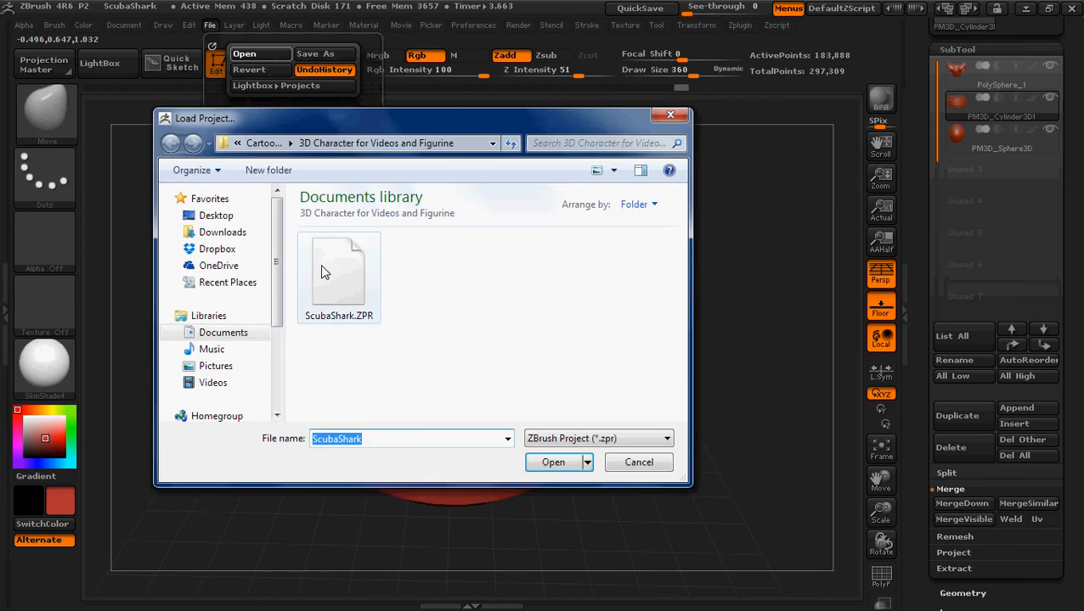
pyautogui.doubleClick(323, 267)
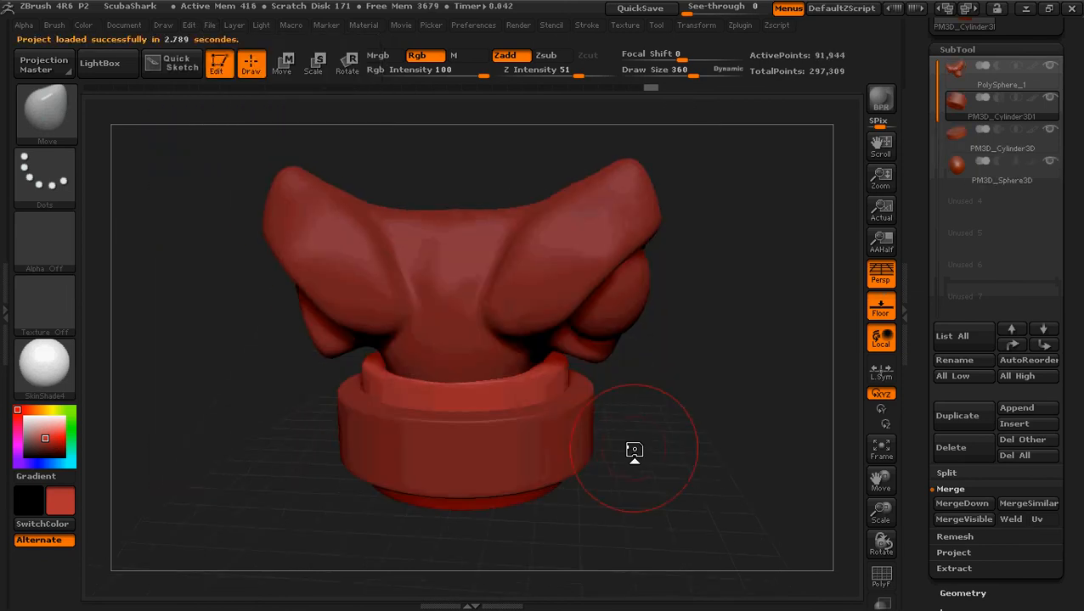
# Insert a new primitive subtool directly after the inner collar cylinder PM3D_Cylinder3D1
pyautogui.moveTo(635, 450); pyautogui.dragTo(658, 411)
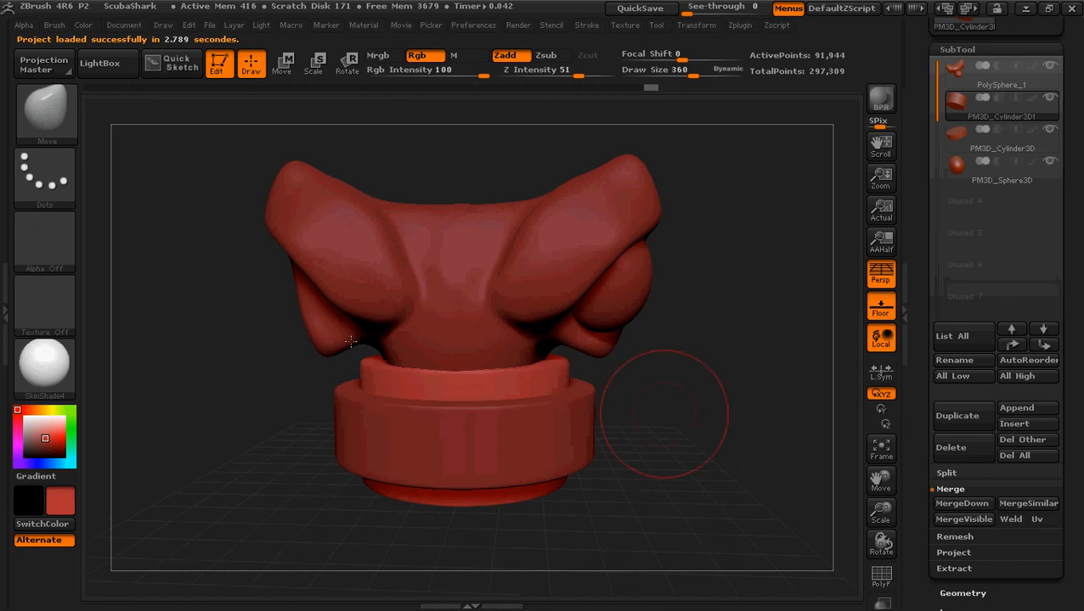
pyautogui.click(1022, 425)
pyautogui.click(637, 314)
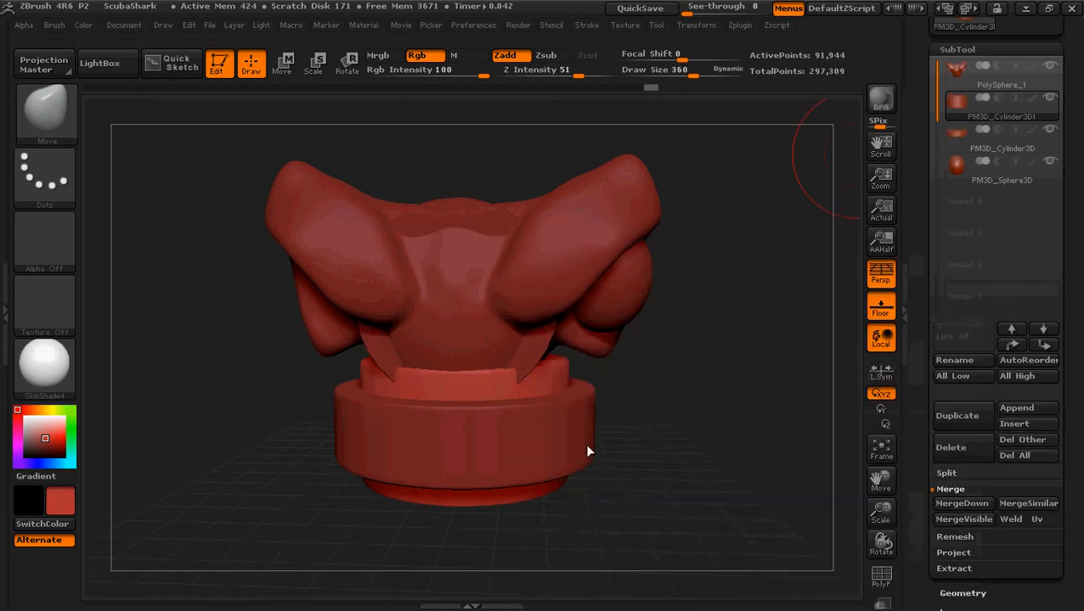
# Select the newly inserted cylinder and rotate it 90 degrees about the X axis only, using the Rotate deformation
pyautogui.keyDown('alt'); pyautogui.click(540, 341); pyautogui.keyUp('alt')
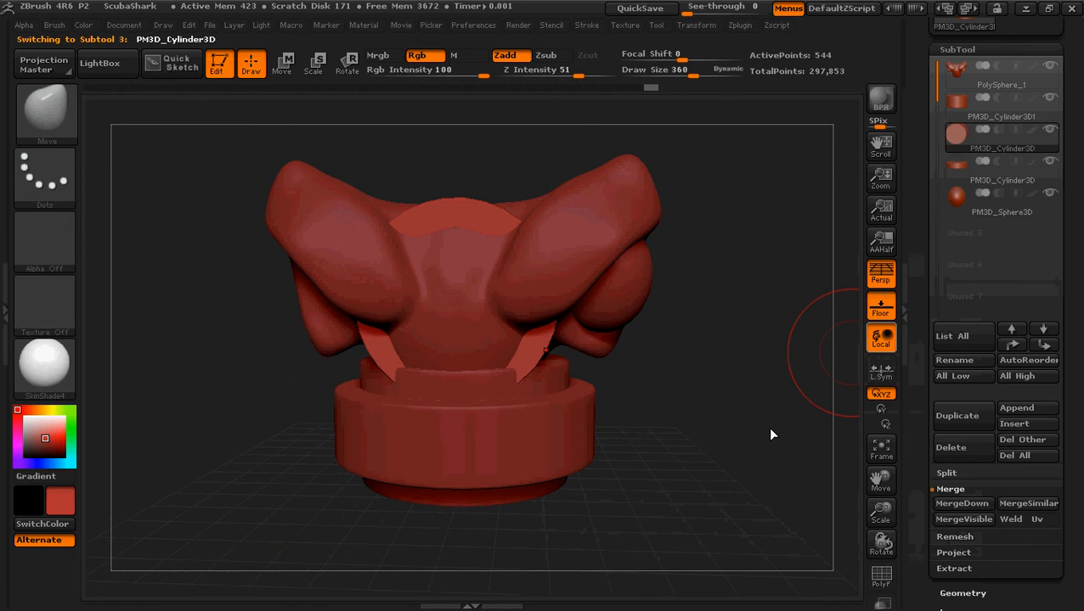
pyautogui.scroll(-5, 984, 312)
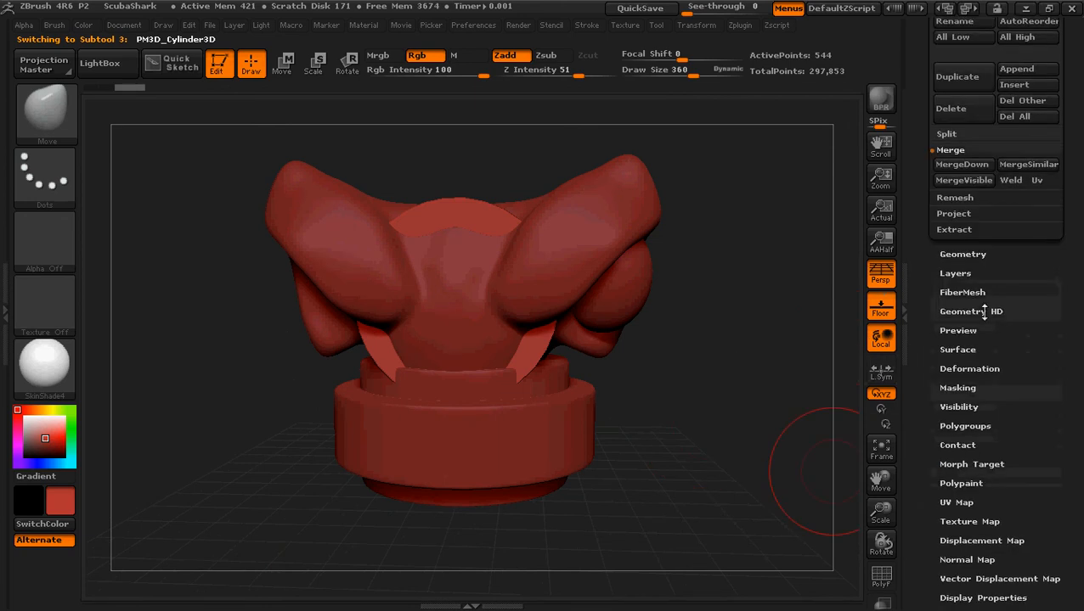
pyautogui.click(972, 369)
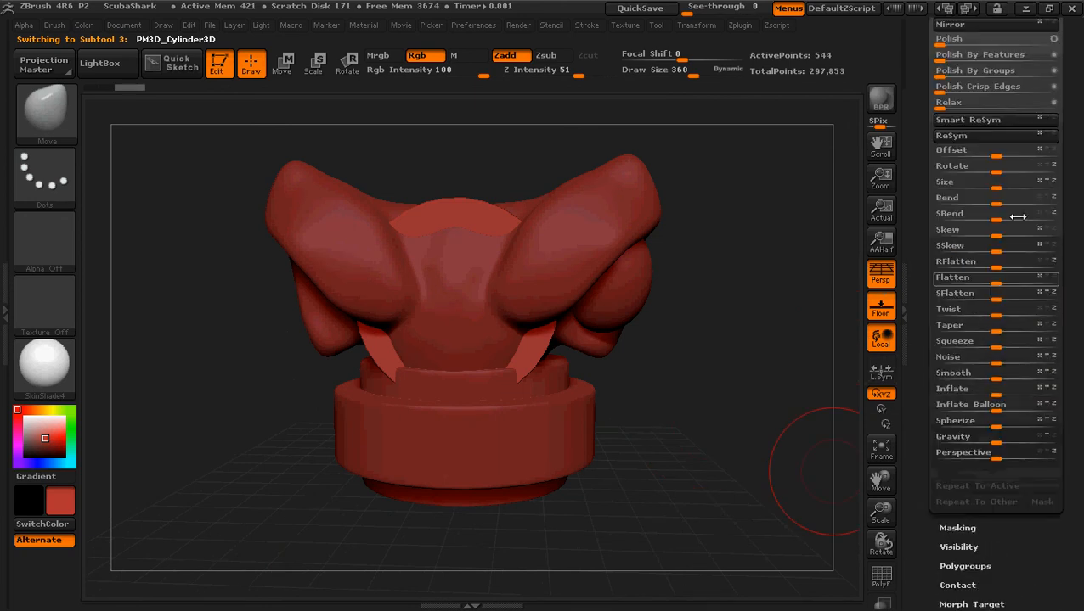
pyautogui.click(1041, 165)
pyautogui.click(1053, 165)
pyautogui.click(1008, 165)
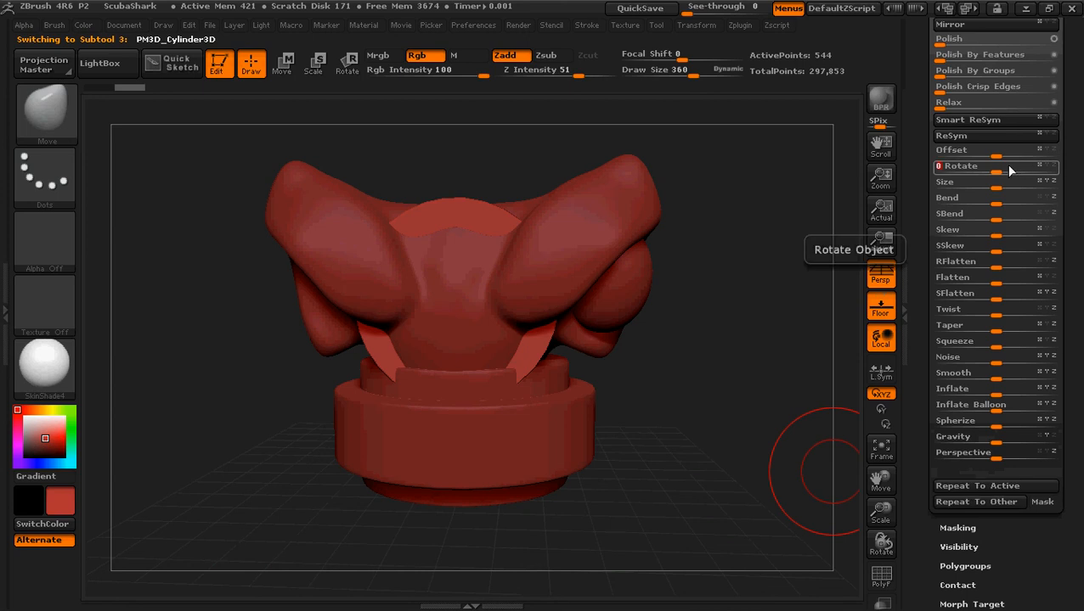
pyautogui.write('90')
pyautogui.press('Return')
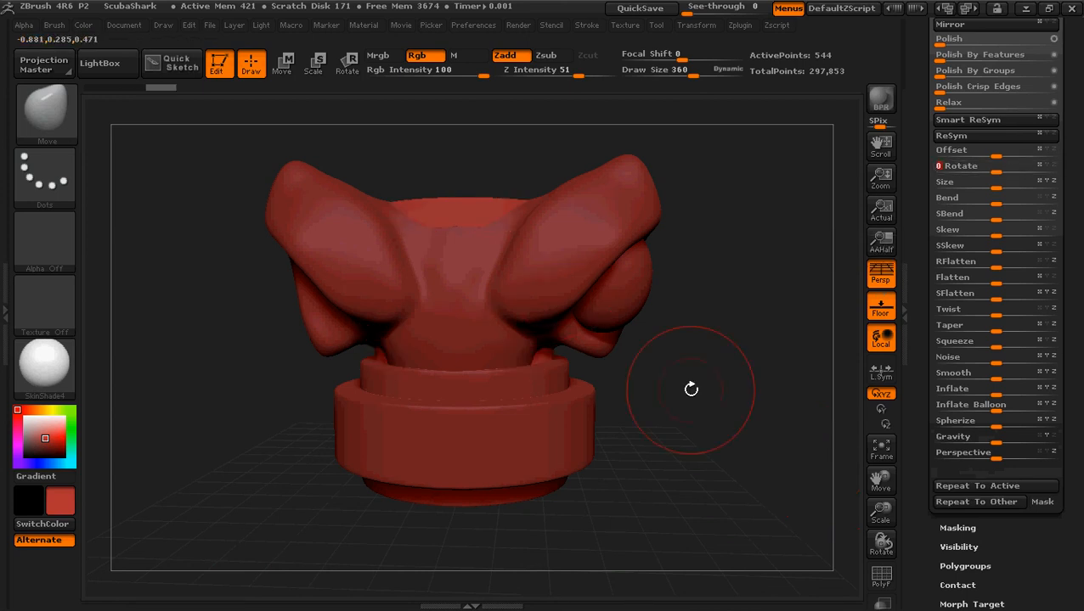
# Enlarge the upright cylinder to the inner collar's width, stretching it along Y and offsetting it downward through the outer collar ring
pyautogui.moveTo(996, 183); pyautogui.dragTo(1012, 182)
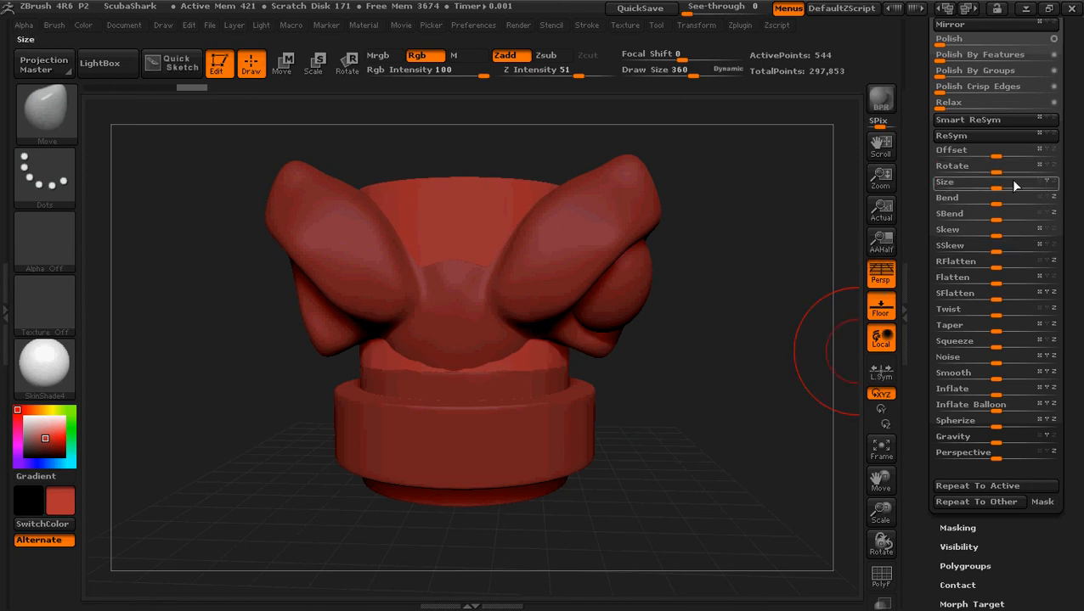
pyautogui.moveTo(1015, 184); pyautogui.dragTo(1027, 184)
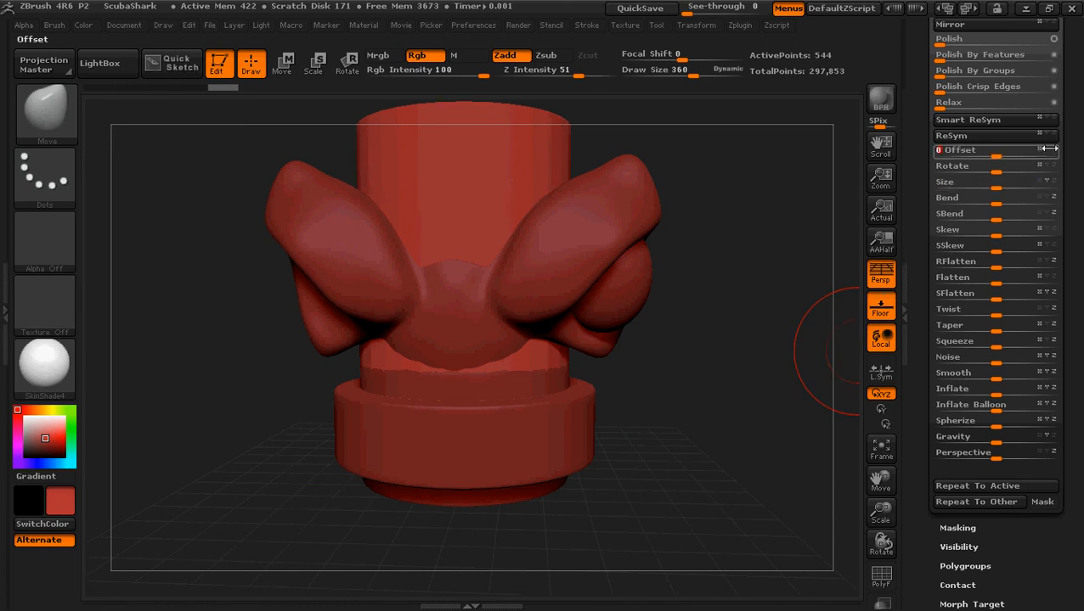
pyautogui.moveTo(1047, 150); pyautogui.dragTo(1051, 154)
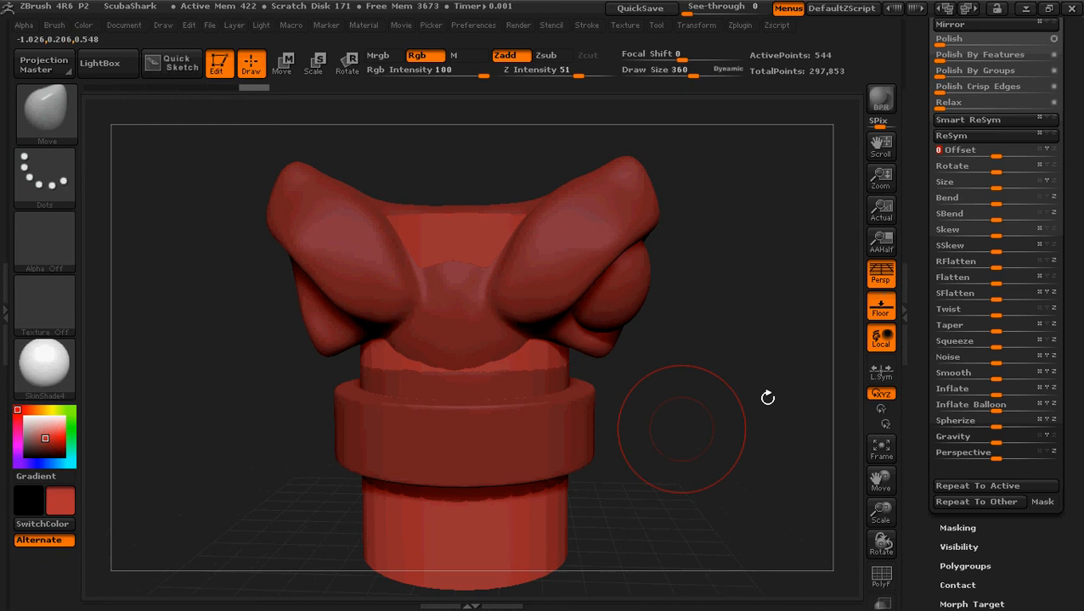
# Set the outer collar ring to subtraction and merge the new tall cylinder down with it
pyautogui.moveTo(1082, 119); pyautogui.dragTo(1078, 321)
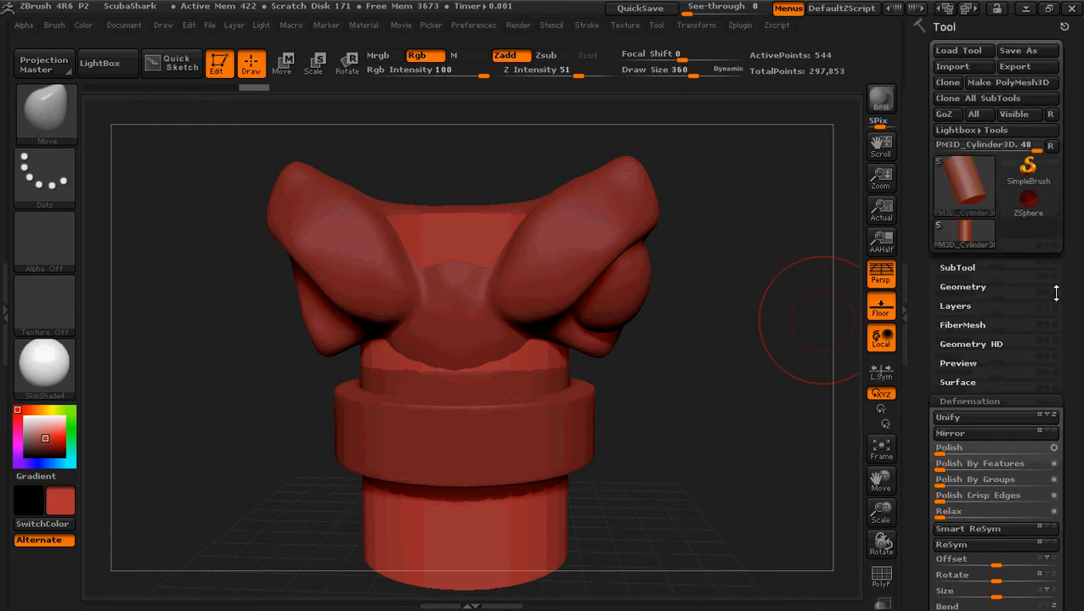
pyautogui.click(960, 267)
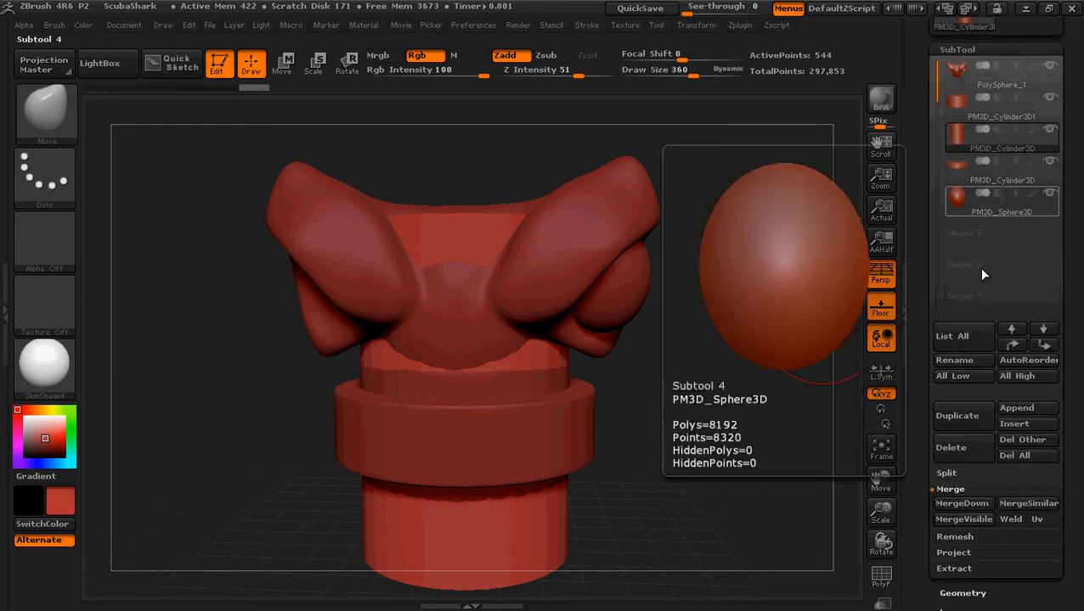
pyautogui.click(956, 171)
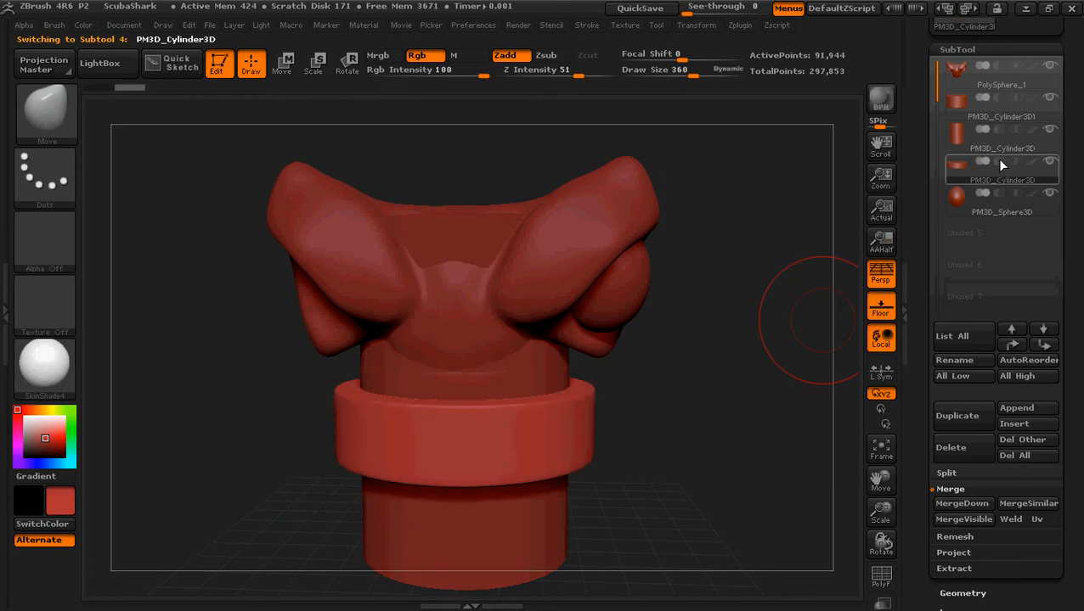
pyautogui.click(956, 132)
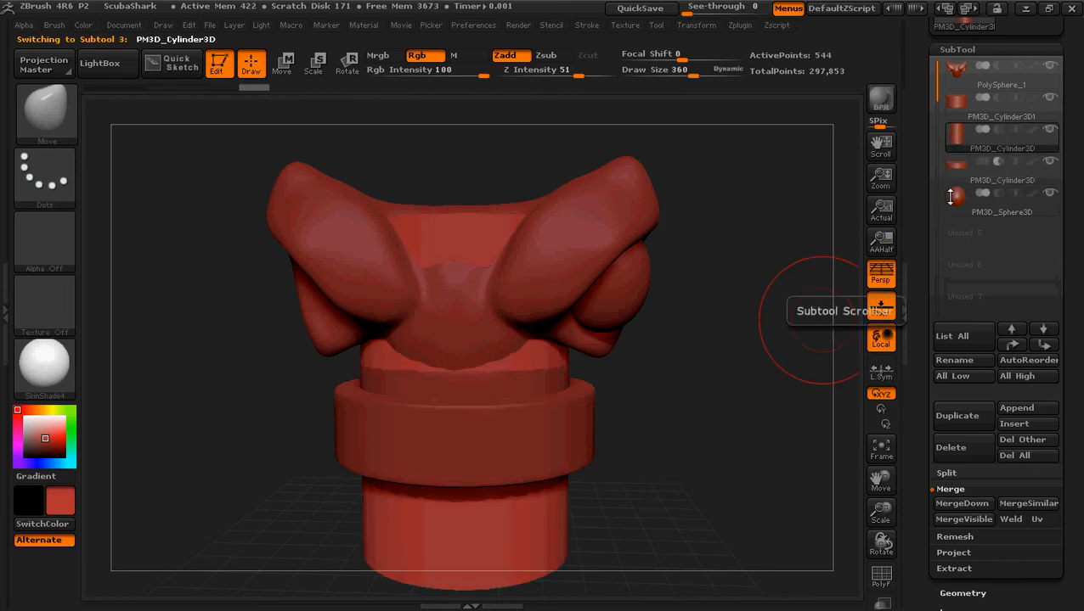
pyautogui.click(963, 505)
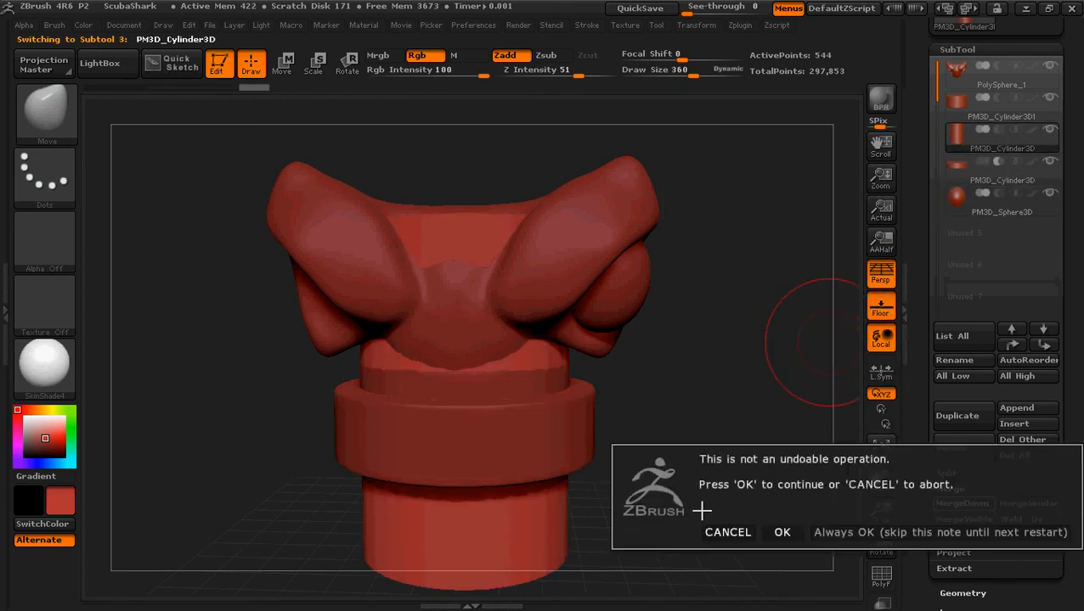
pyautogui.click(781, 532)
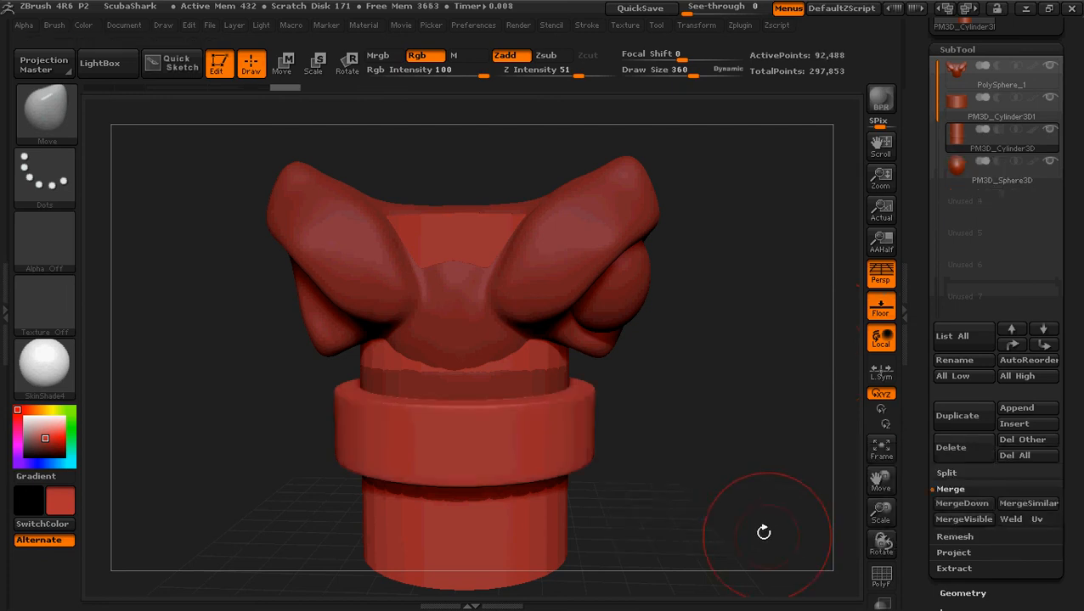
# Try to remesh the merged ring and tall cylinder with DynaMesh, and minimize ZBrush to view the Scuba Shark reference image
pyautogui.keyDown('ctrl'); pyautogui.moveTo(716, 367); pyautogui.dragTo(724, 576); pyautogui.keyUp('ctrl')
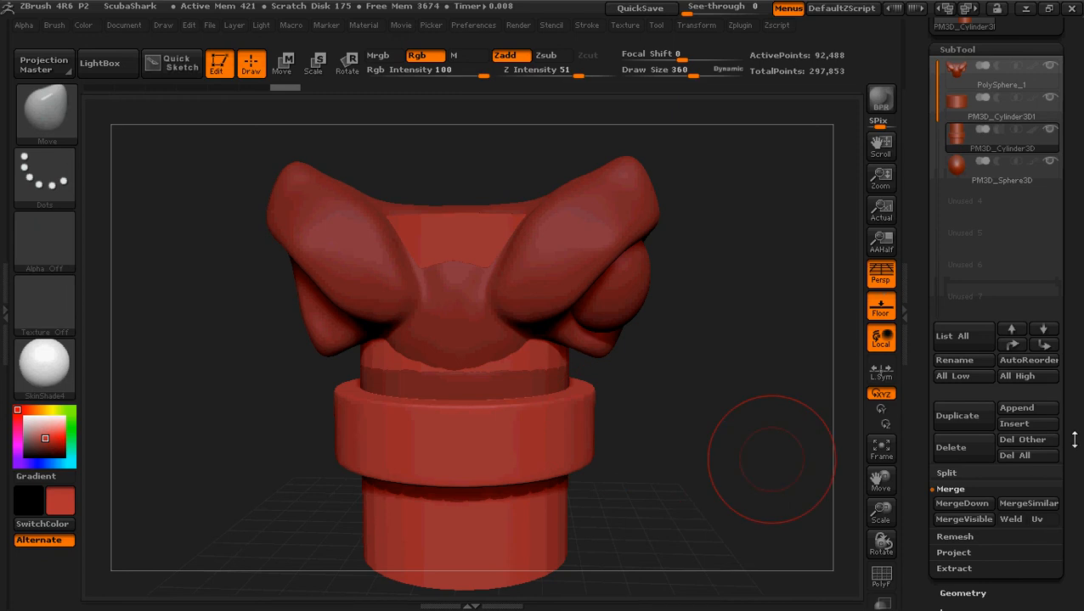
pyautogui.moveTo(1077, 465); pyautogui.dragTo(1077, 547)
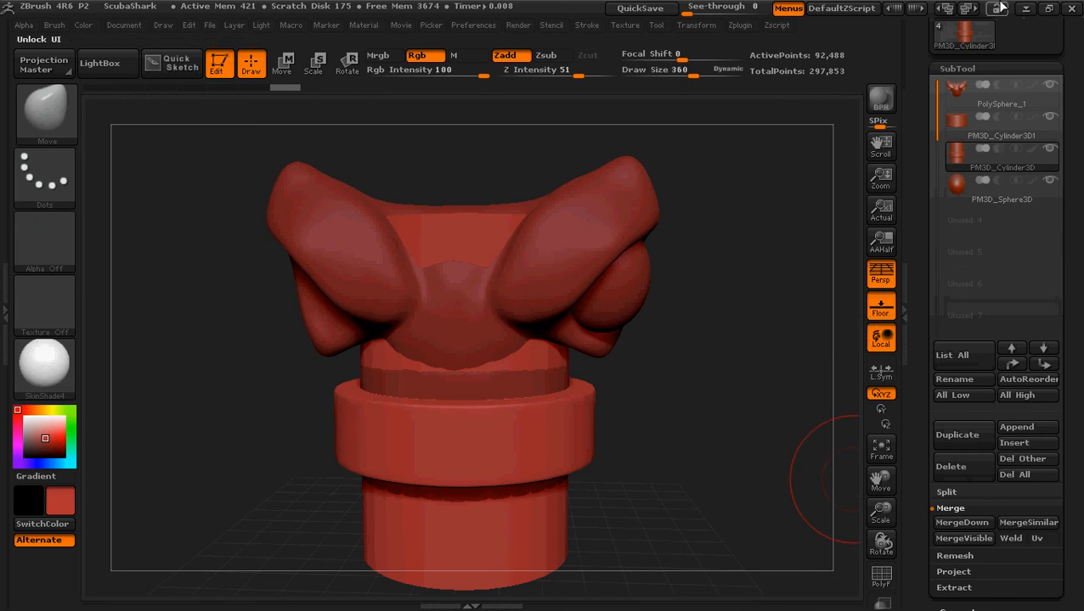
pyautogui.click(1026, 8)
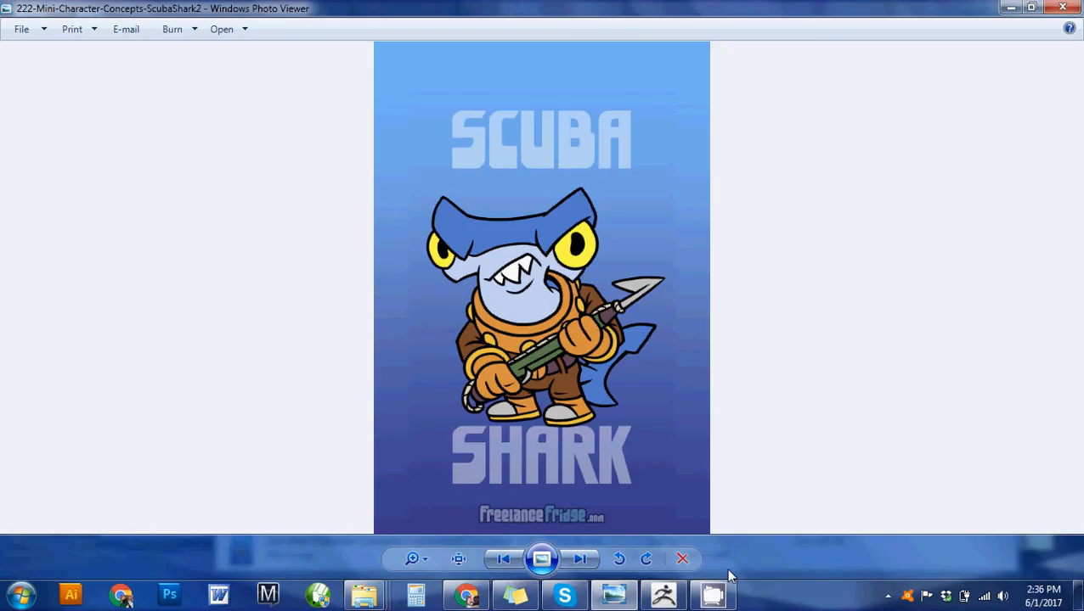